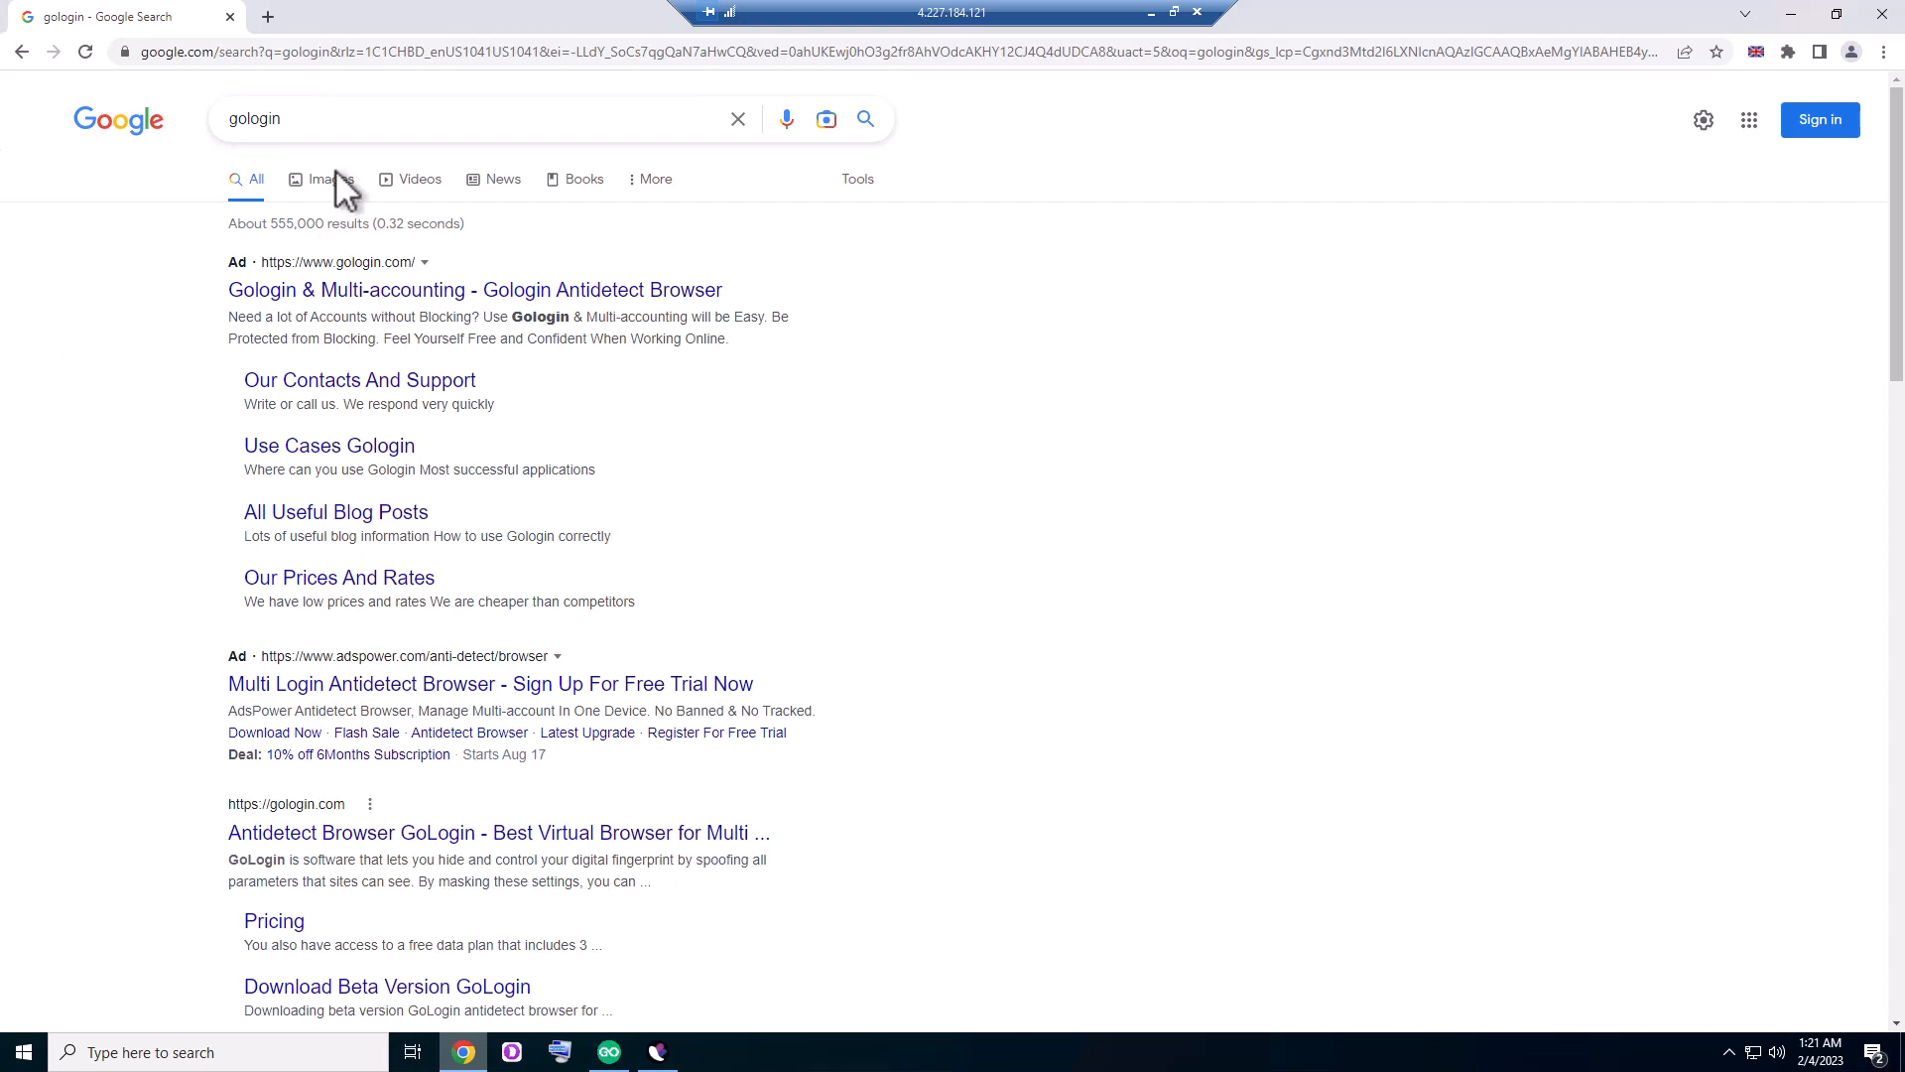
# - Open the GoLogin website from the first search result and start downloading the Windows version
pyautogui.click(348, 291)
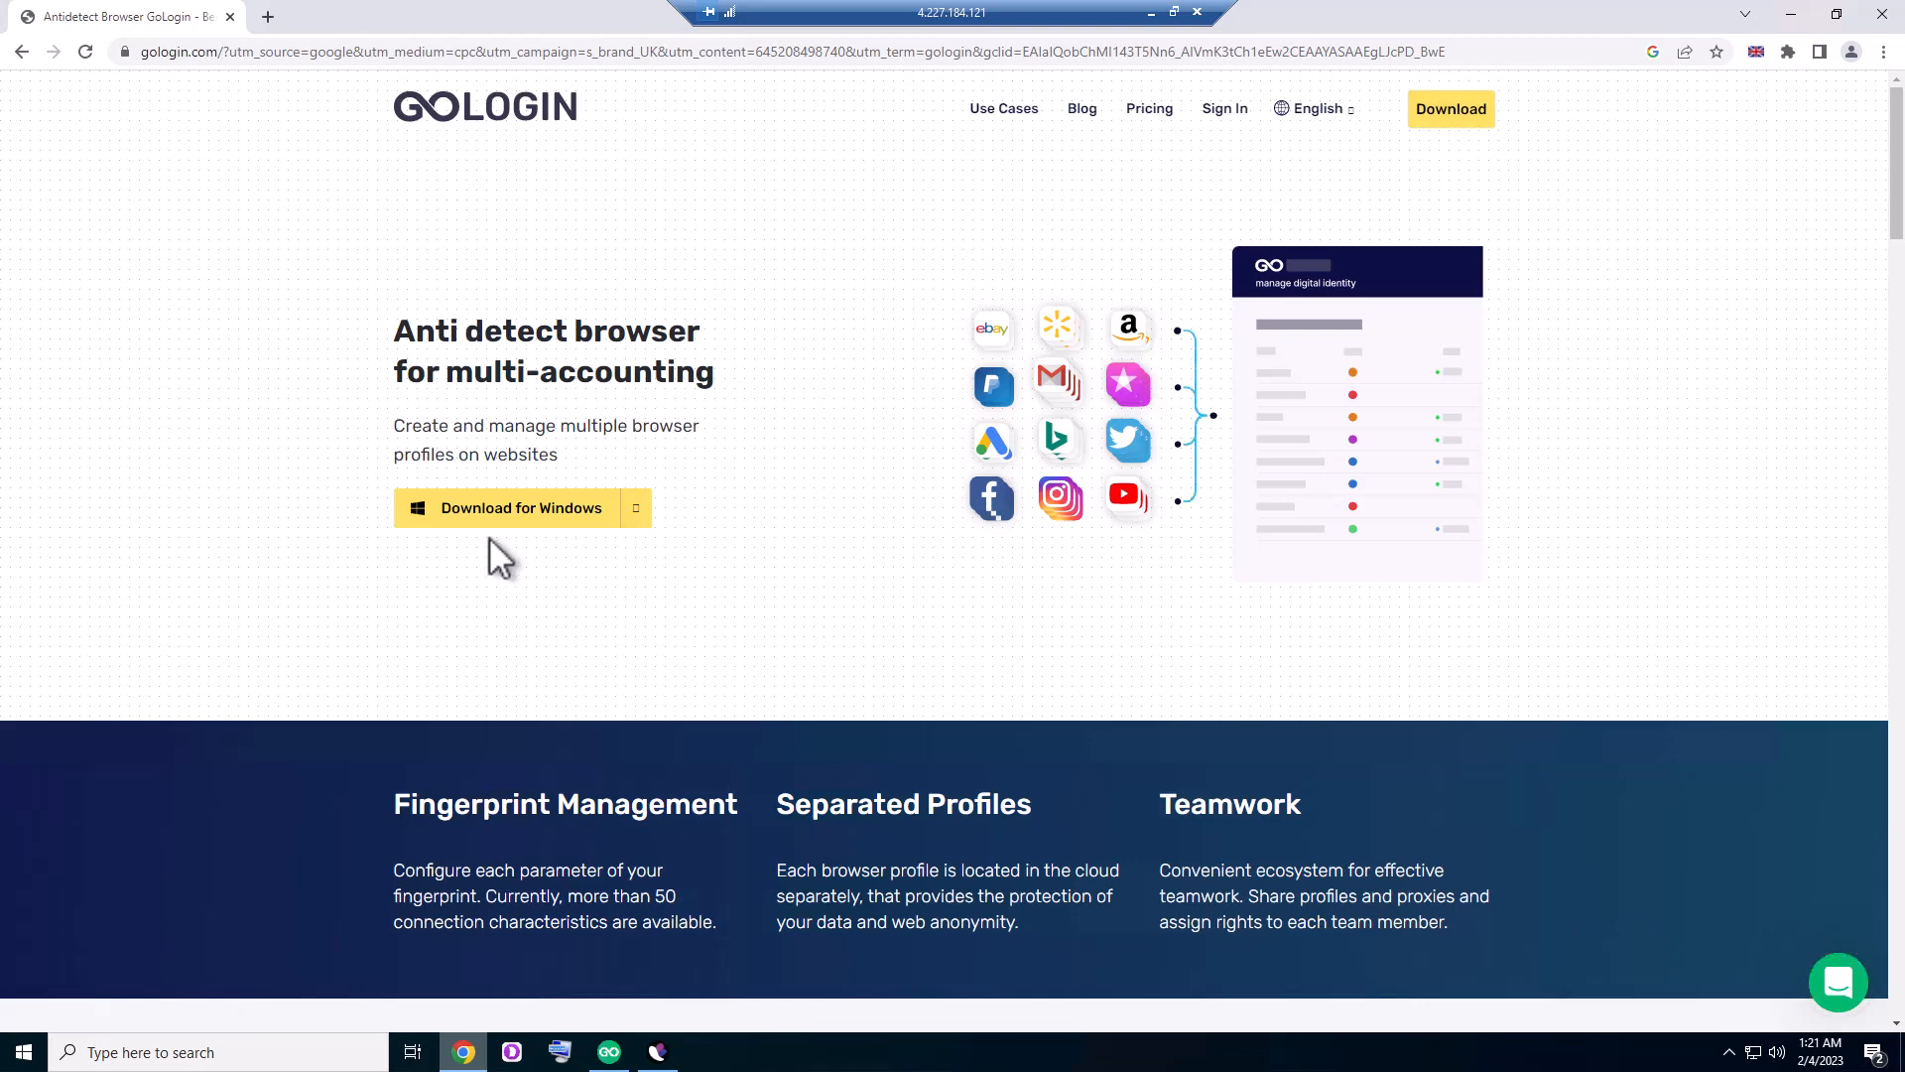
pyautogui.scroll(-2, 617, 588)
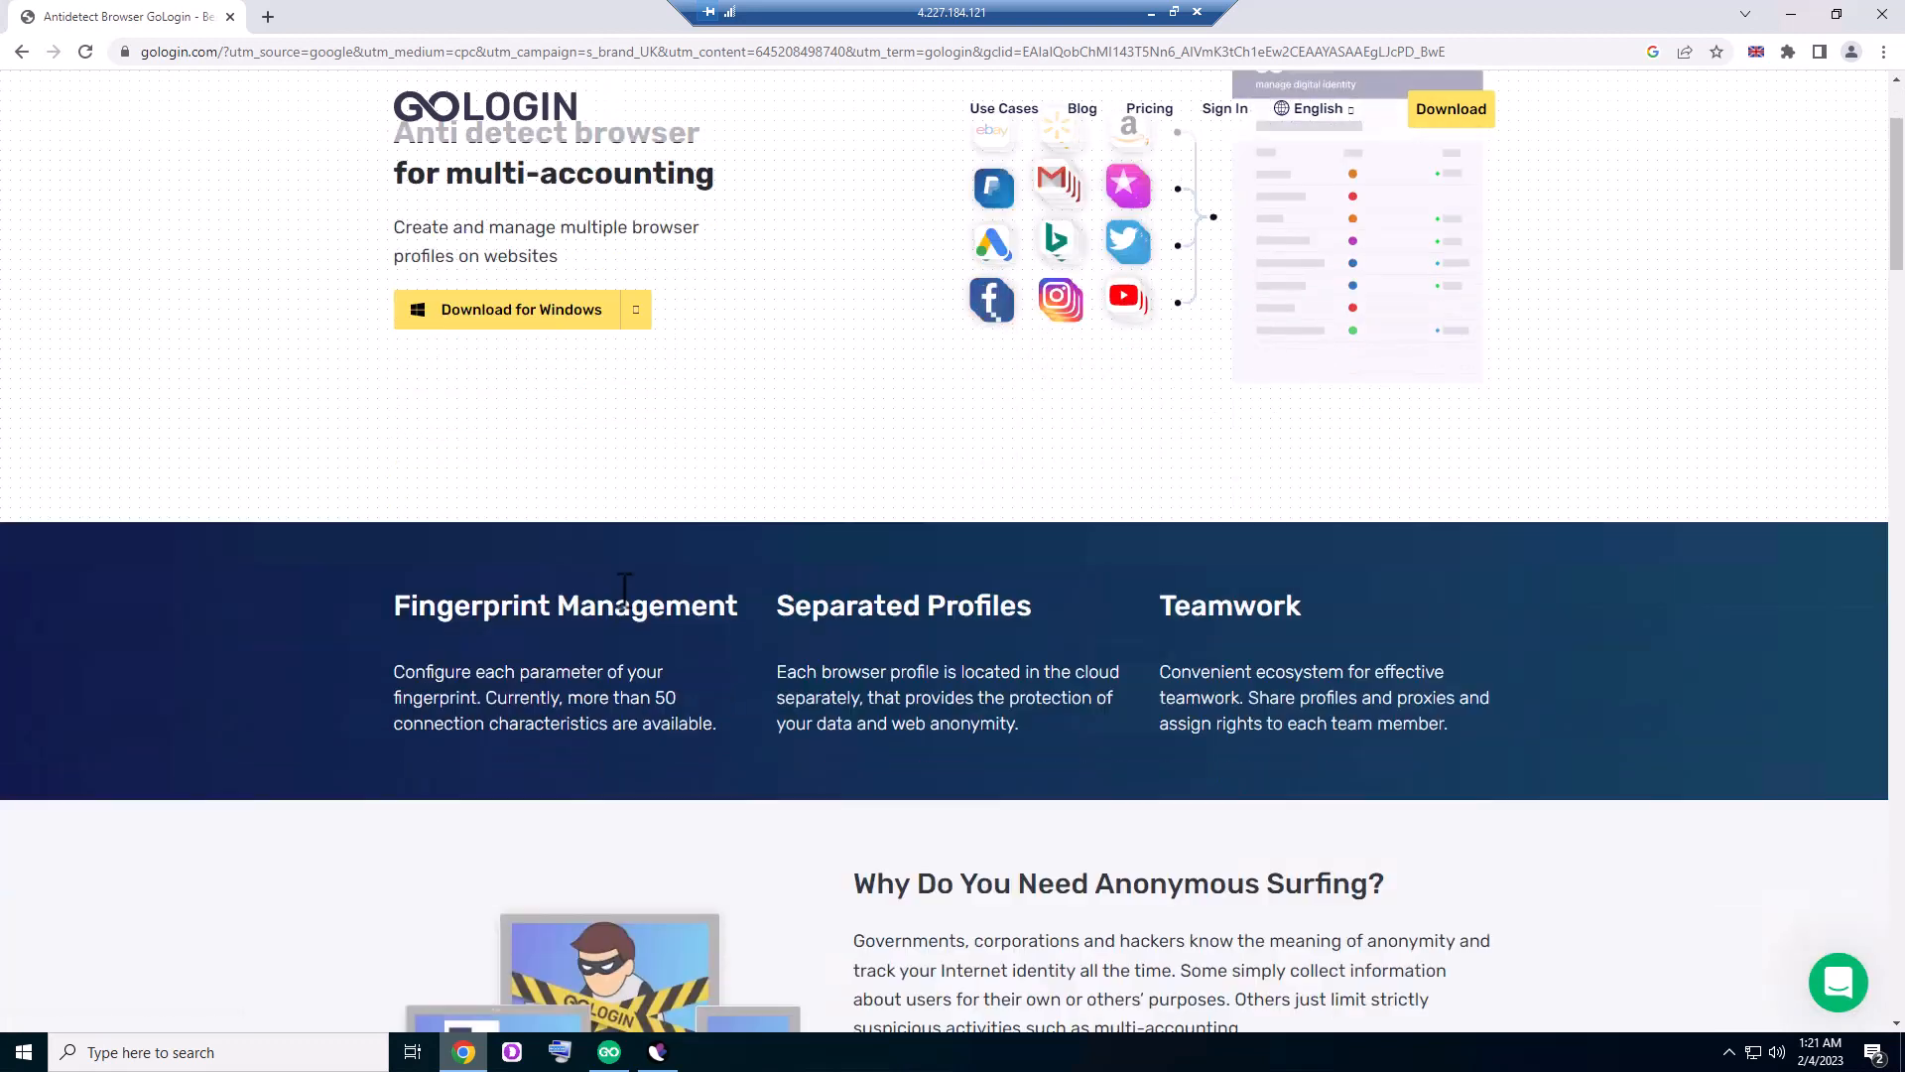
pyautogui.scroll(2, 635, 586)
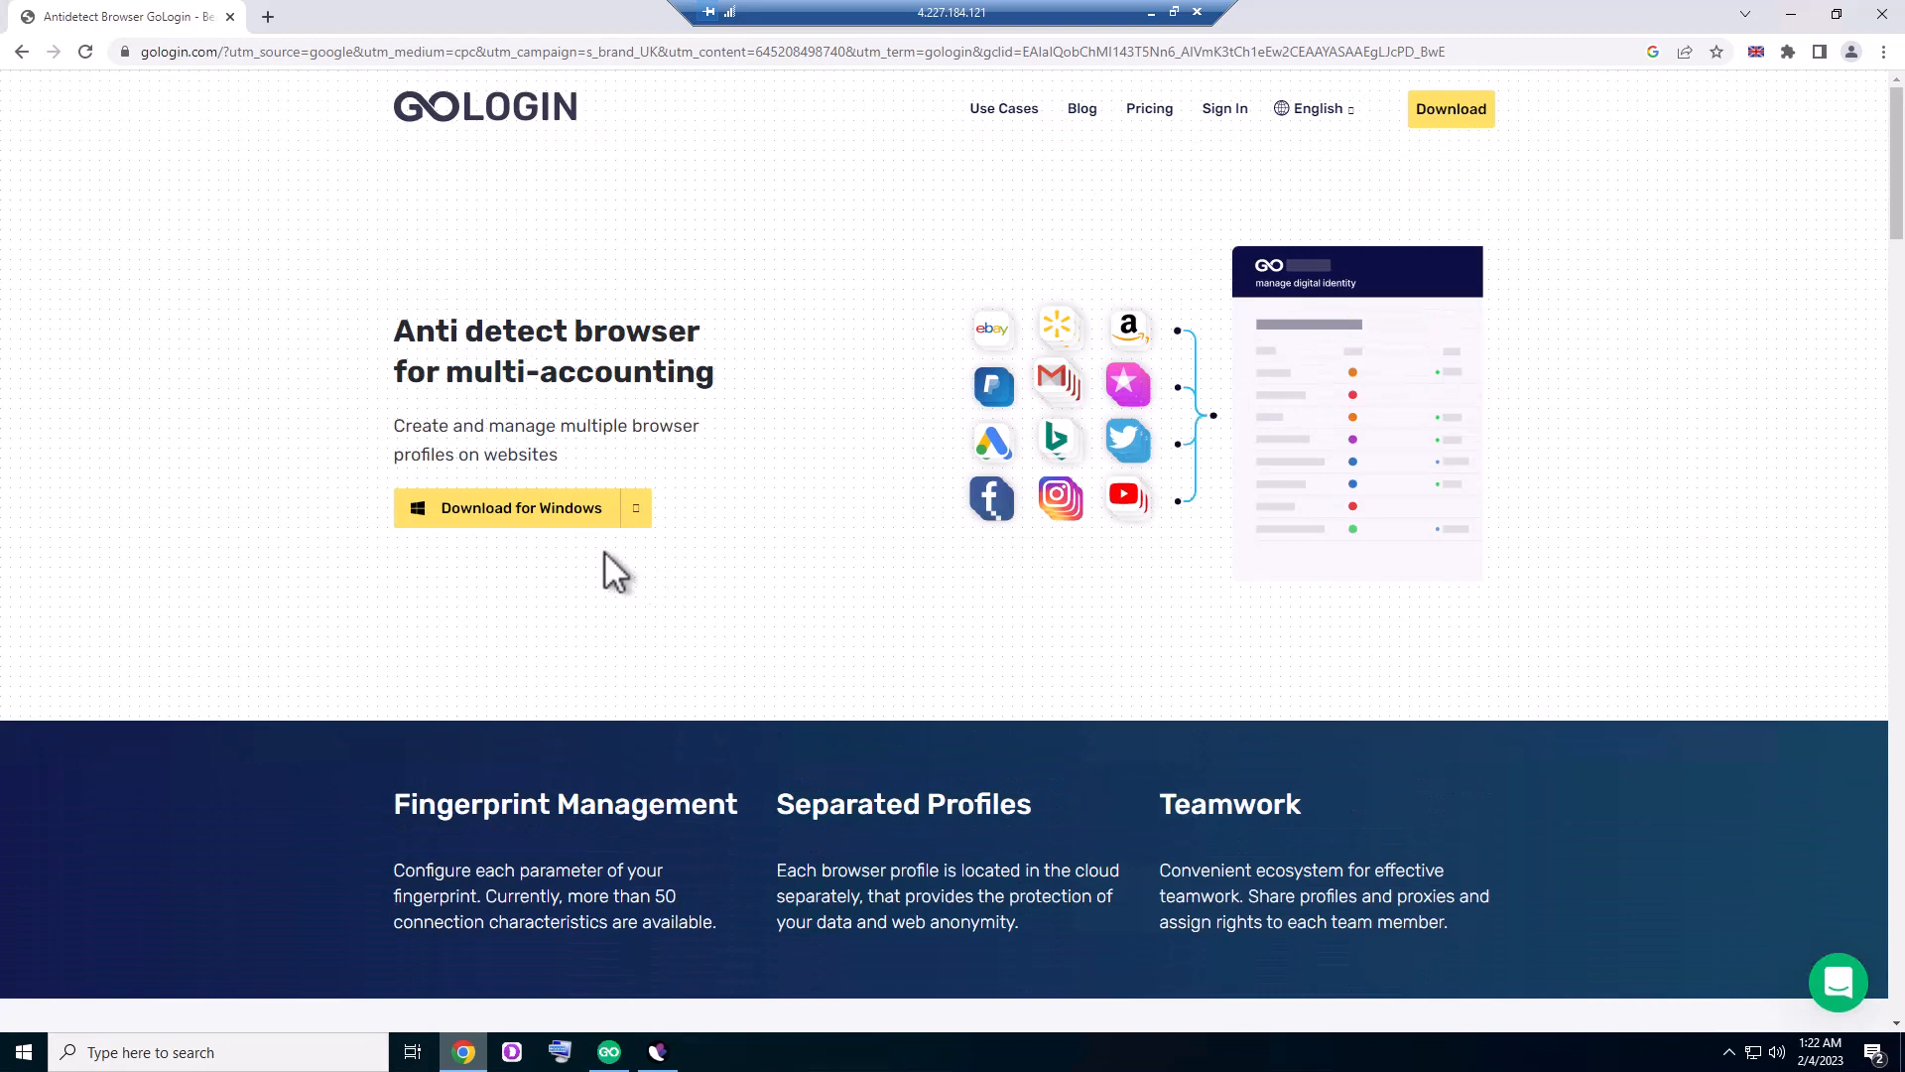
pyautogui.click(529, 518)
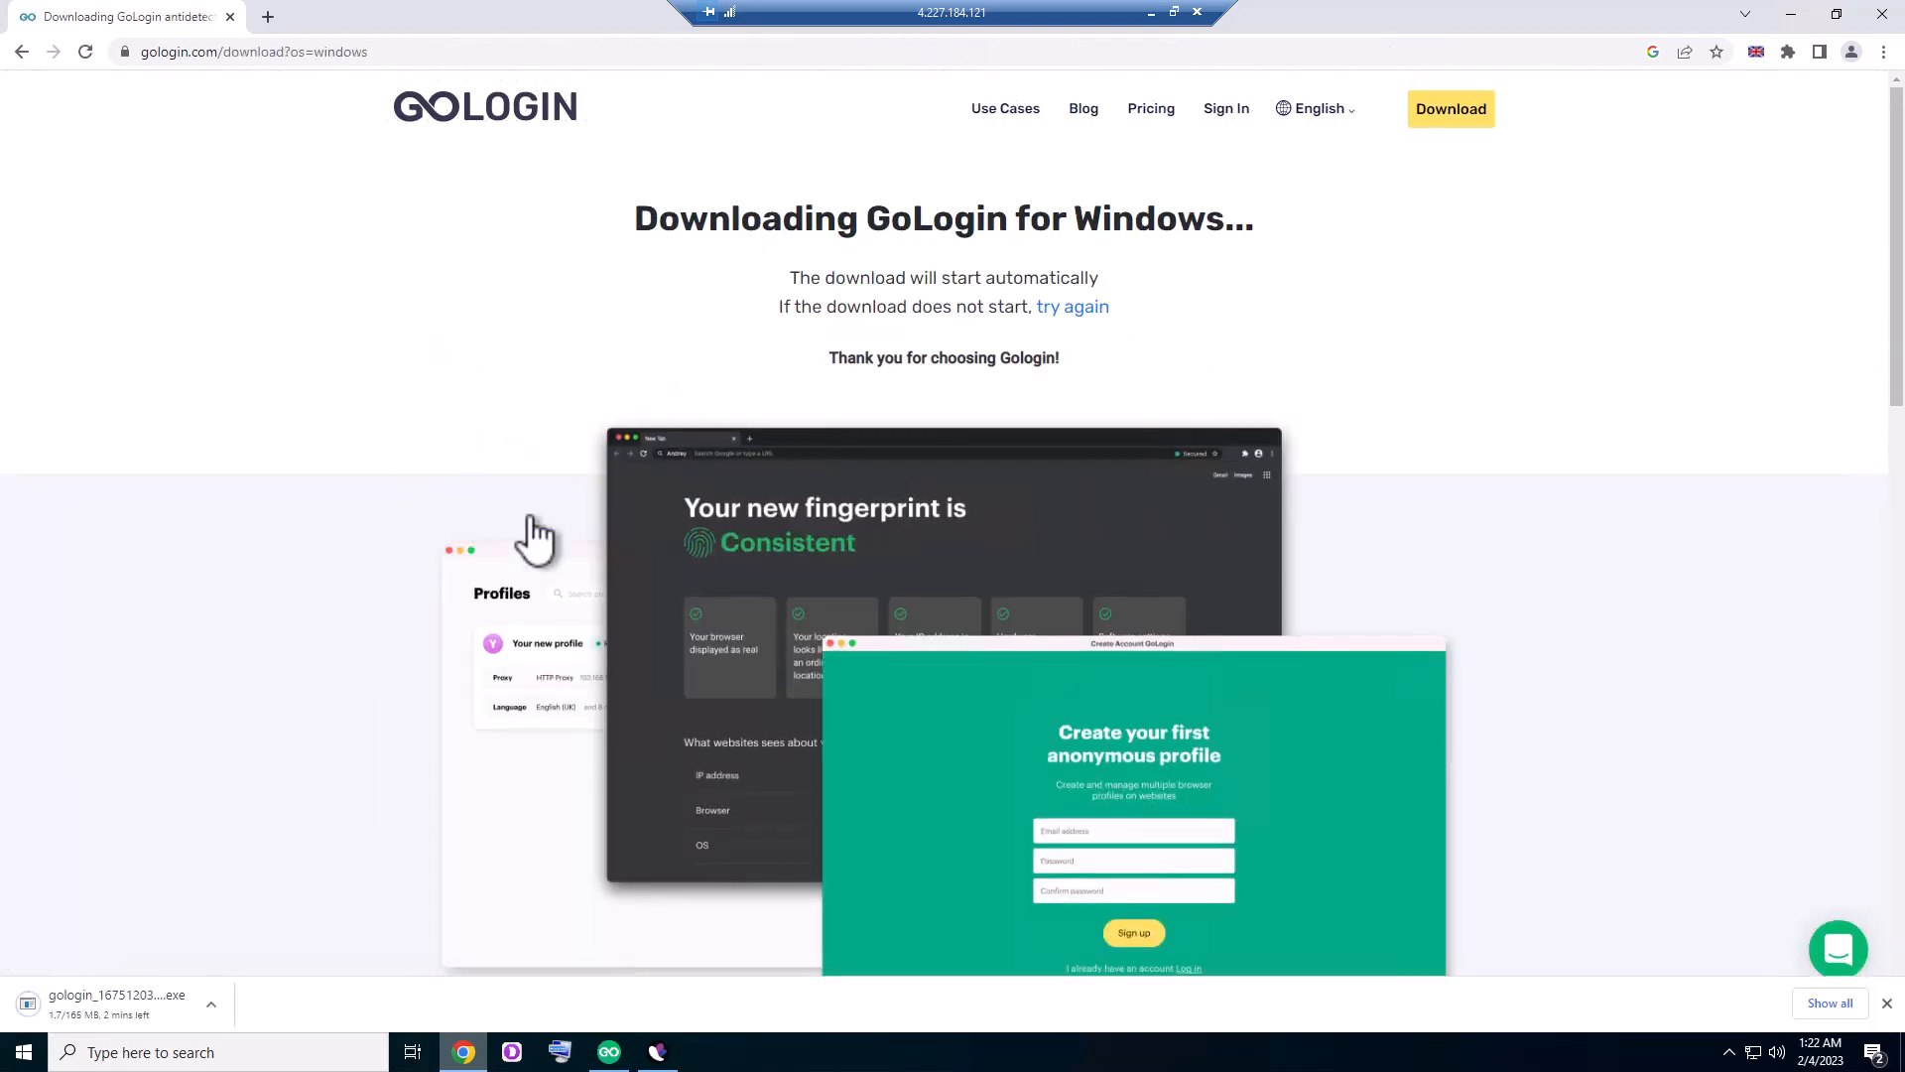
# - Cancel the installer download and look over the plans on the GoLogin pricing page
pyautogui.click(215, 1000)
pyautogui.click(254, 971)
pyautogui.click(1154, 117)
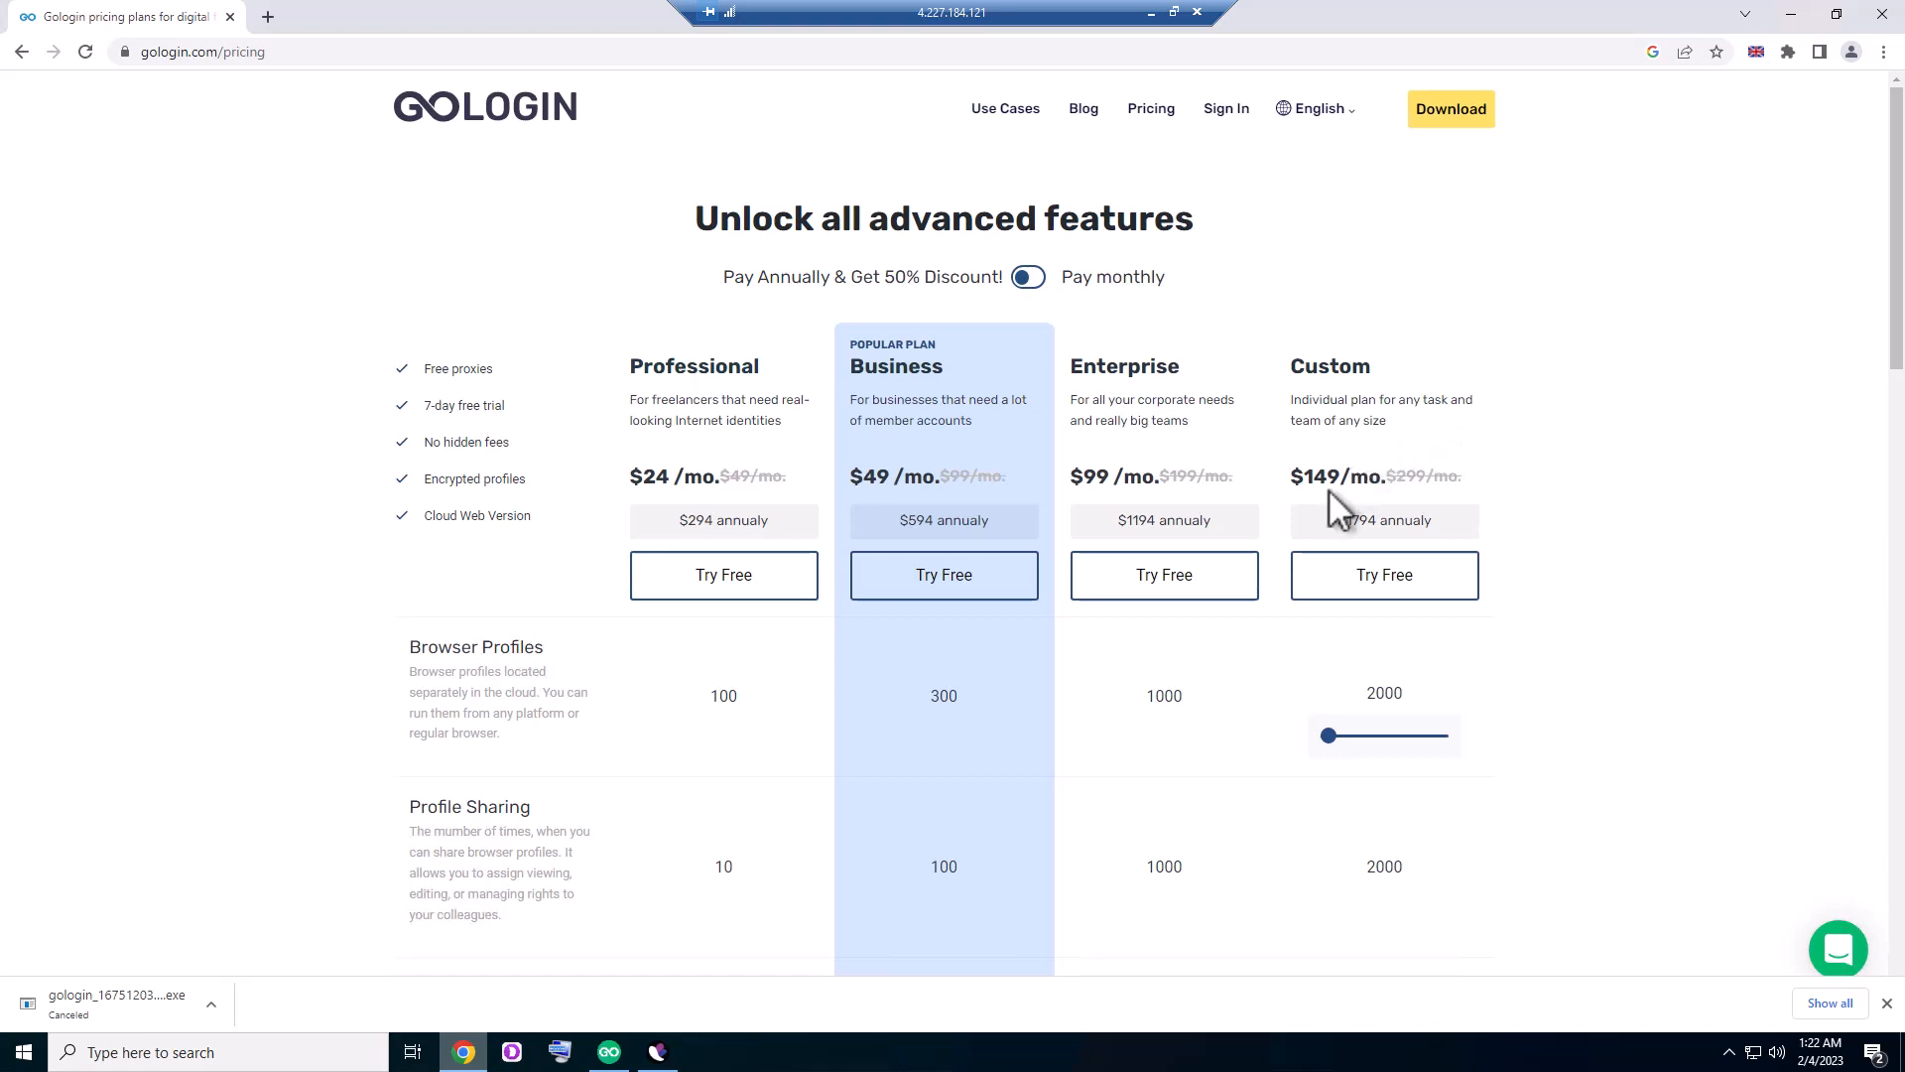
pyautogui.scroll(-4, 1329, 645)
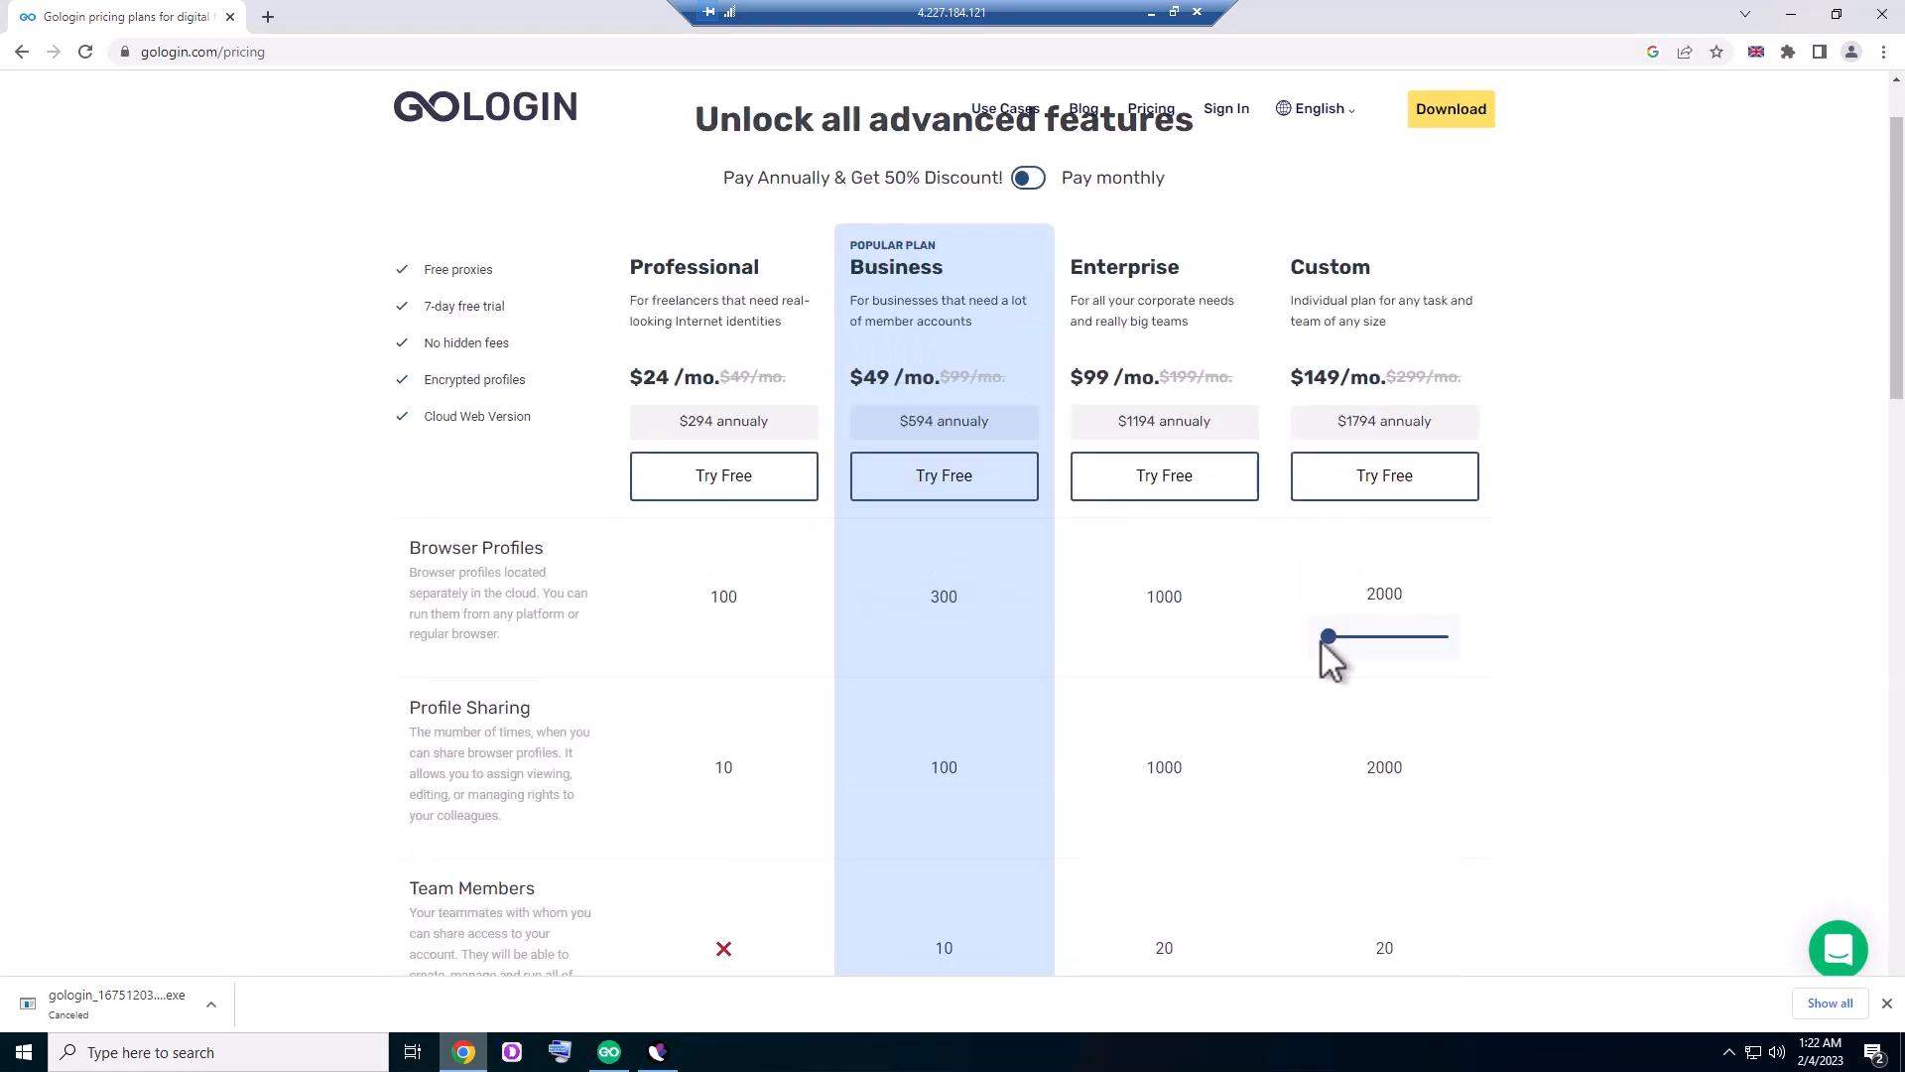
# - Open the download page, cancel the automatic installer download and look through the platform versions and release notes
pyautogui.click(1461, 111)
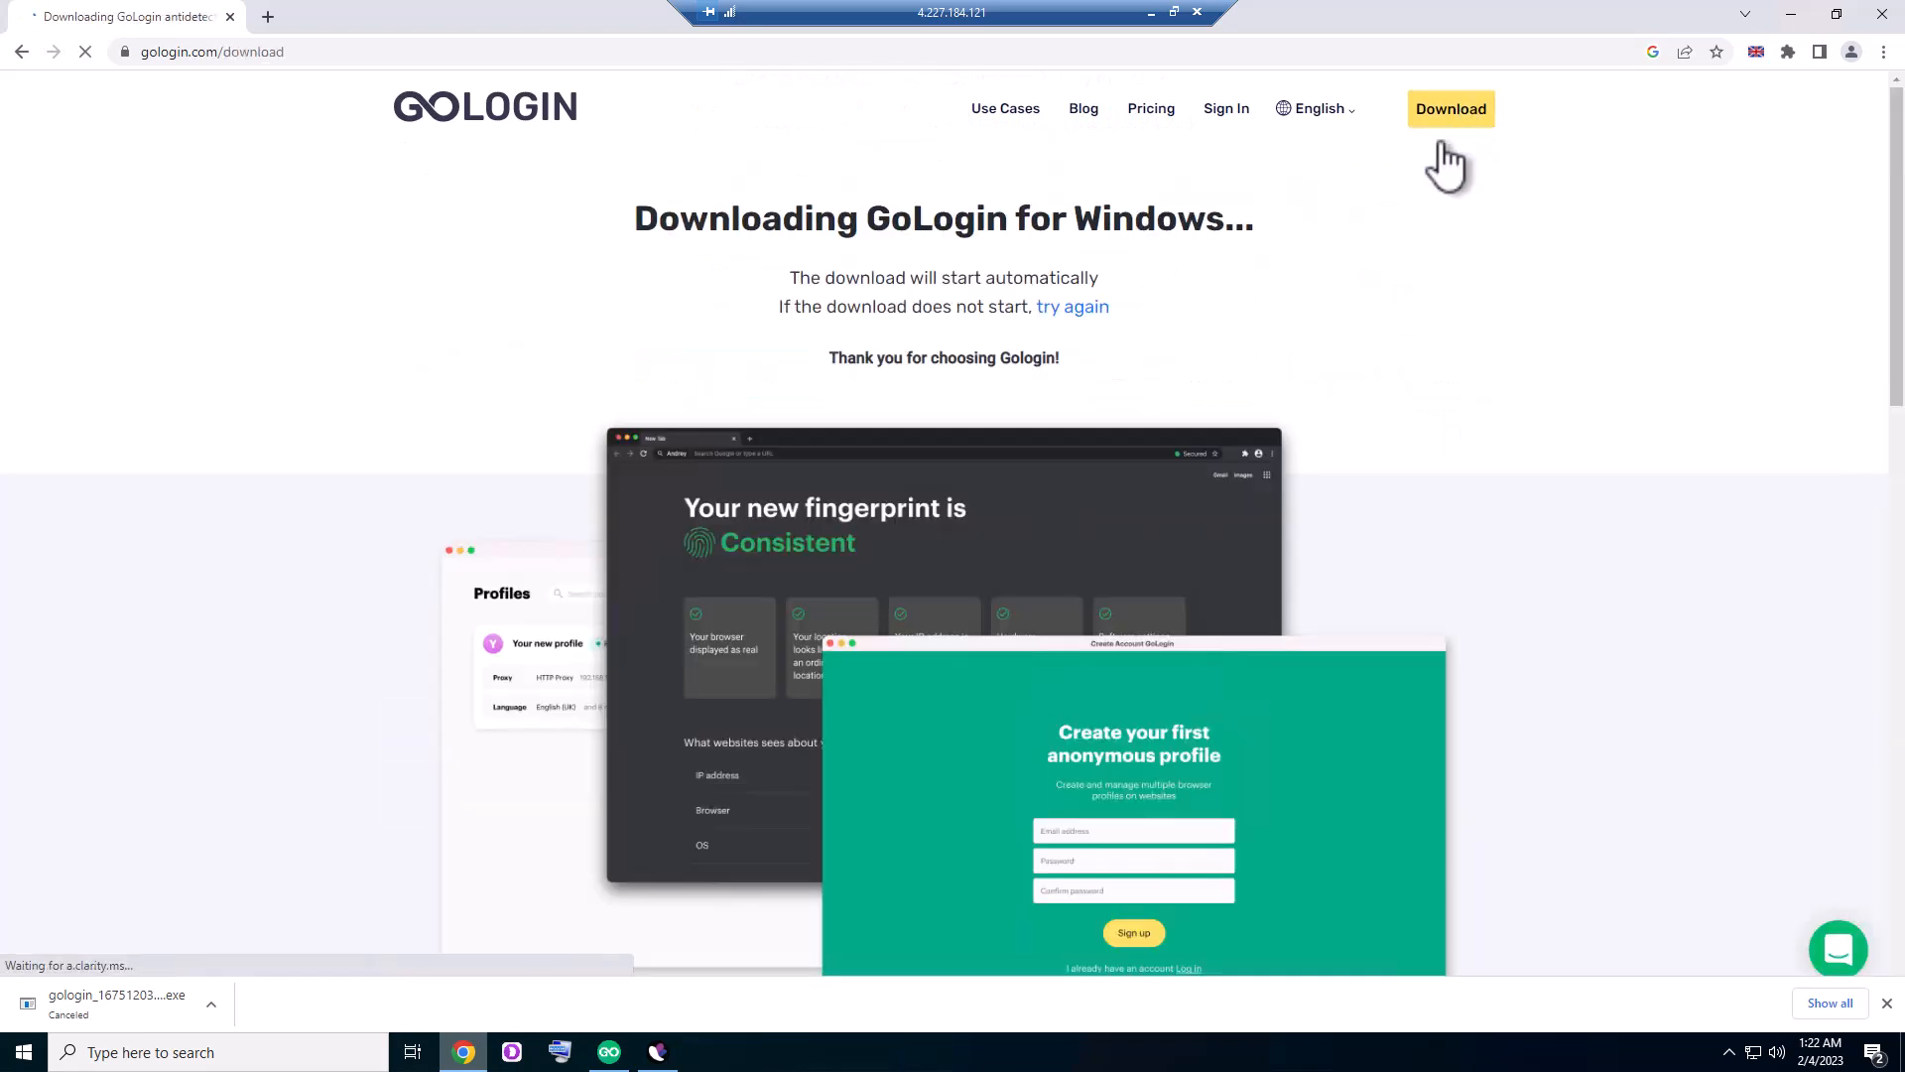
pyautogui.click(209, 1008)
pyautogui.click(263, 968)
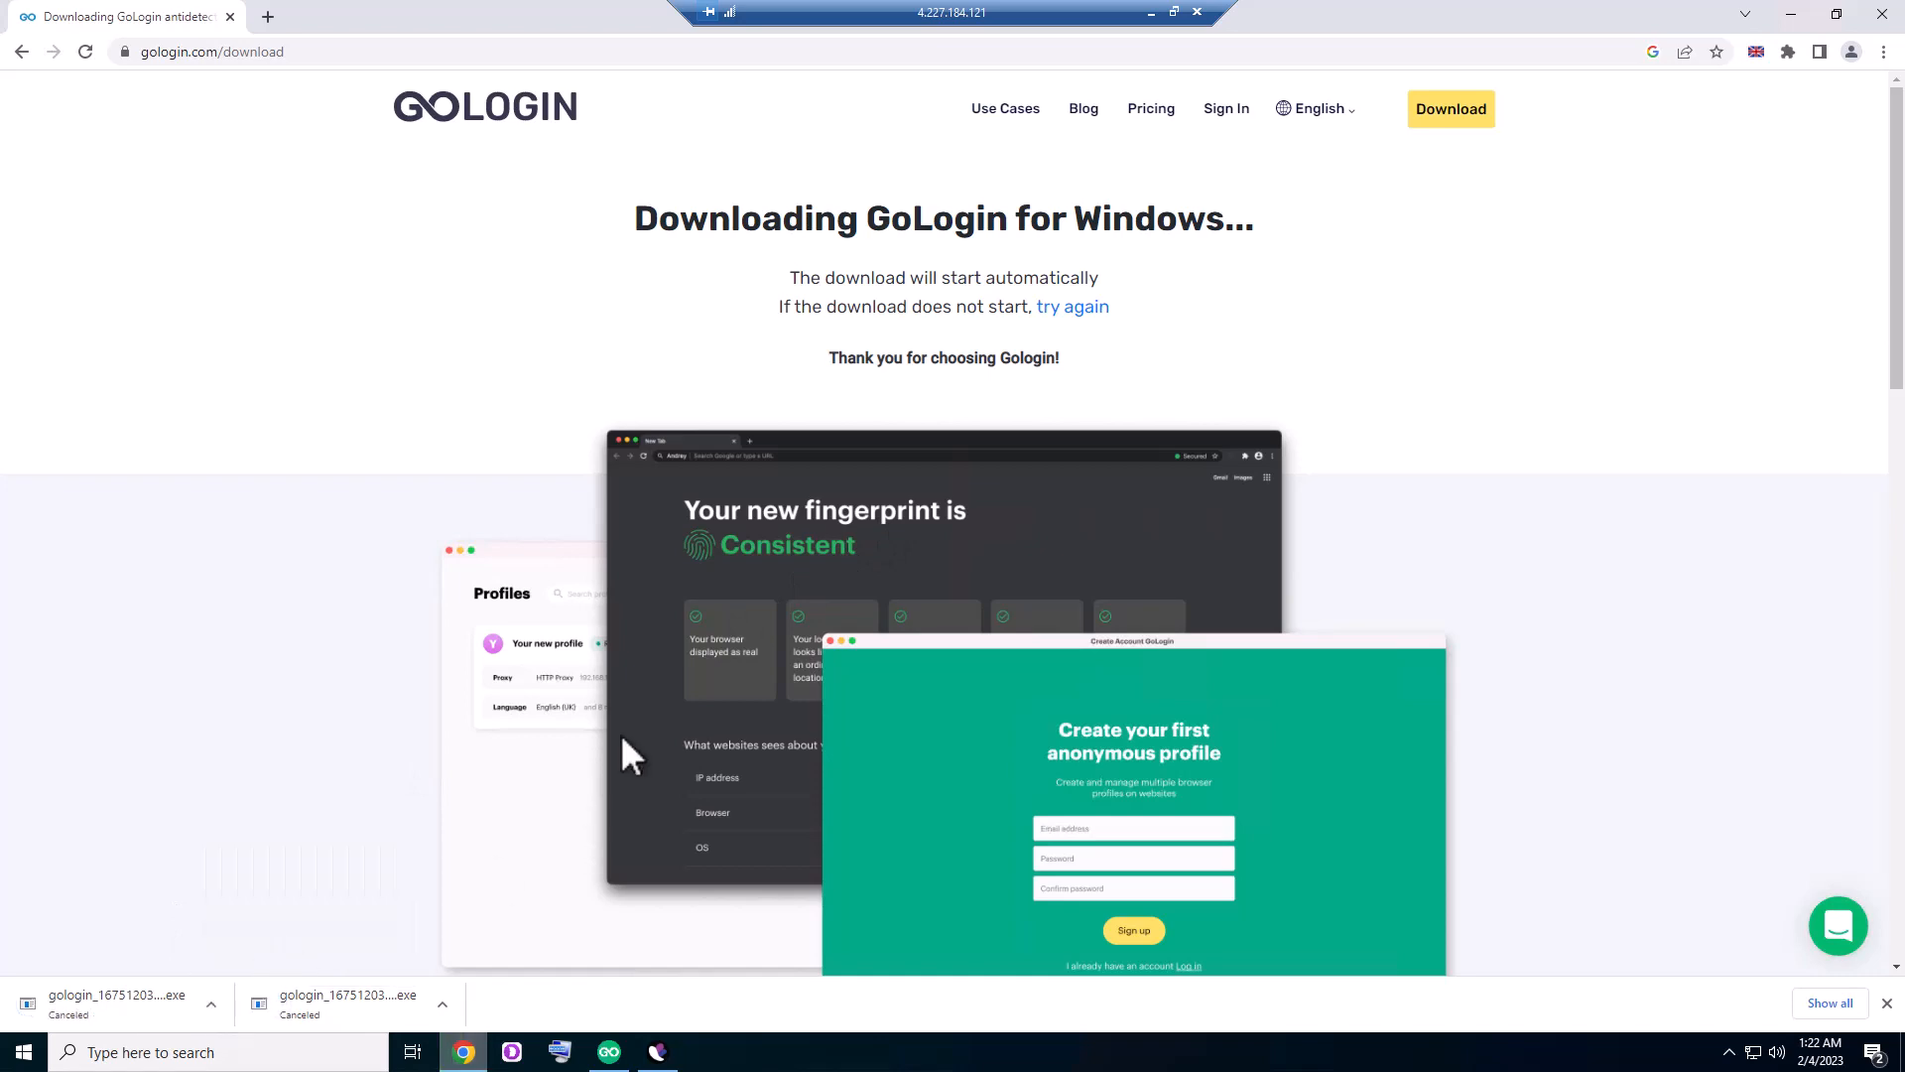
pyautogui.scroll(-5, 621, 734)
pyautogui.scroll(-5, 629, 731)
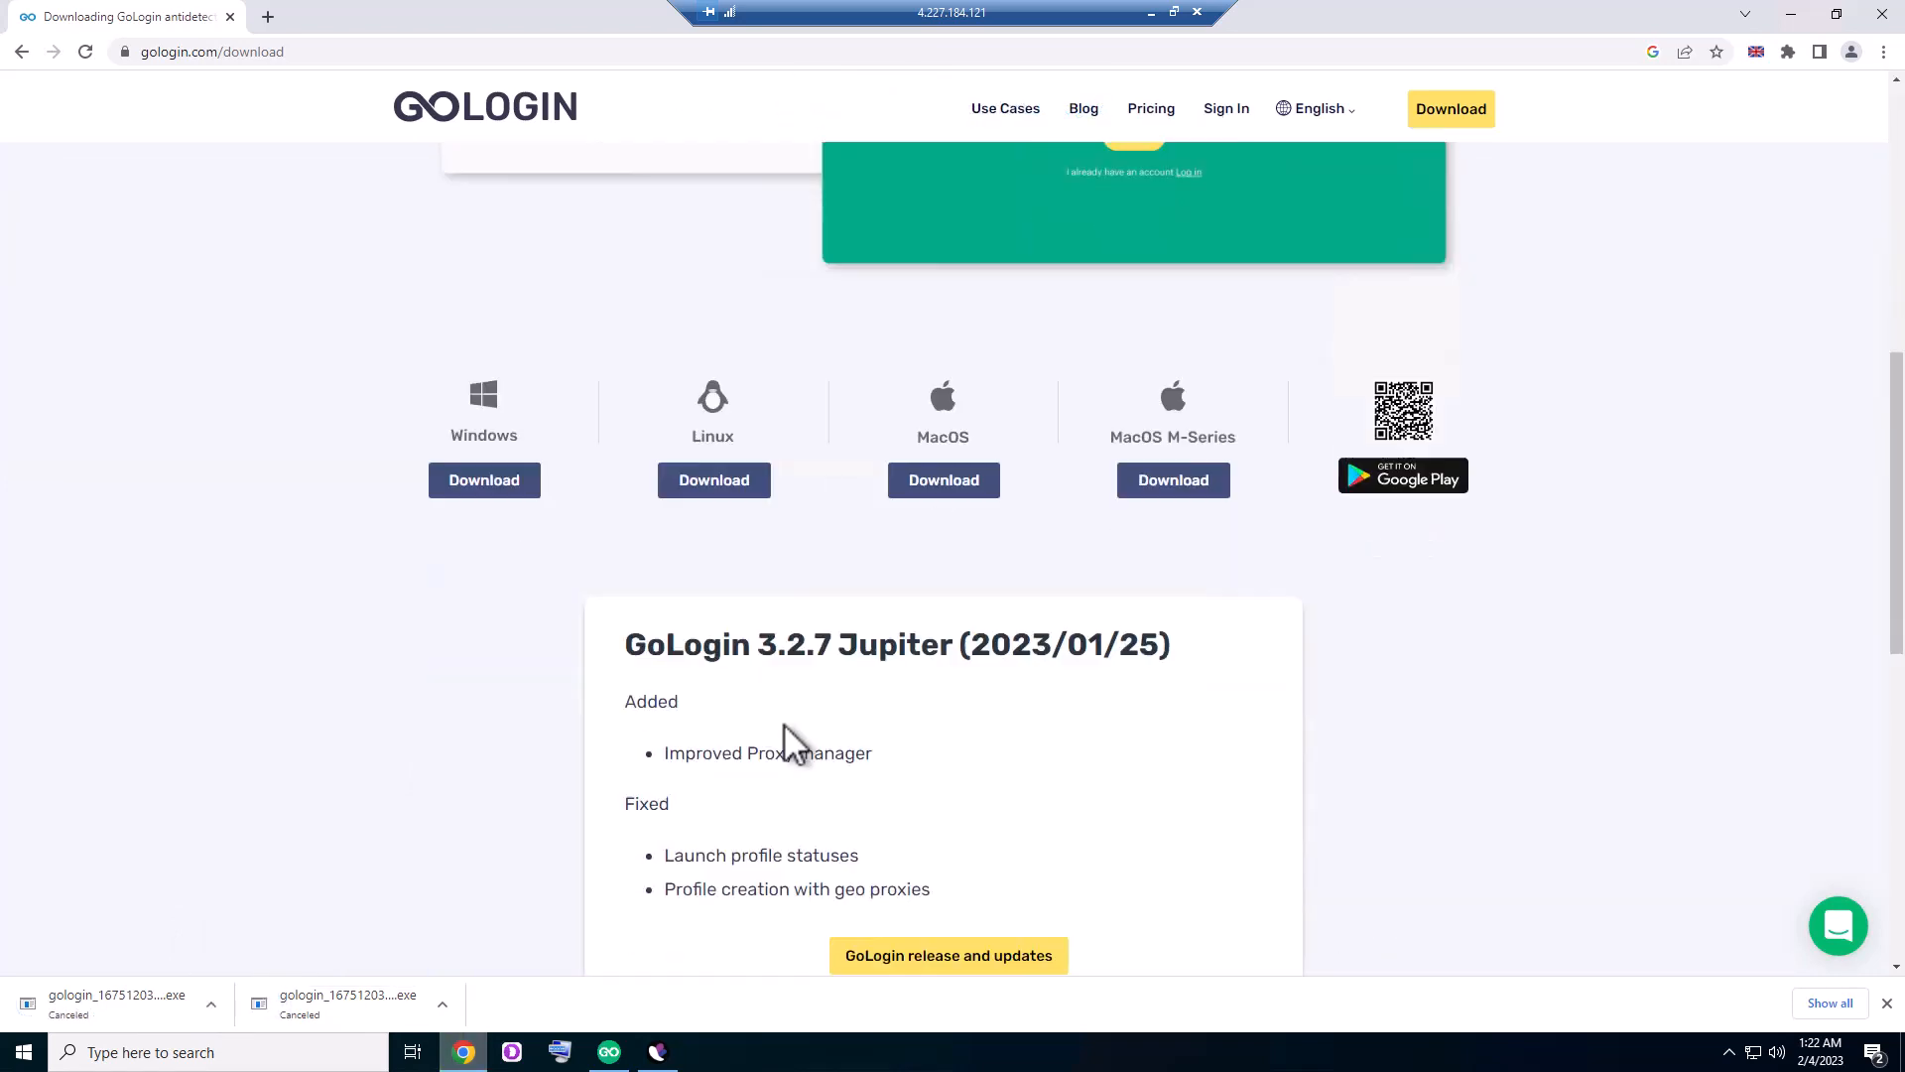
pyautogui.scroll(-5, 780, 735)
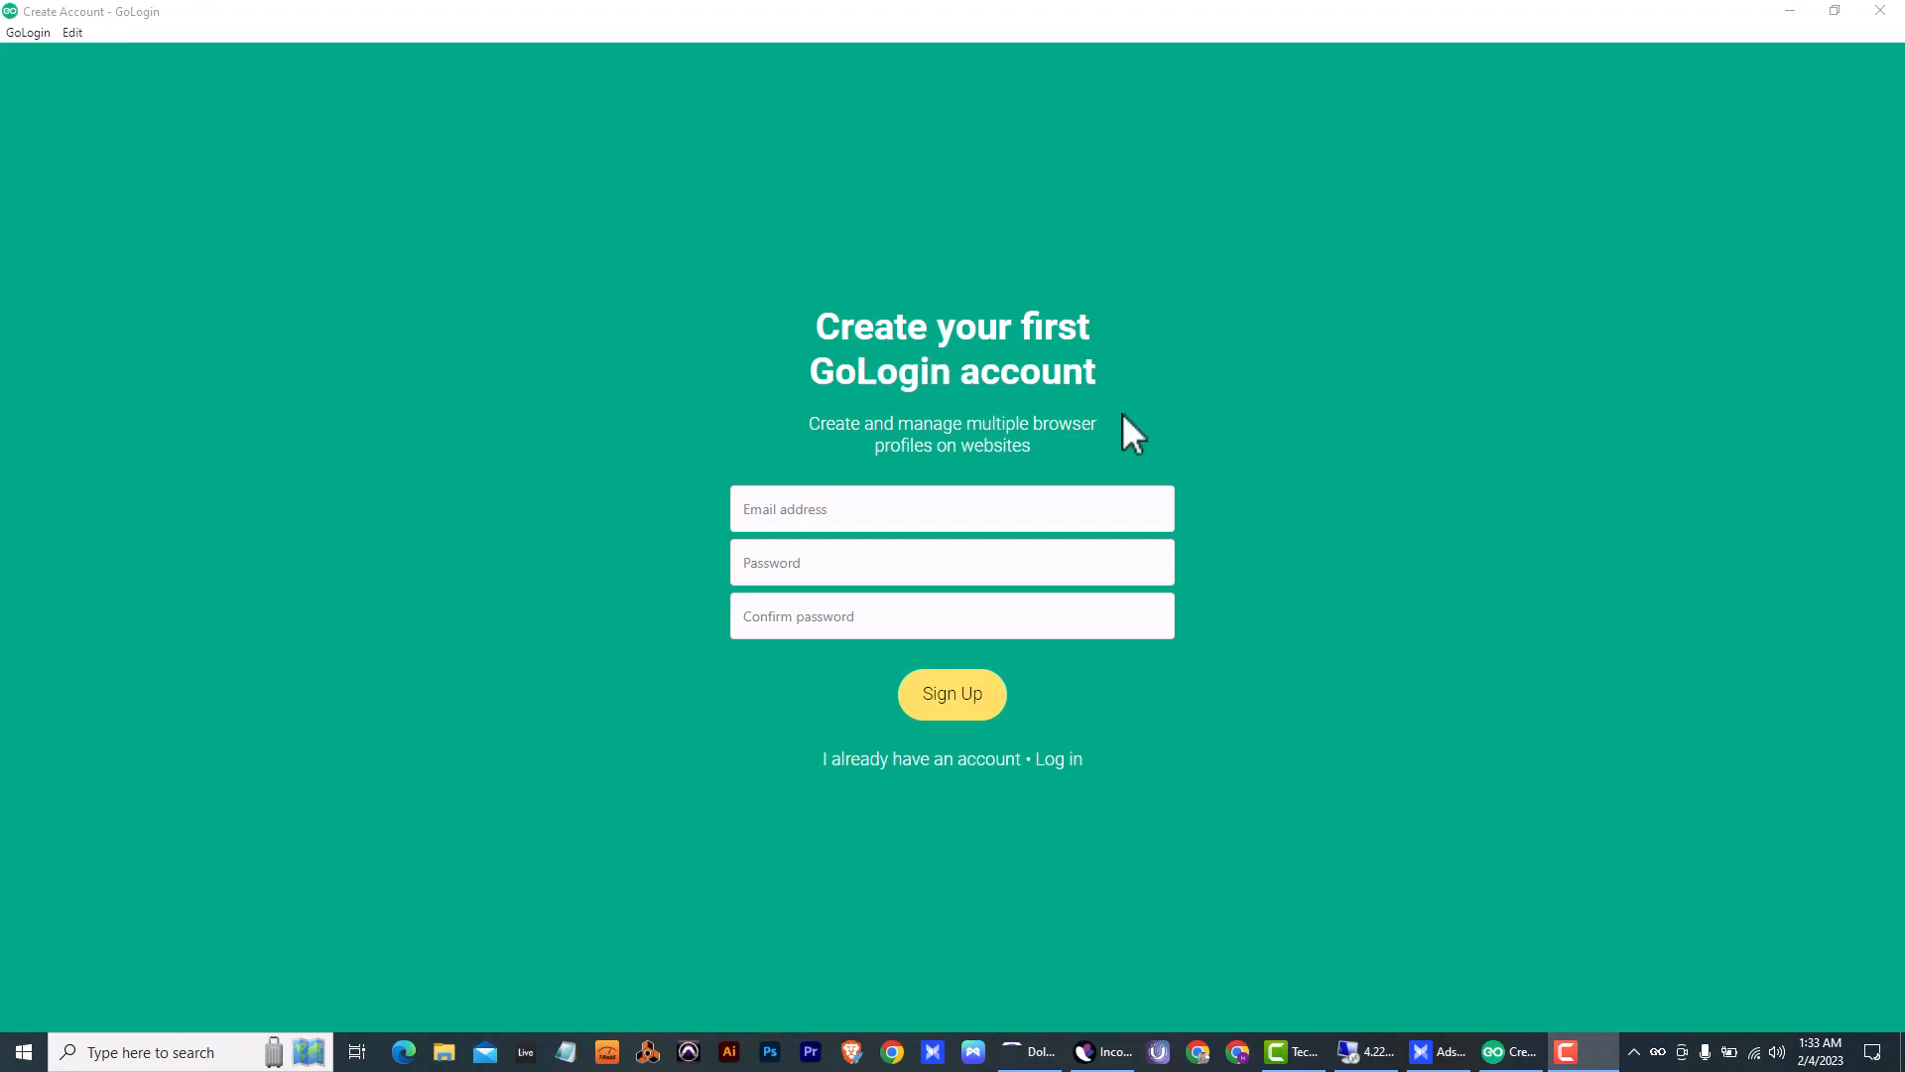
pyautogui.click(849, 521)
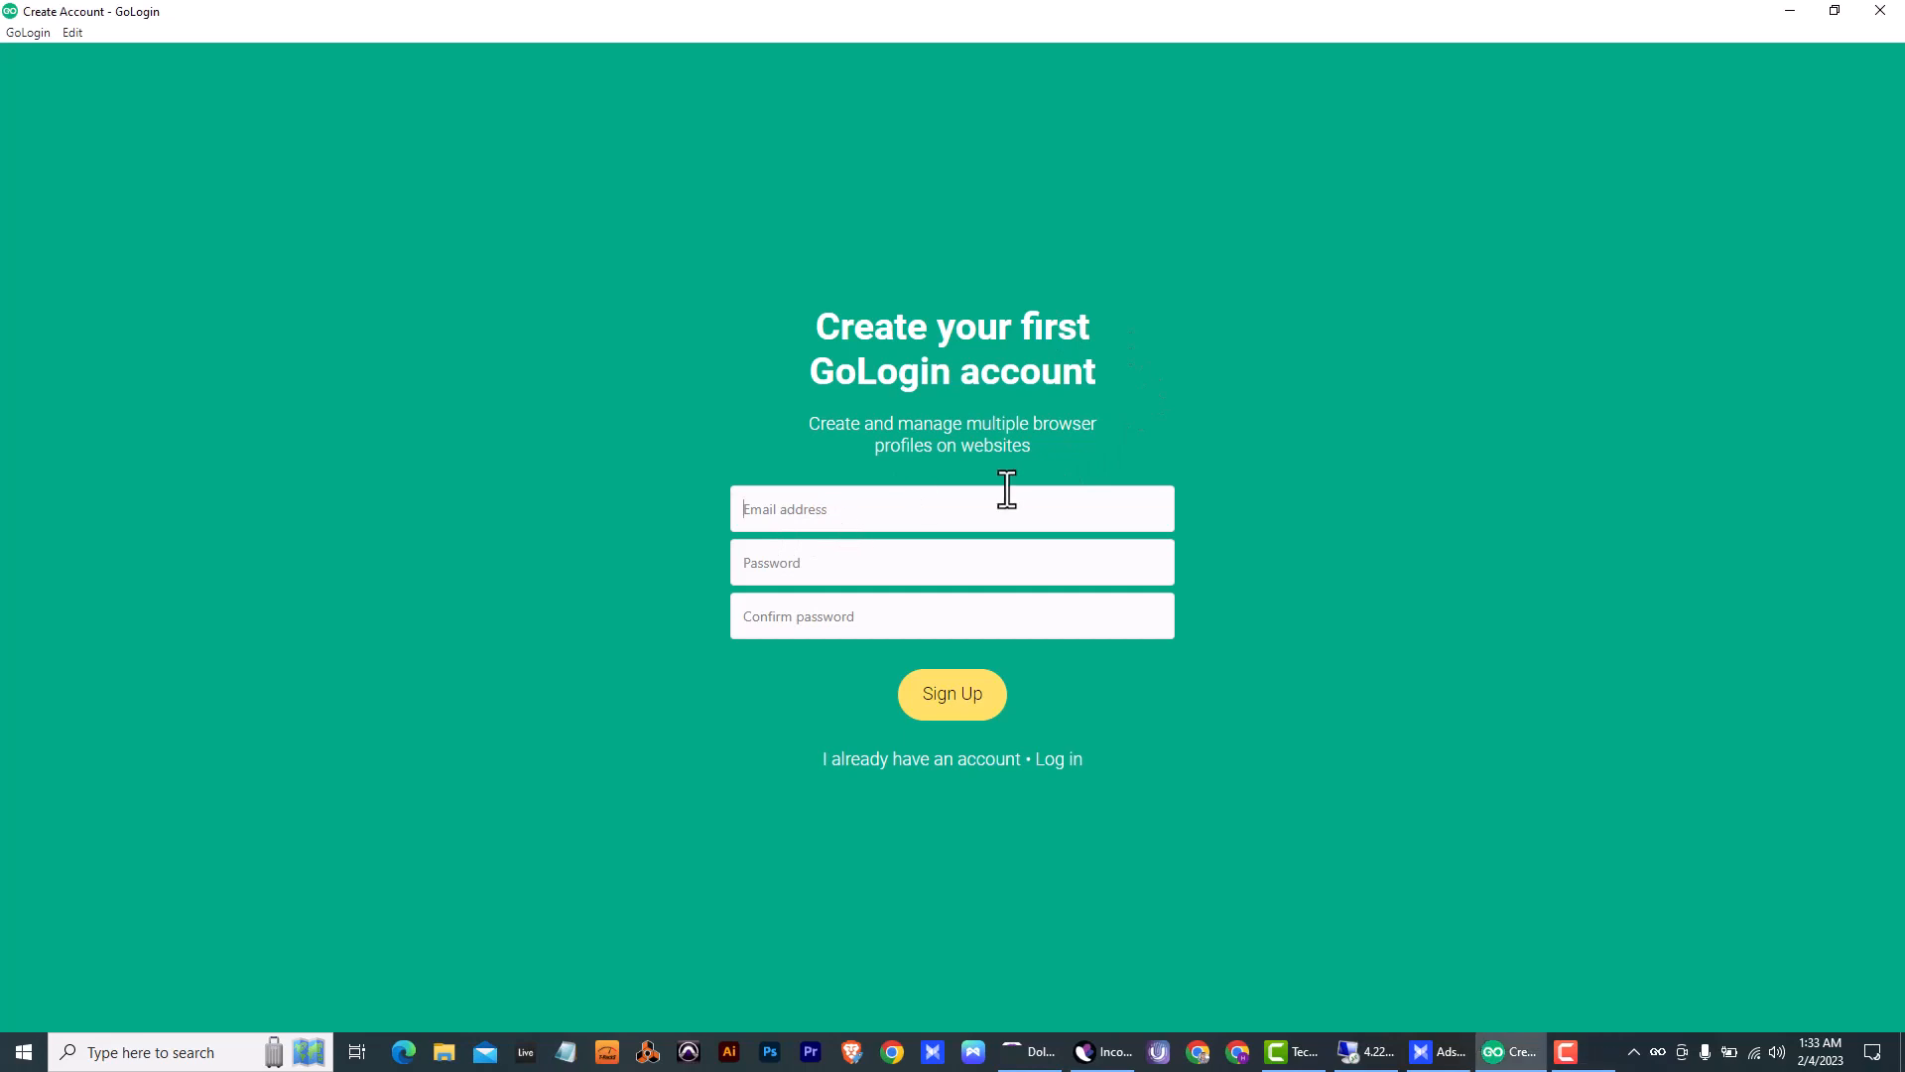
pyautogui.click(825, 606)
pyautogui.click(910, 494)
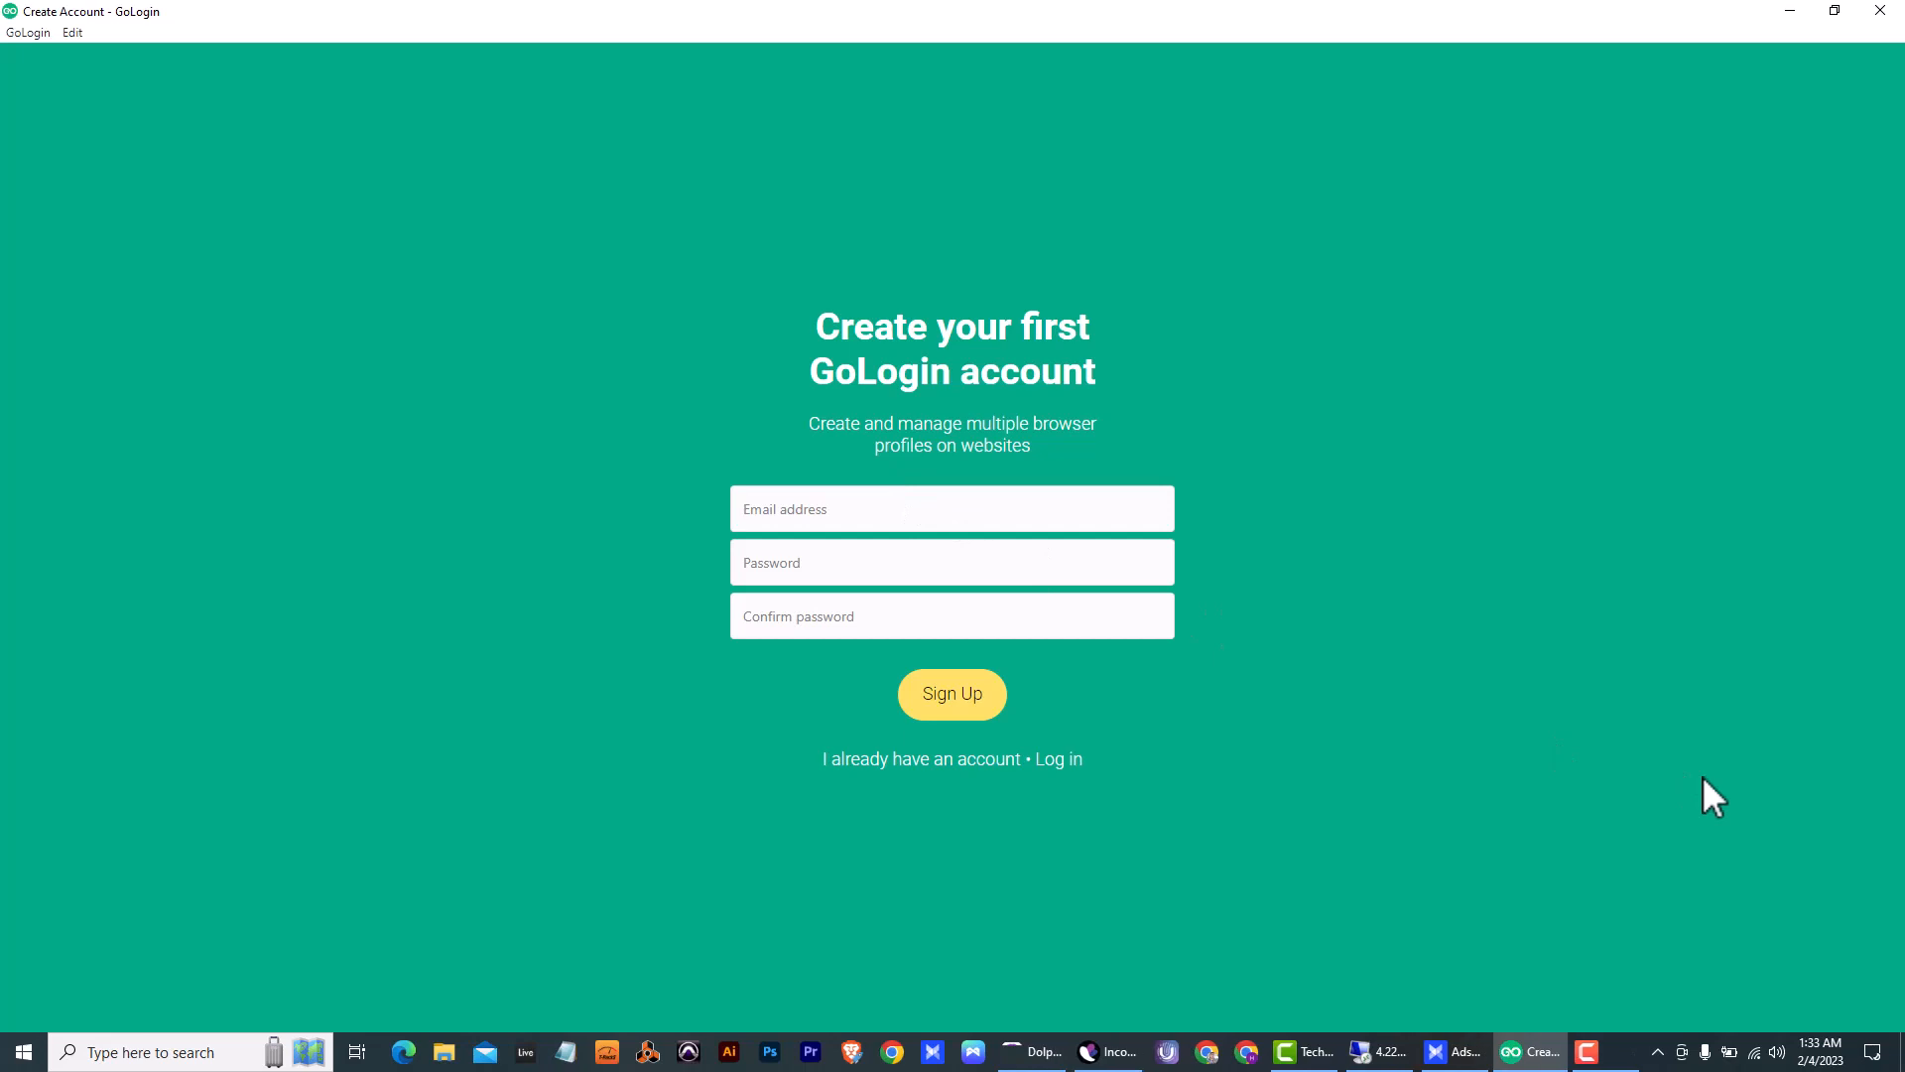
# - Log in to the existing GoLogin account by entering the account's email address and password
pyautogui.click(1058, 760)
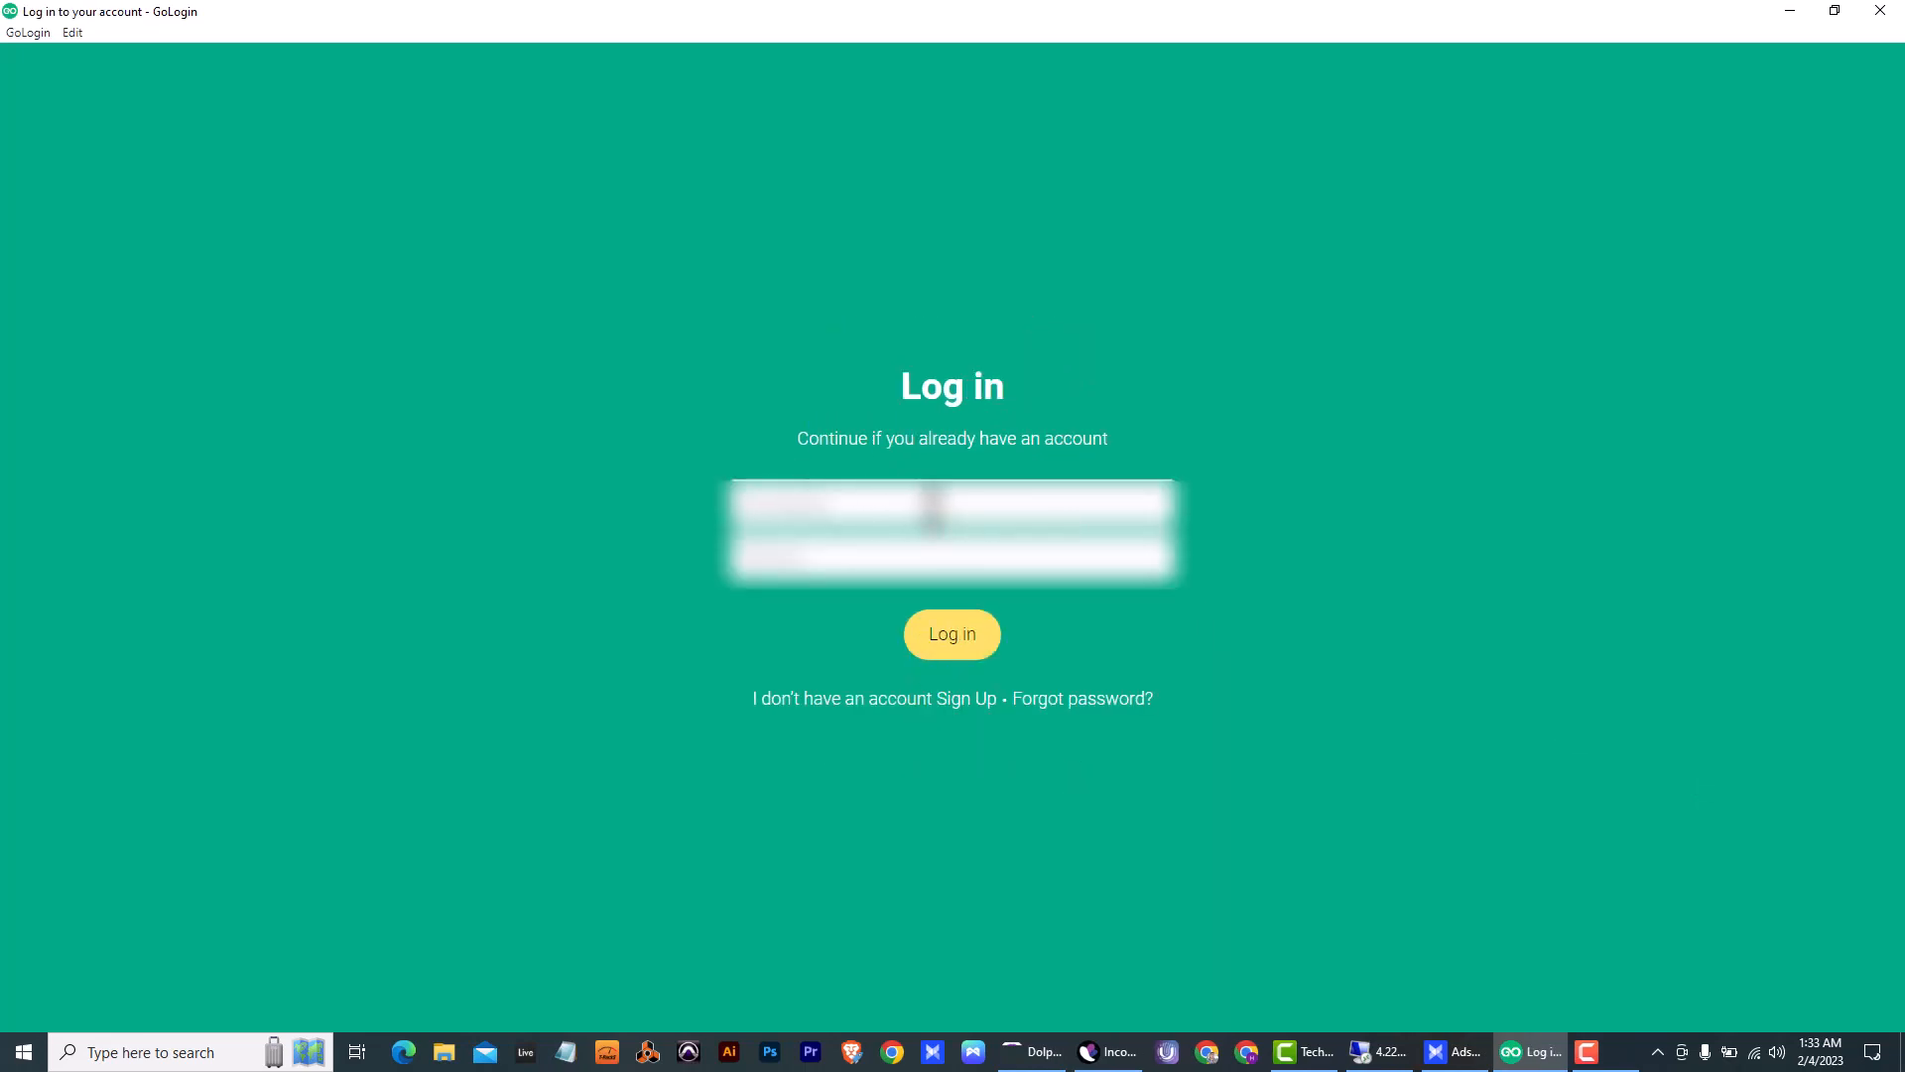
pyautogui.click(933, 504)
pyautogui.write('*****************')
pyautogui.click(958, 645)
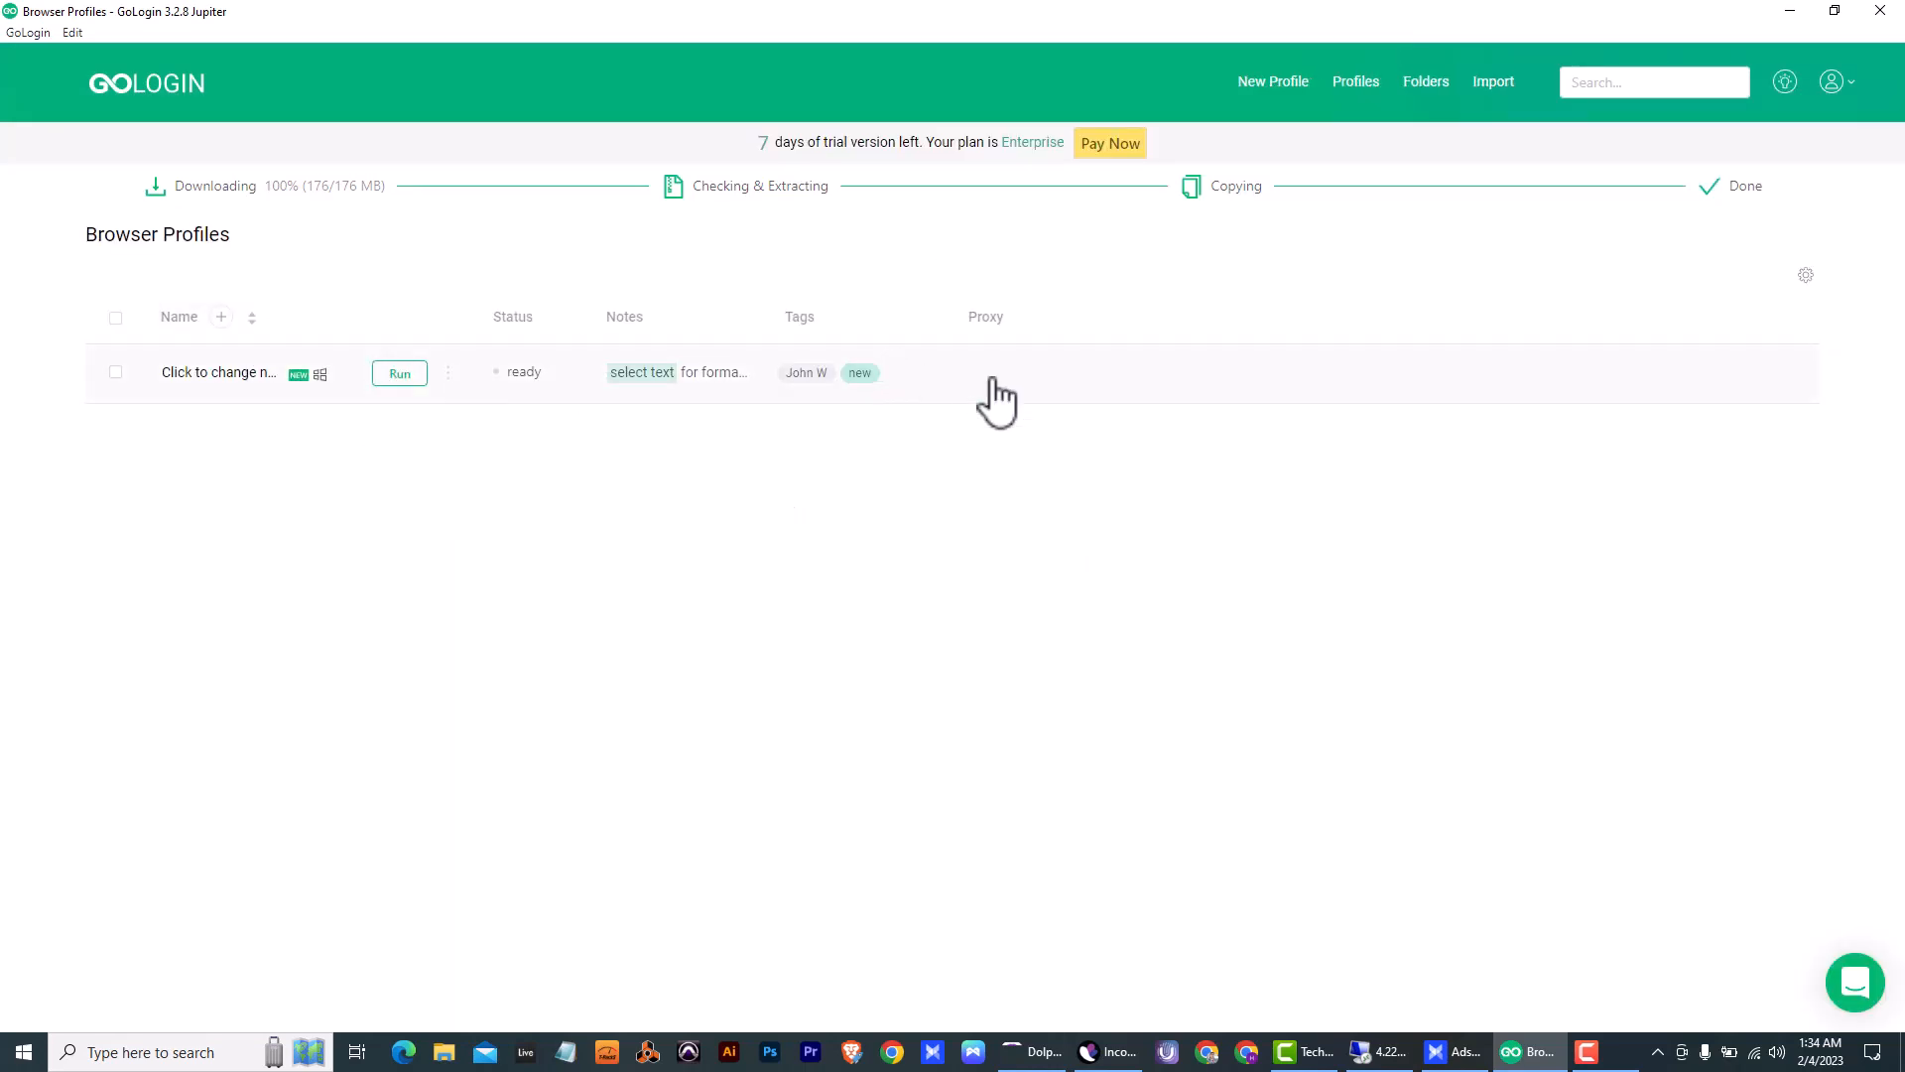
# - Rename the existing browser profile as Profile 1
pyautogui.click(213, 377)
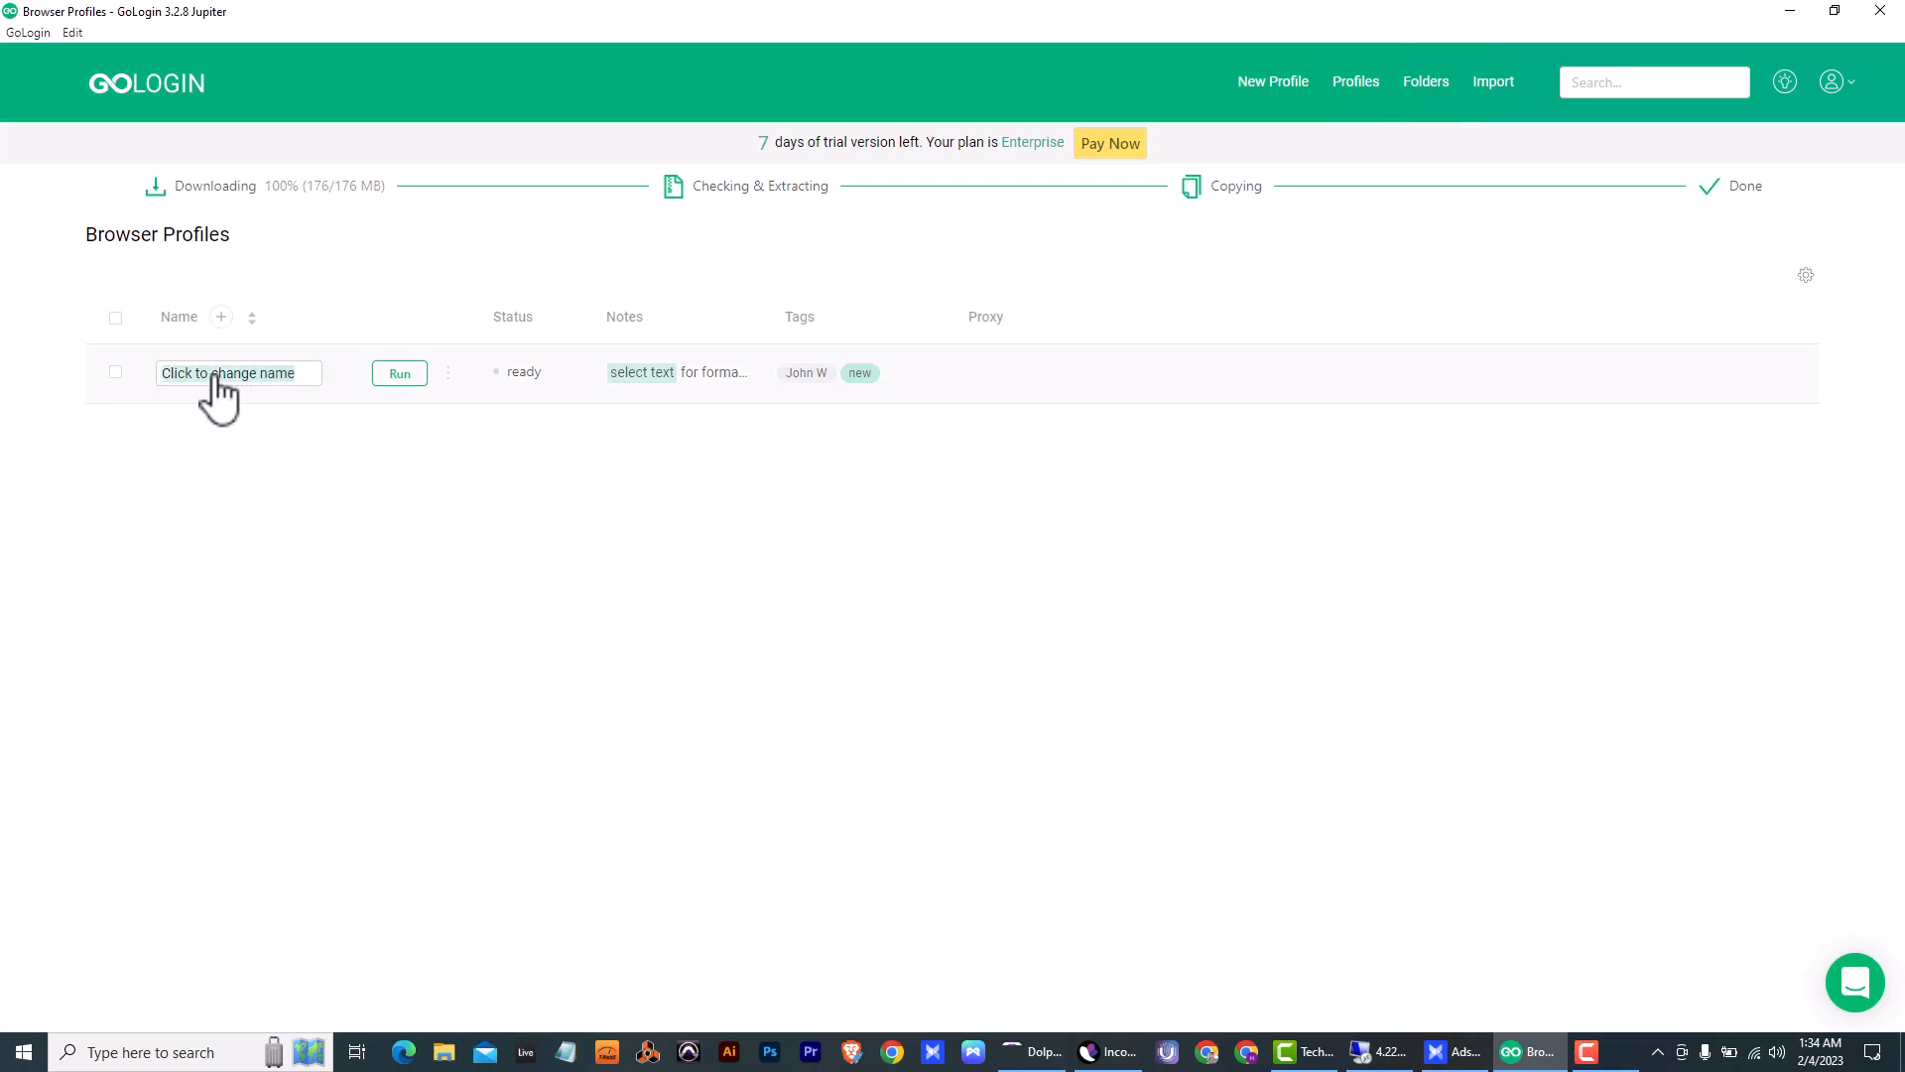
pyautogui.write('Profile')
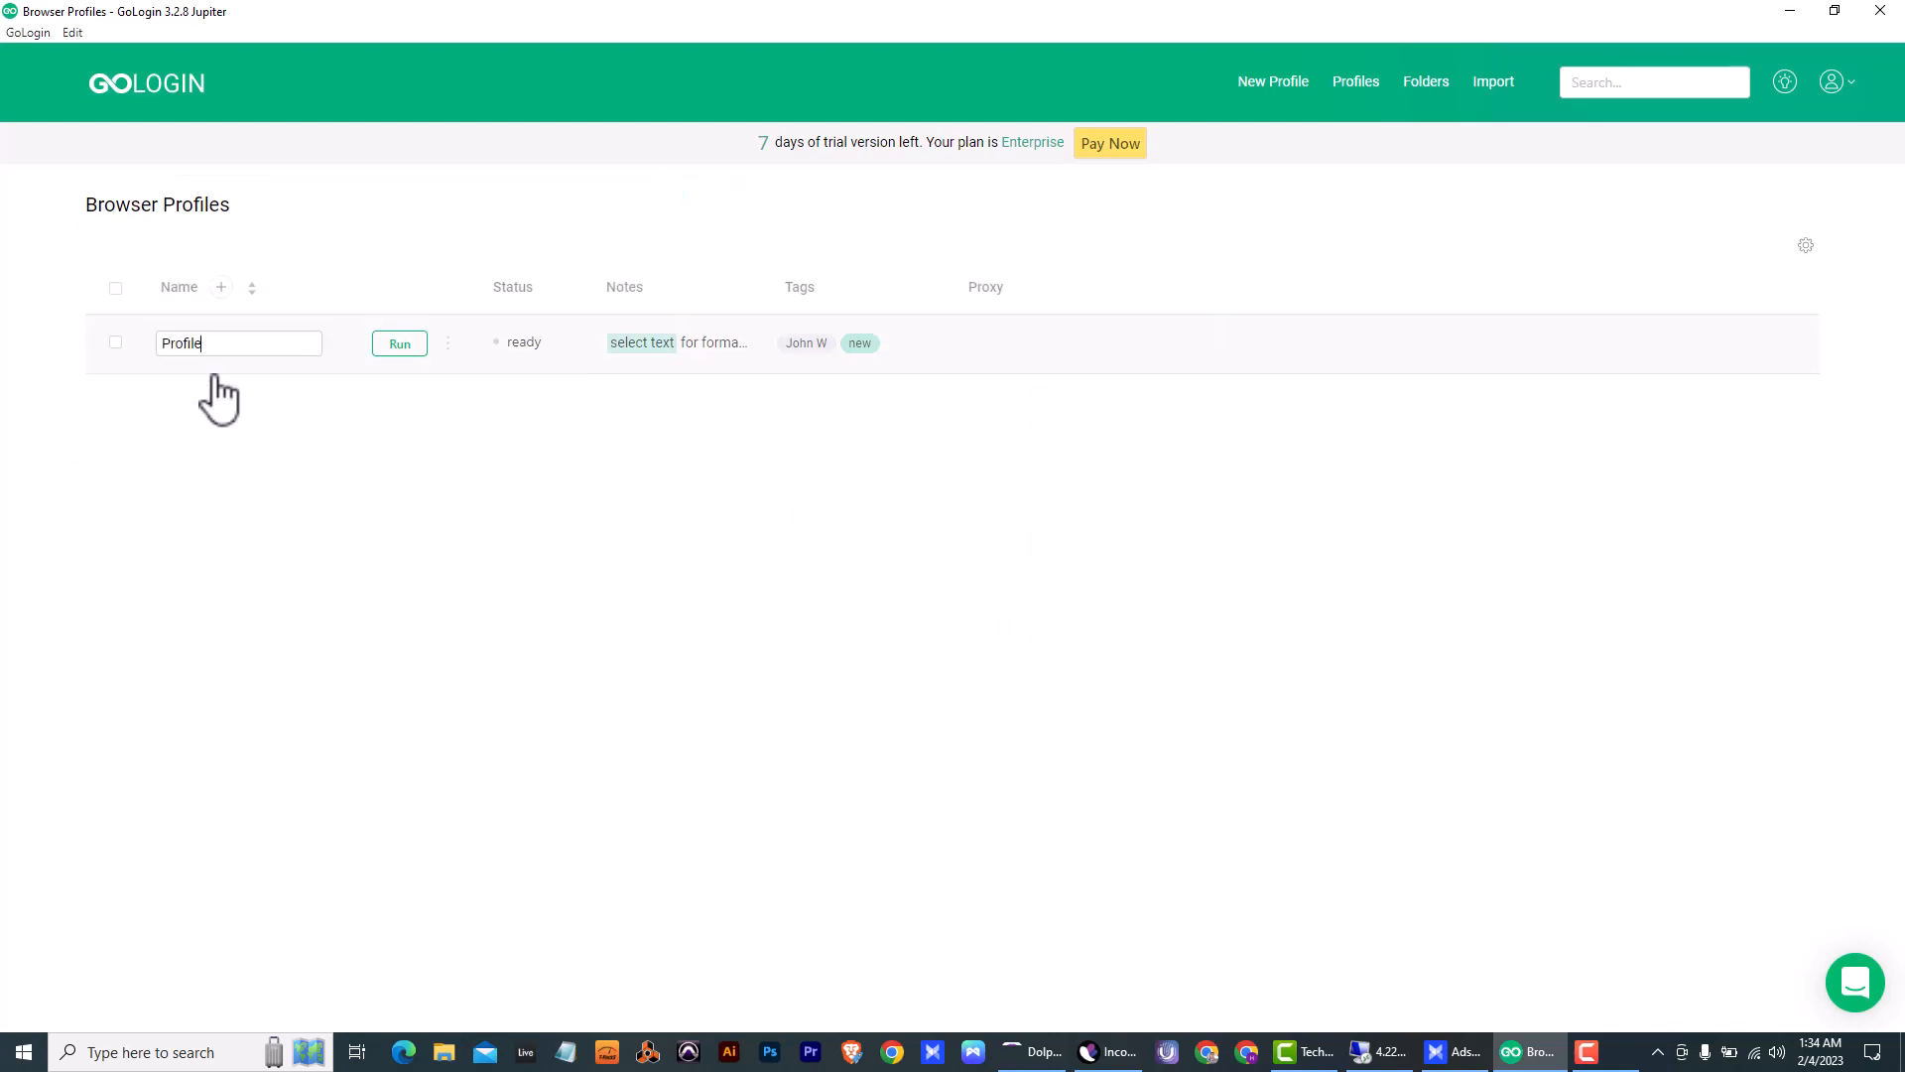
pyautogui.write(' 1')
pyautogui.press('Return')
# - Run Profile 1, bring its browser to the front and review the fingerprint details on the myip.link page
pyautogui.click(399, 344)
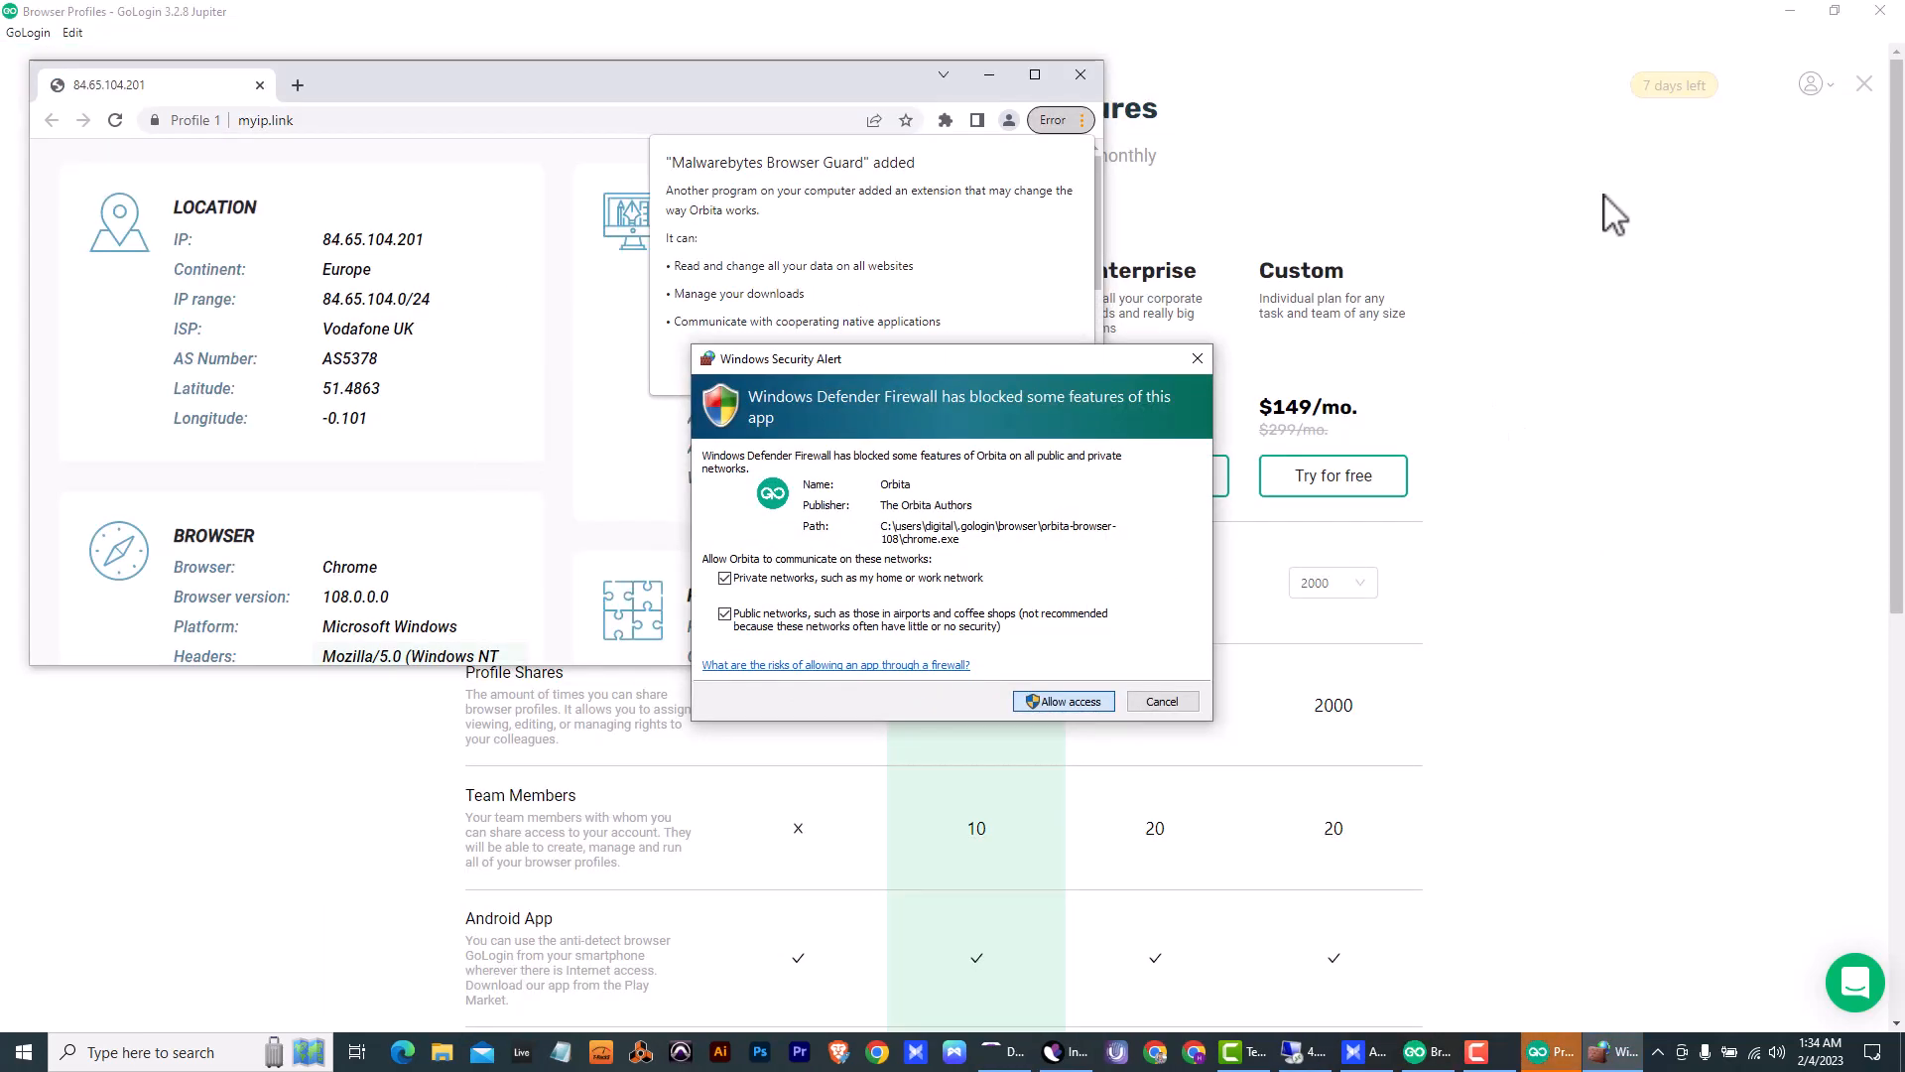
pyautogui.click(1466, 268)
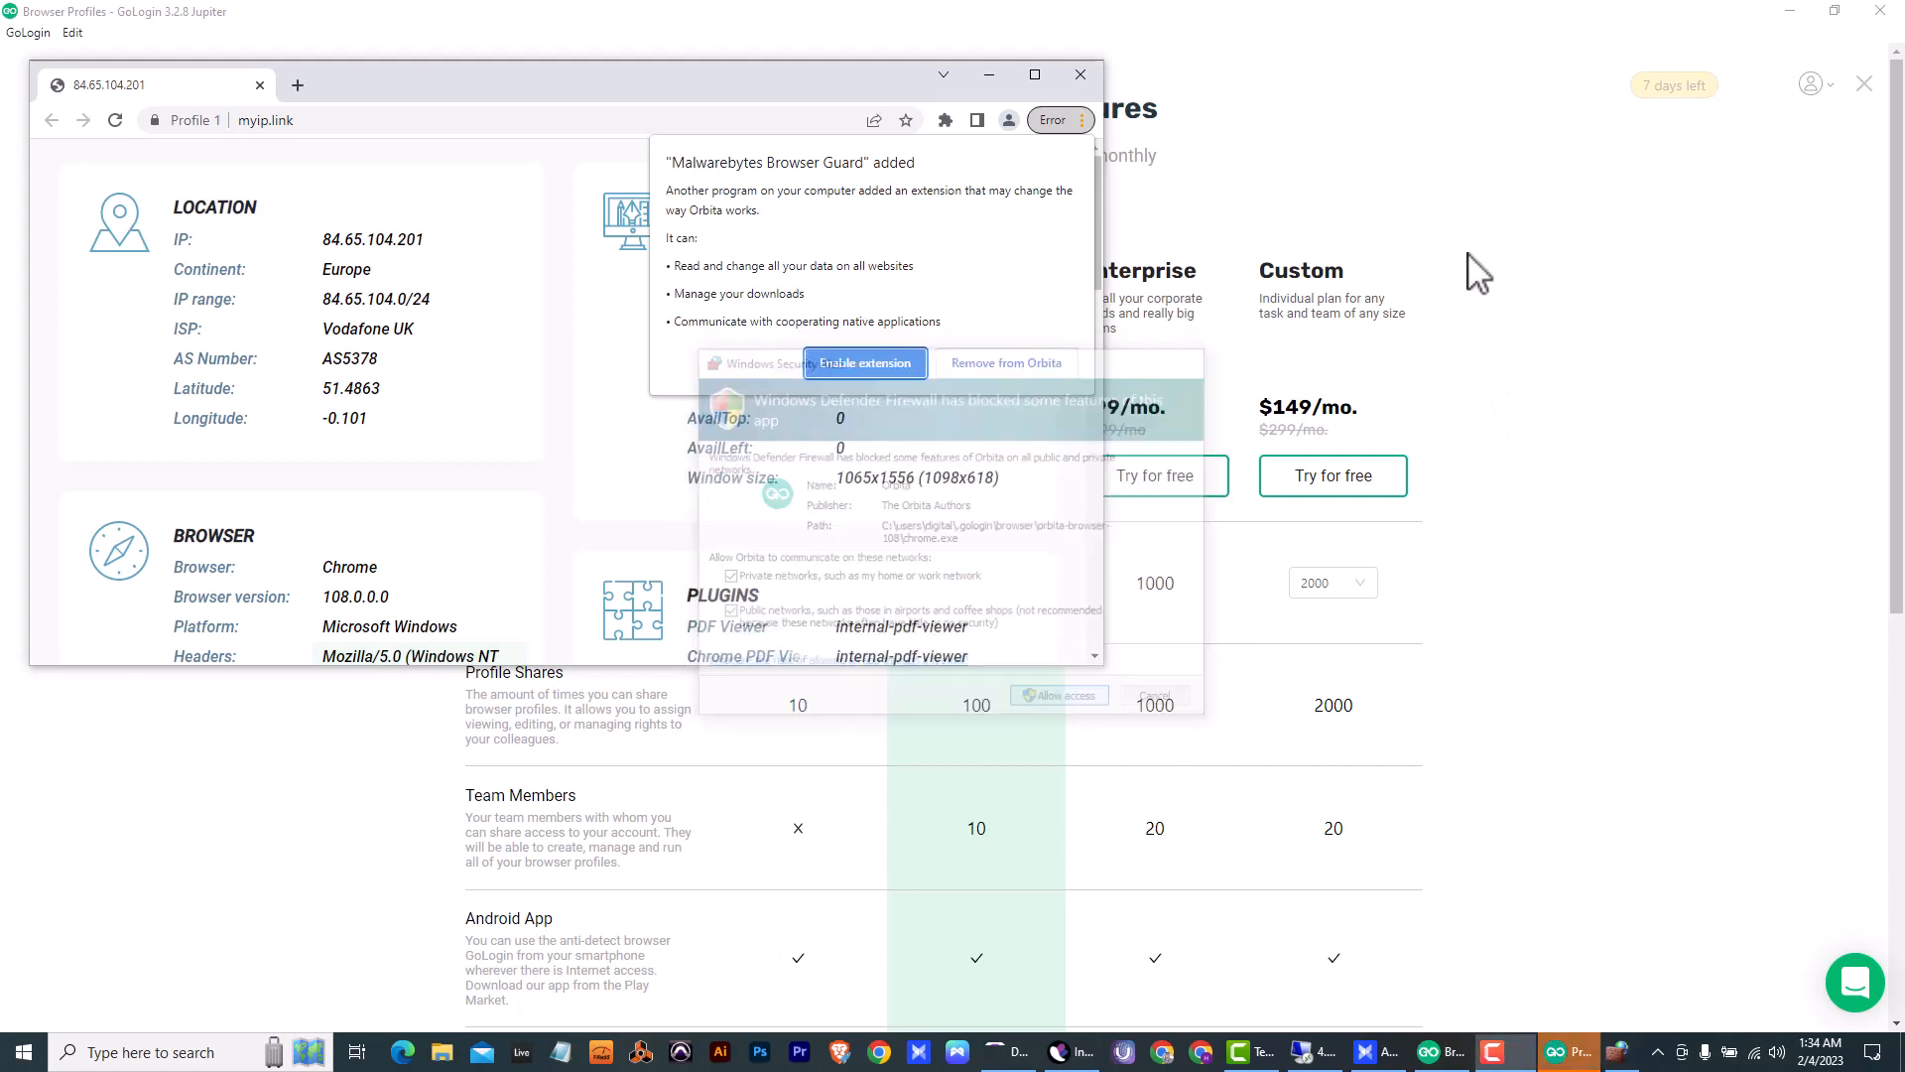
pyautogui.click(1607, 1058)
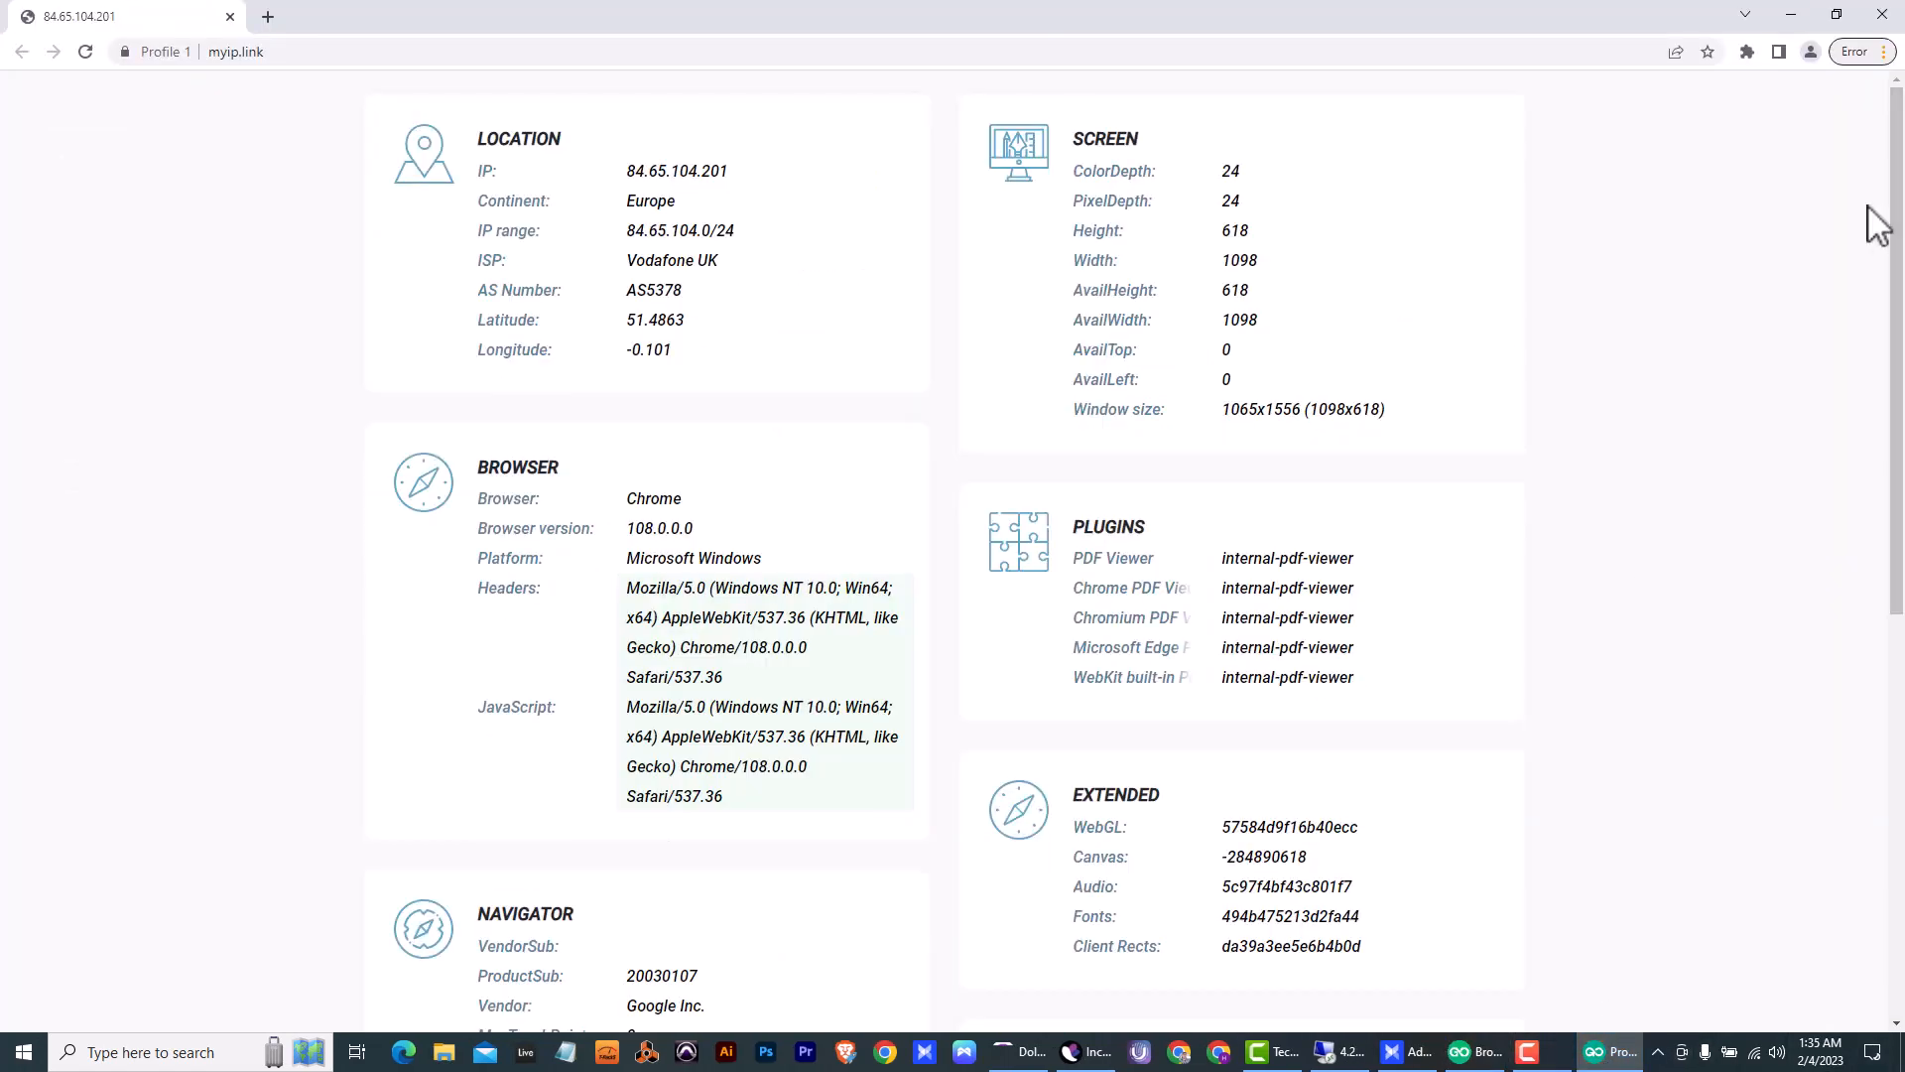
pyautogui.click(1879, 52)
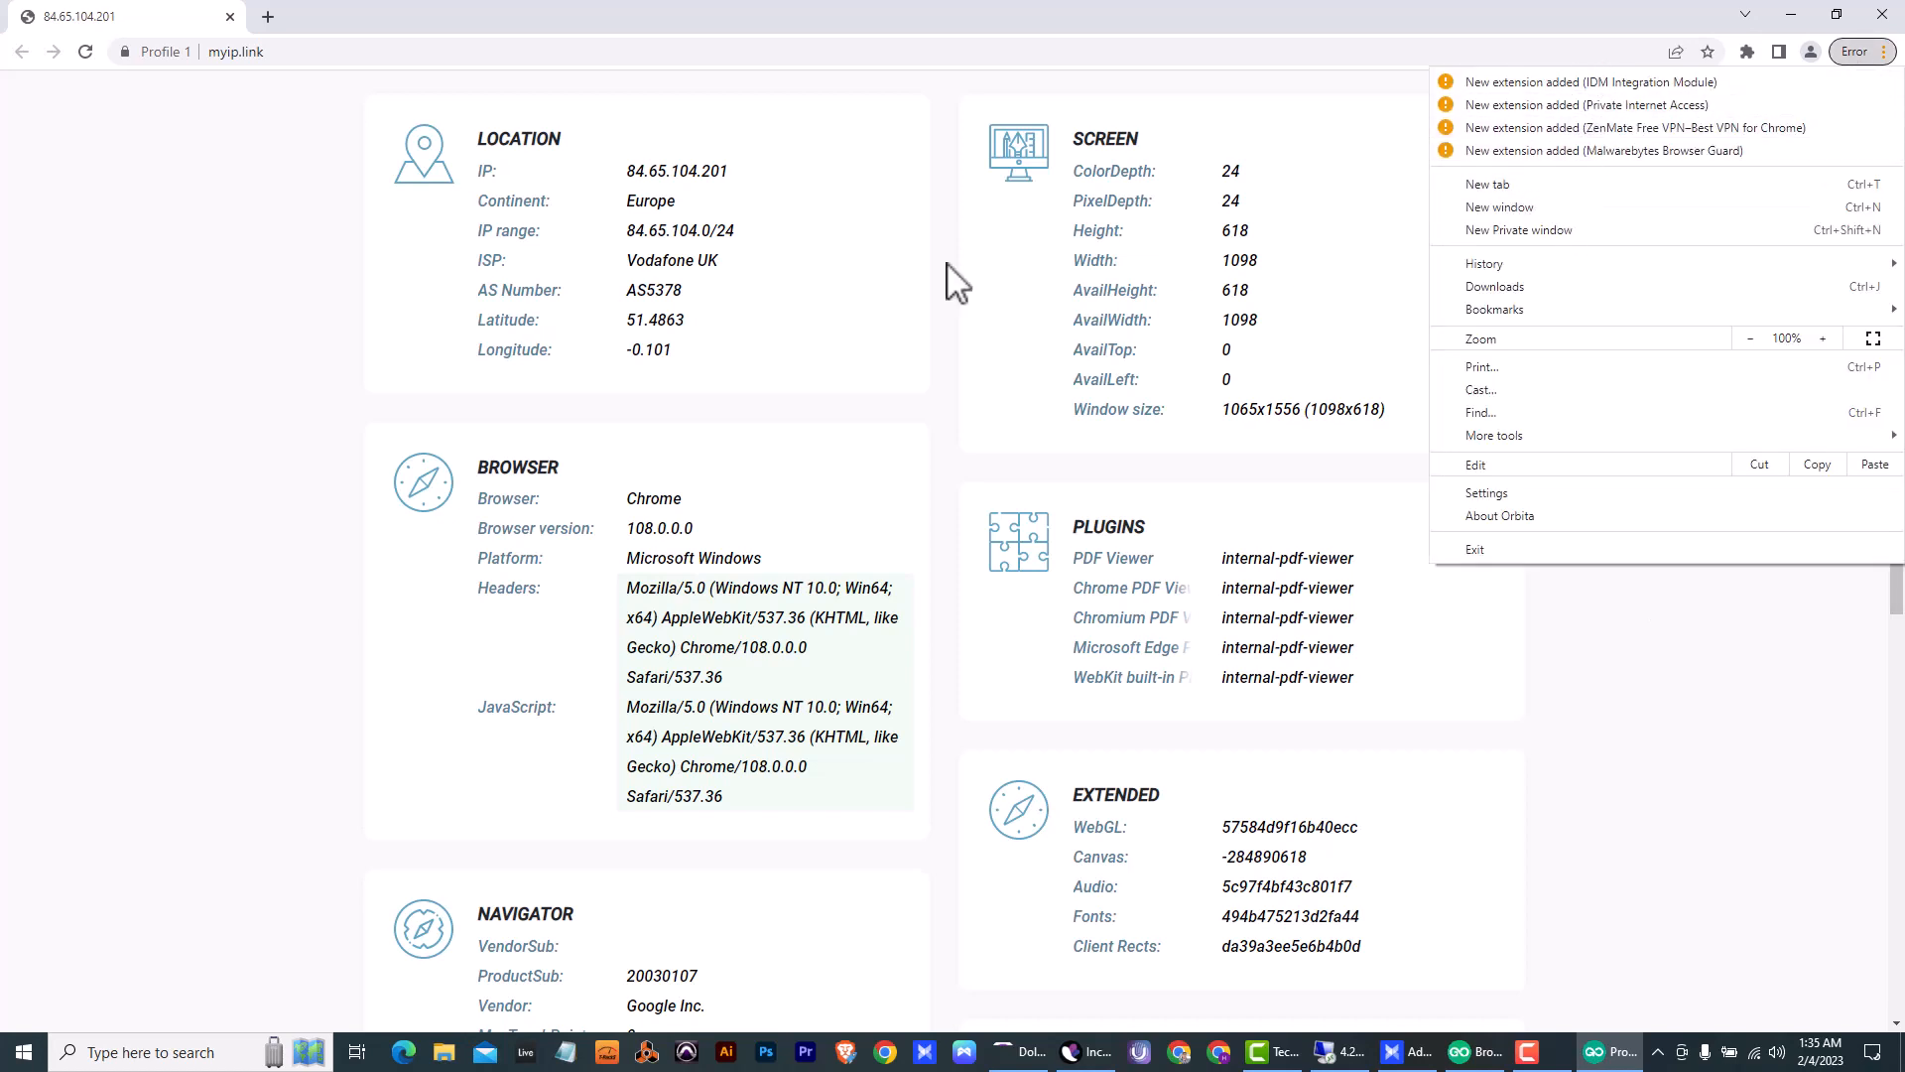
pyautogui.click(1079, 449)
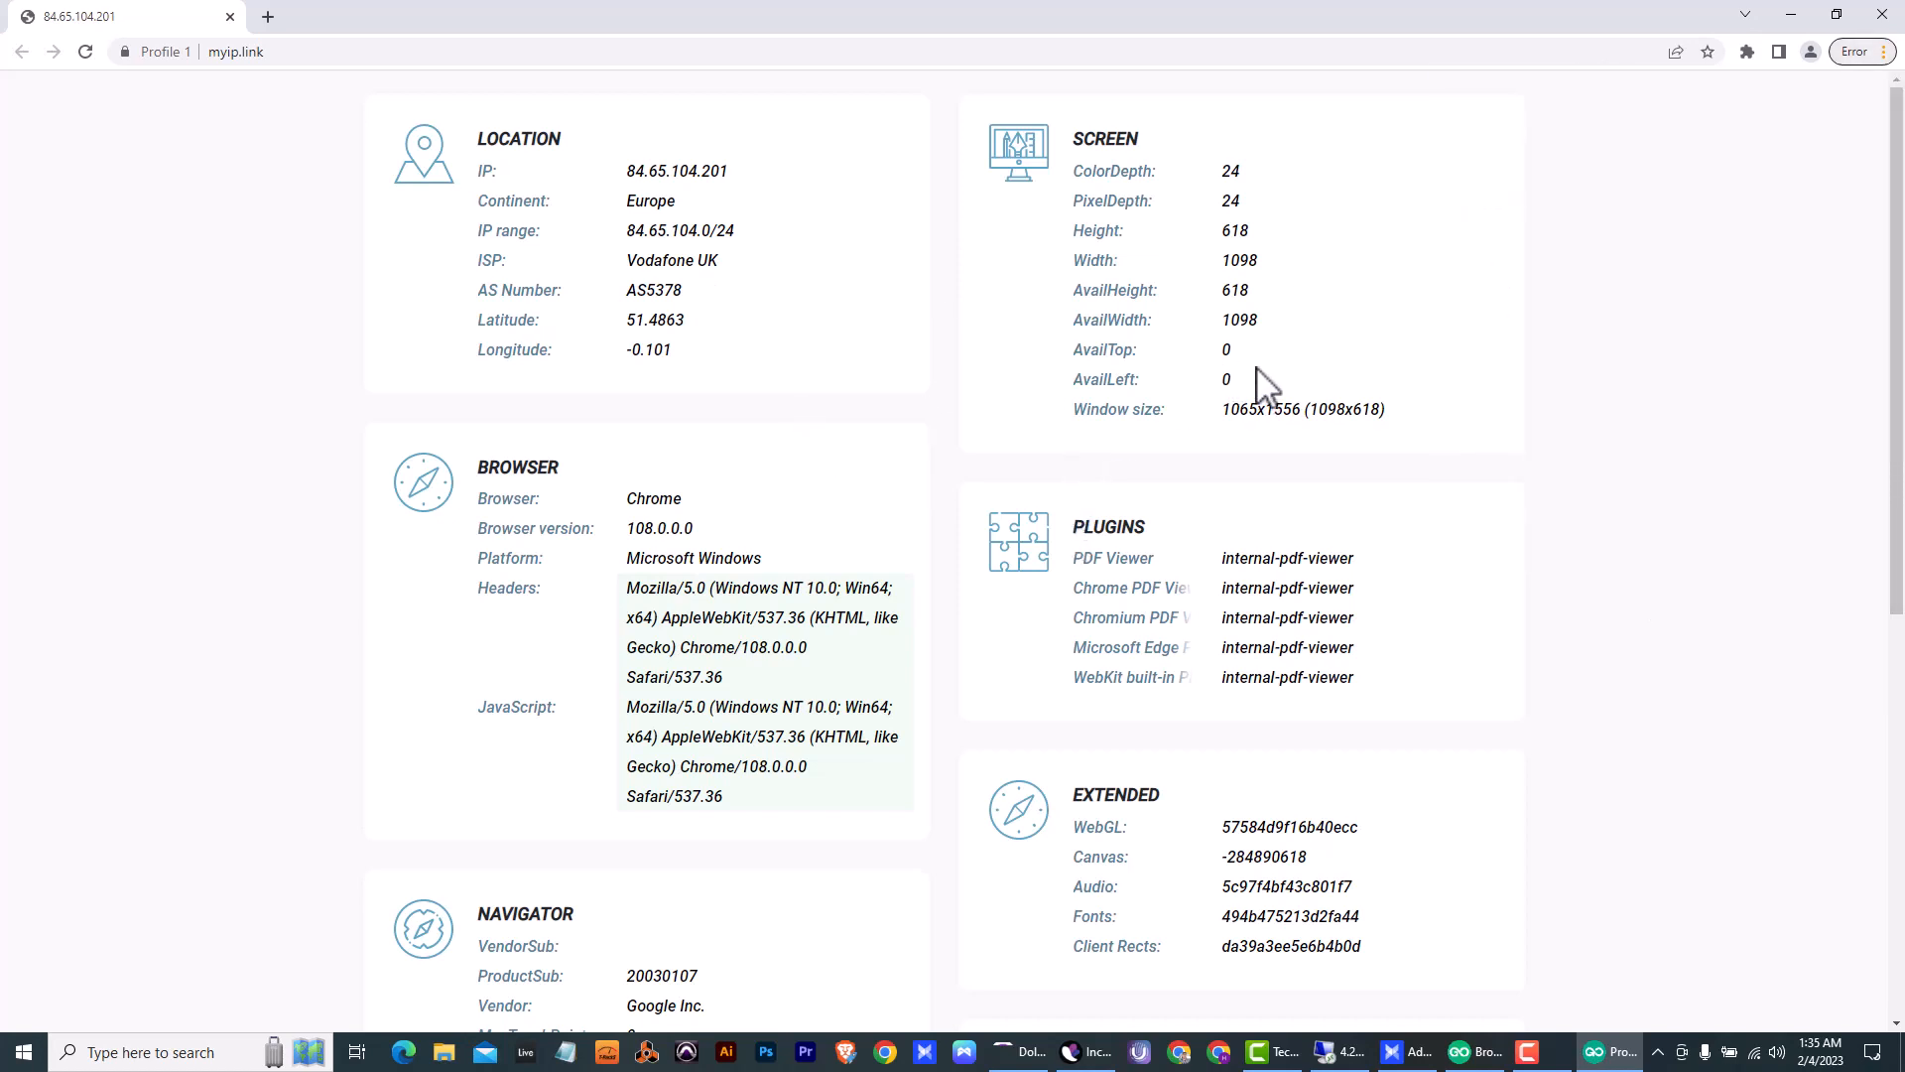
pyautogui.scroll(-7, 1257, 385)
pyautogui.scroll(7, 1220, 407)
# - Check the profile's IP address on whoer.net, and close the profile browser and the pricing plans overlay
pyautogui.click(478, 51)
pyautogui.write('w')
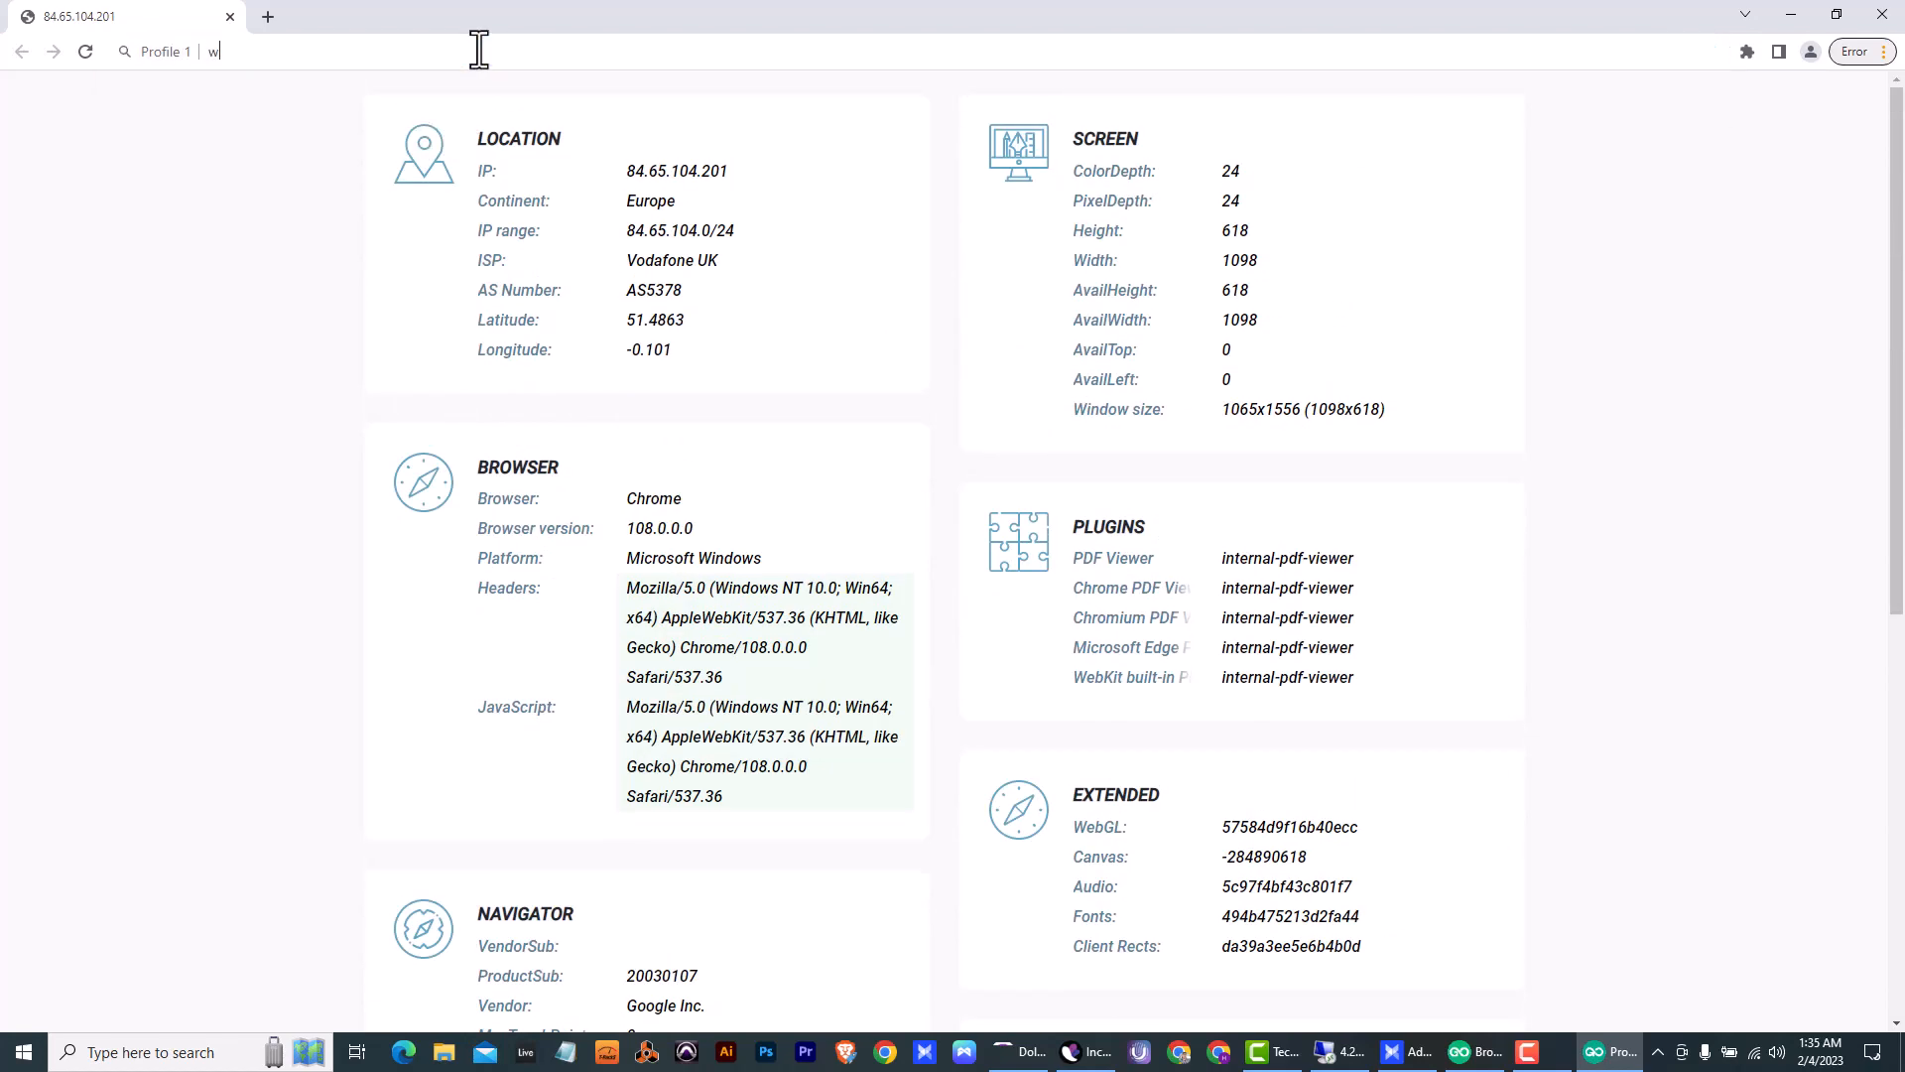
pyautogui.write('hoer')
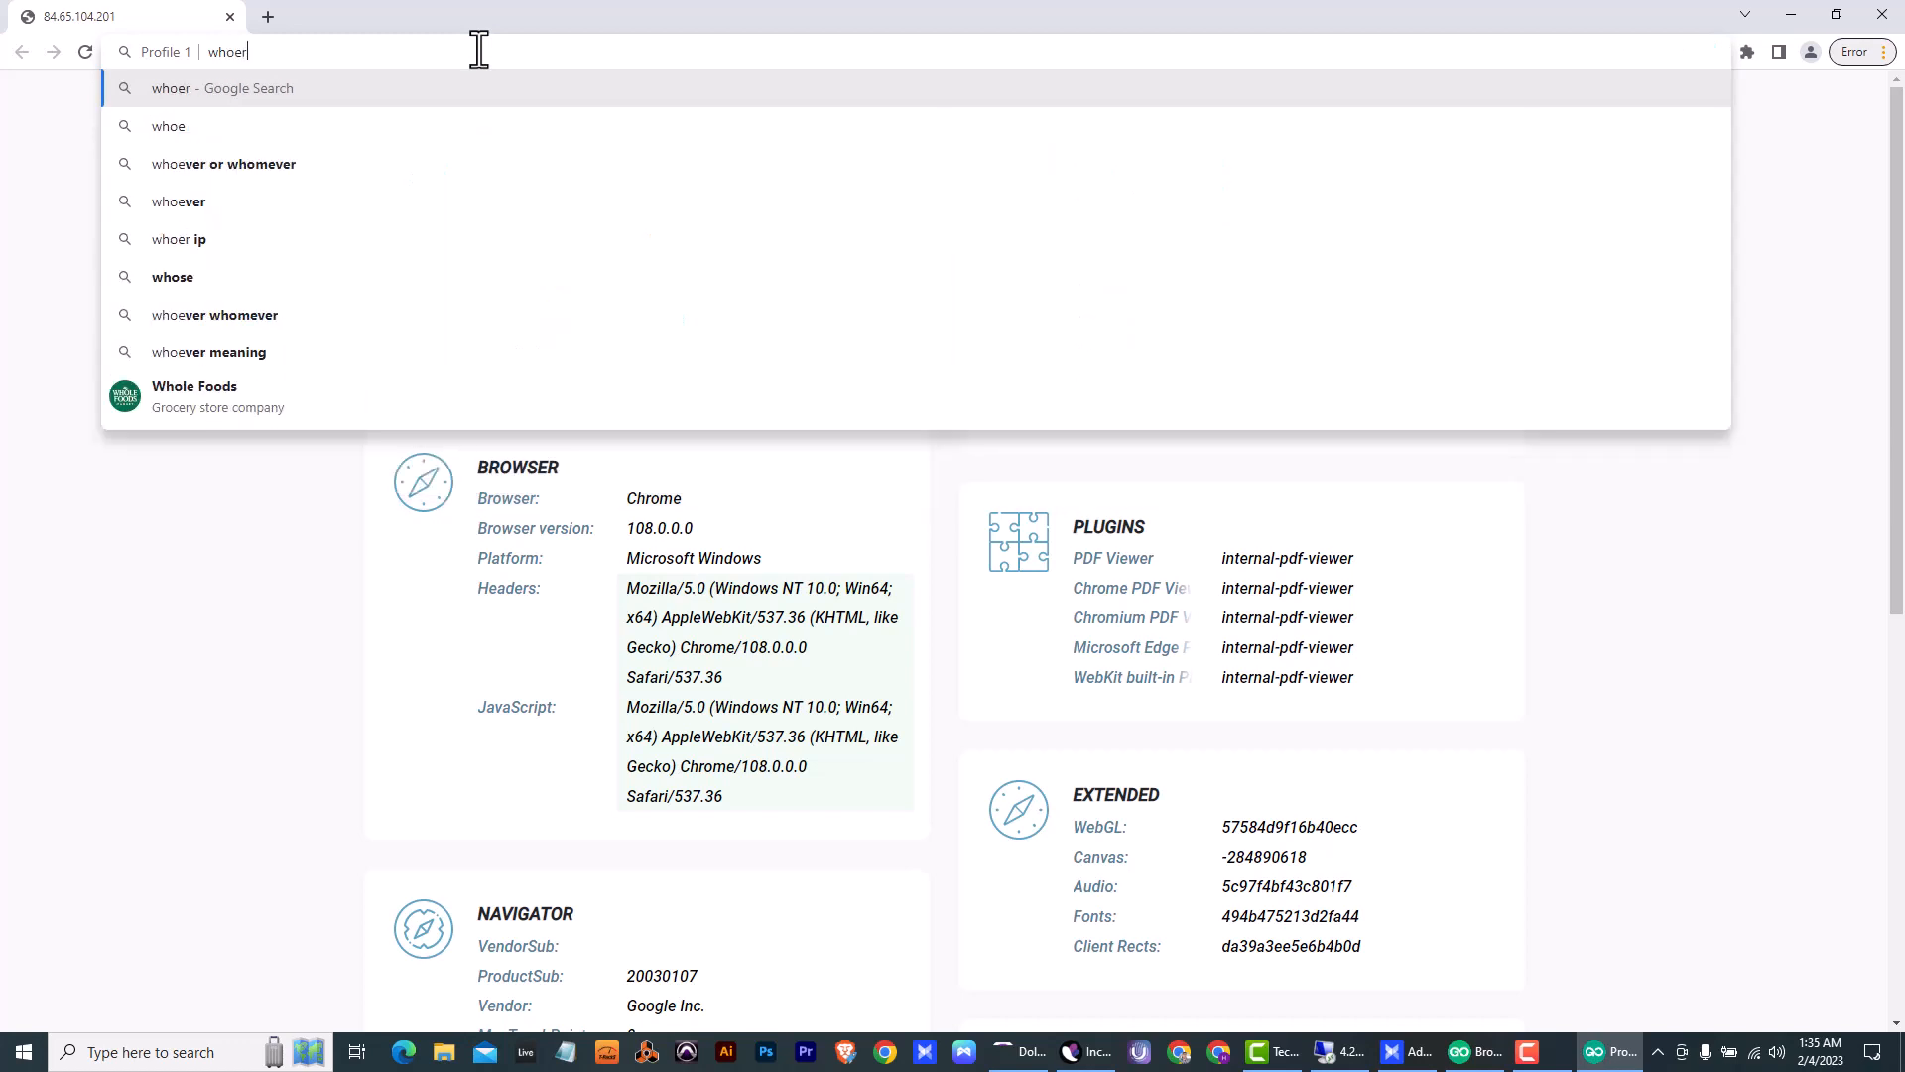
pyautogui.write('.net')
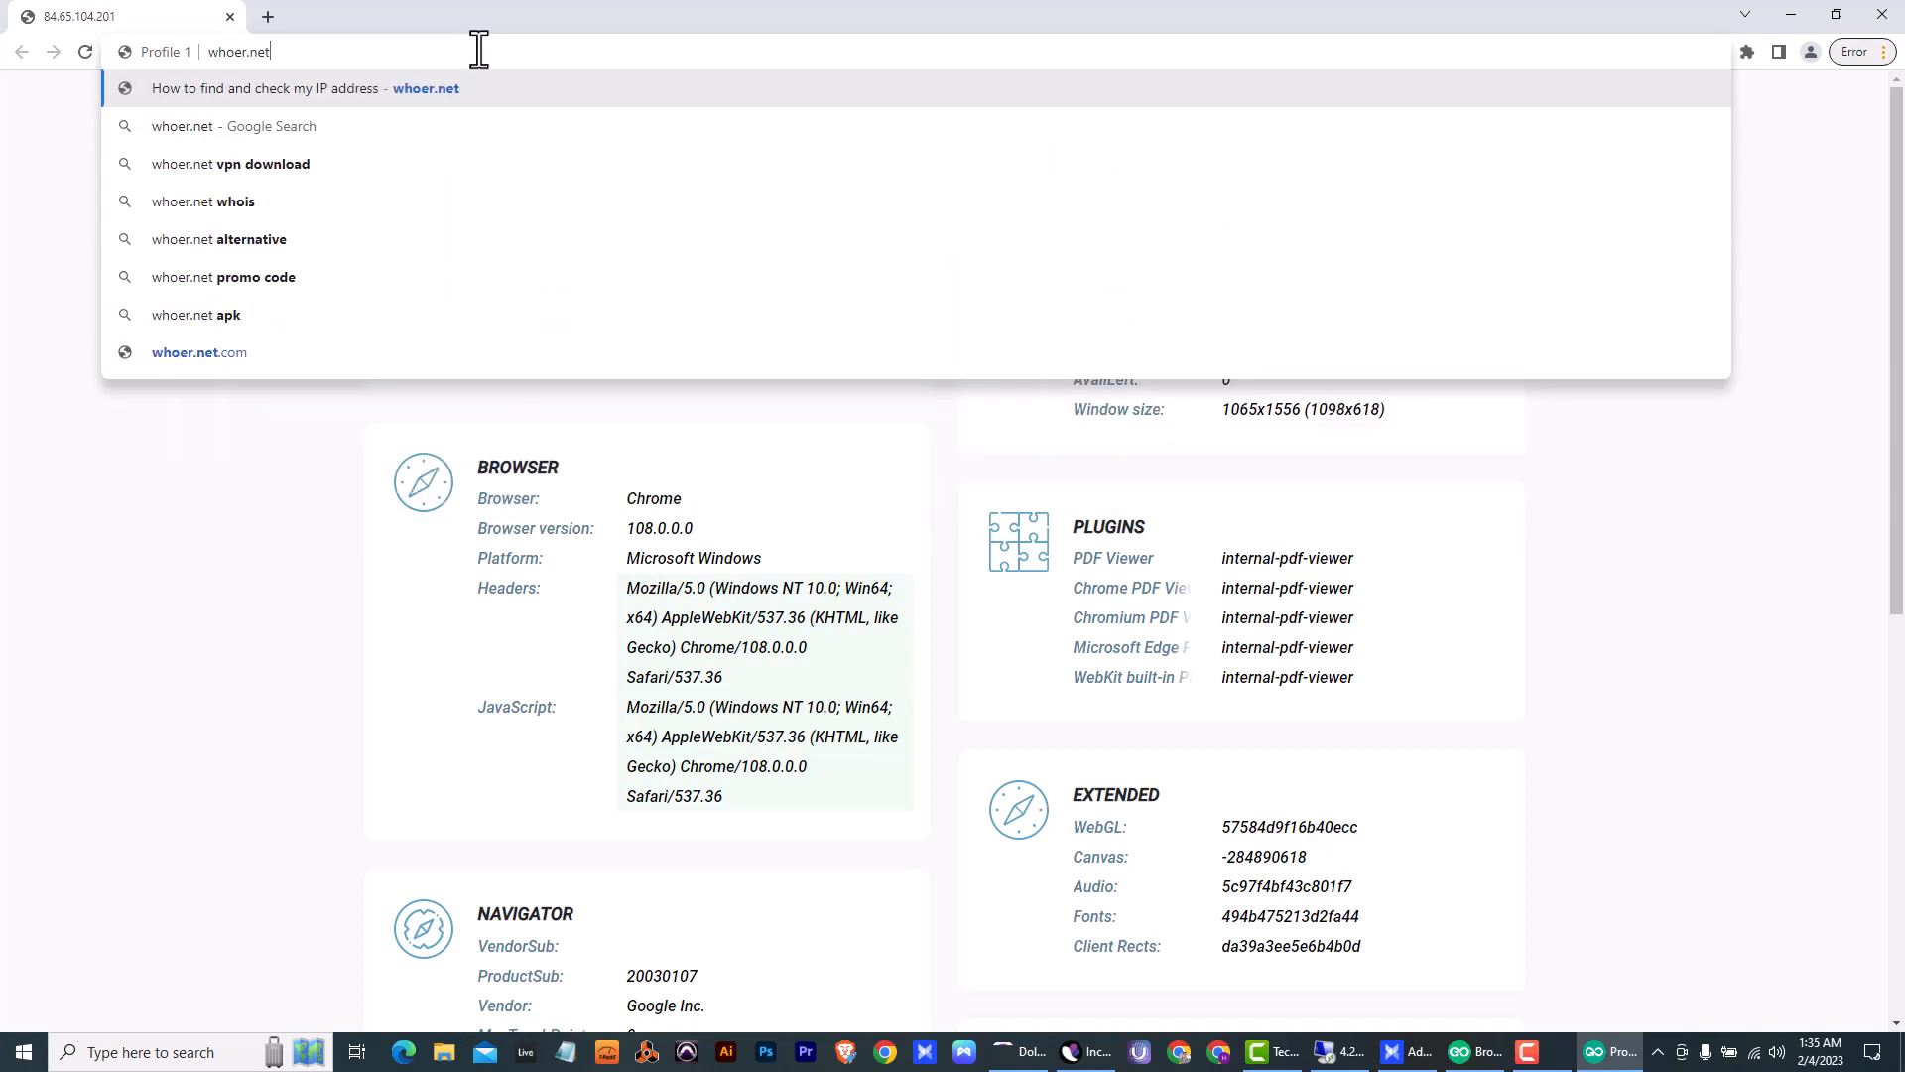
pyautogui.press('Return')
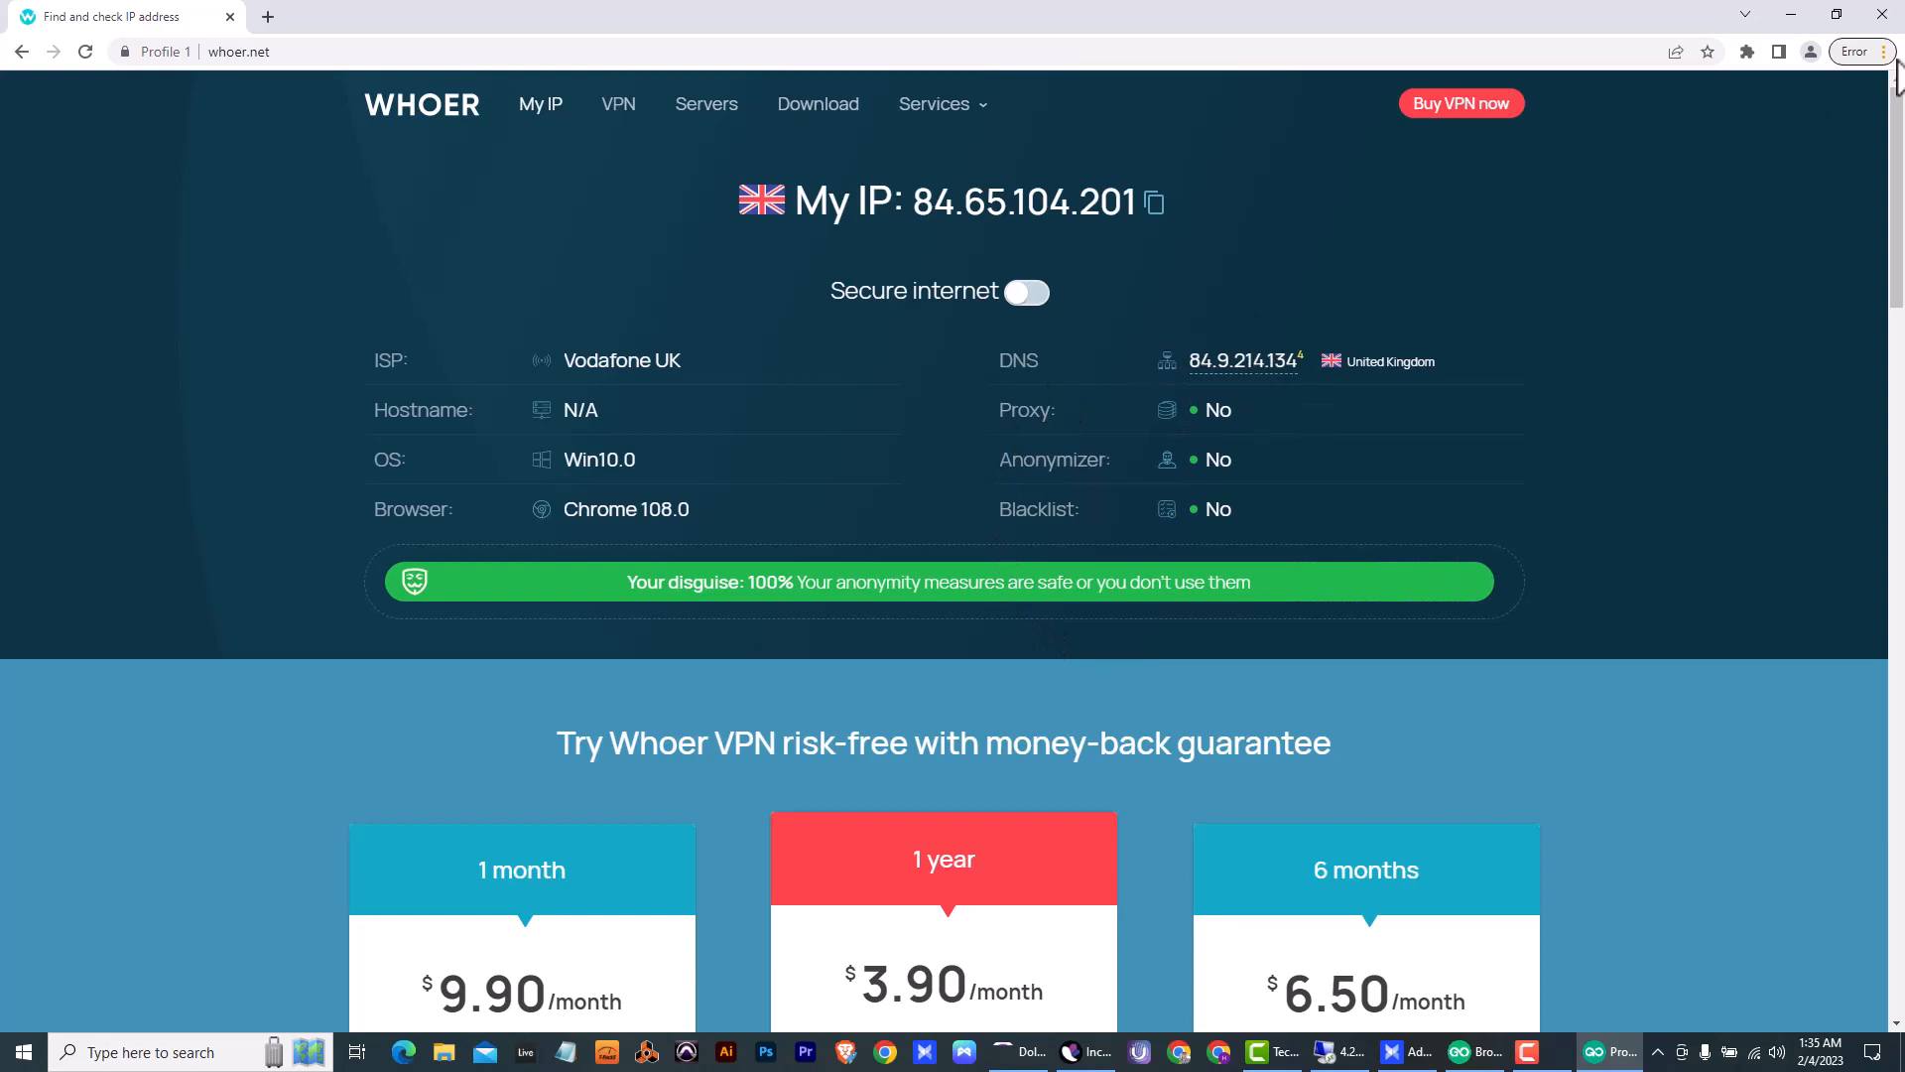
pyautogui.click(1891, 30)
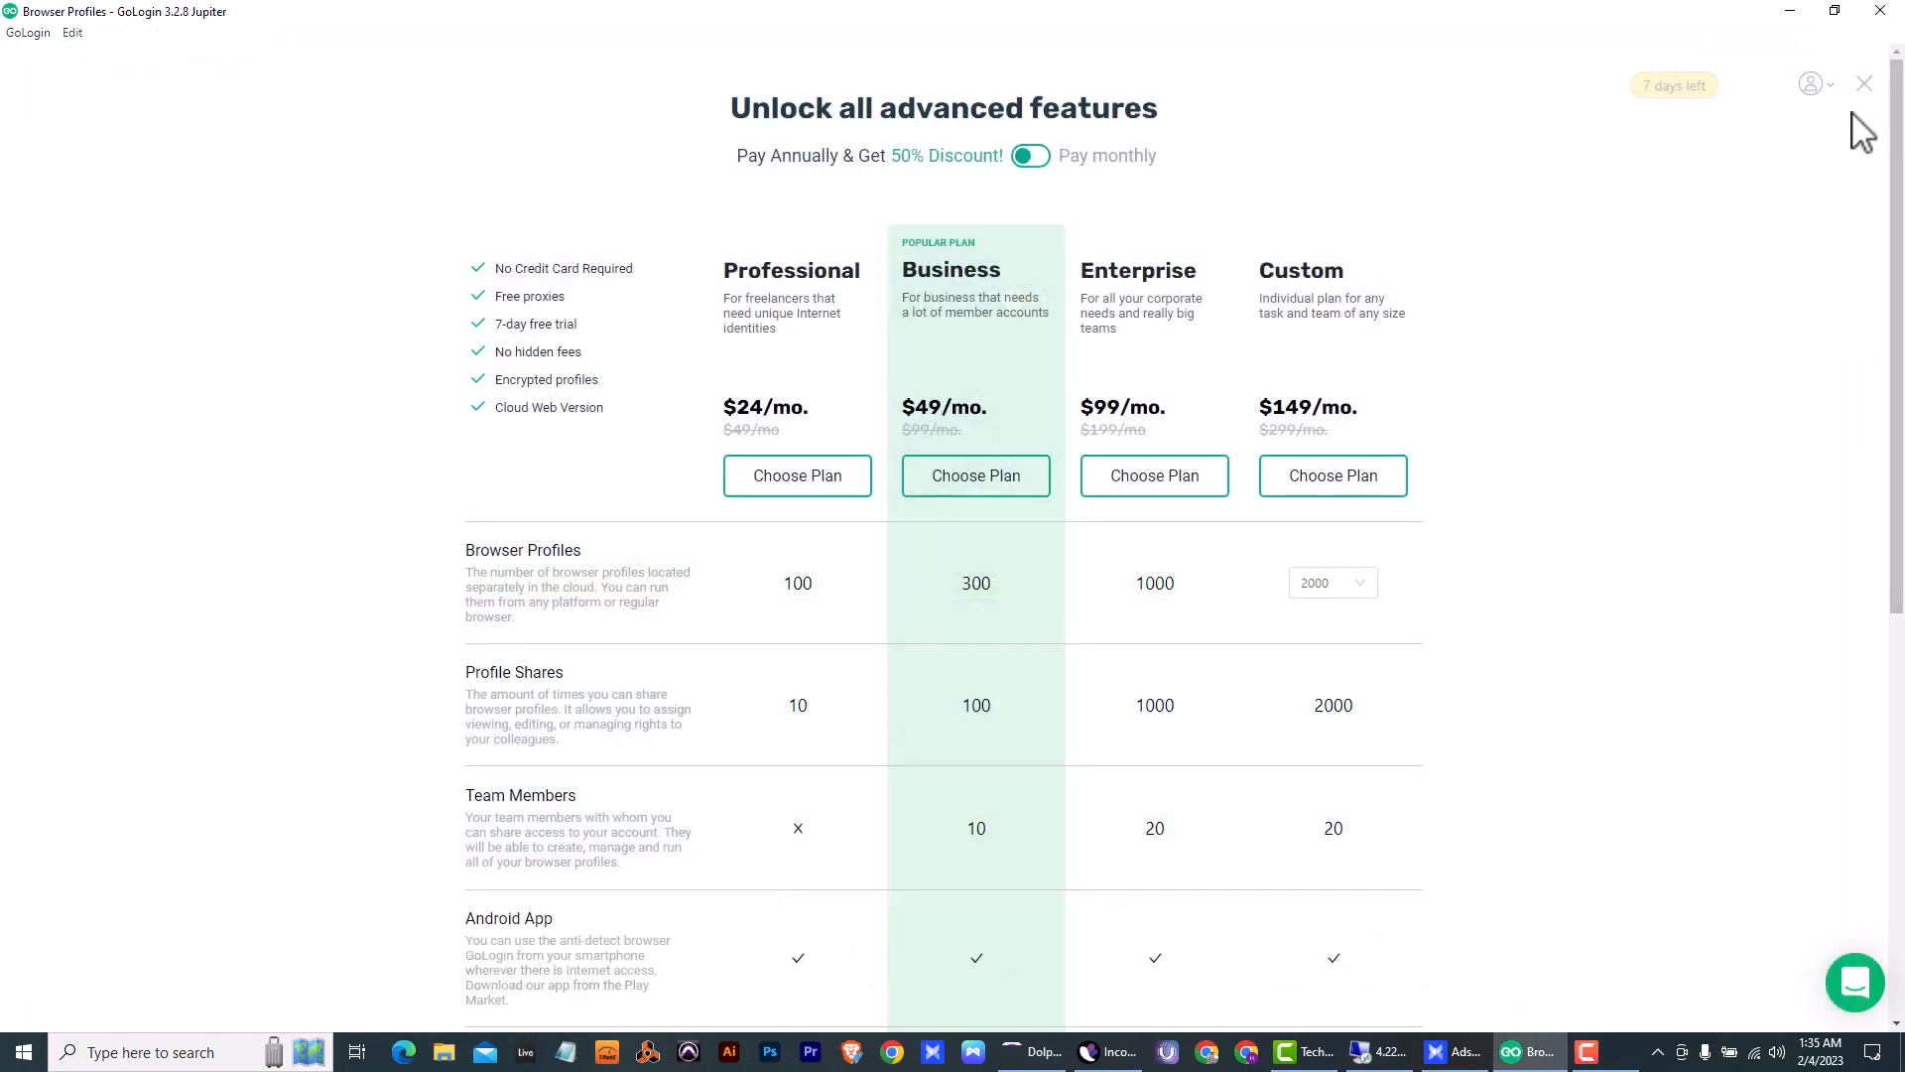
pyautogui.click(1868, 86)
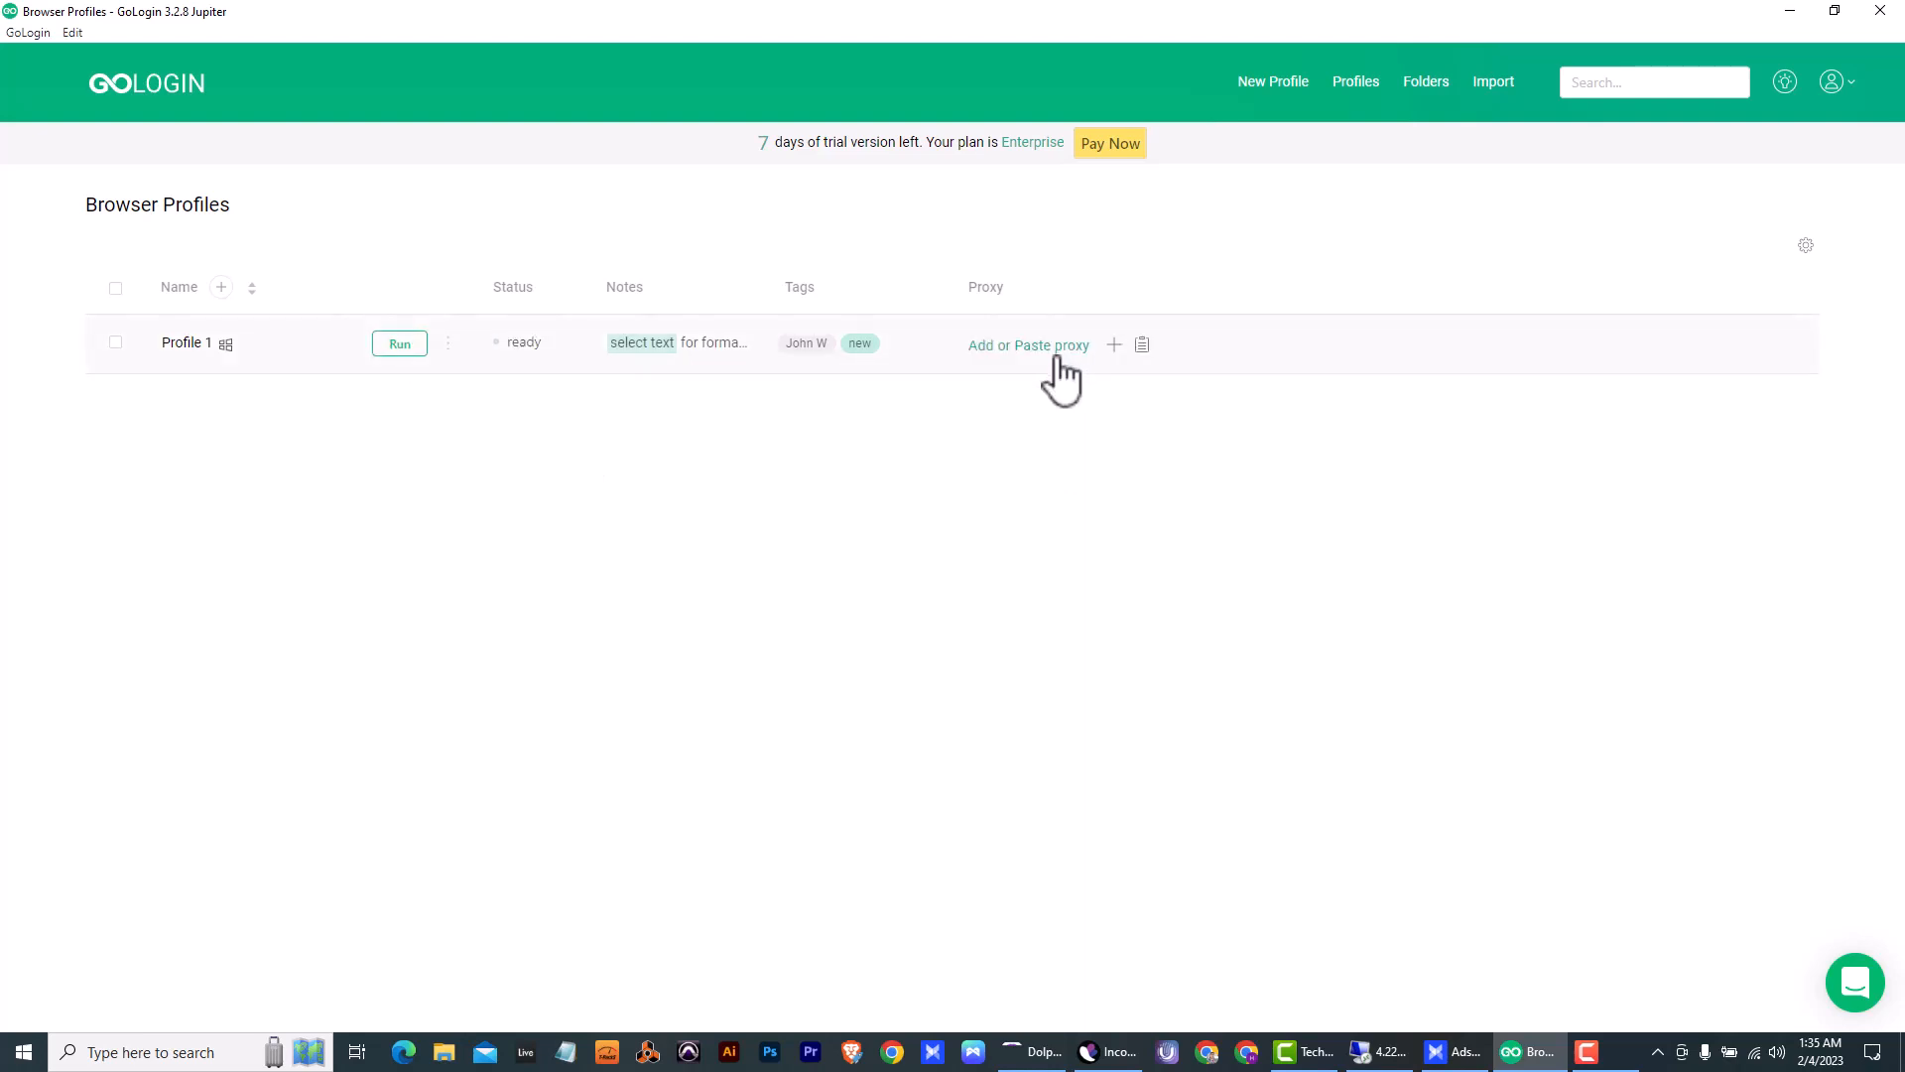
# - Browse the built-in proxies for Profile 1 and assign Free CA
pyautogui.click(1045, 347)
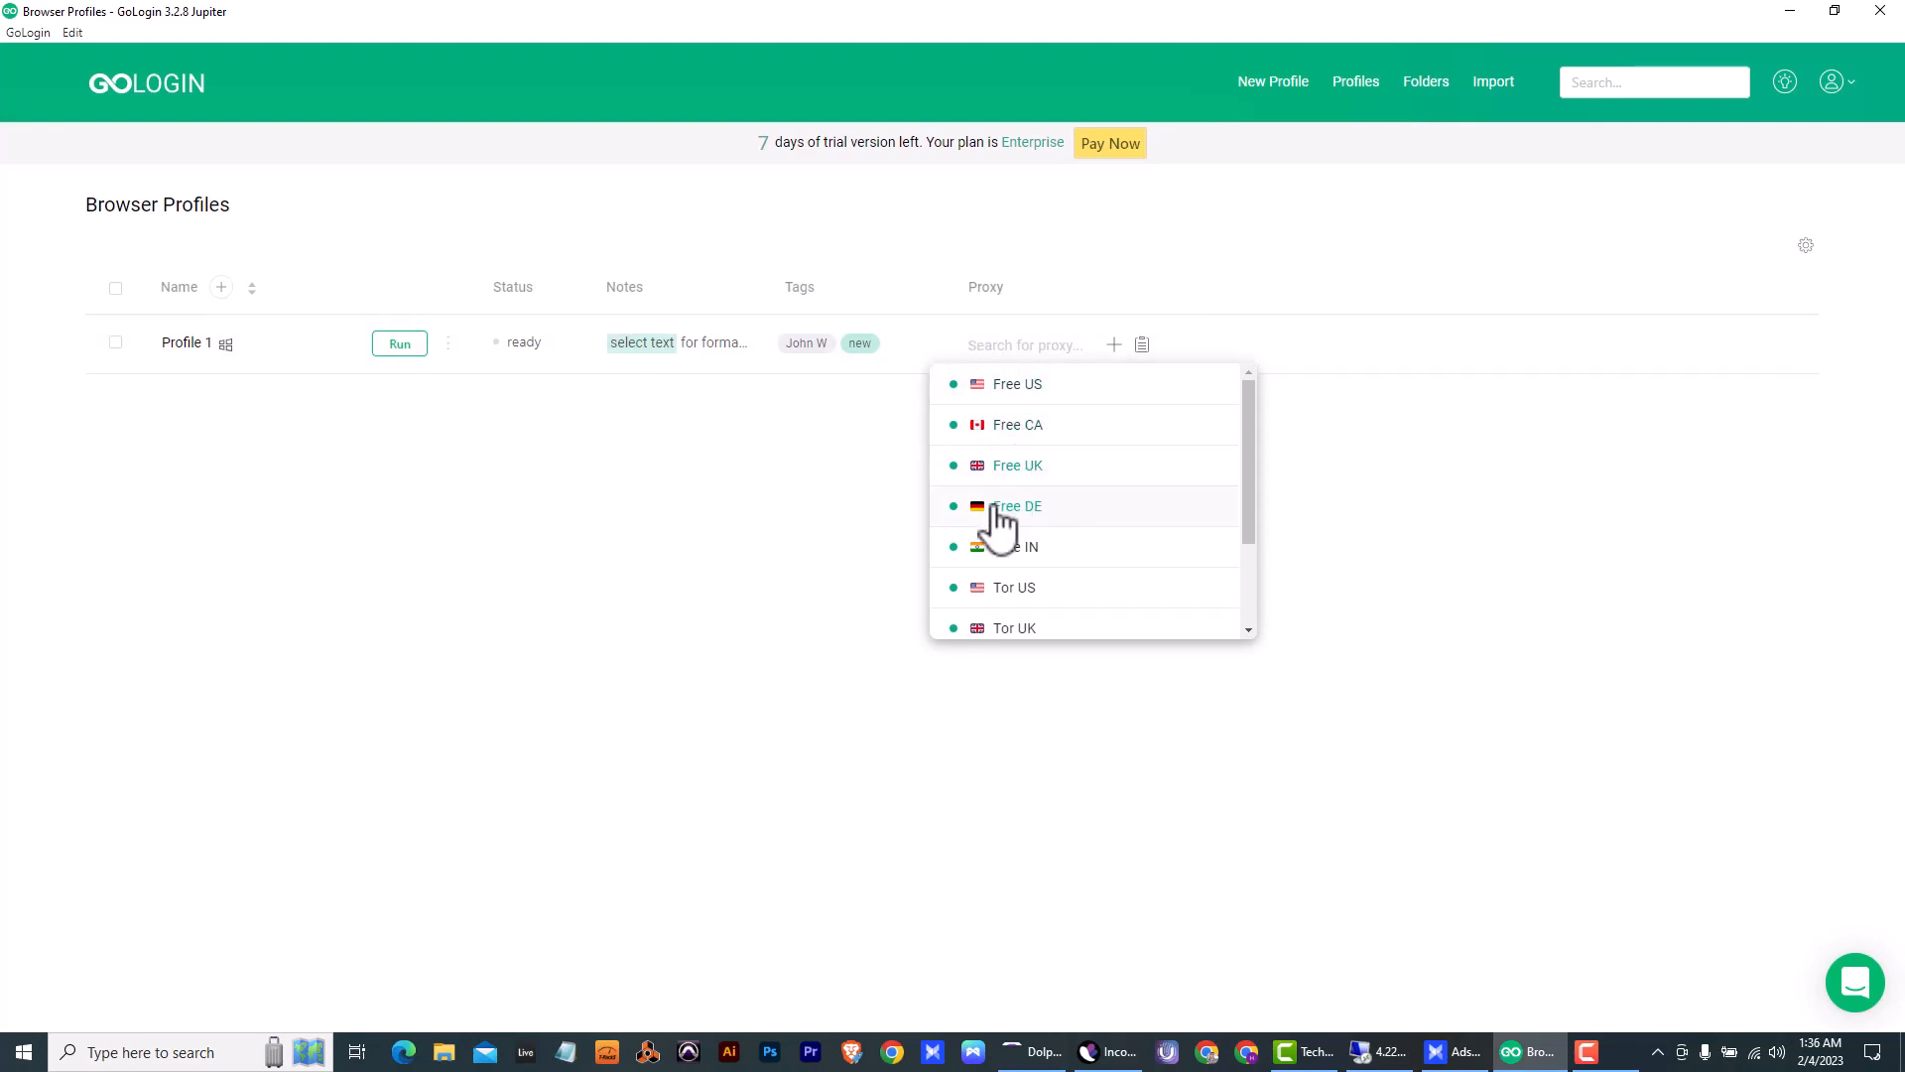
pyautogui.scroll(-2, 1002, 521)
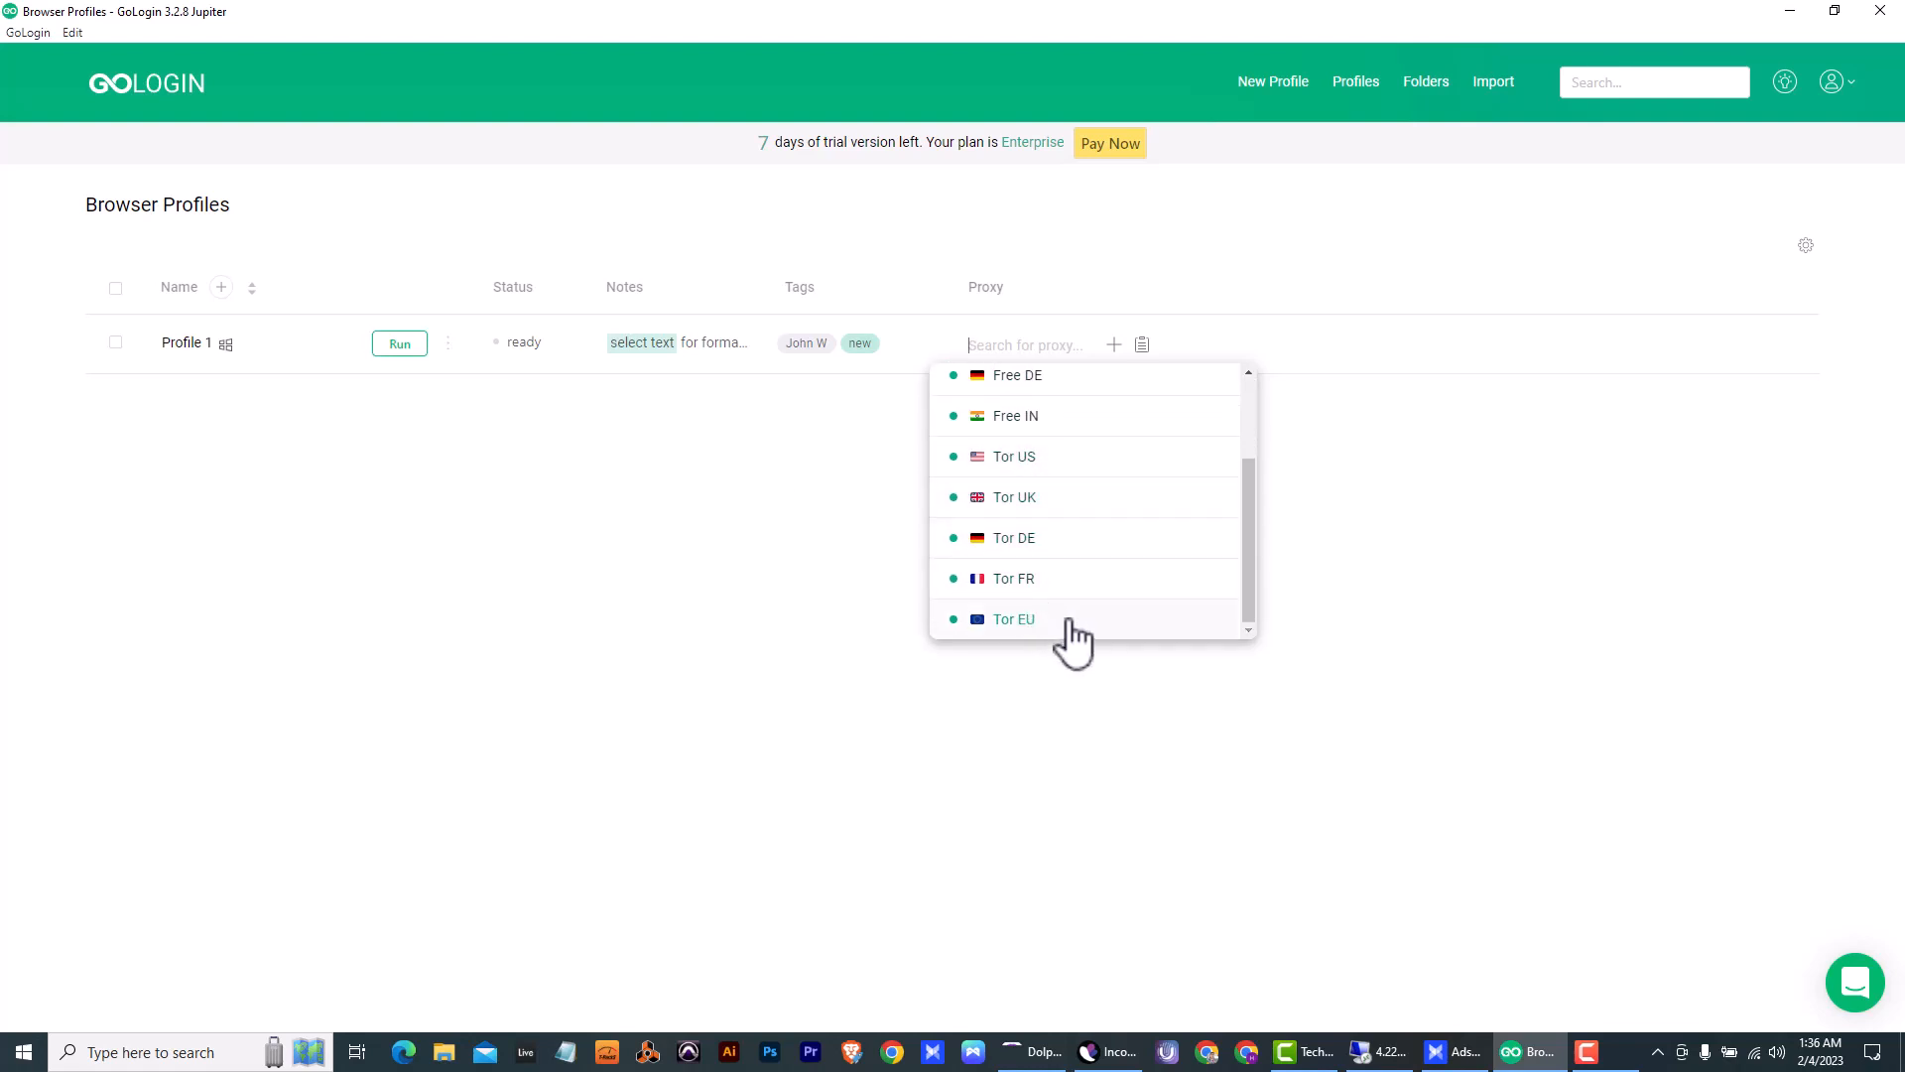
pyautogui.scroll(2, 1069, 626)
pyautogui.scroll(-2, 1071, 602)
pyautogui.scroll(3, 1067, 618)
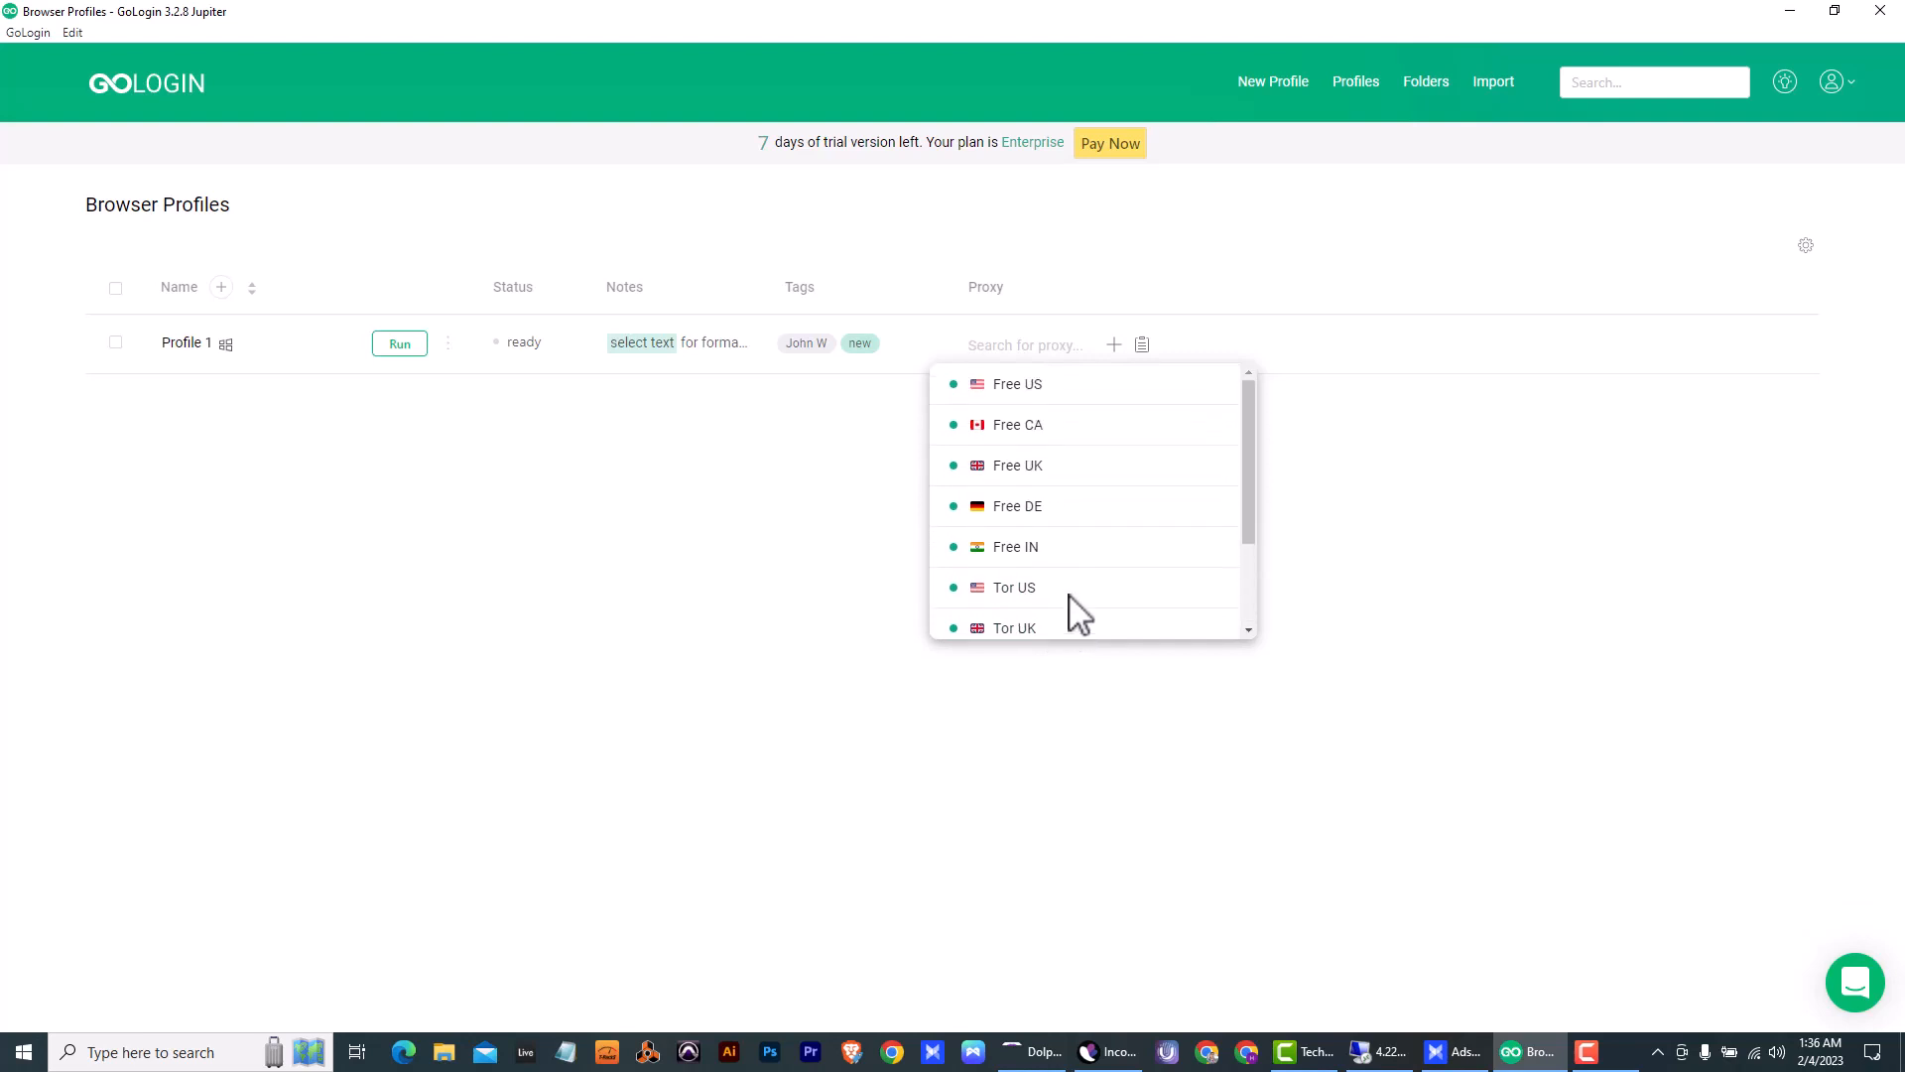
pyautogui.click(1034, 423)
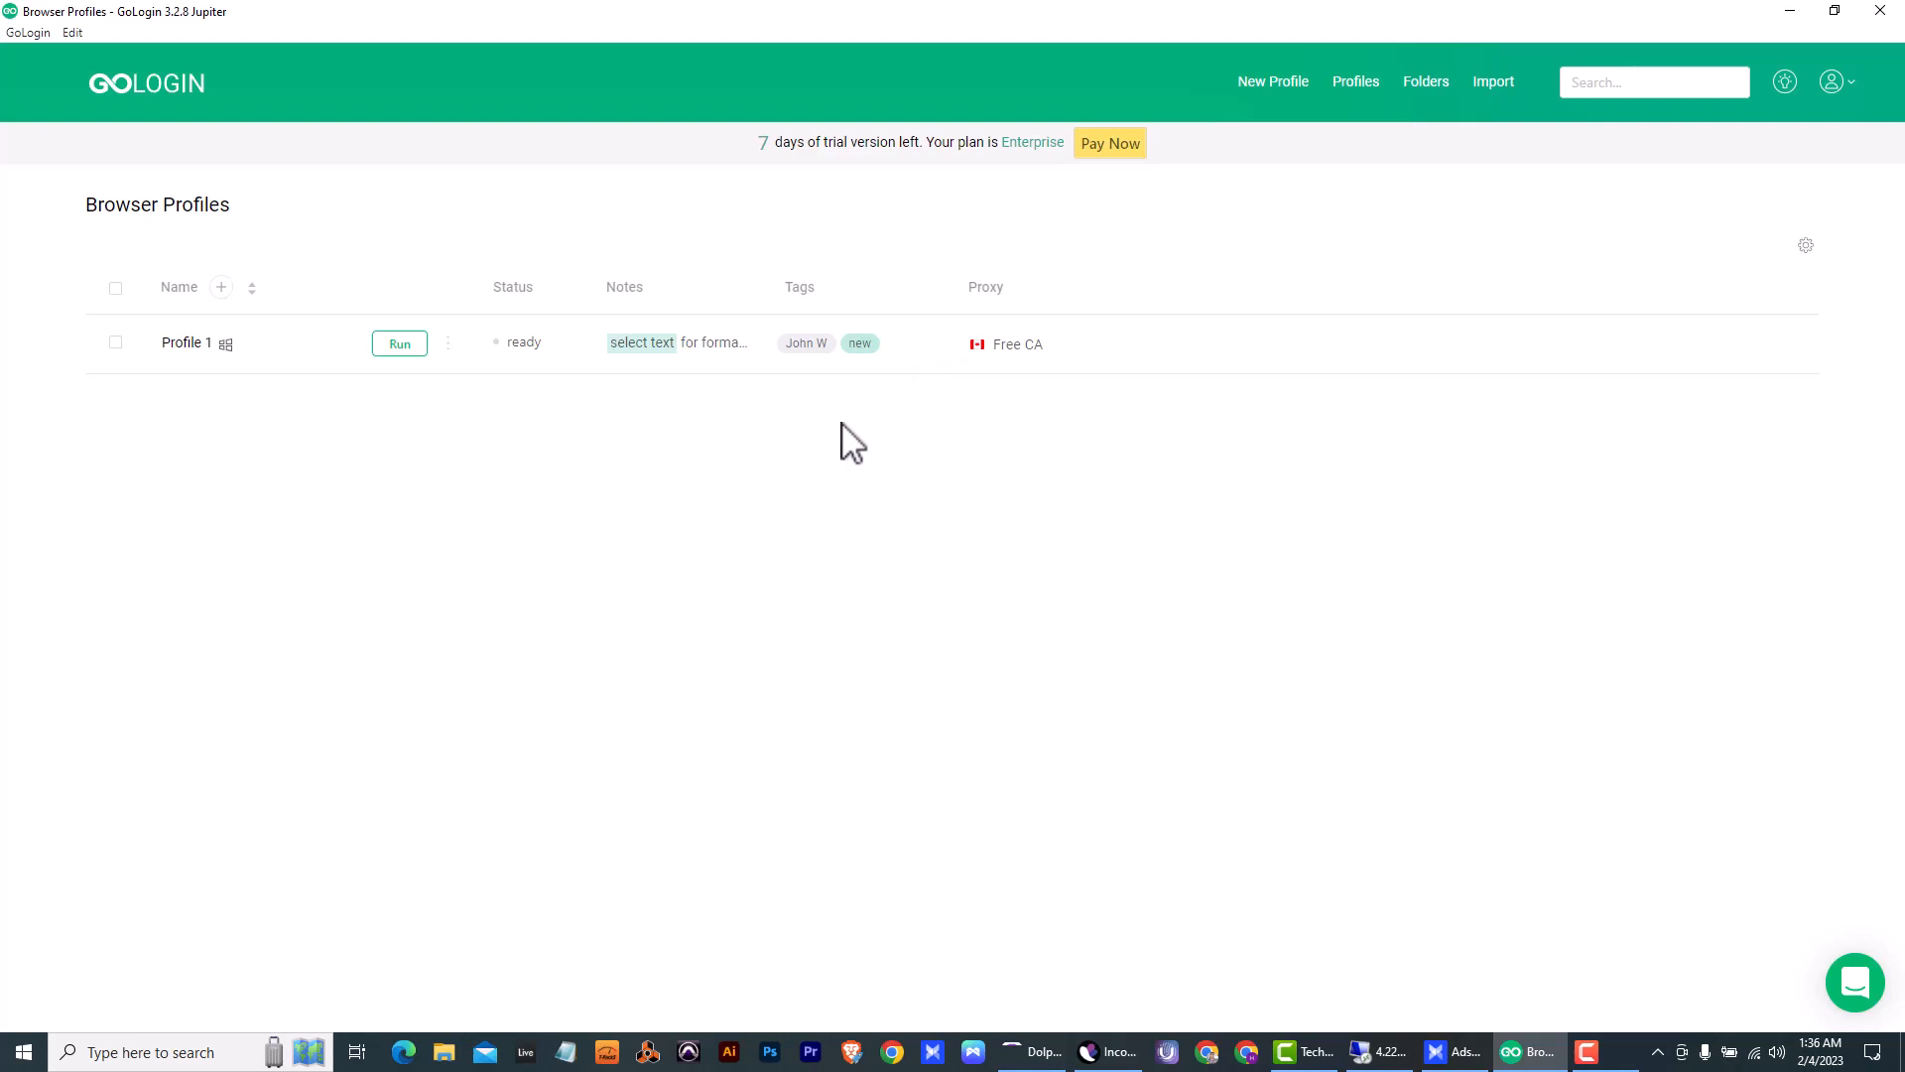
# - Change Profile 1's proxy to Free US and open the profile's settings
pyautogui.click(1005, 345)
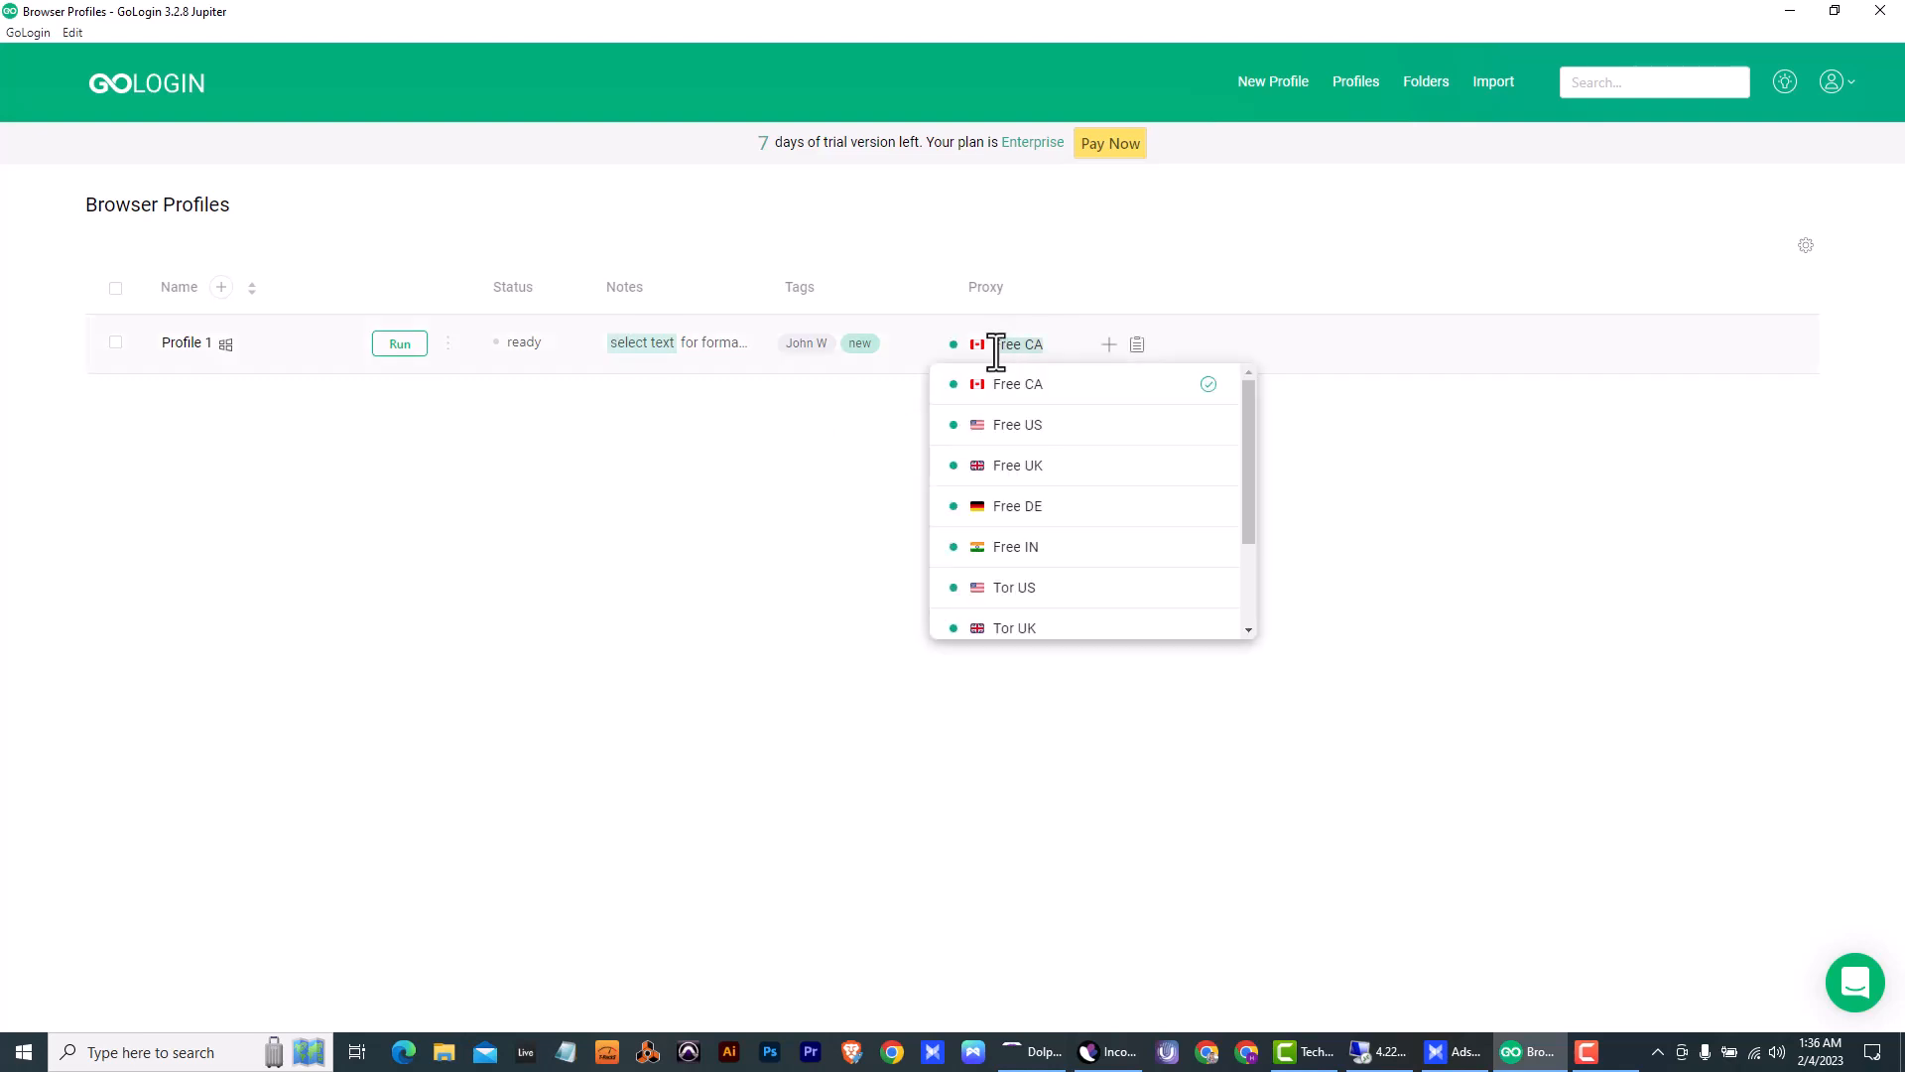
pyautogui.click(1040, 389)
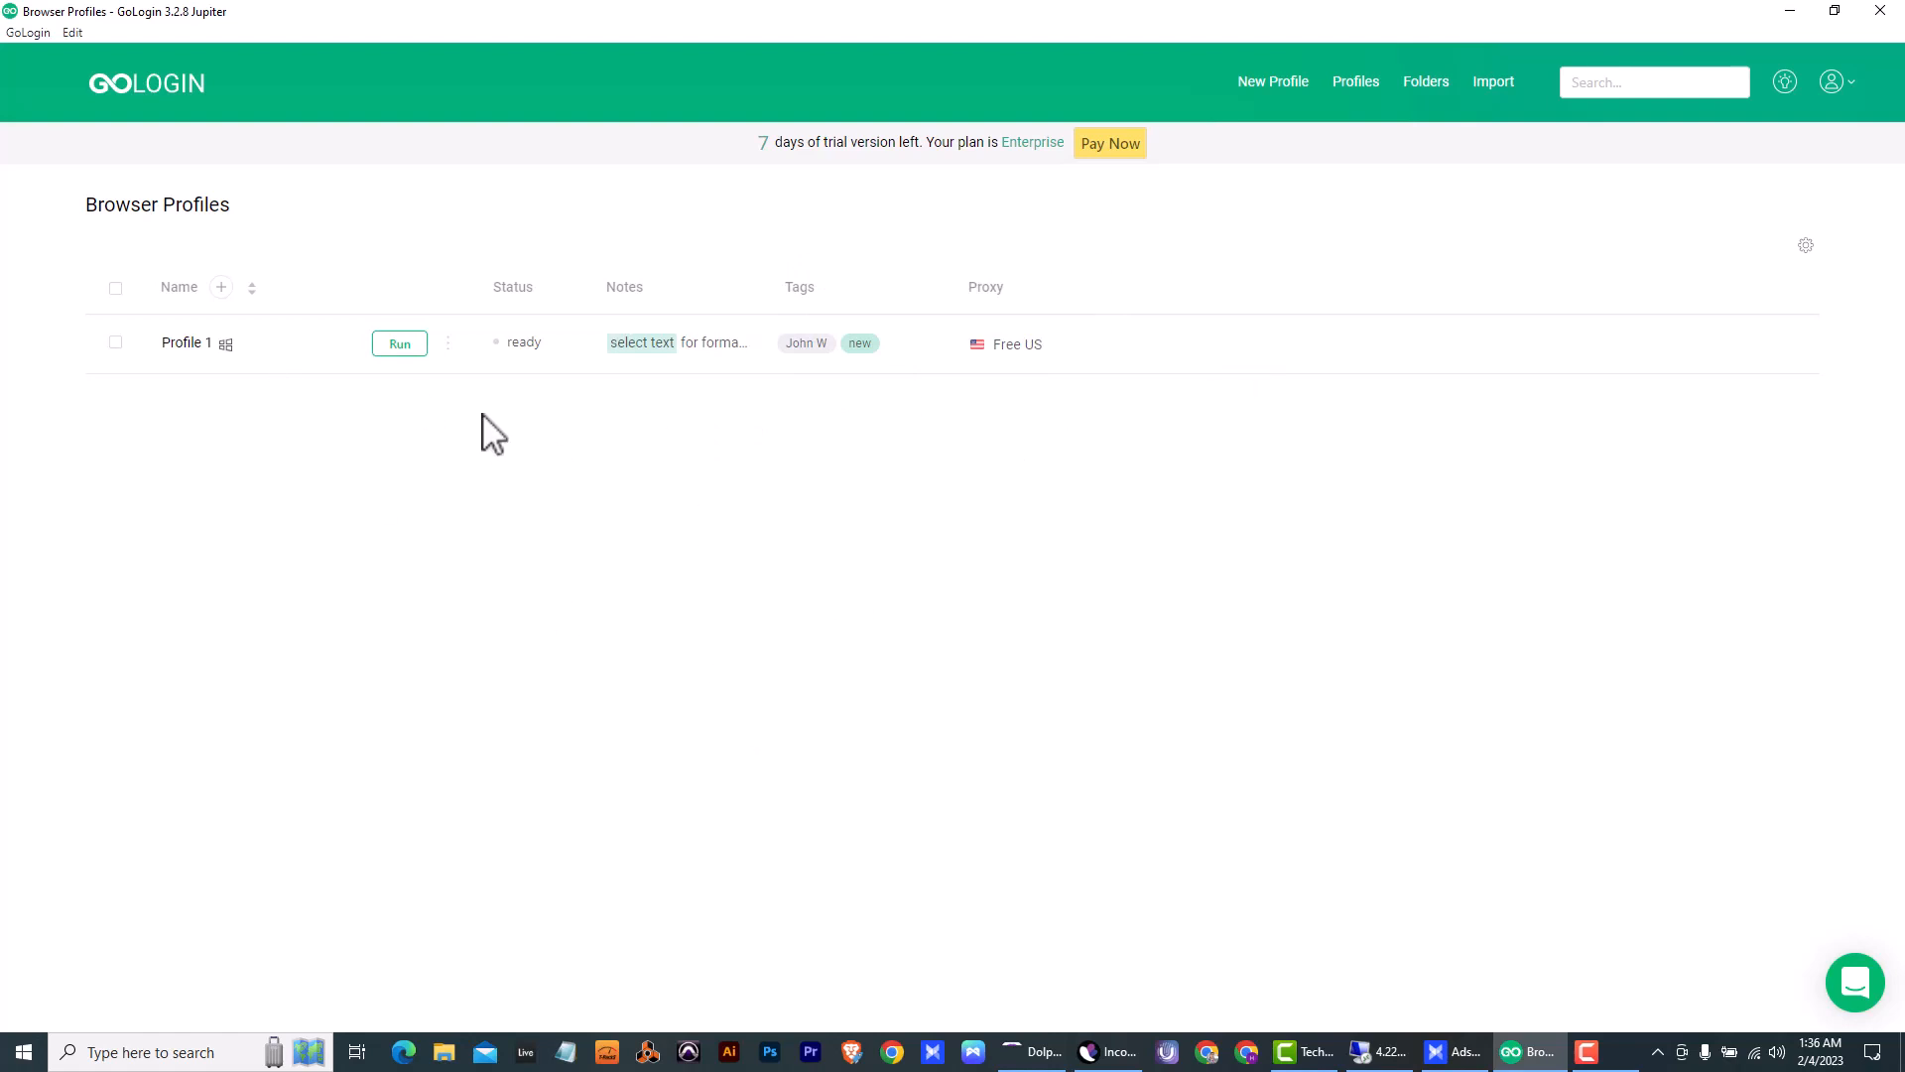
pyautogui.click(447, 342)
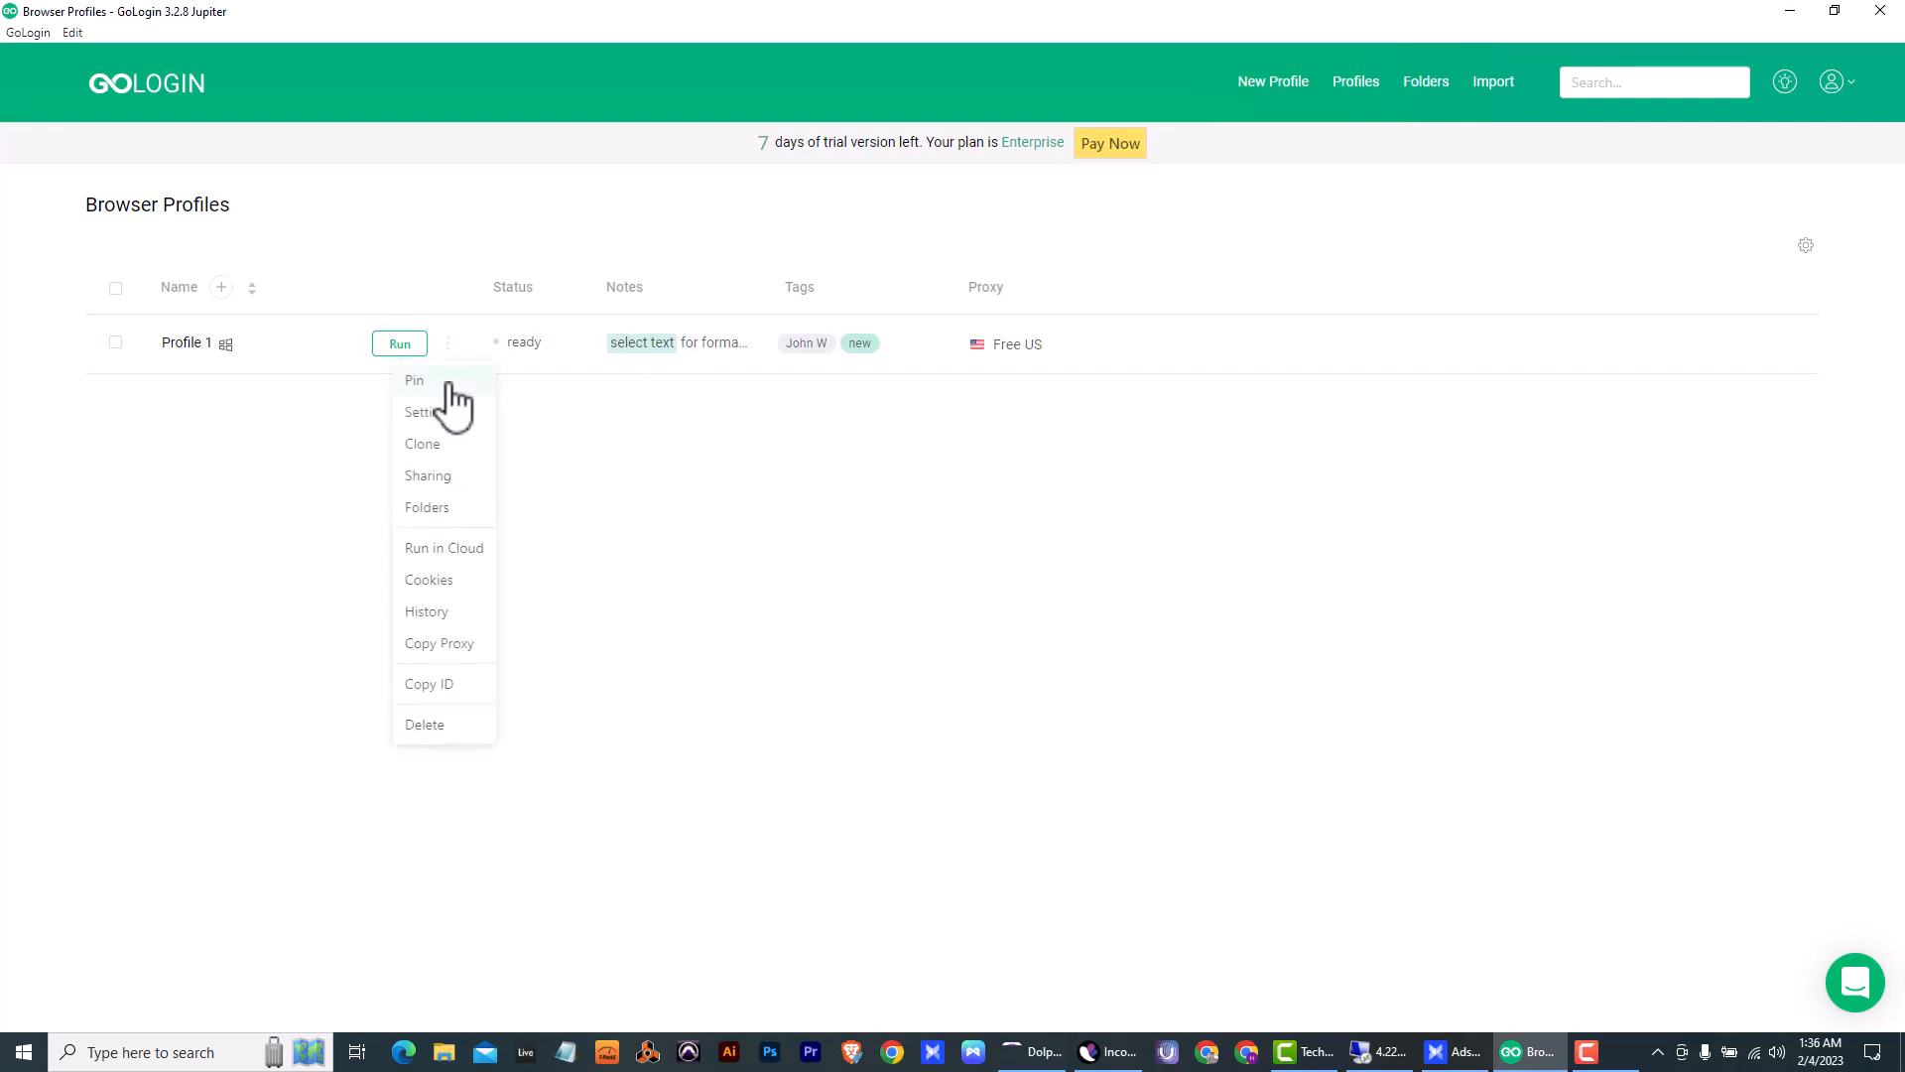
pyautogui.click(438, 413)
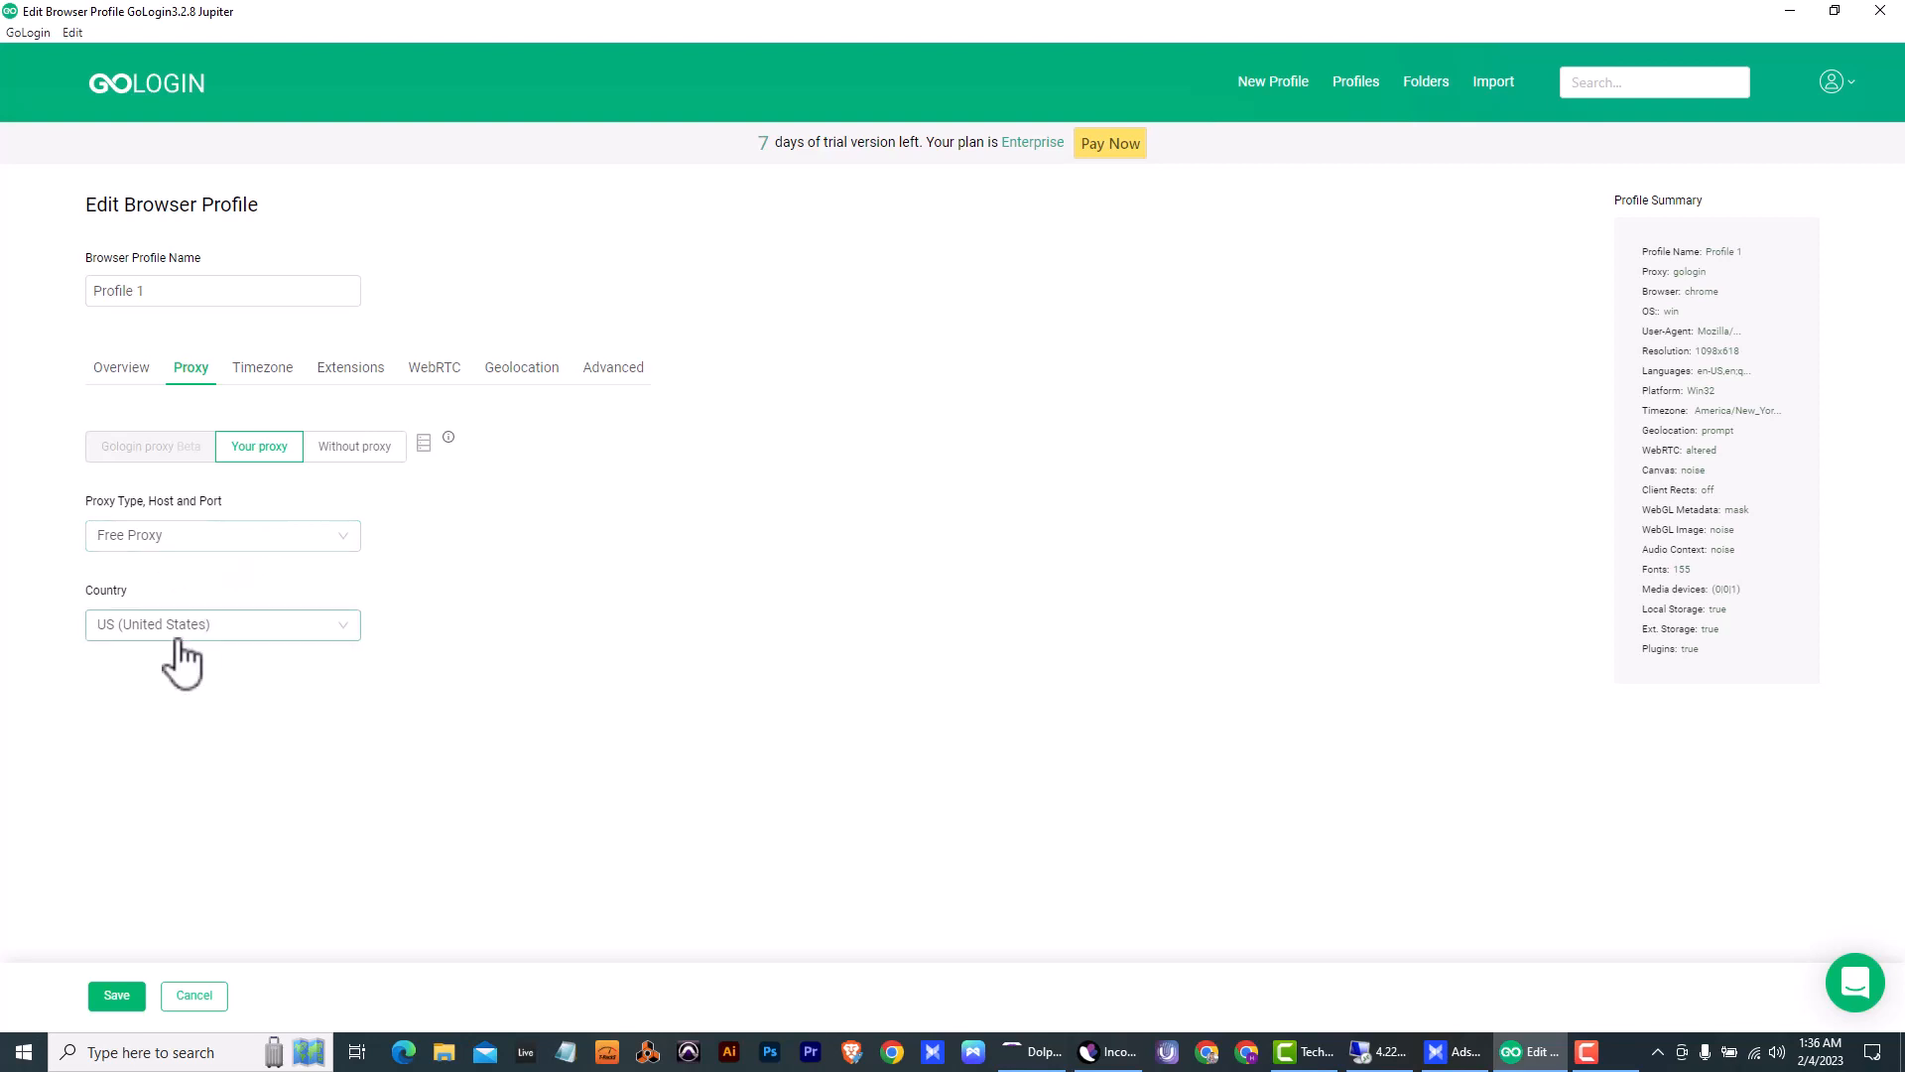
# - Try filling Profile 1's timezone based on the external IP, and switch the option back off
pyautogui.click(263, 395)
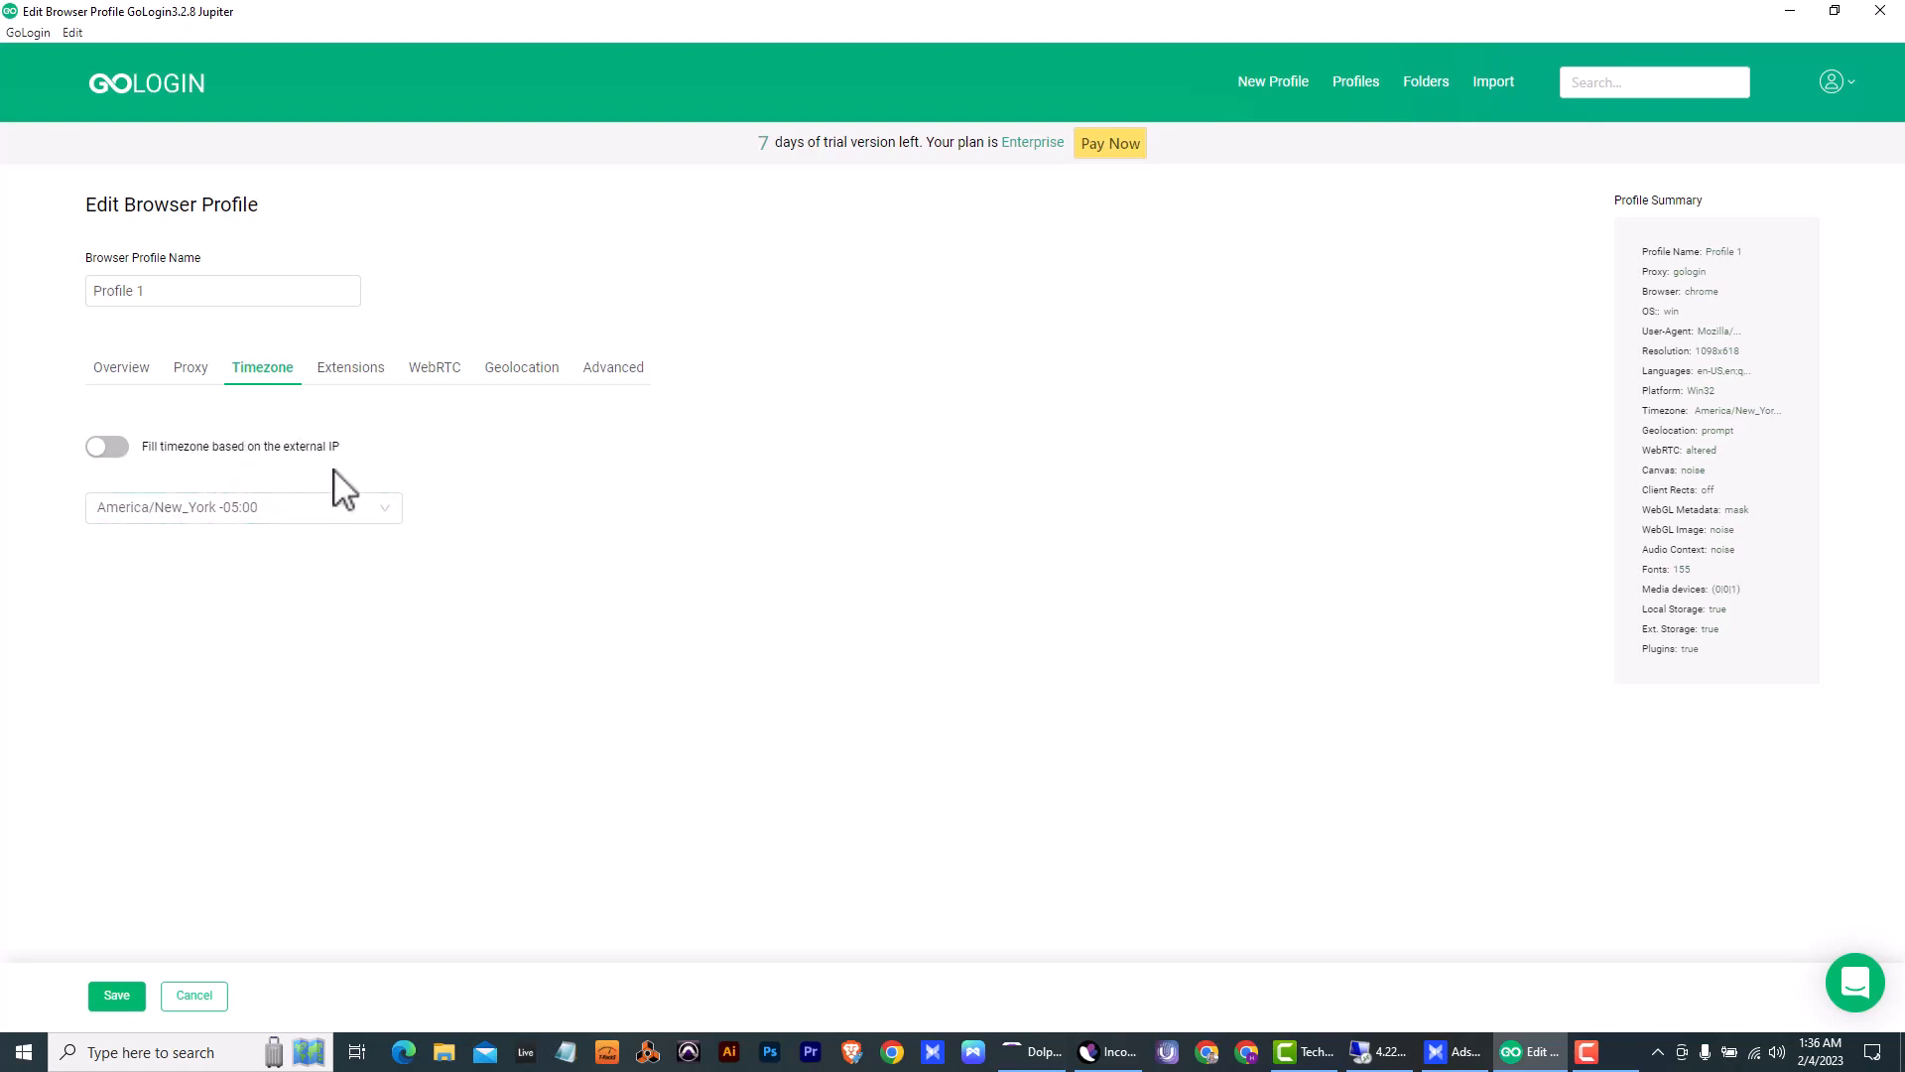
pyautogui.click(109, 448)
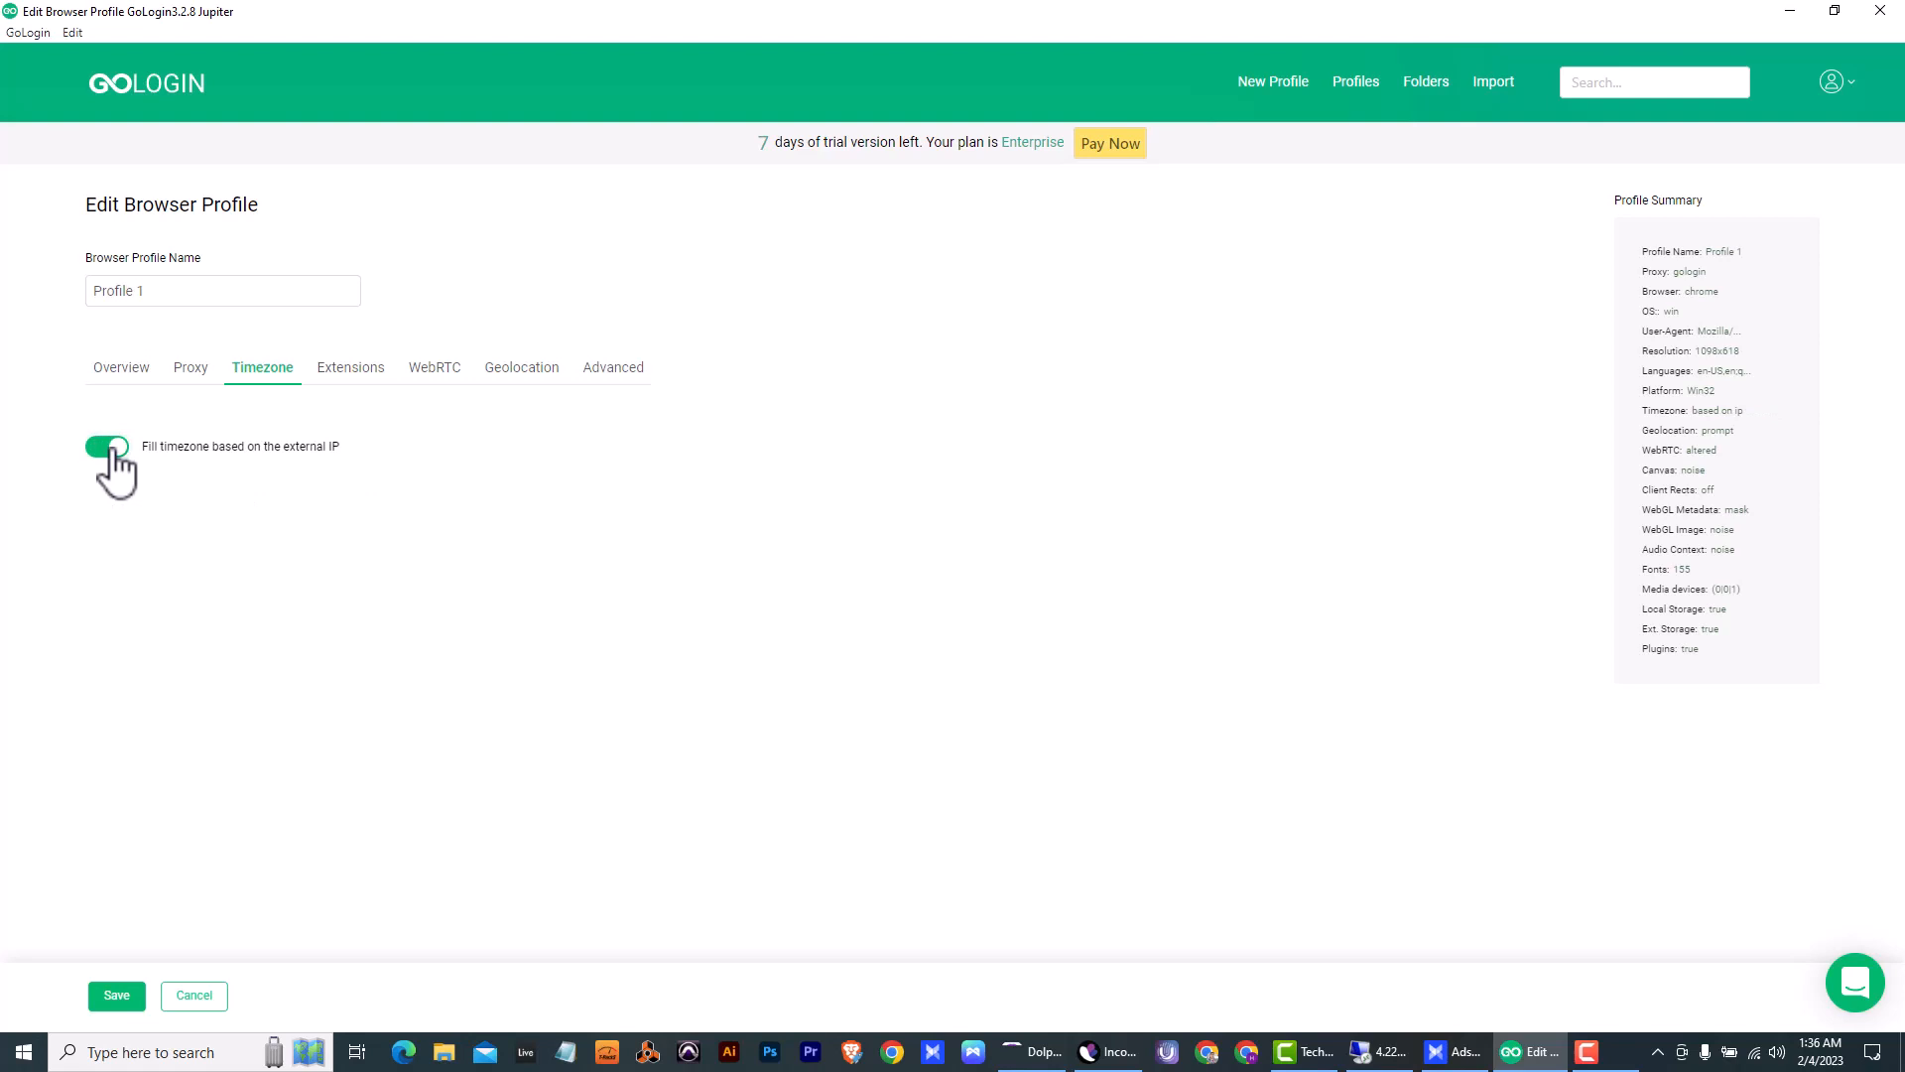
pyautogui.click(110, 447)
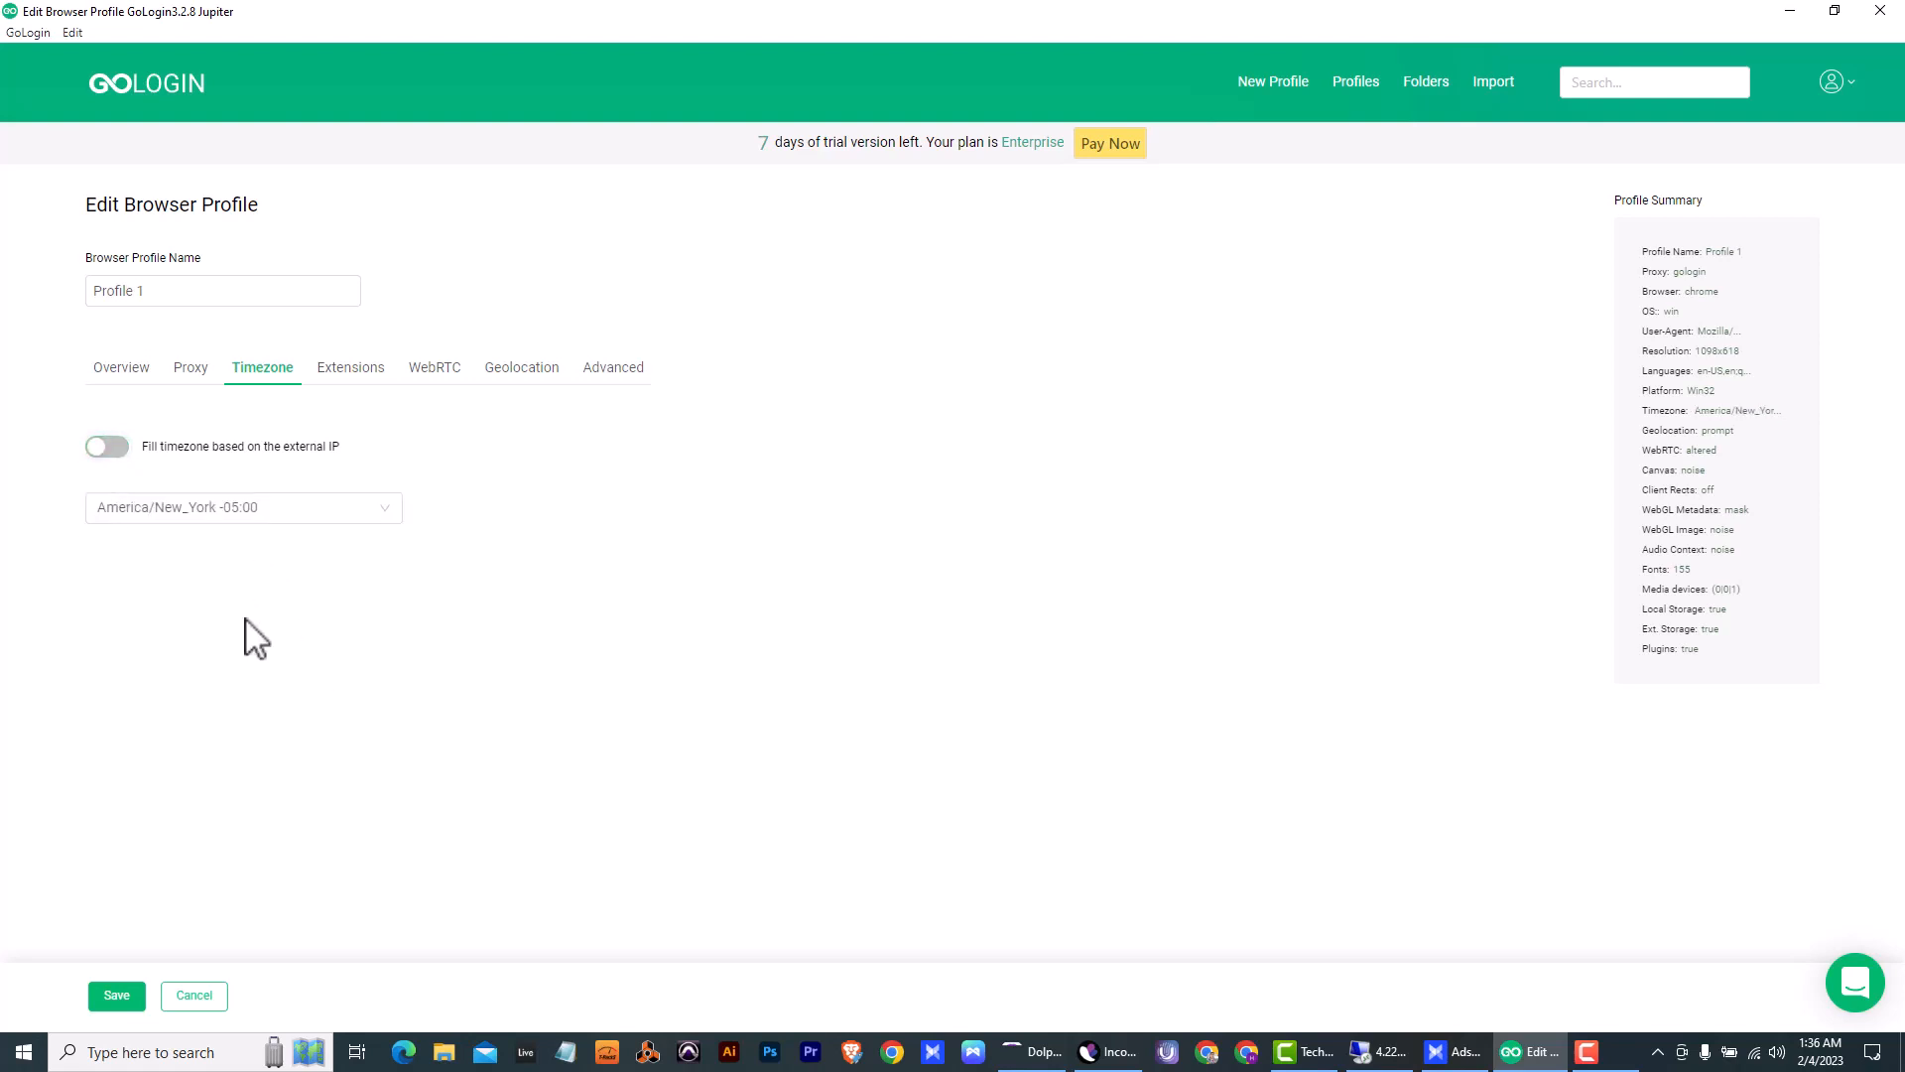
# - Remove the IDM Integration Module, Malwarebytes Browser Guard, Private Internet Access and ZenMate Free VPN extensions from Profile 1
pyautogui.click(377, 382)
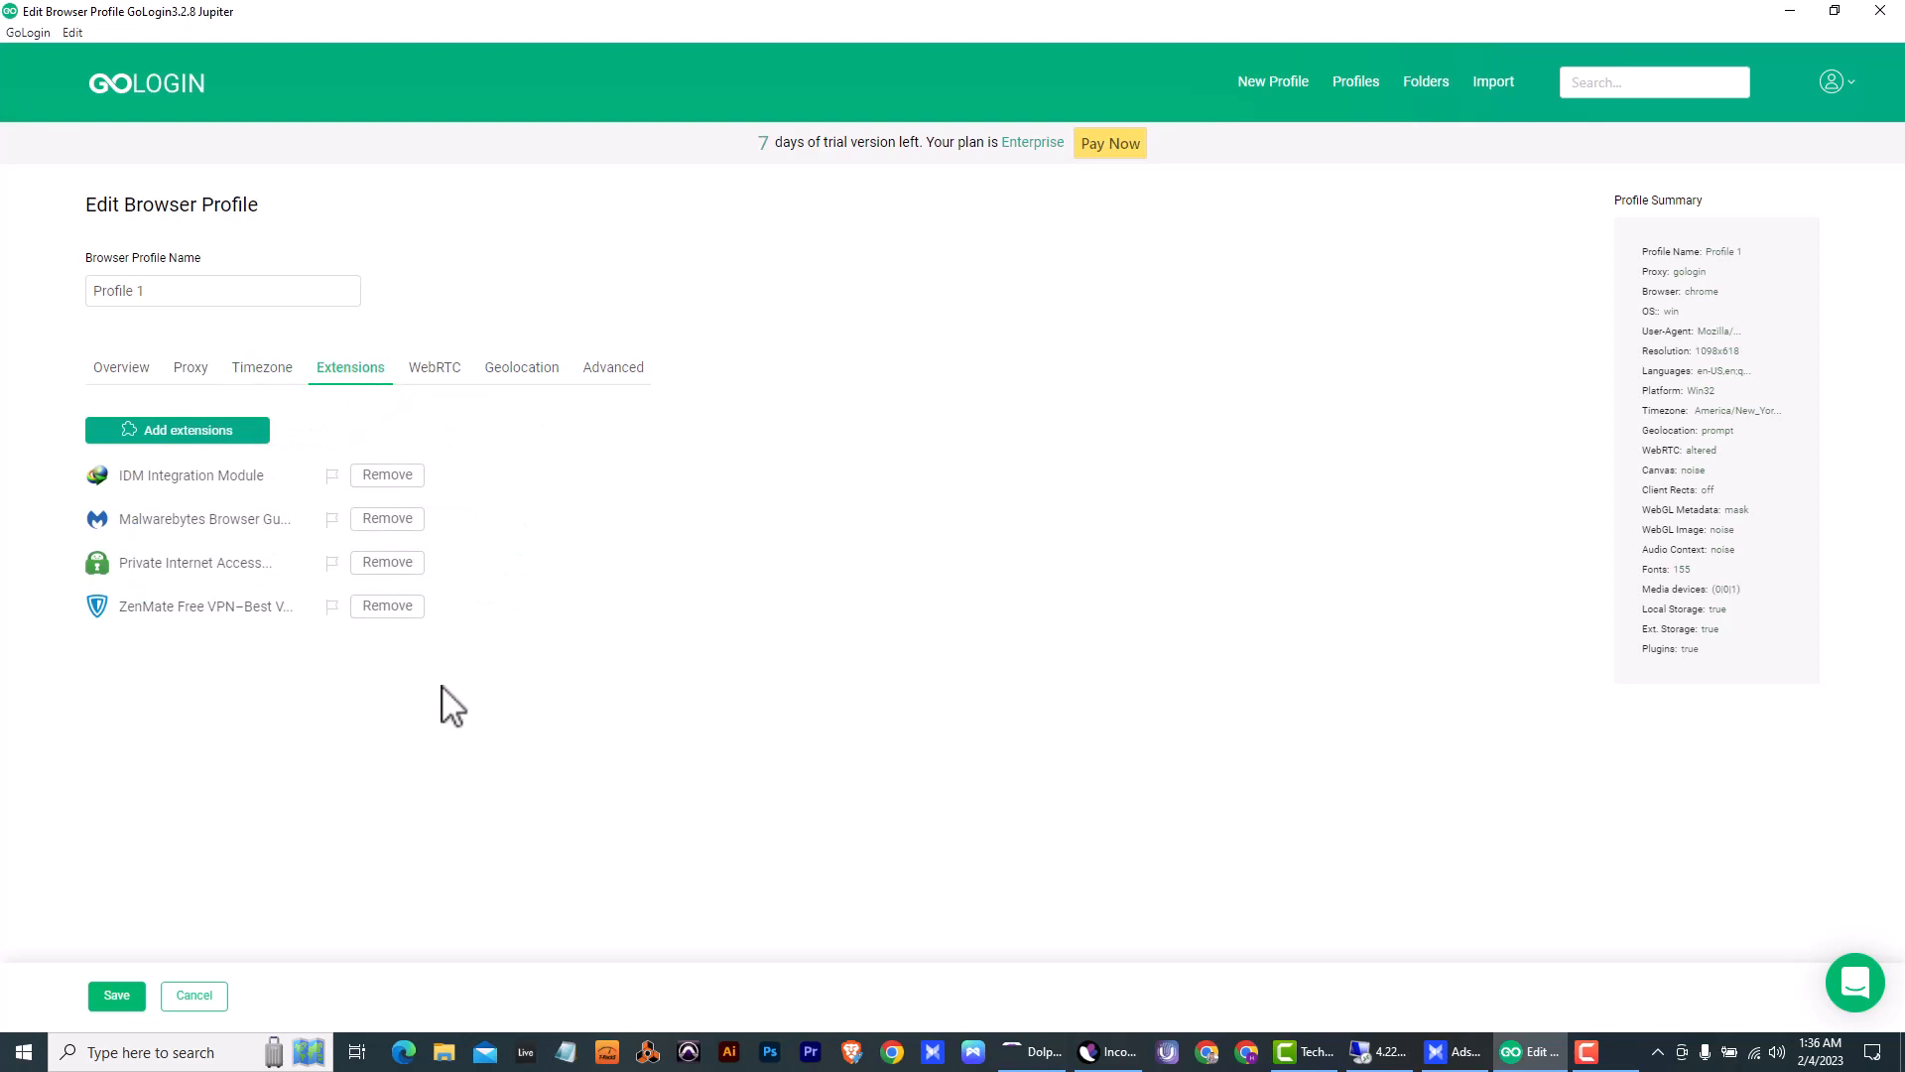
pyautogui.click(408, 486)
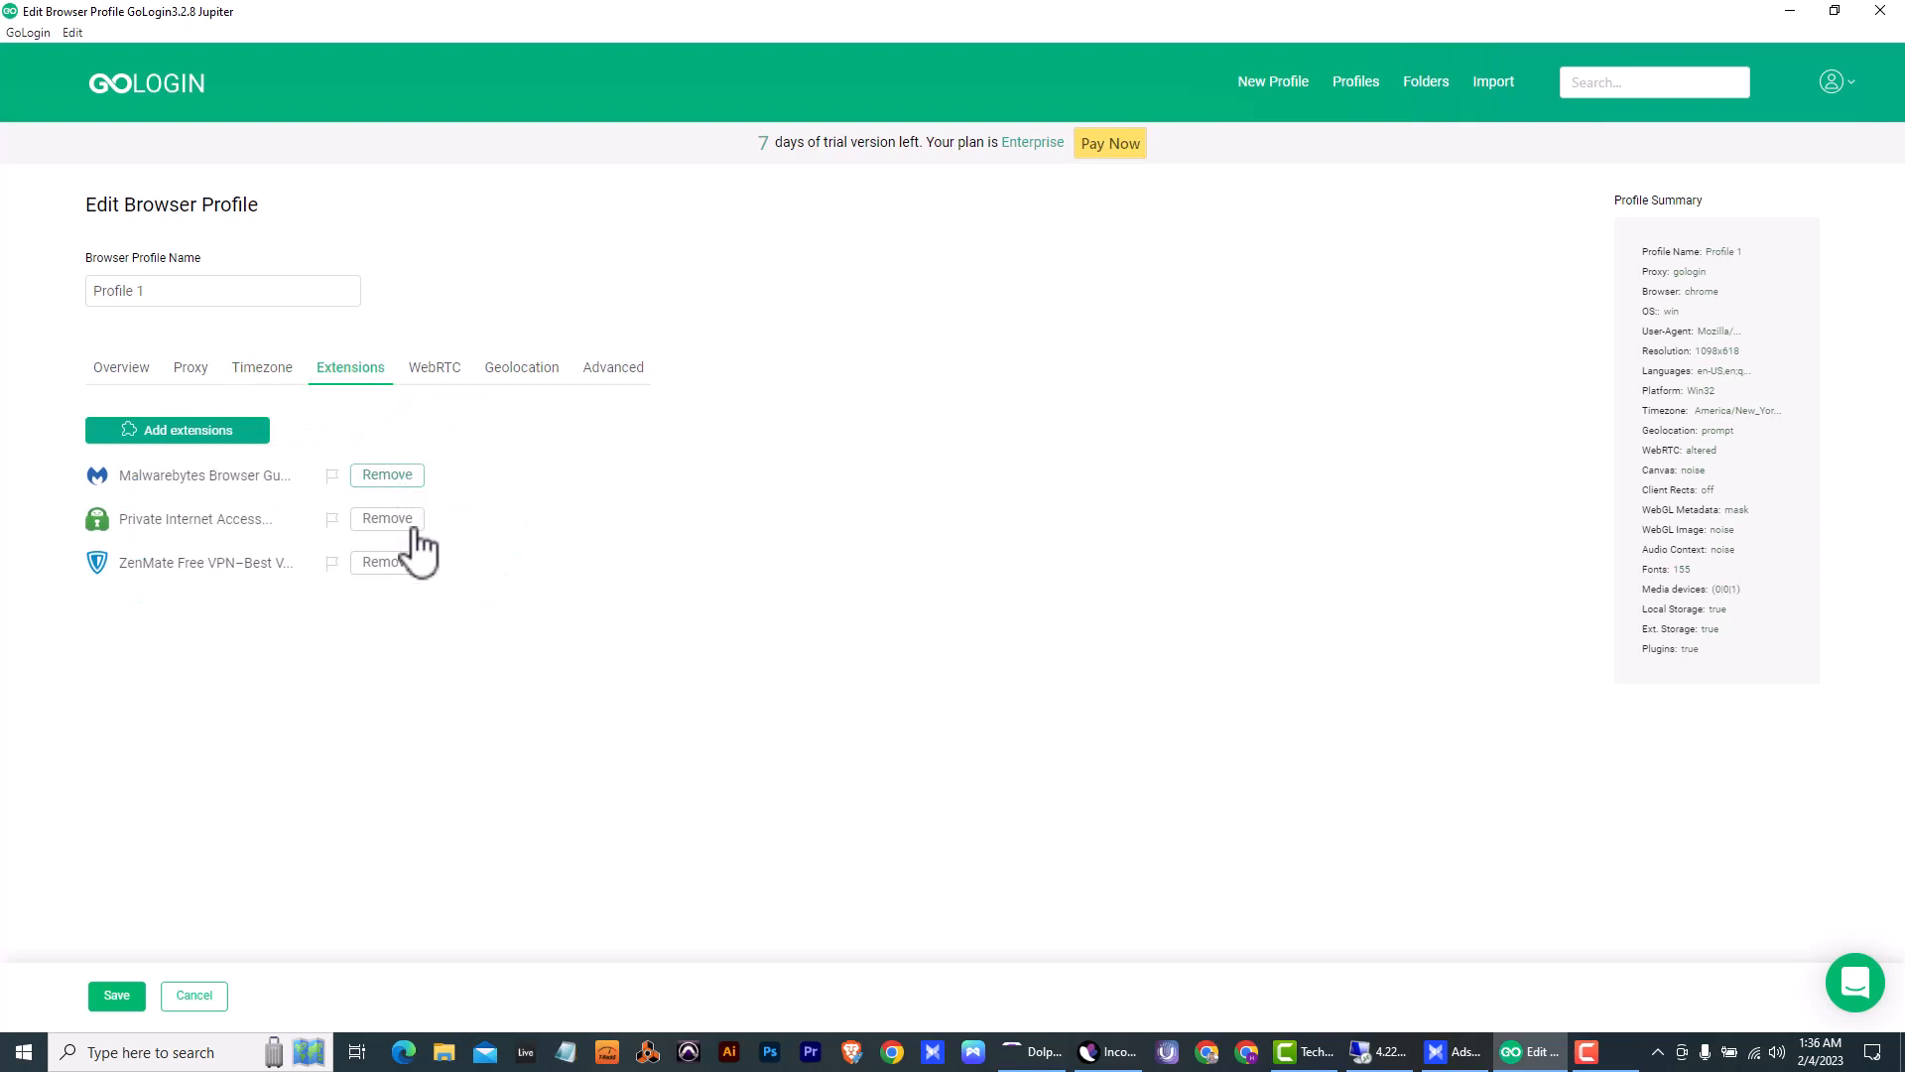
pyautogui.click(390, 516)
pyautogui.click(387, 476)
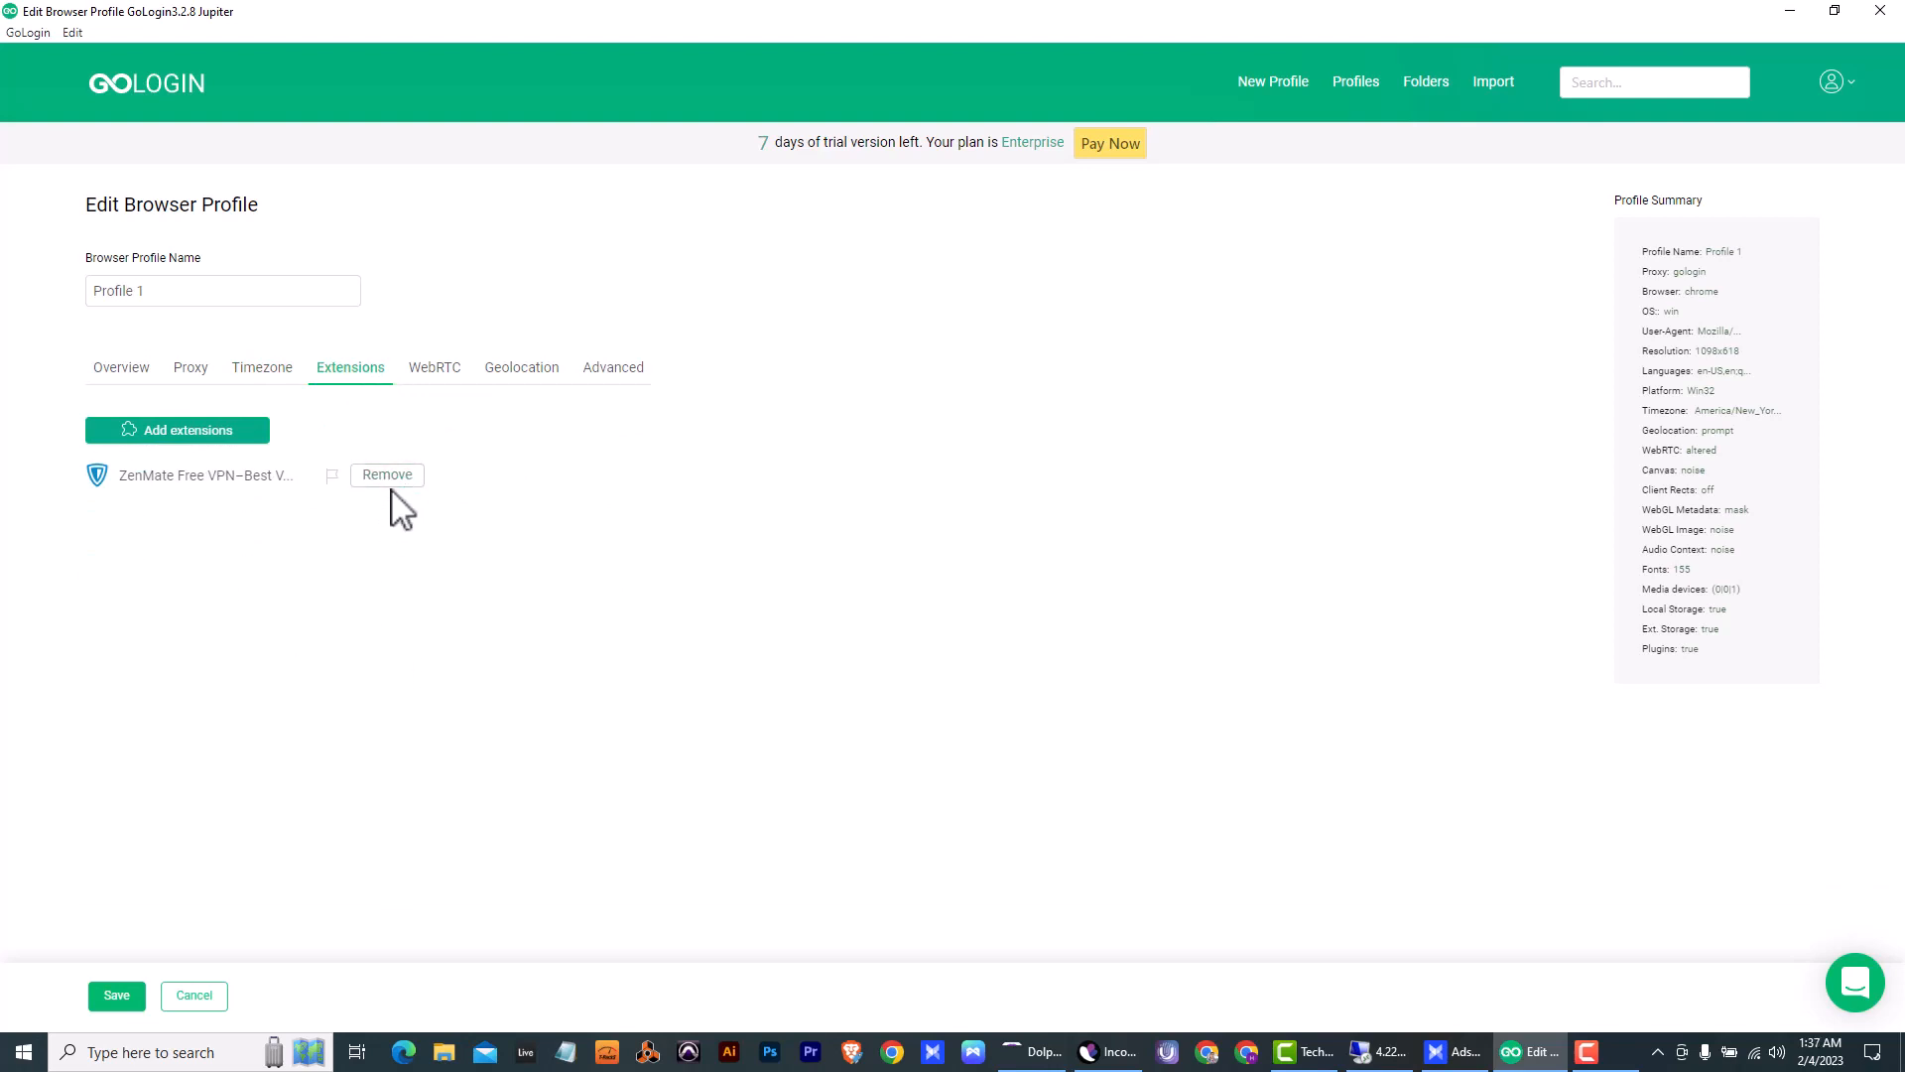
pyautogui.click(390, 478)
# - Look over Profile 1's WebRTC and geolocation settings, and set its screen resolution to 1920x1080
pyautogui.click(430, 375)
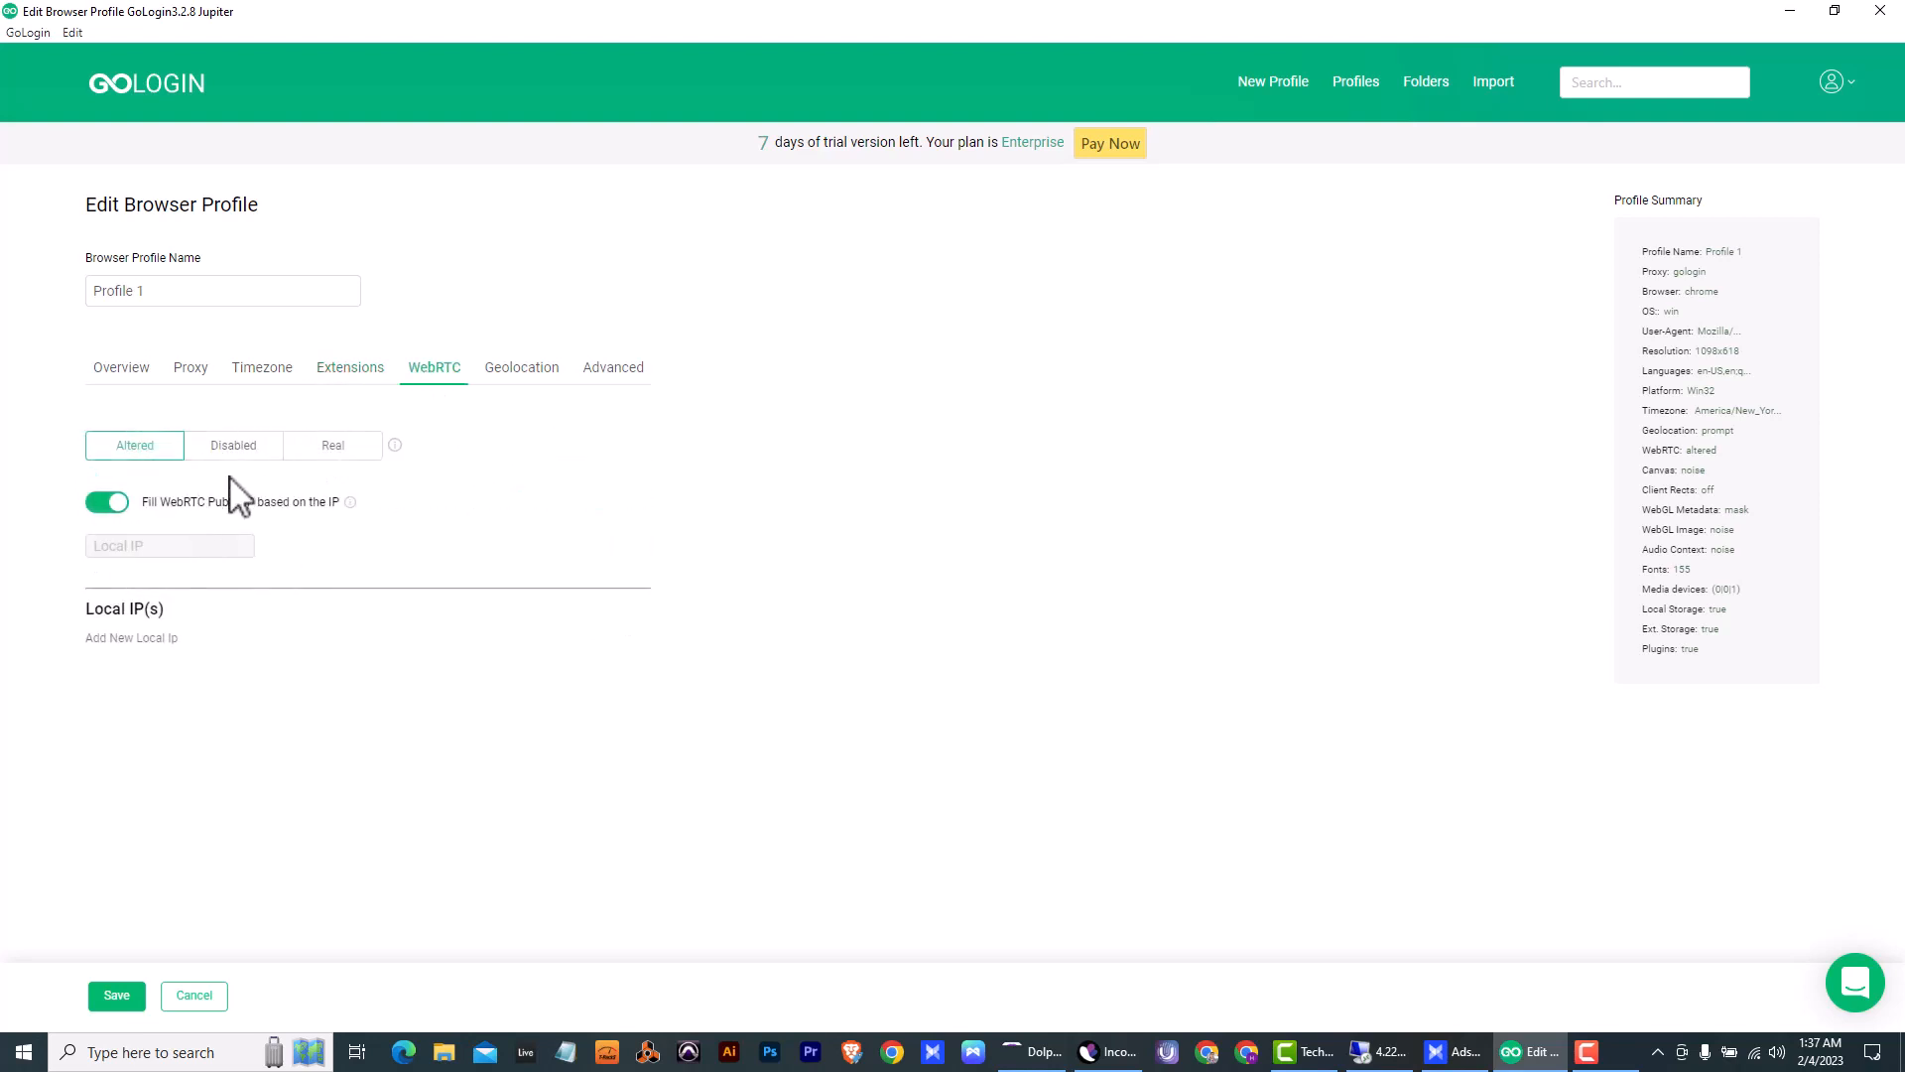
pyautogui.click(524, 373)
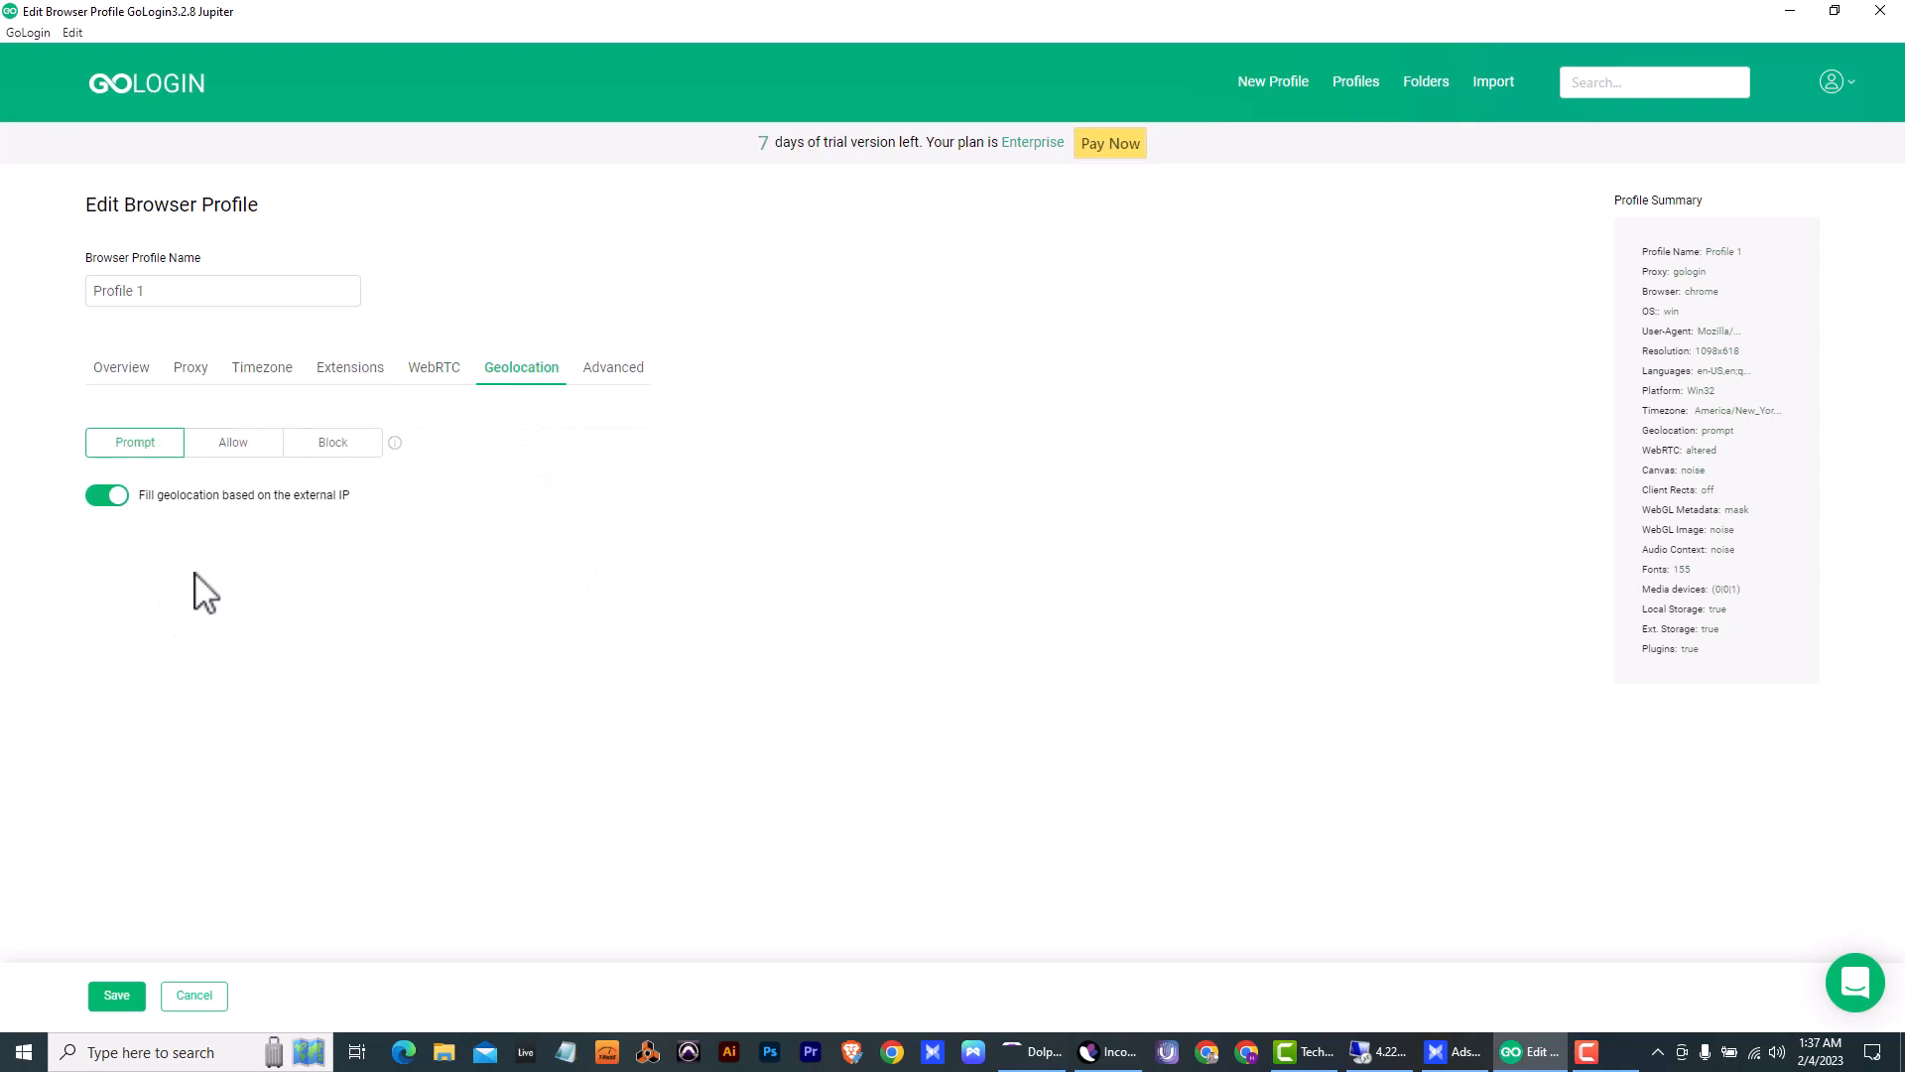
pyautogui.click(628, 387)
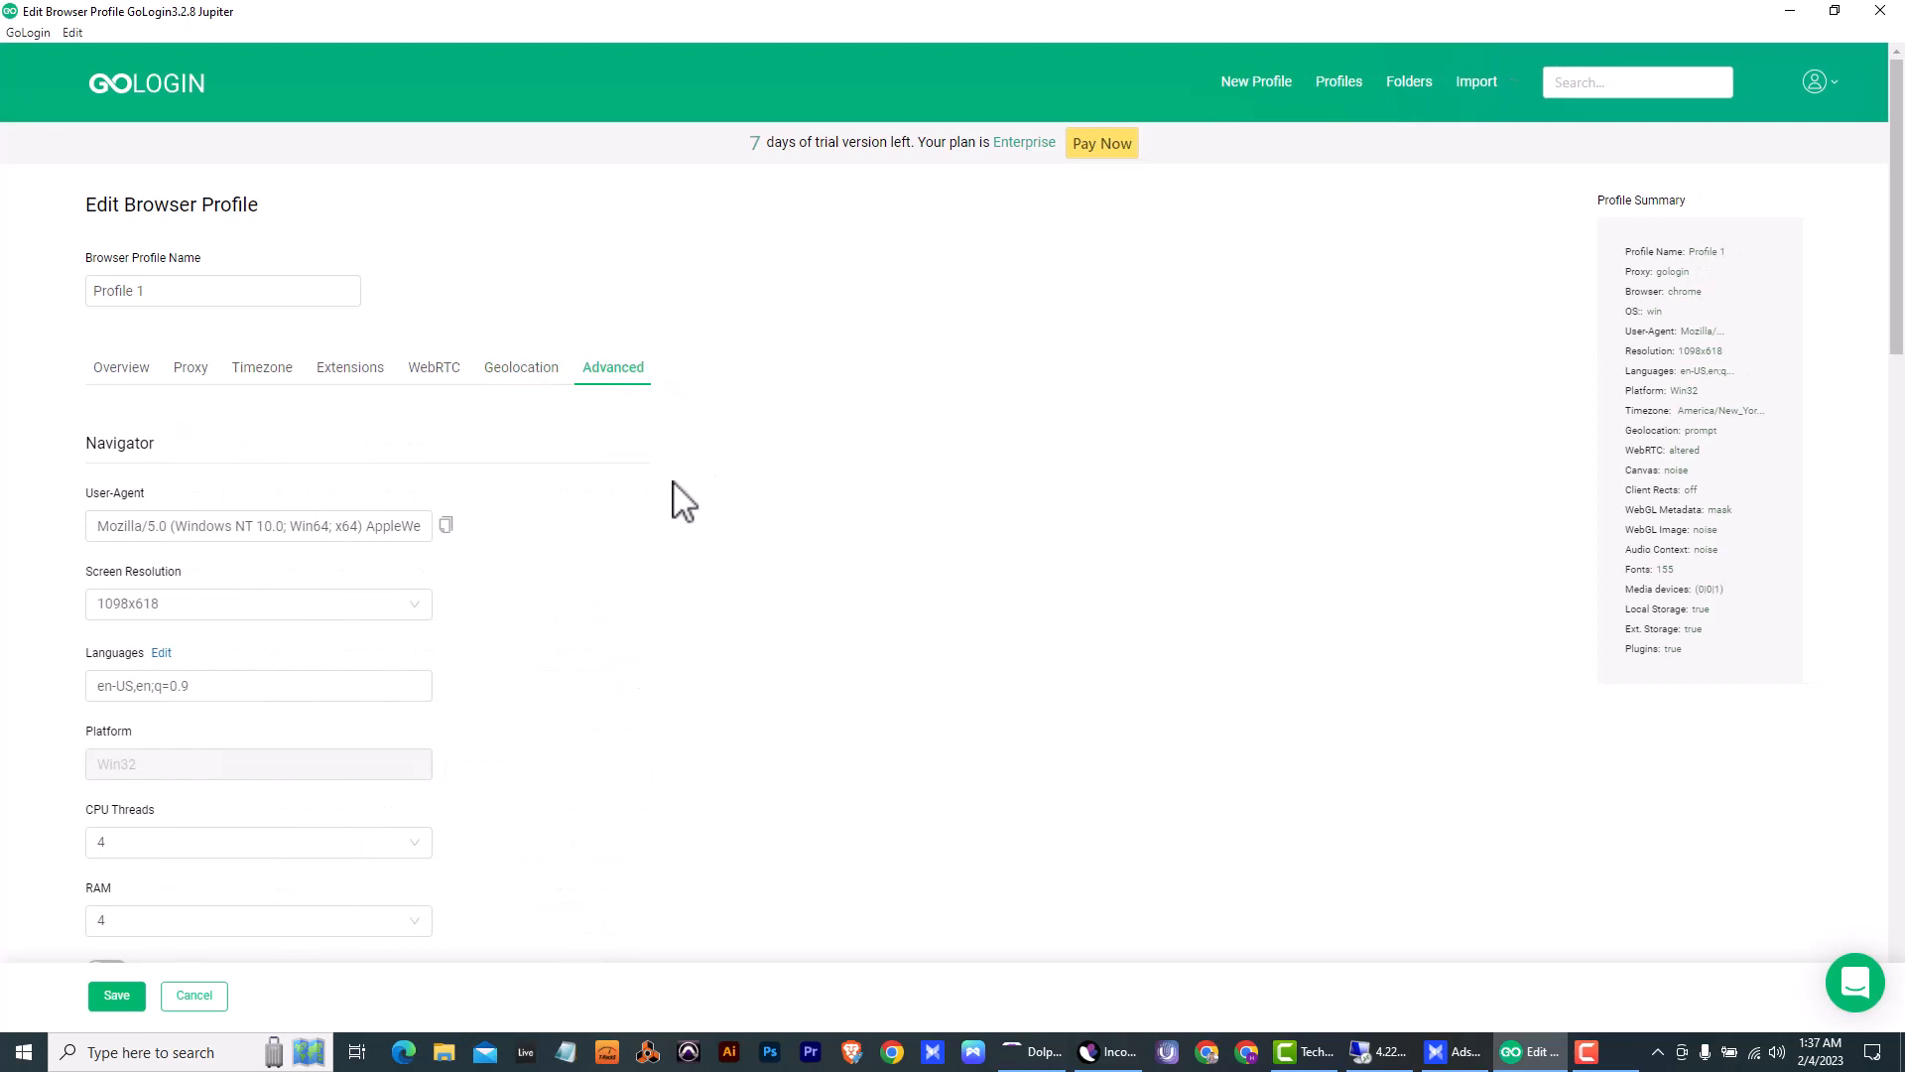
pyautogui.scroll(-1, 684, 501)
pyautogui.click(336, 526)
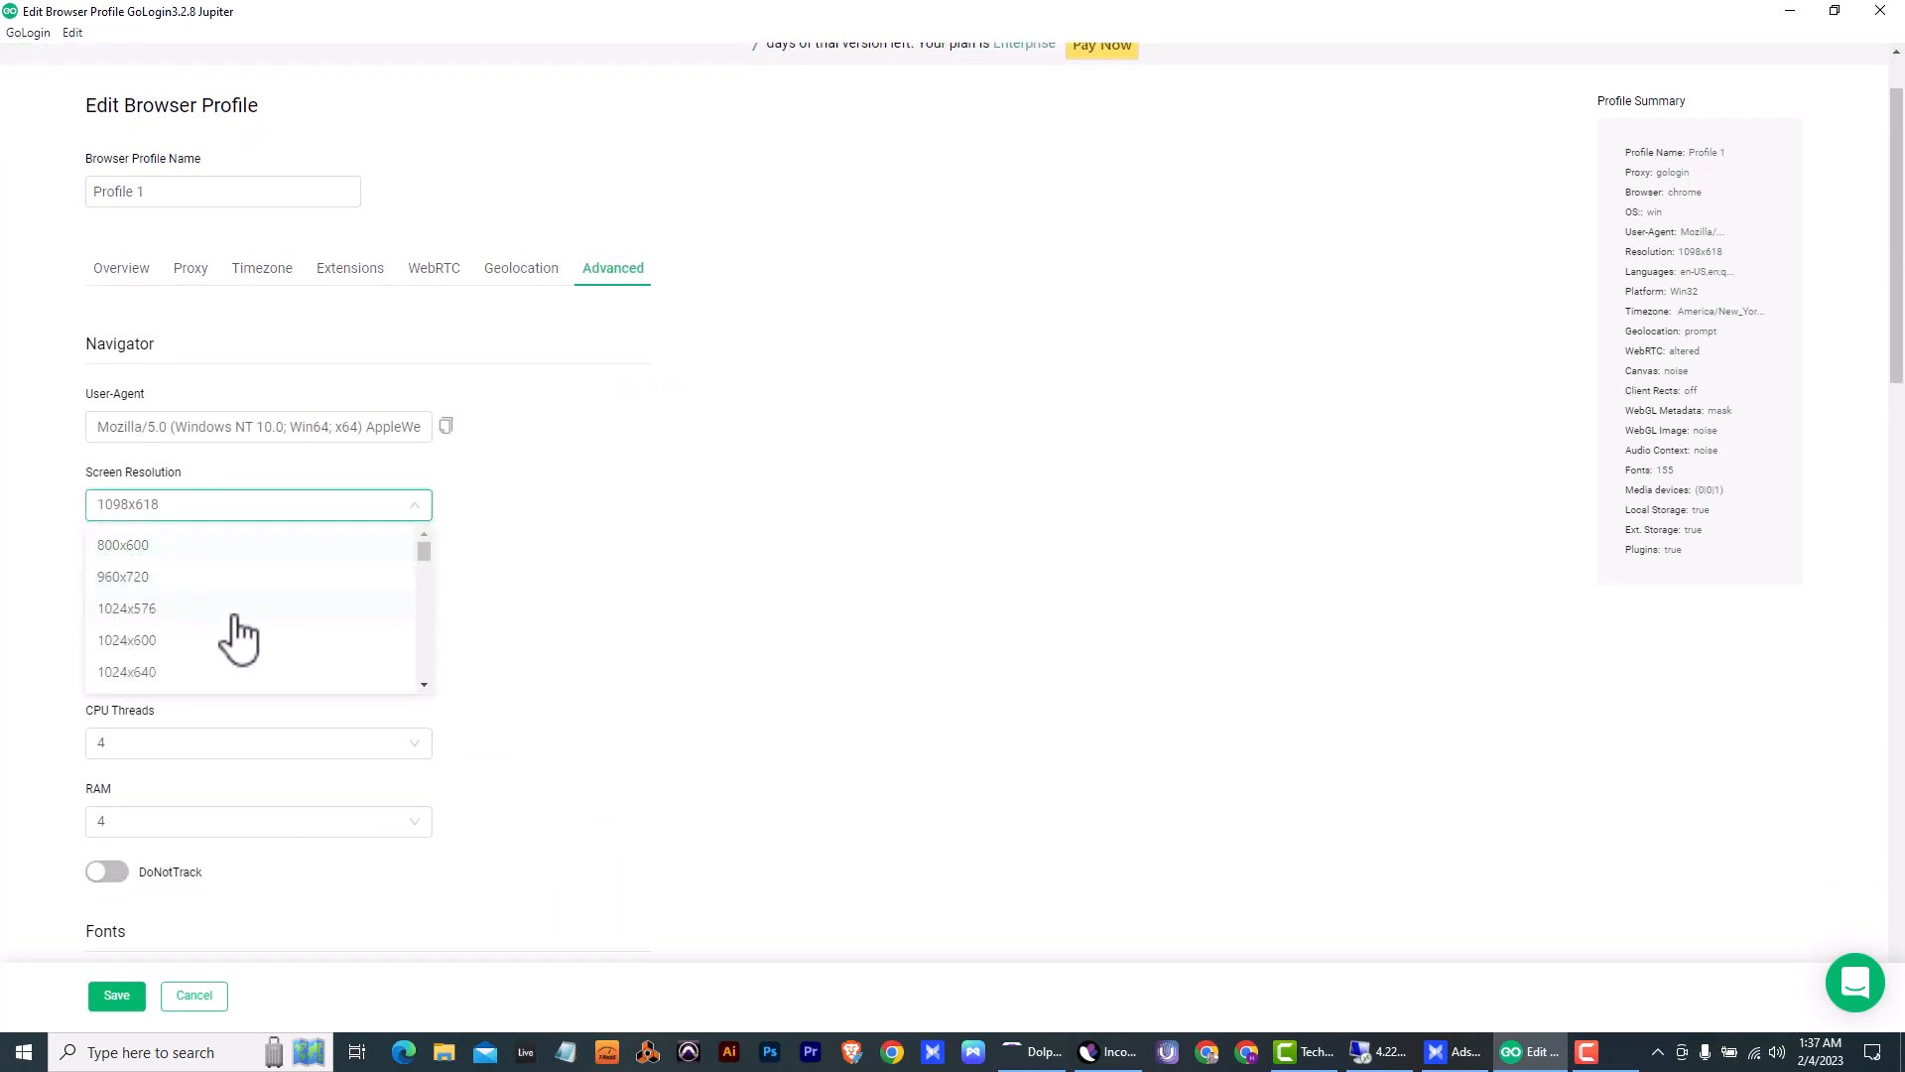
pyautogui.scroll(-1, 246, 640)
pyautogui.scroll(-1, 256, 640)
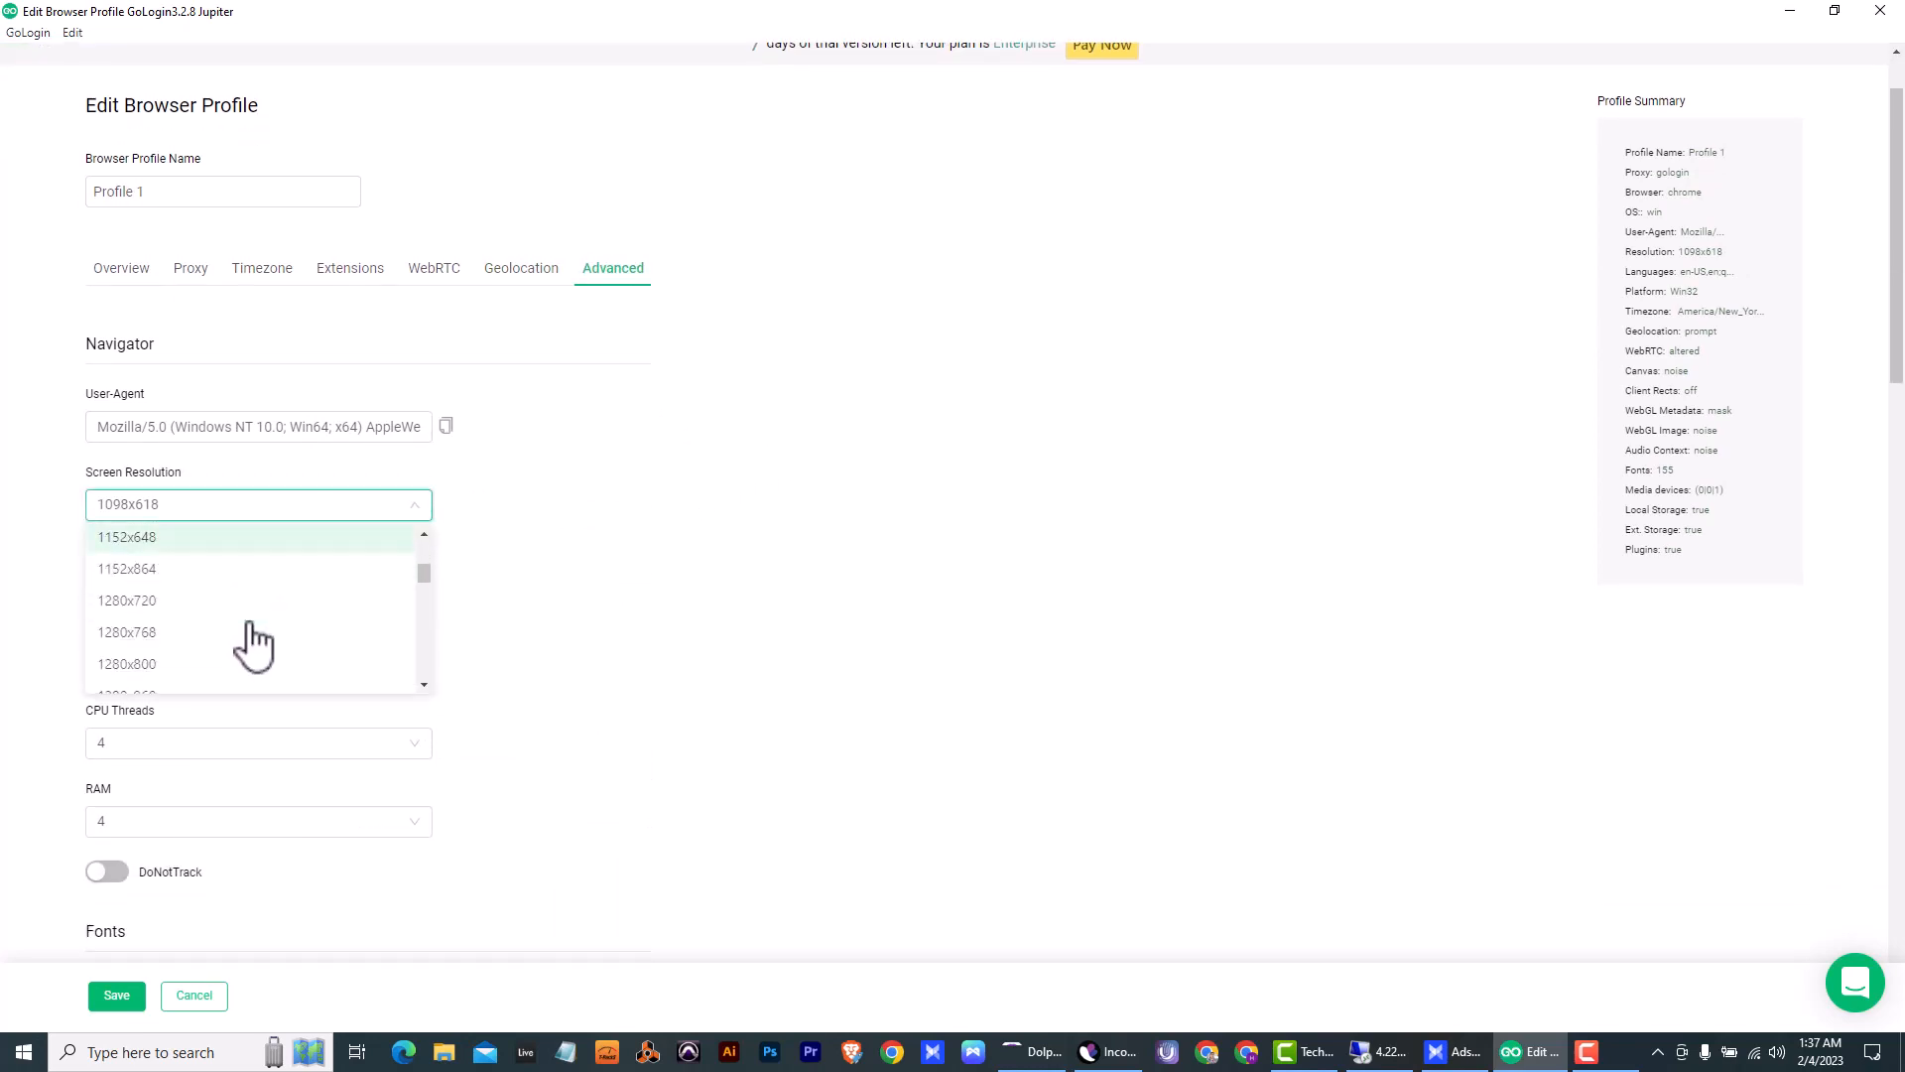
pyautogui.scroll(-1, 254, 647)
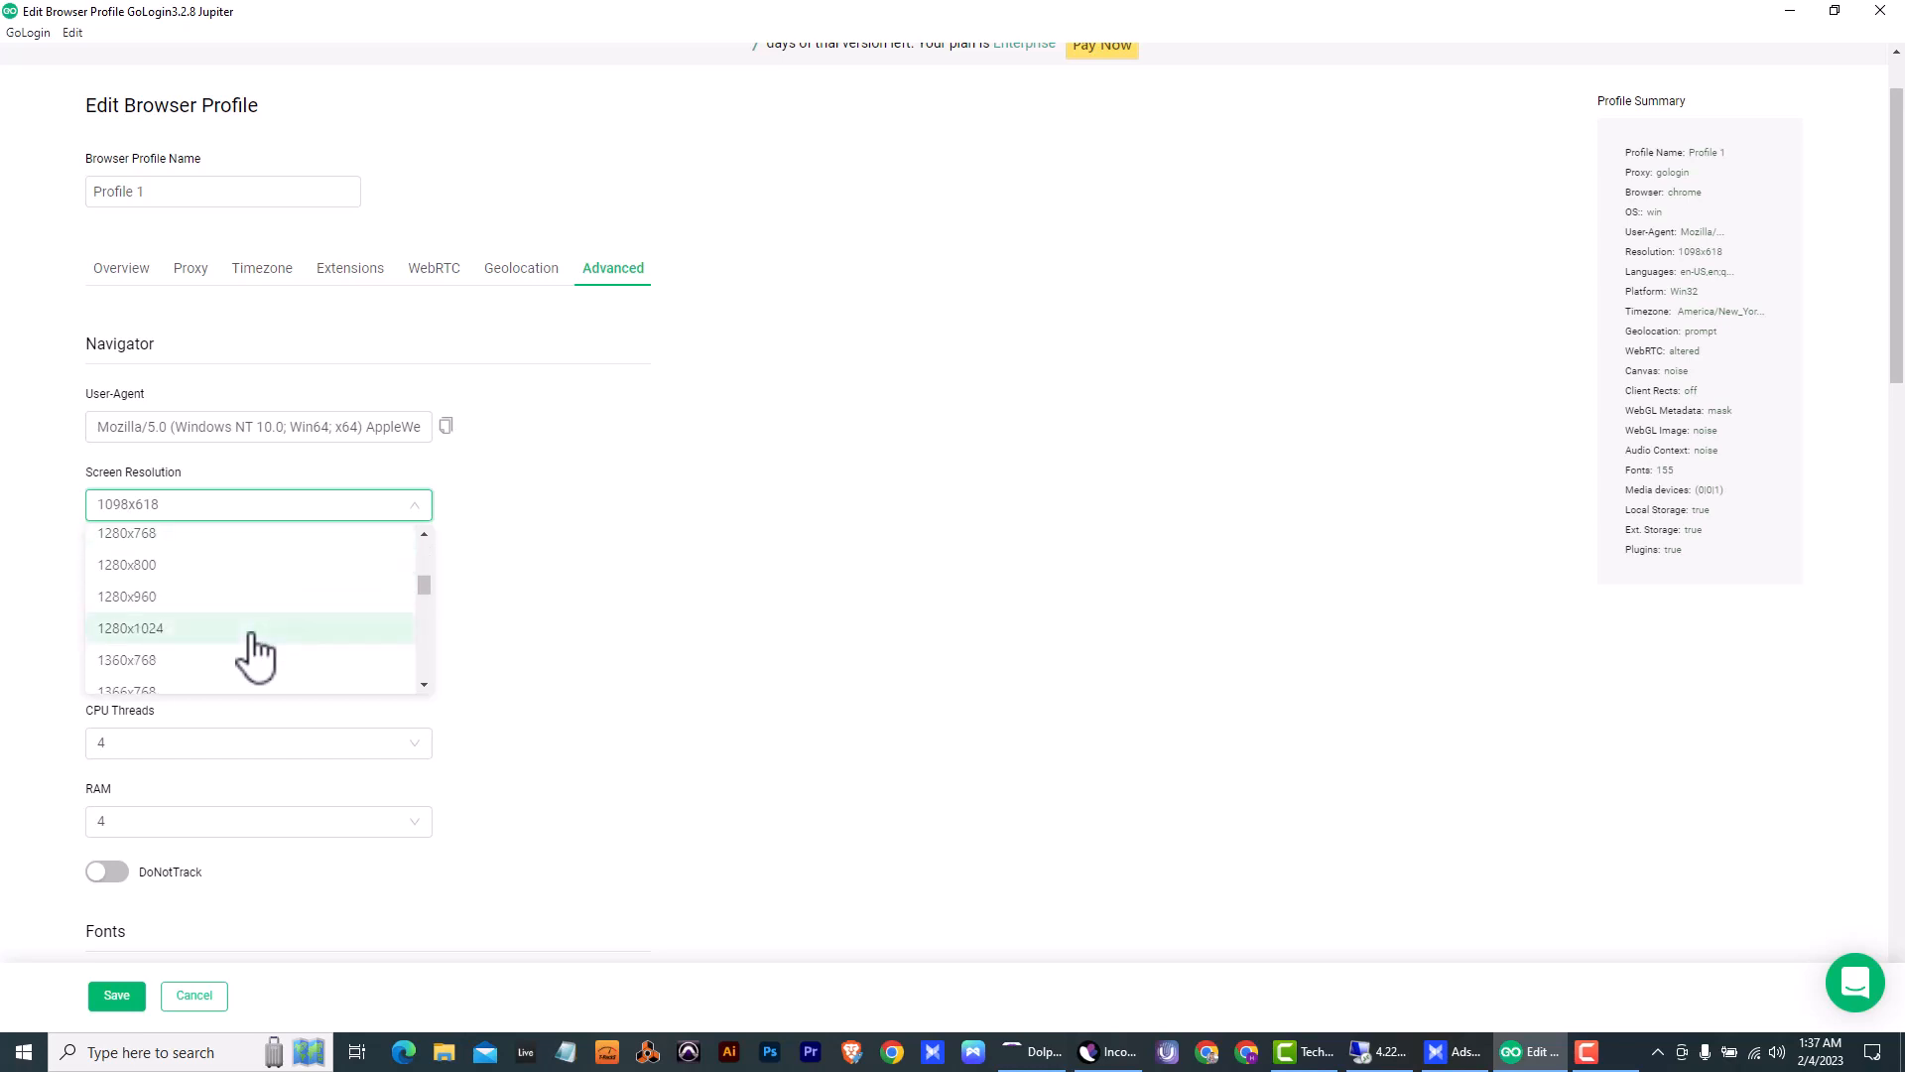
pyautogui.scroll(-4, 254, 647)
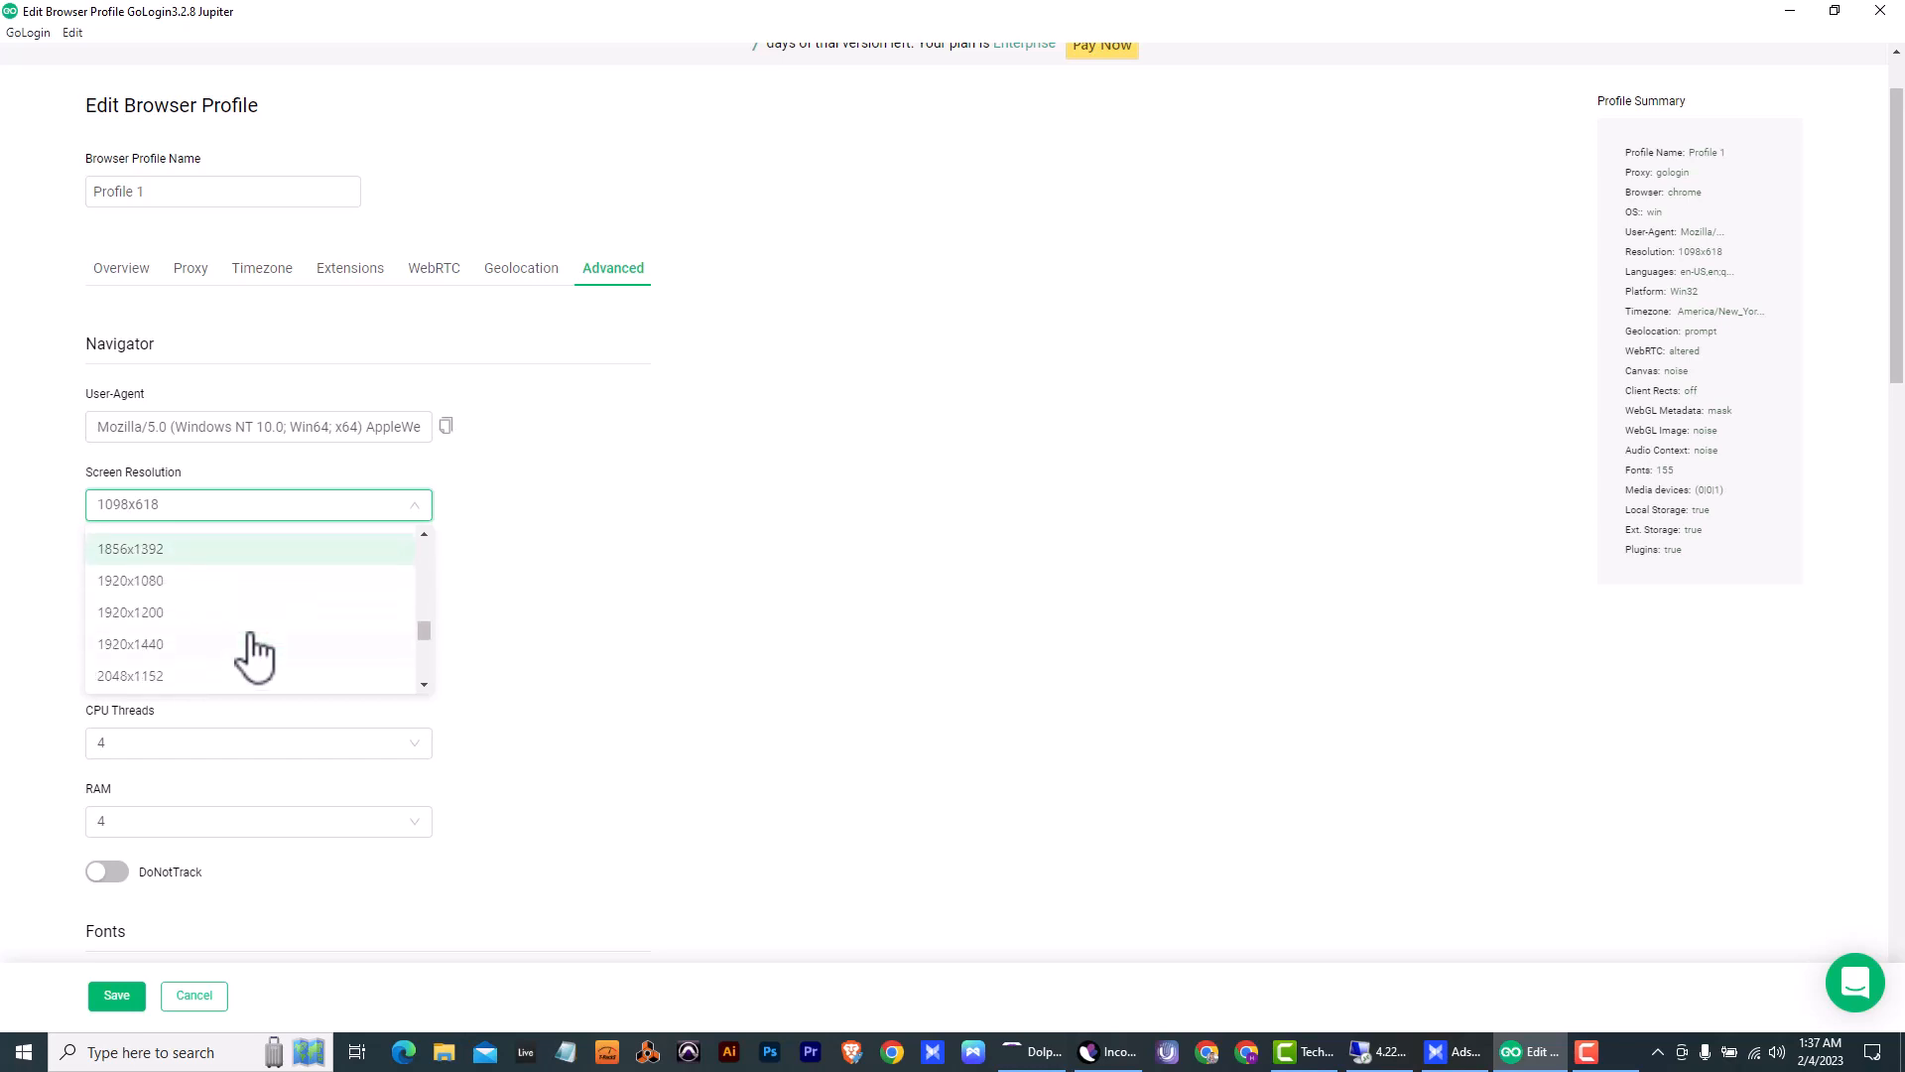
pyautogui.click(204, 583)
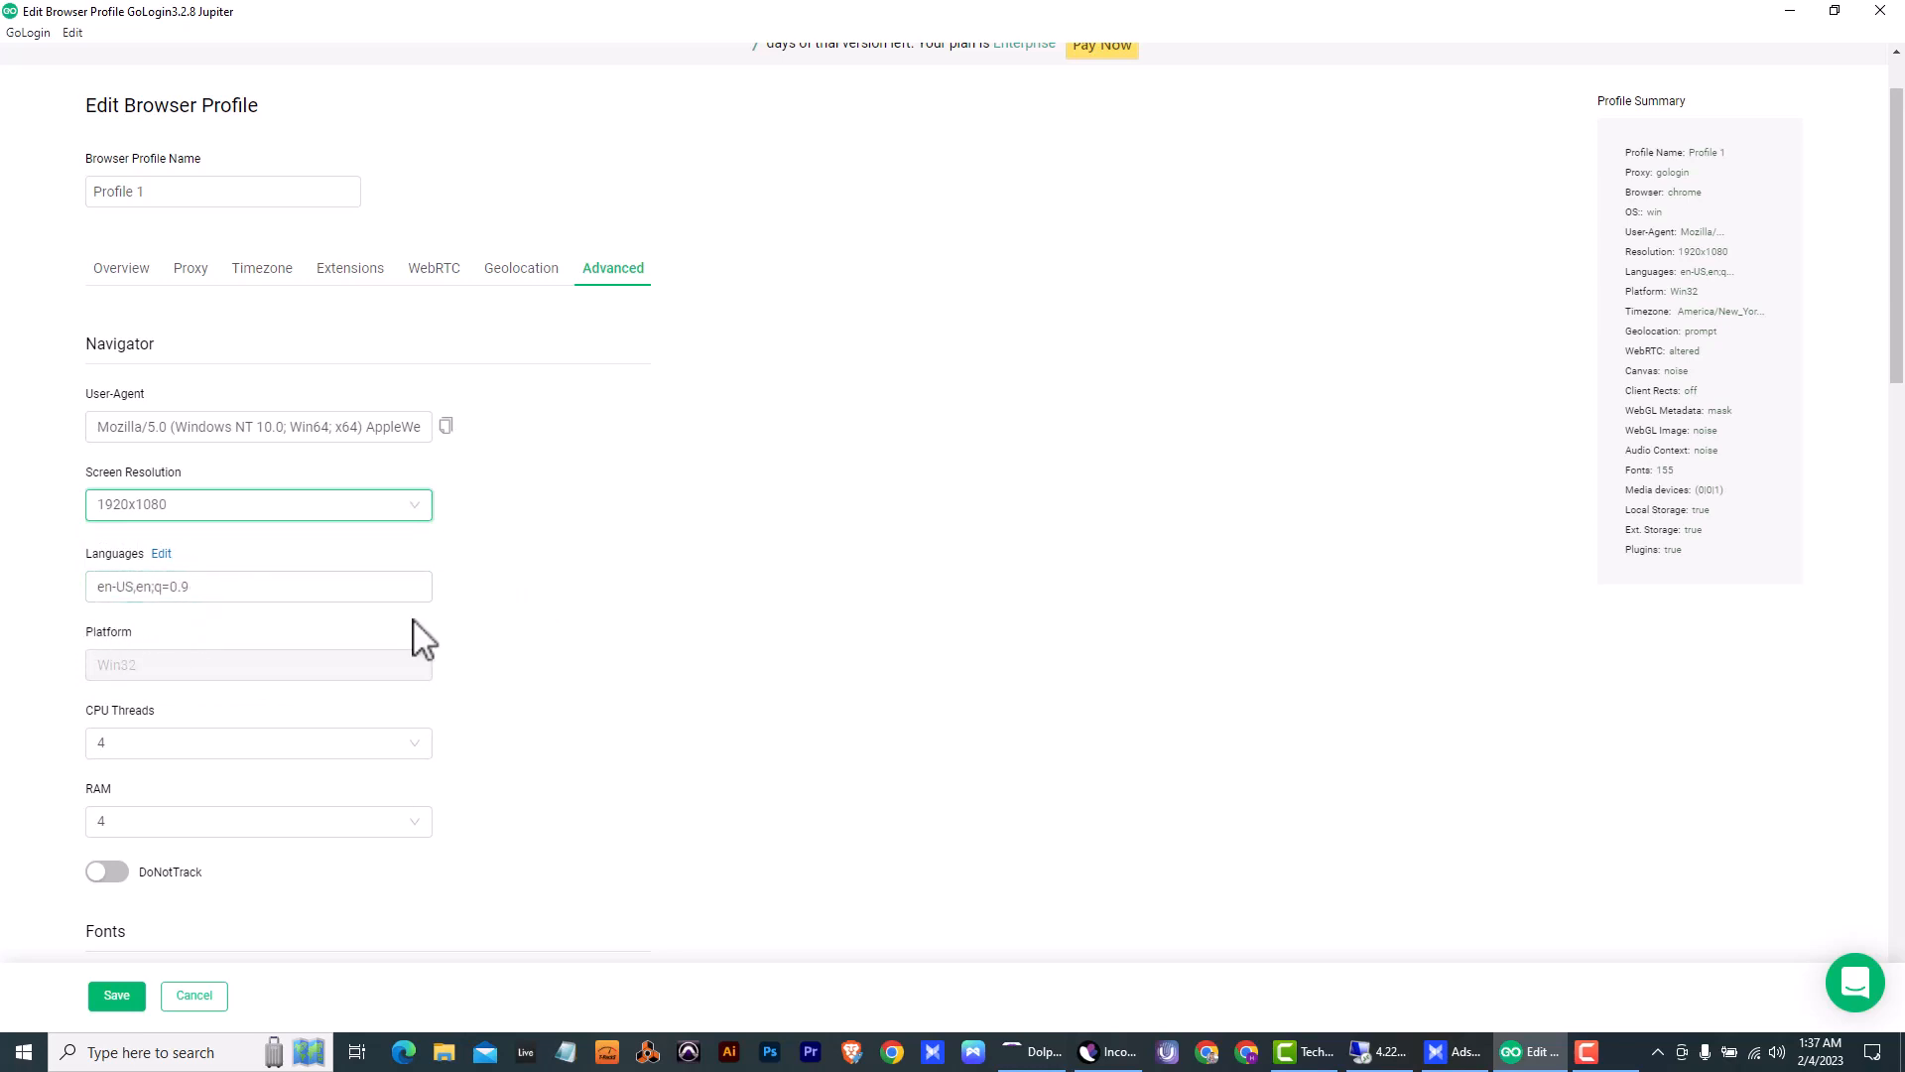
# - Review the remaining advanced settings of Profile 1, down to the custom DNS field, and save the profile
pyautogui.scroll(-1, 467, 657)
pyautogui.scroll(-2, 273, 636)
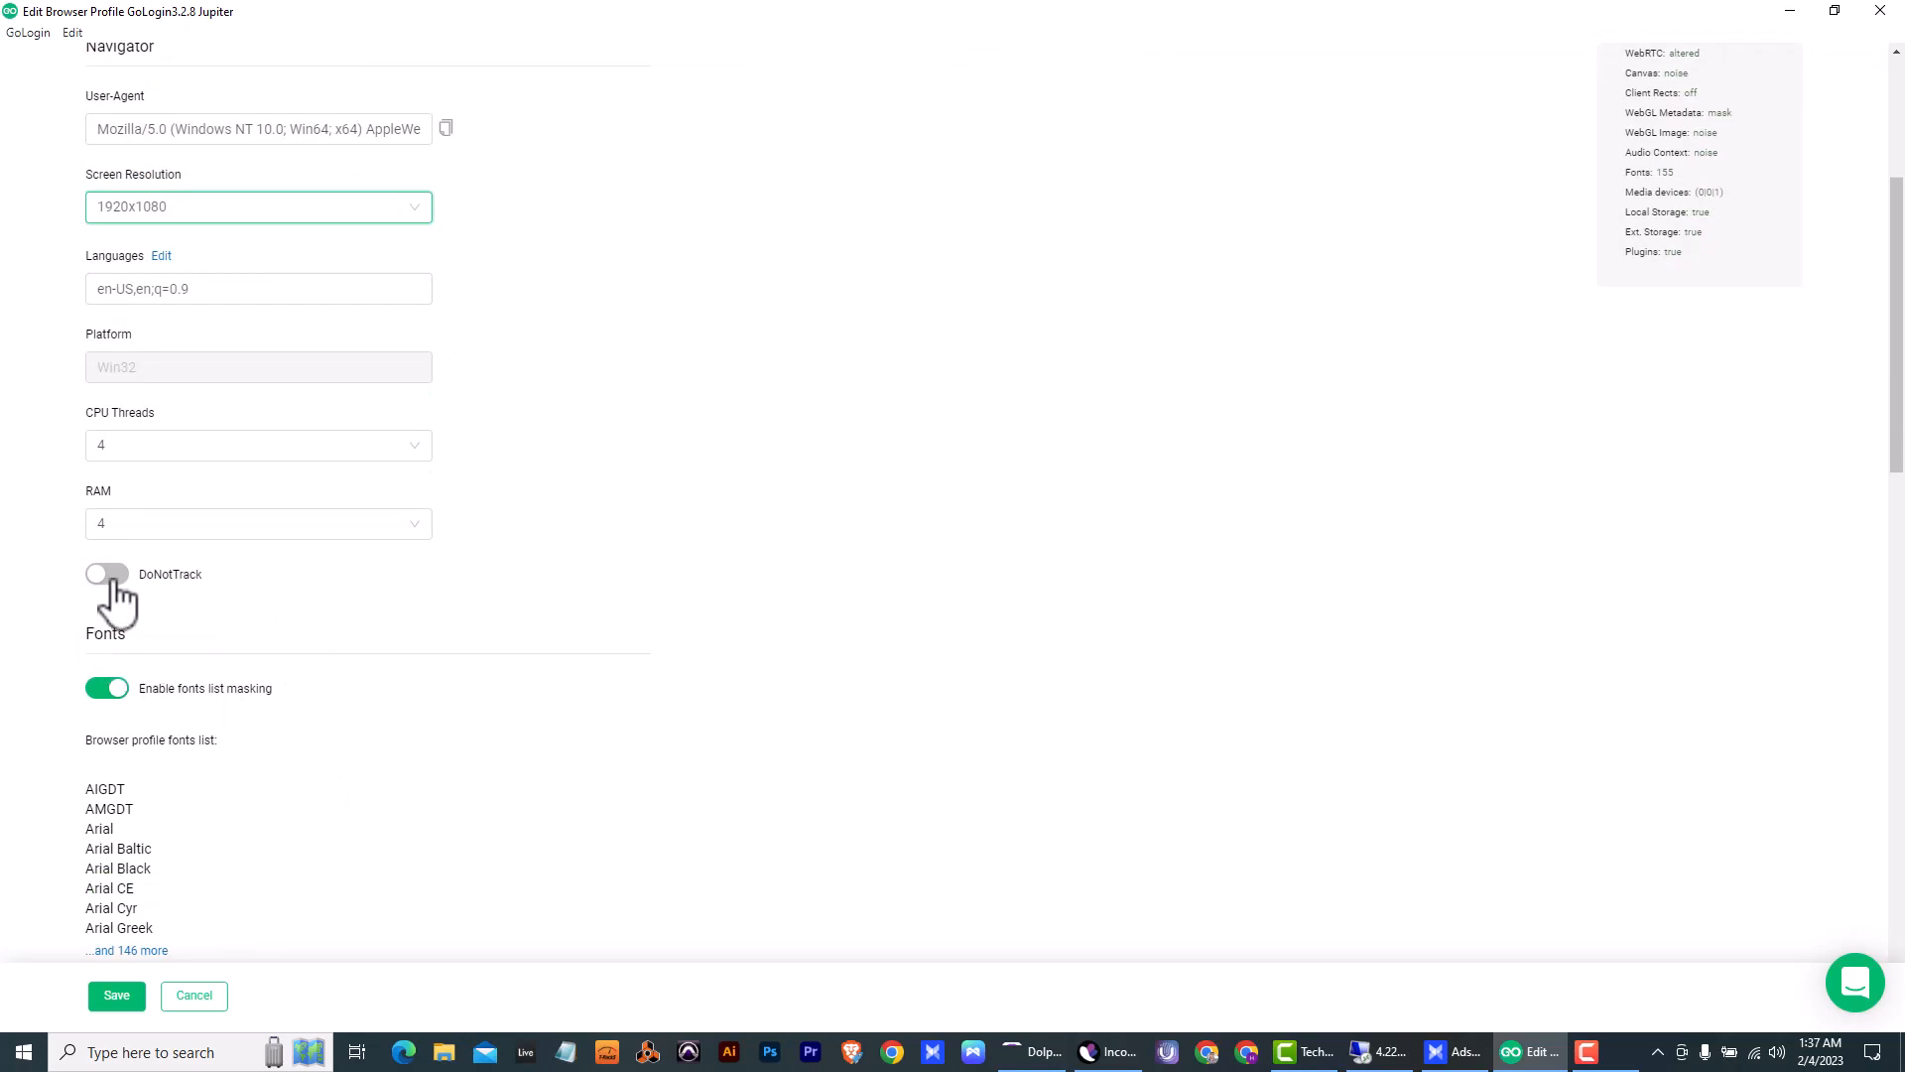
pyautogui.scroll(-20, 429, 901)
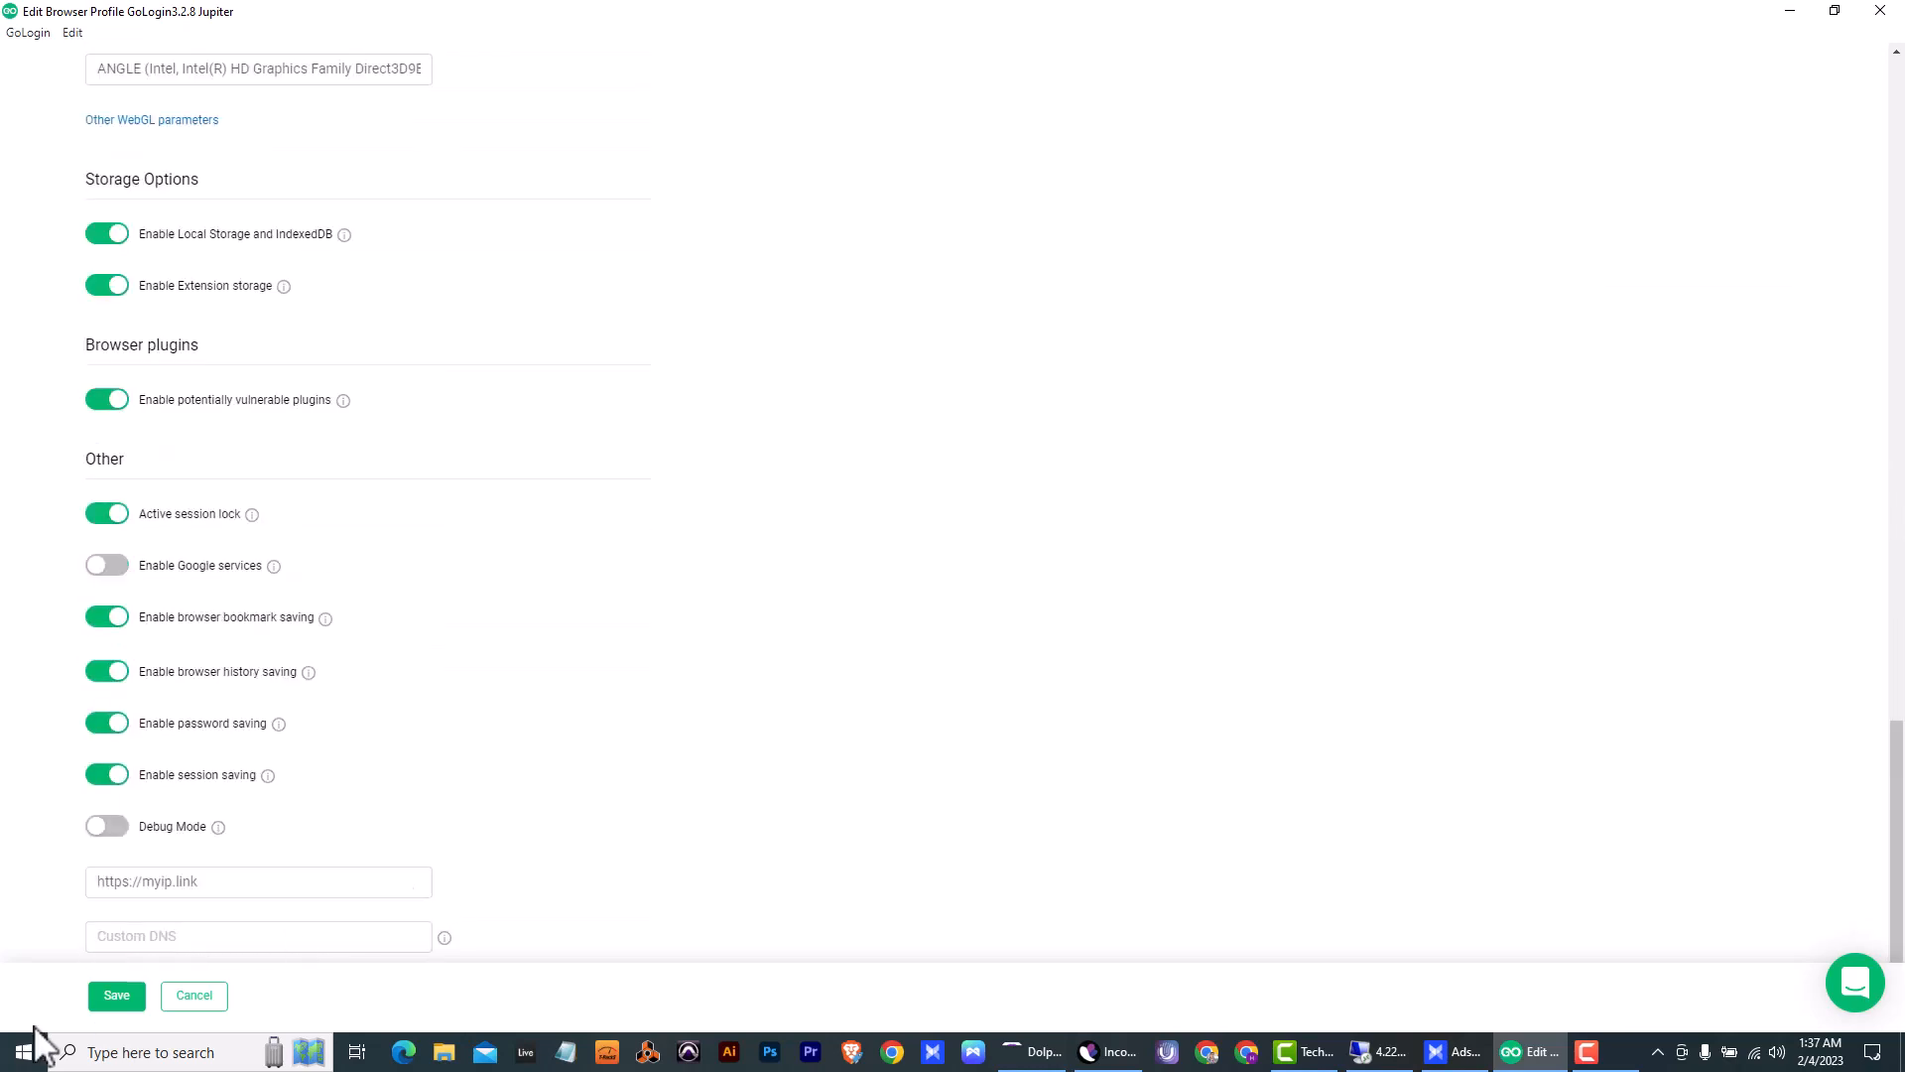
pyautogui.click(129, 997)
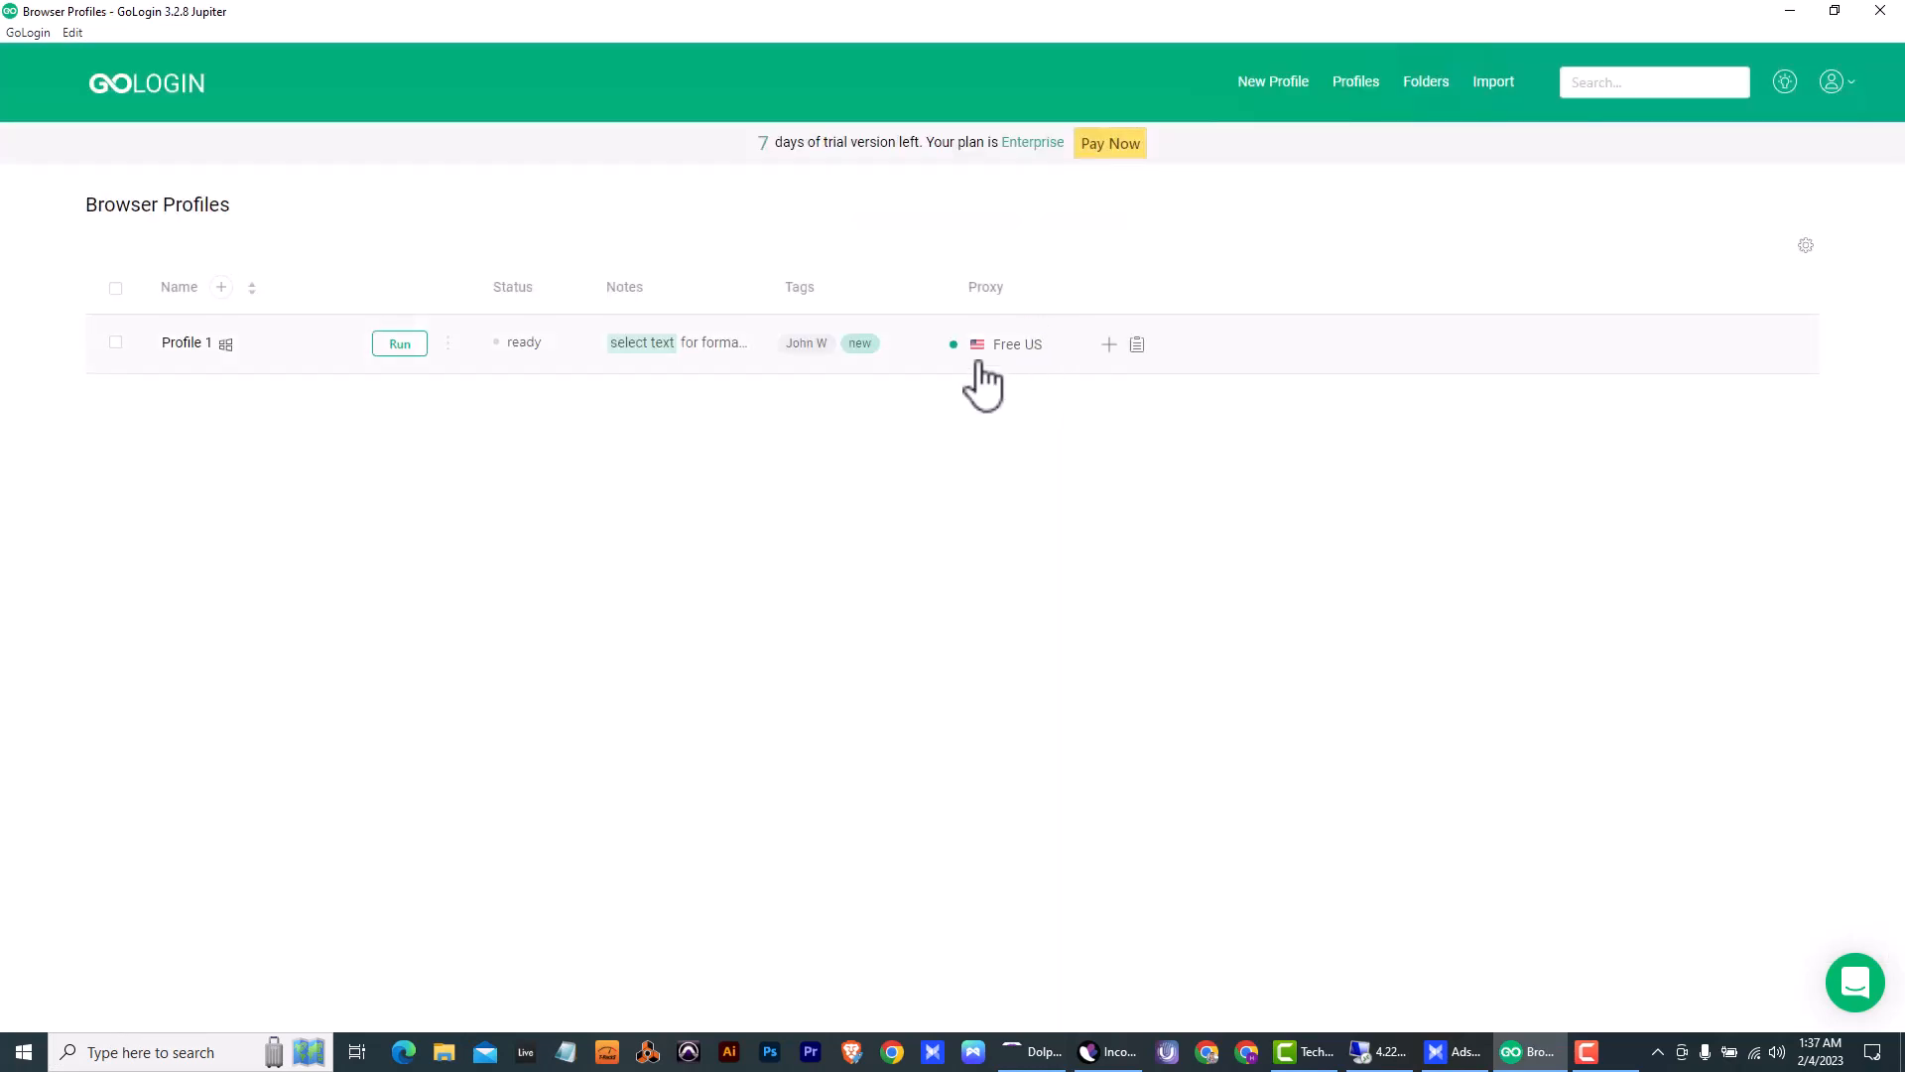
# - Run Profile 1, examine the disguise remarks and time zone details on whoer.net, and close the profile browser
pyautogui.click(399, 344)
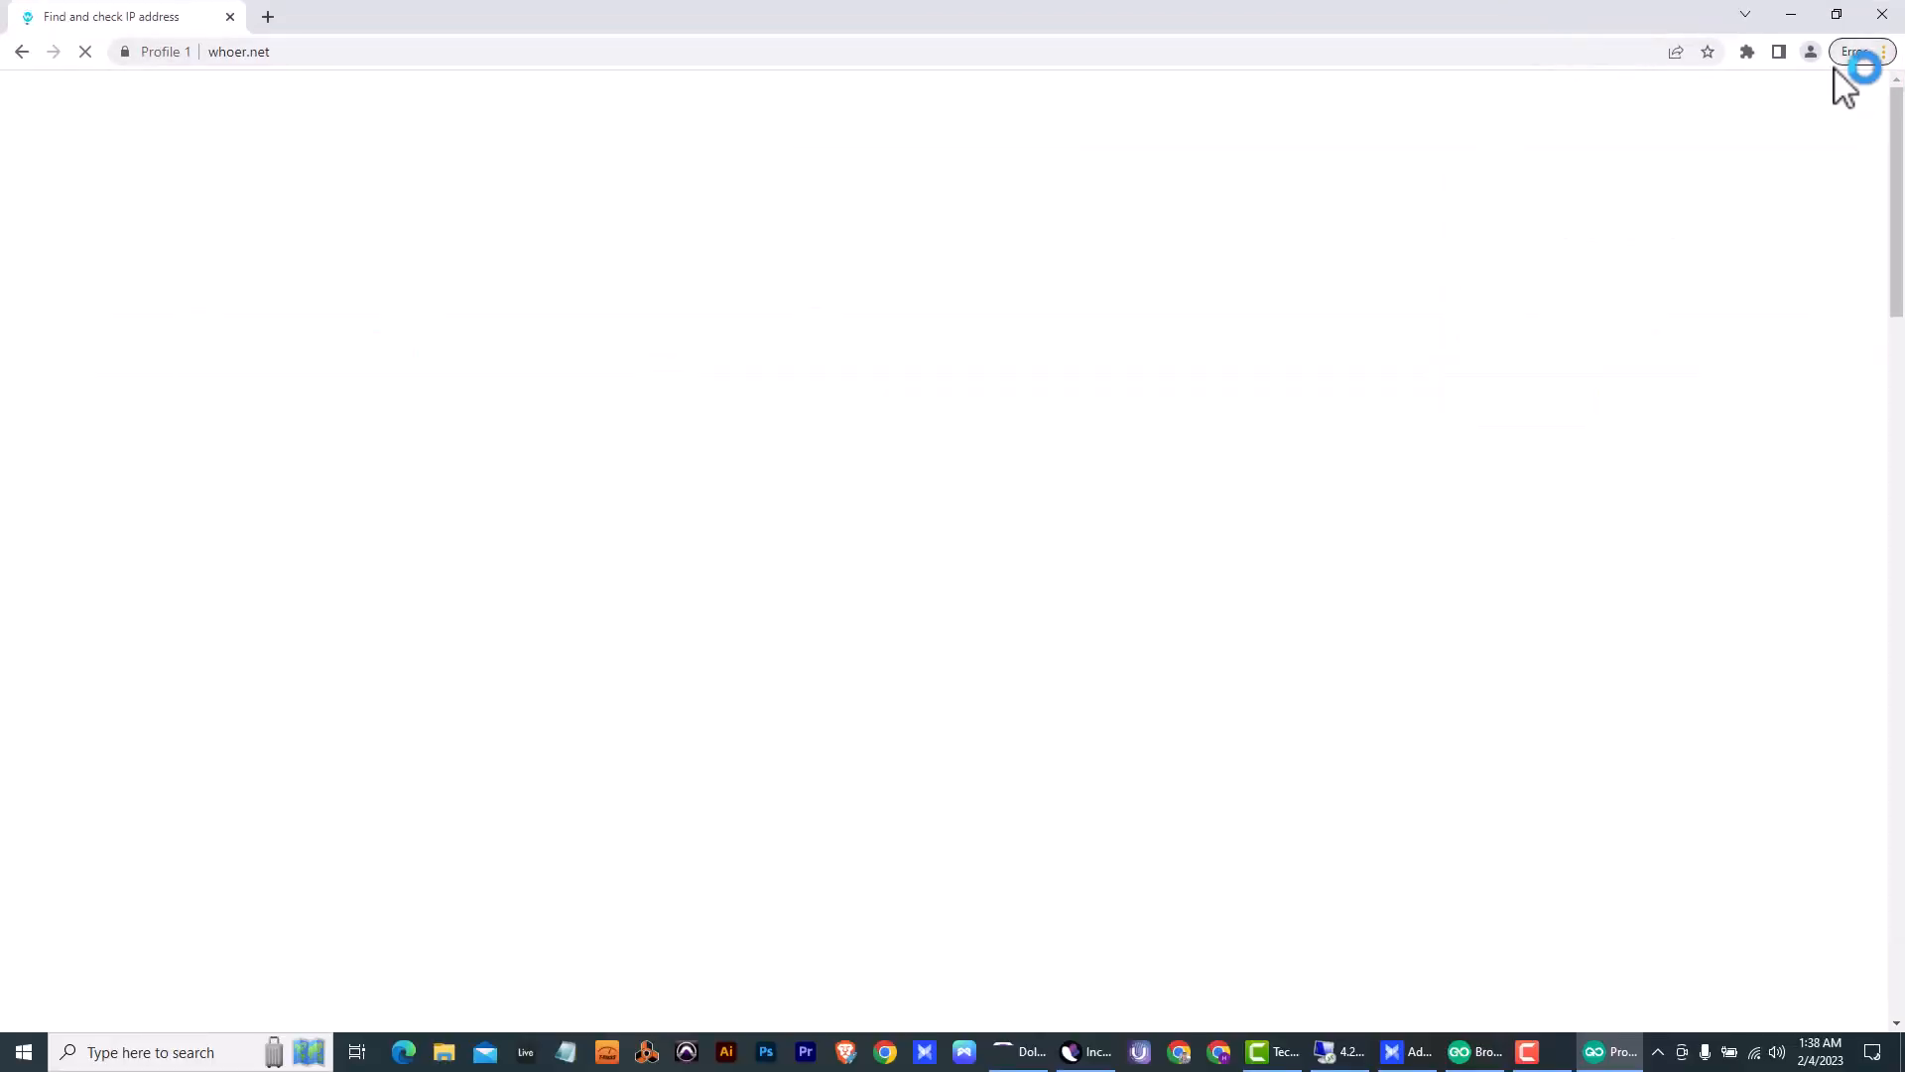
pyautogui.click(1856, 54)
pyautogui.click(1316, 149)
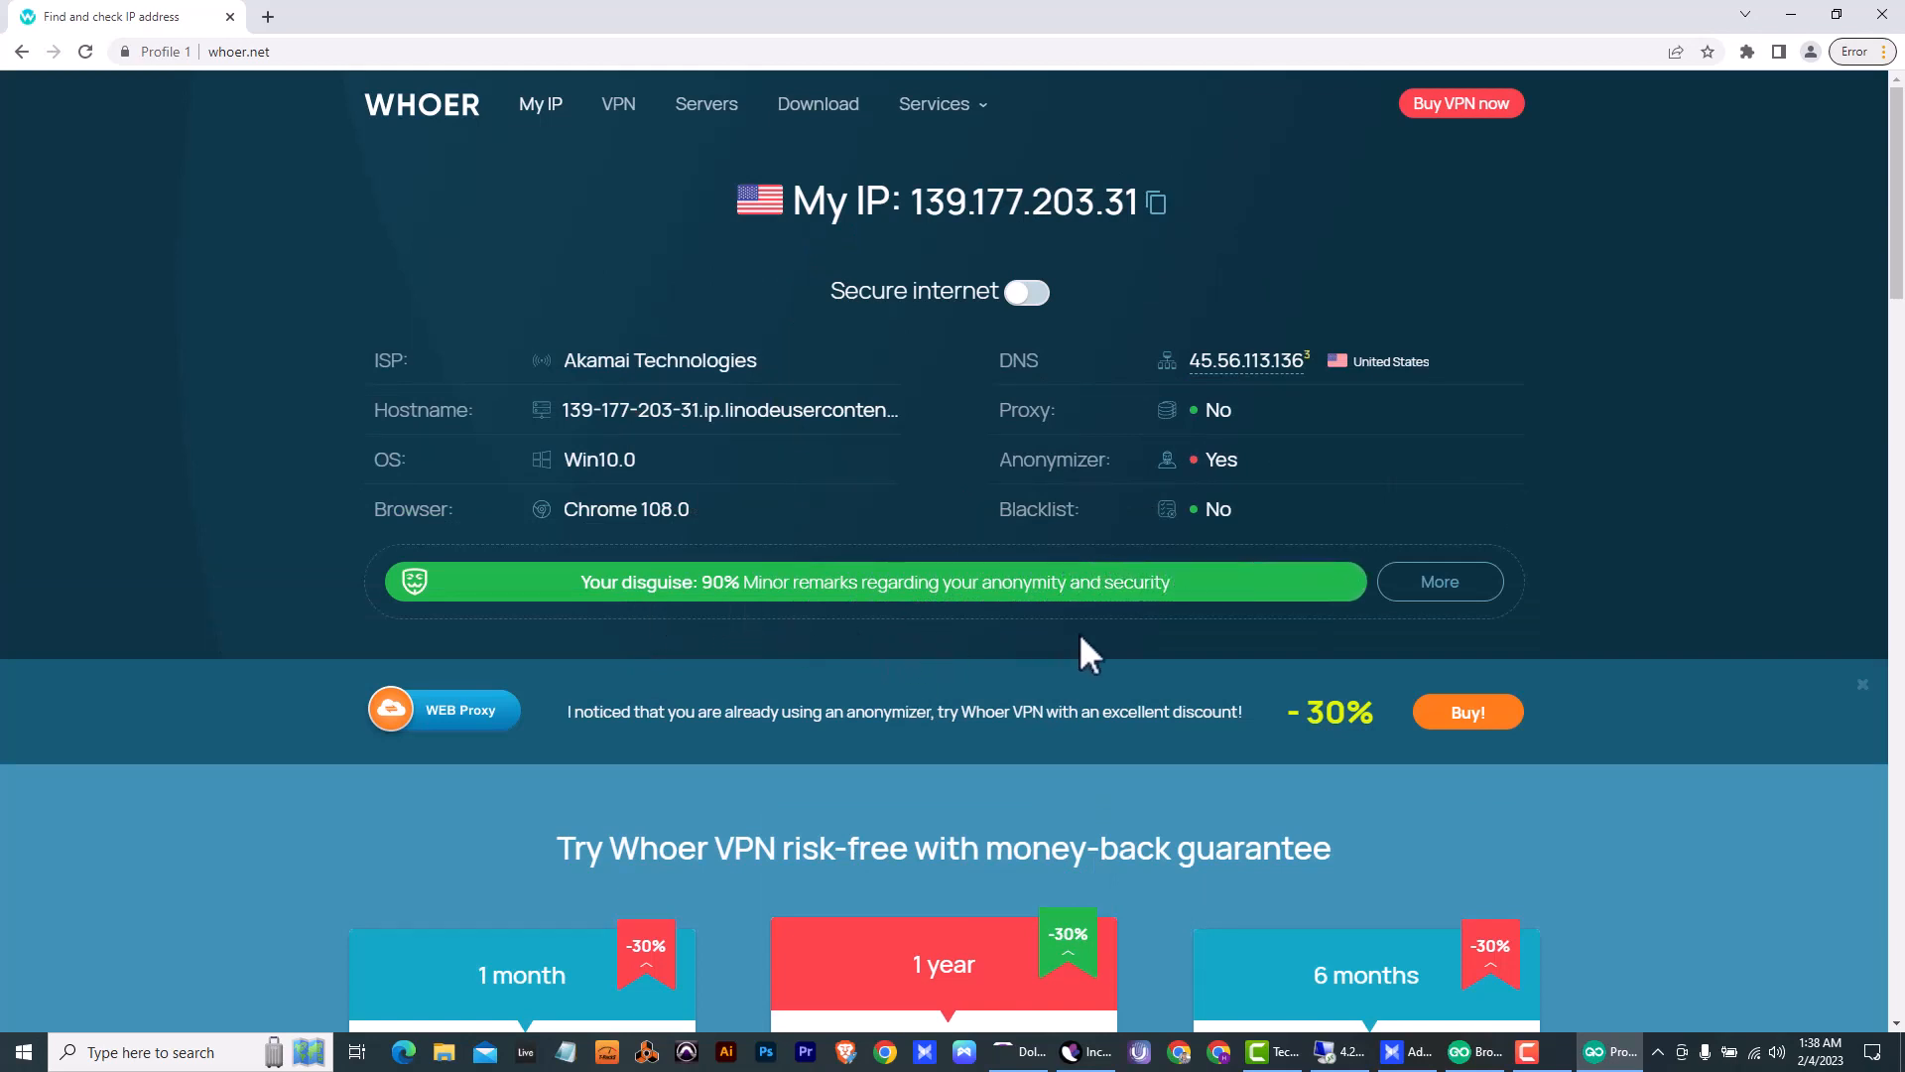
pyautogui.click(1441, 584)
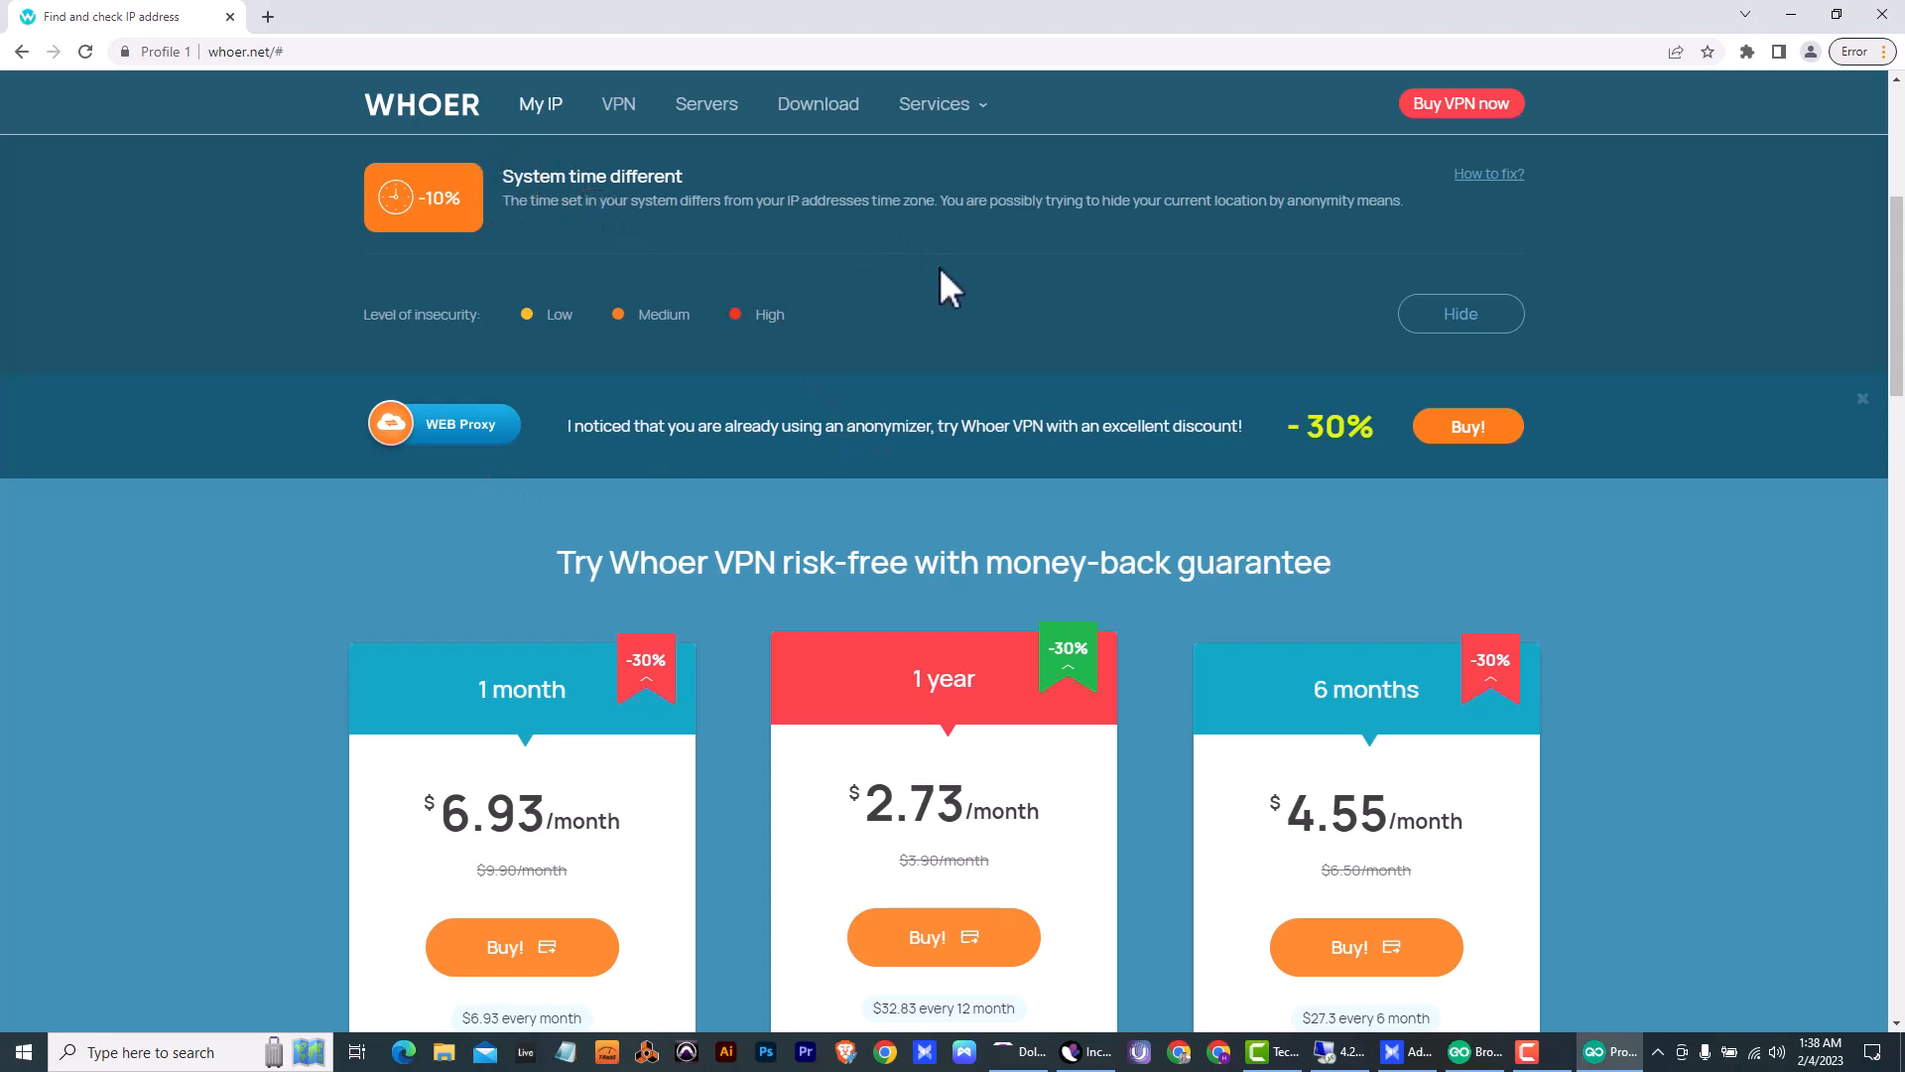
pyautogui.scroll(-8, 939, 266)
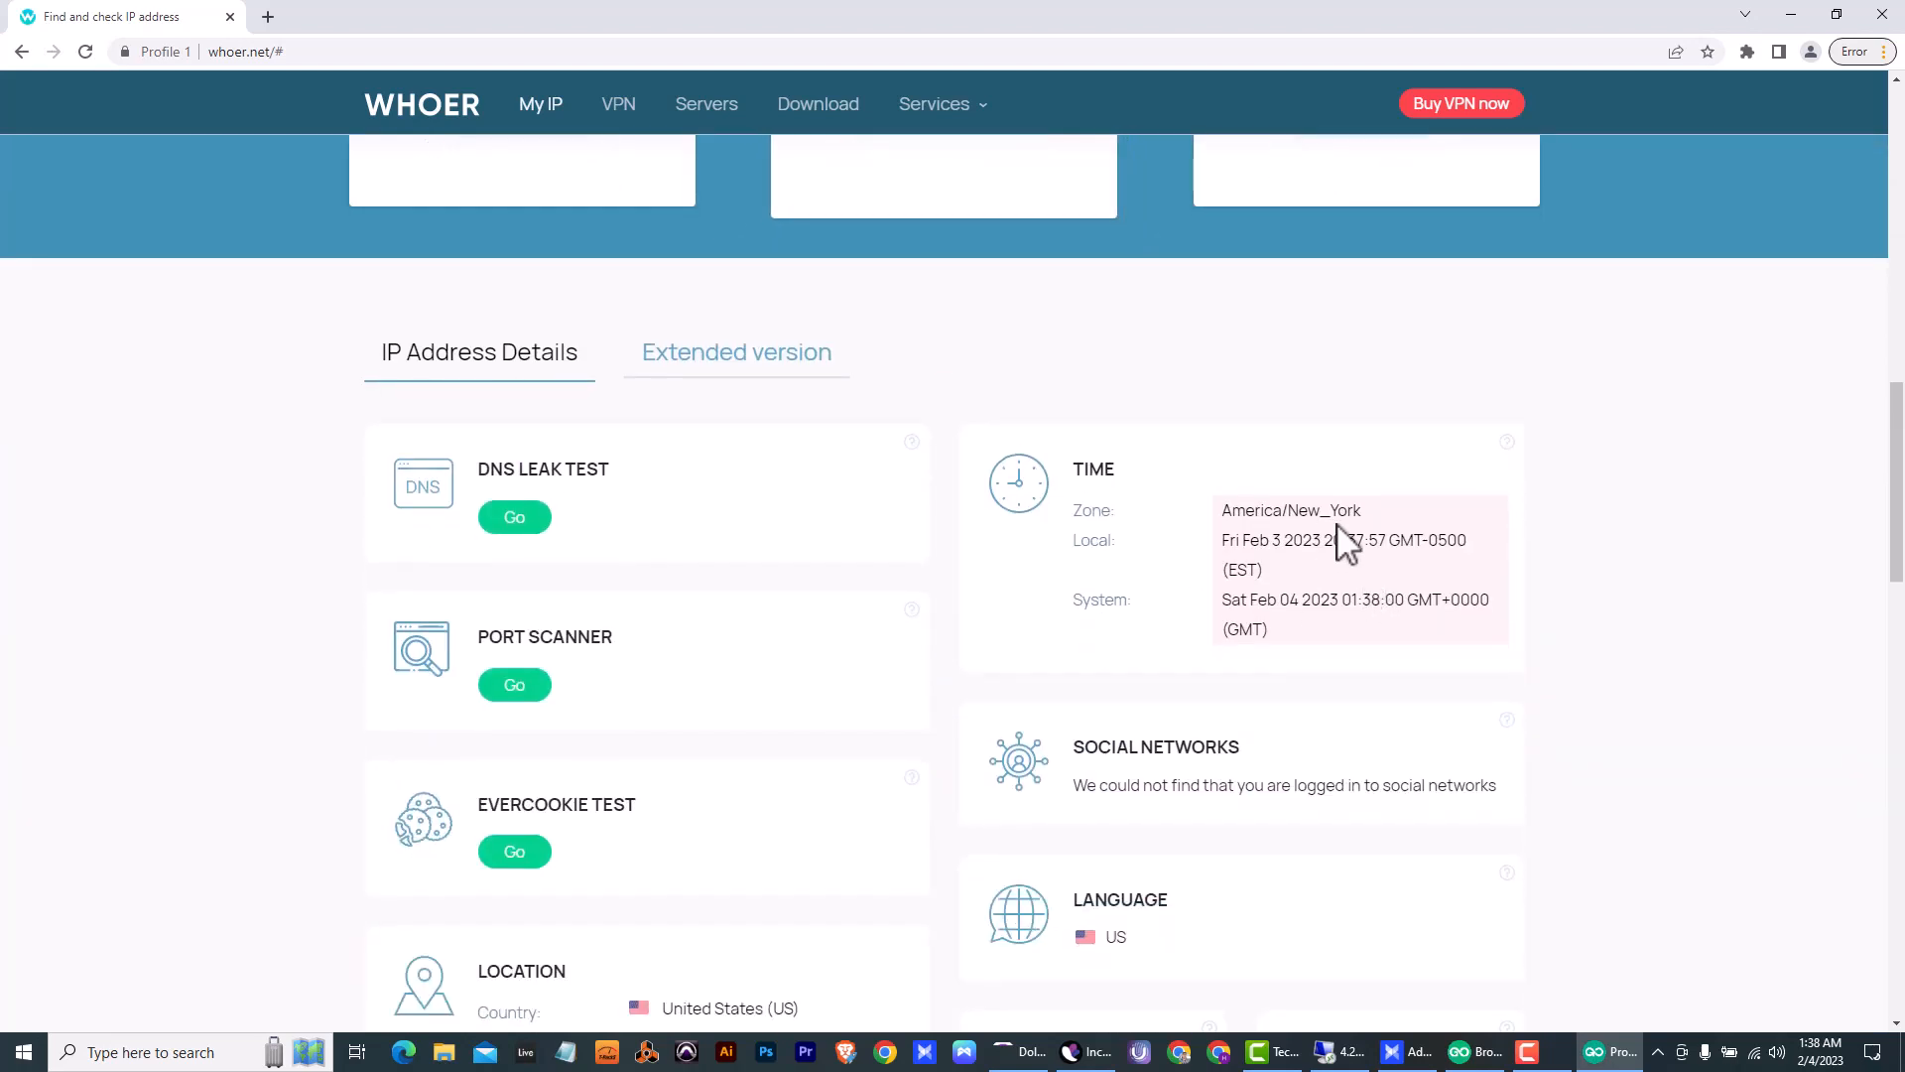
pyautogui.click(1246, 608)
pyautogui.click(1882, 14)
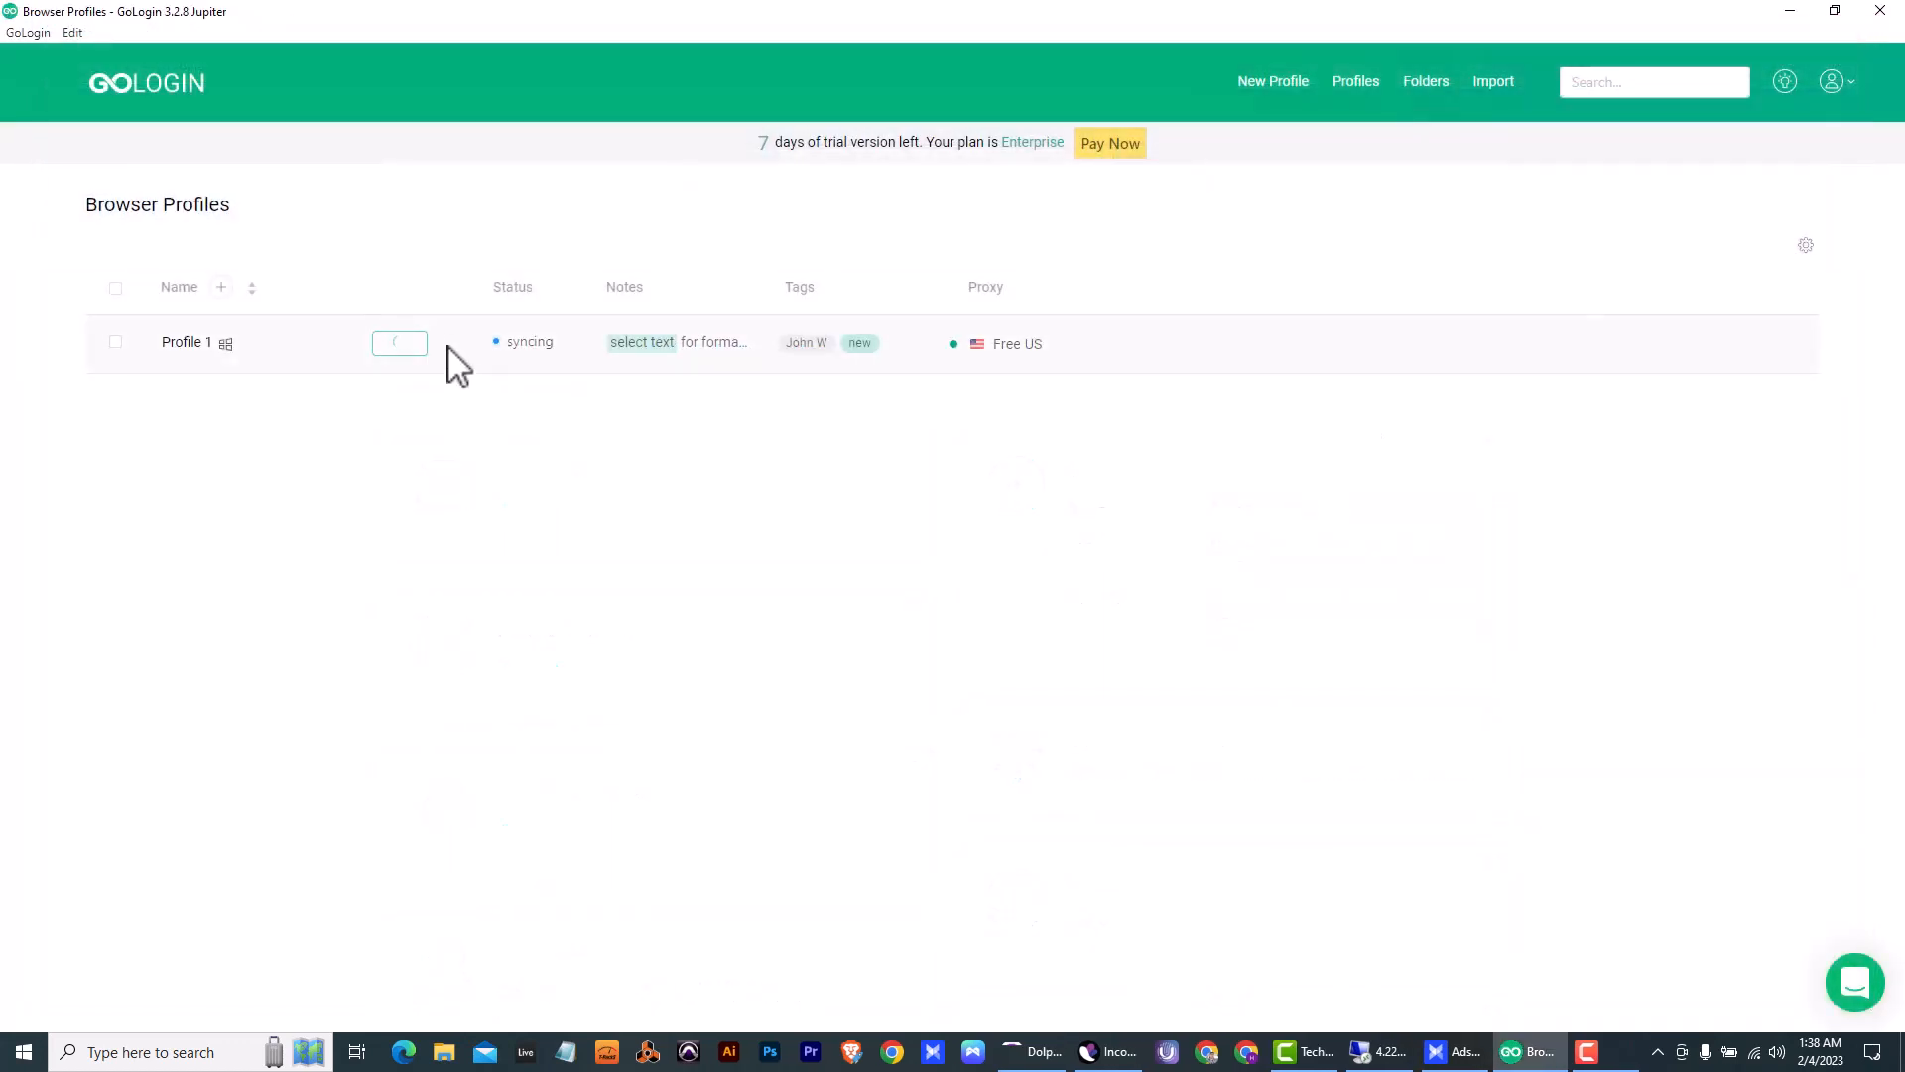
# - Reopen Profile 1's settings, find the America/New_York (-05:00) timezone by searching for "new", select it and save the profile
pyautogui.click(448, 346)
pyautogui.click(437, 414)
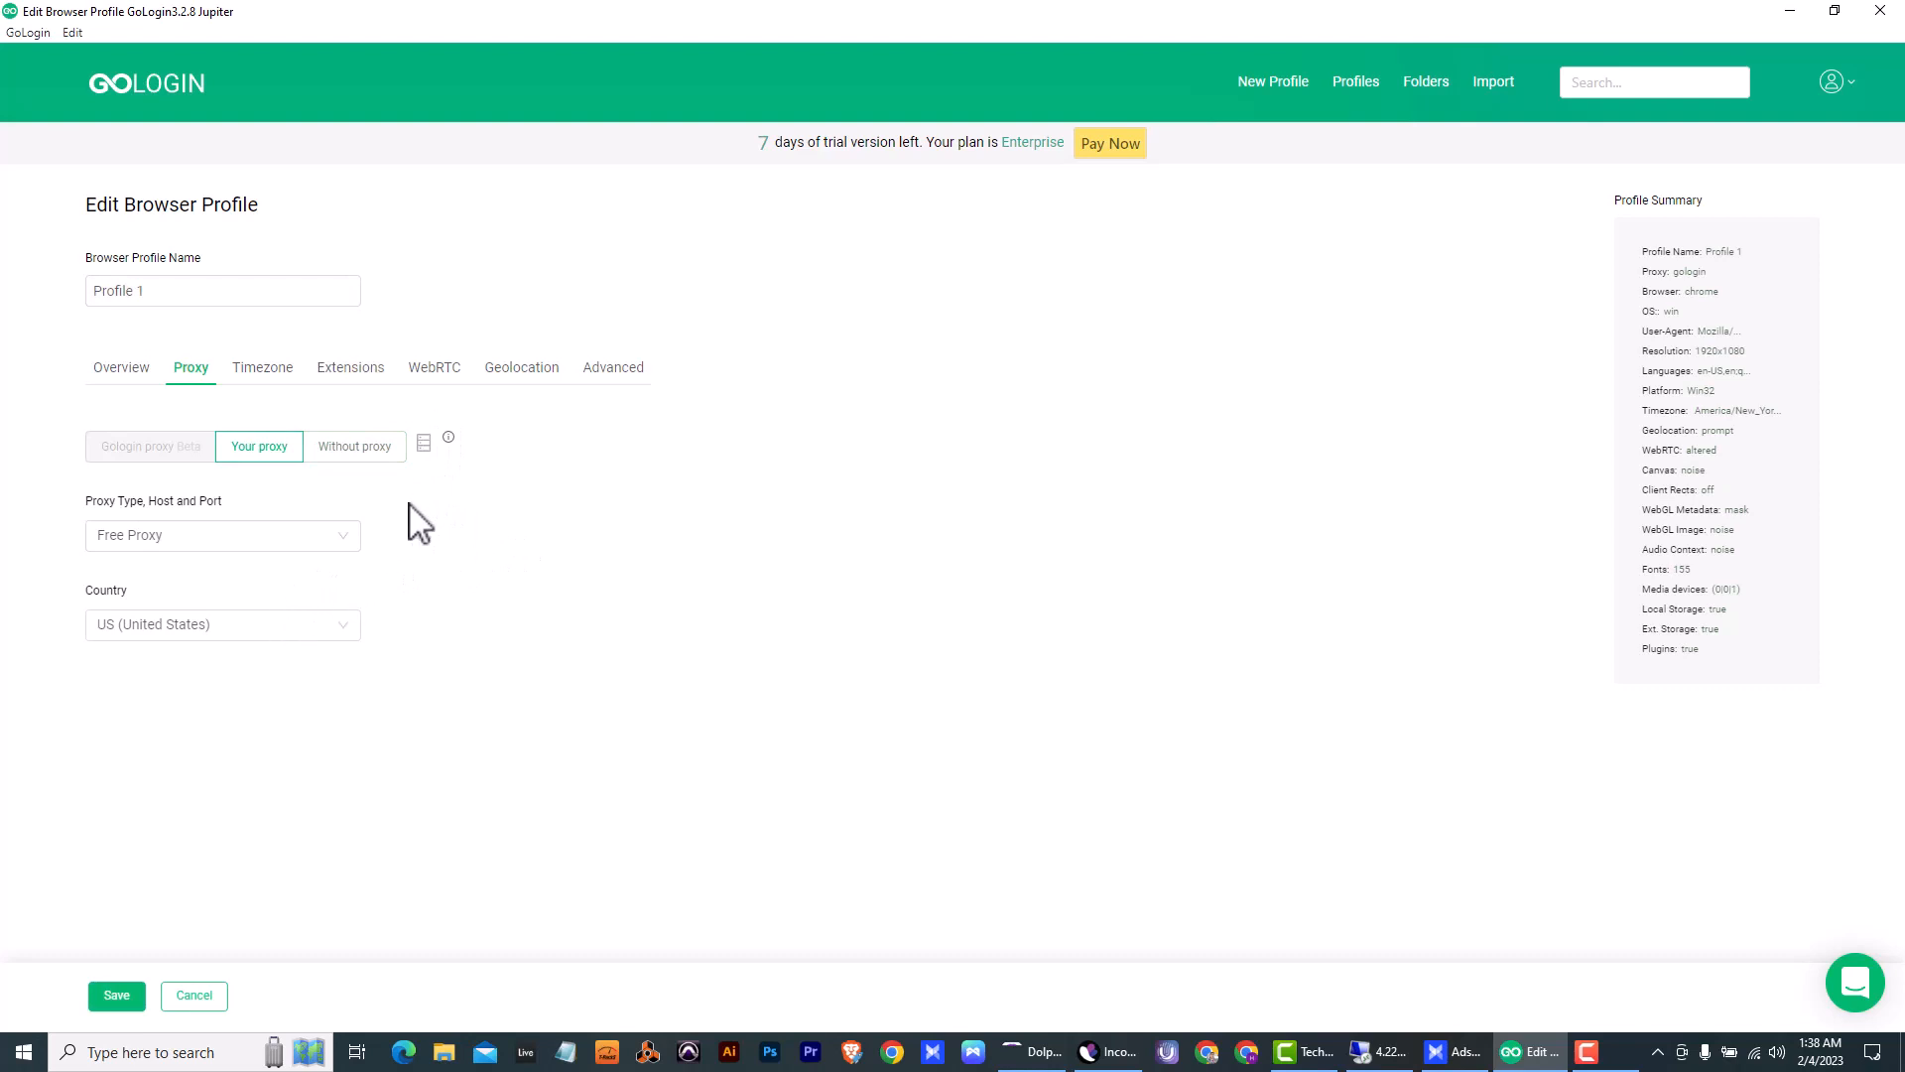
pyautogui.click(286, 374)
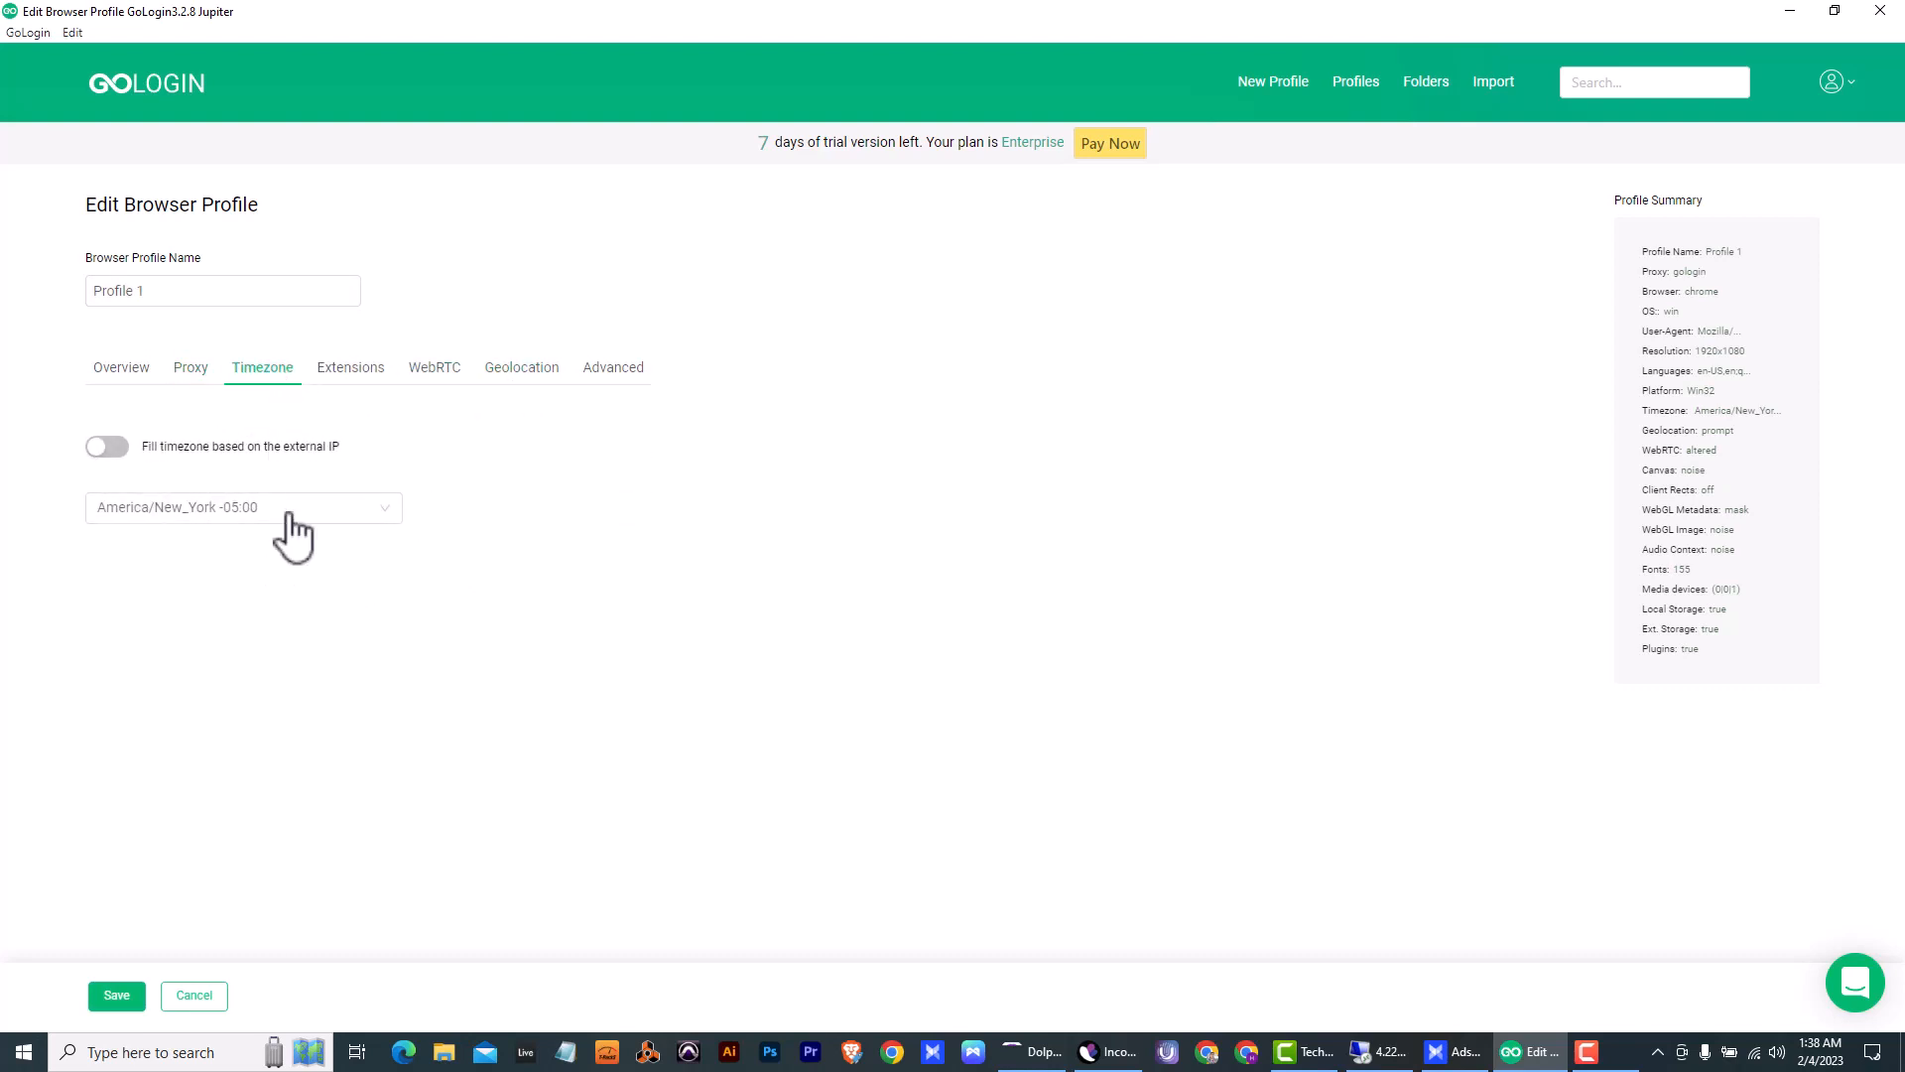
pyautogui.click(307, 512)
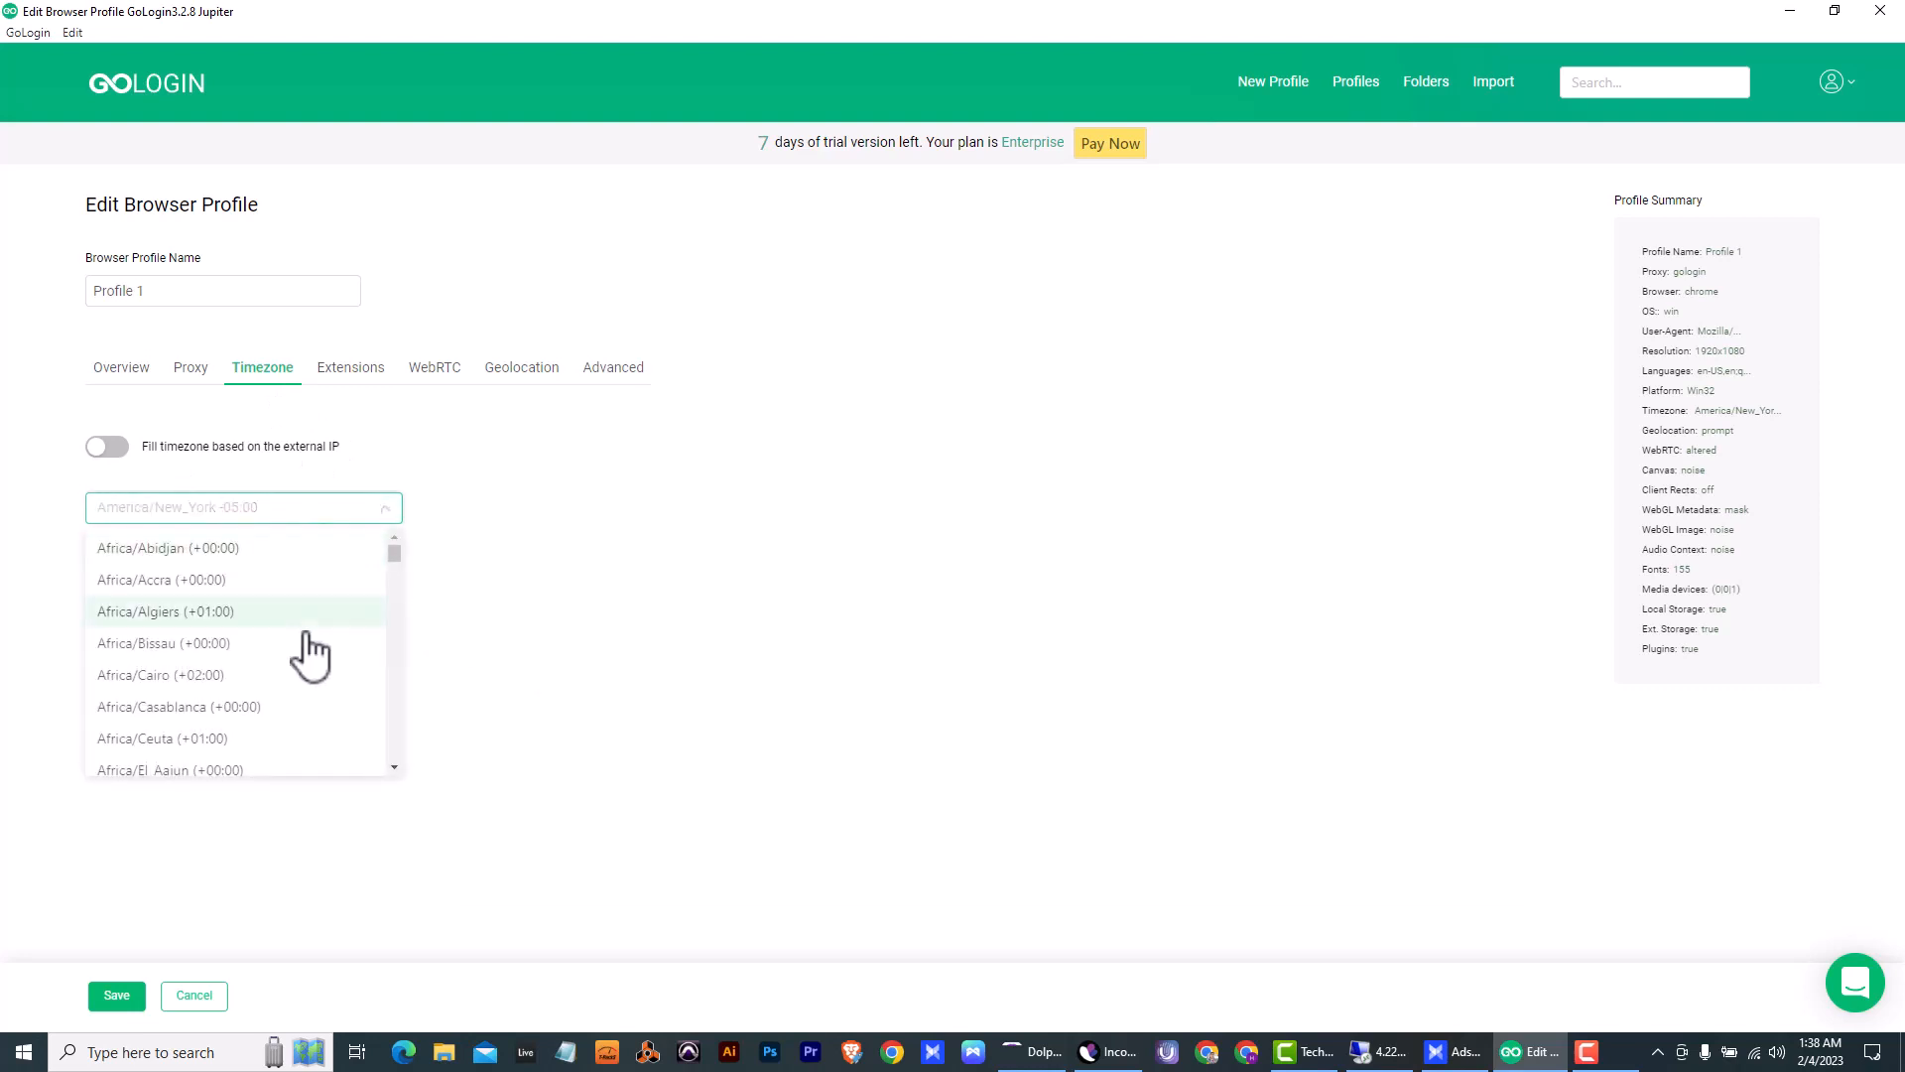
pyautogui.scroll(-3, 314, 650)
pyautogui.scroll(-5, 315, 657)
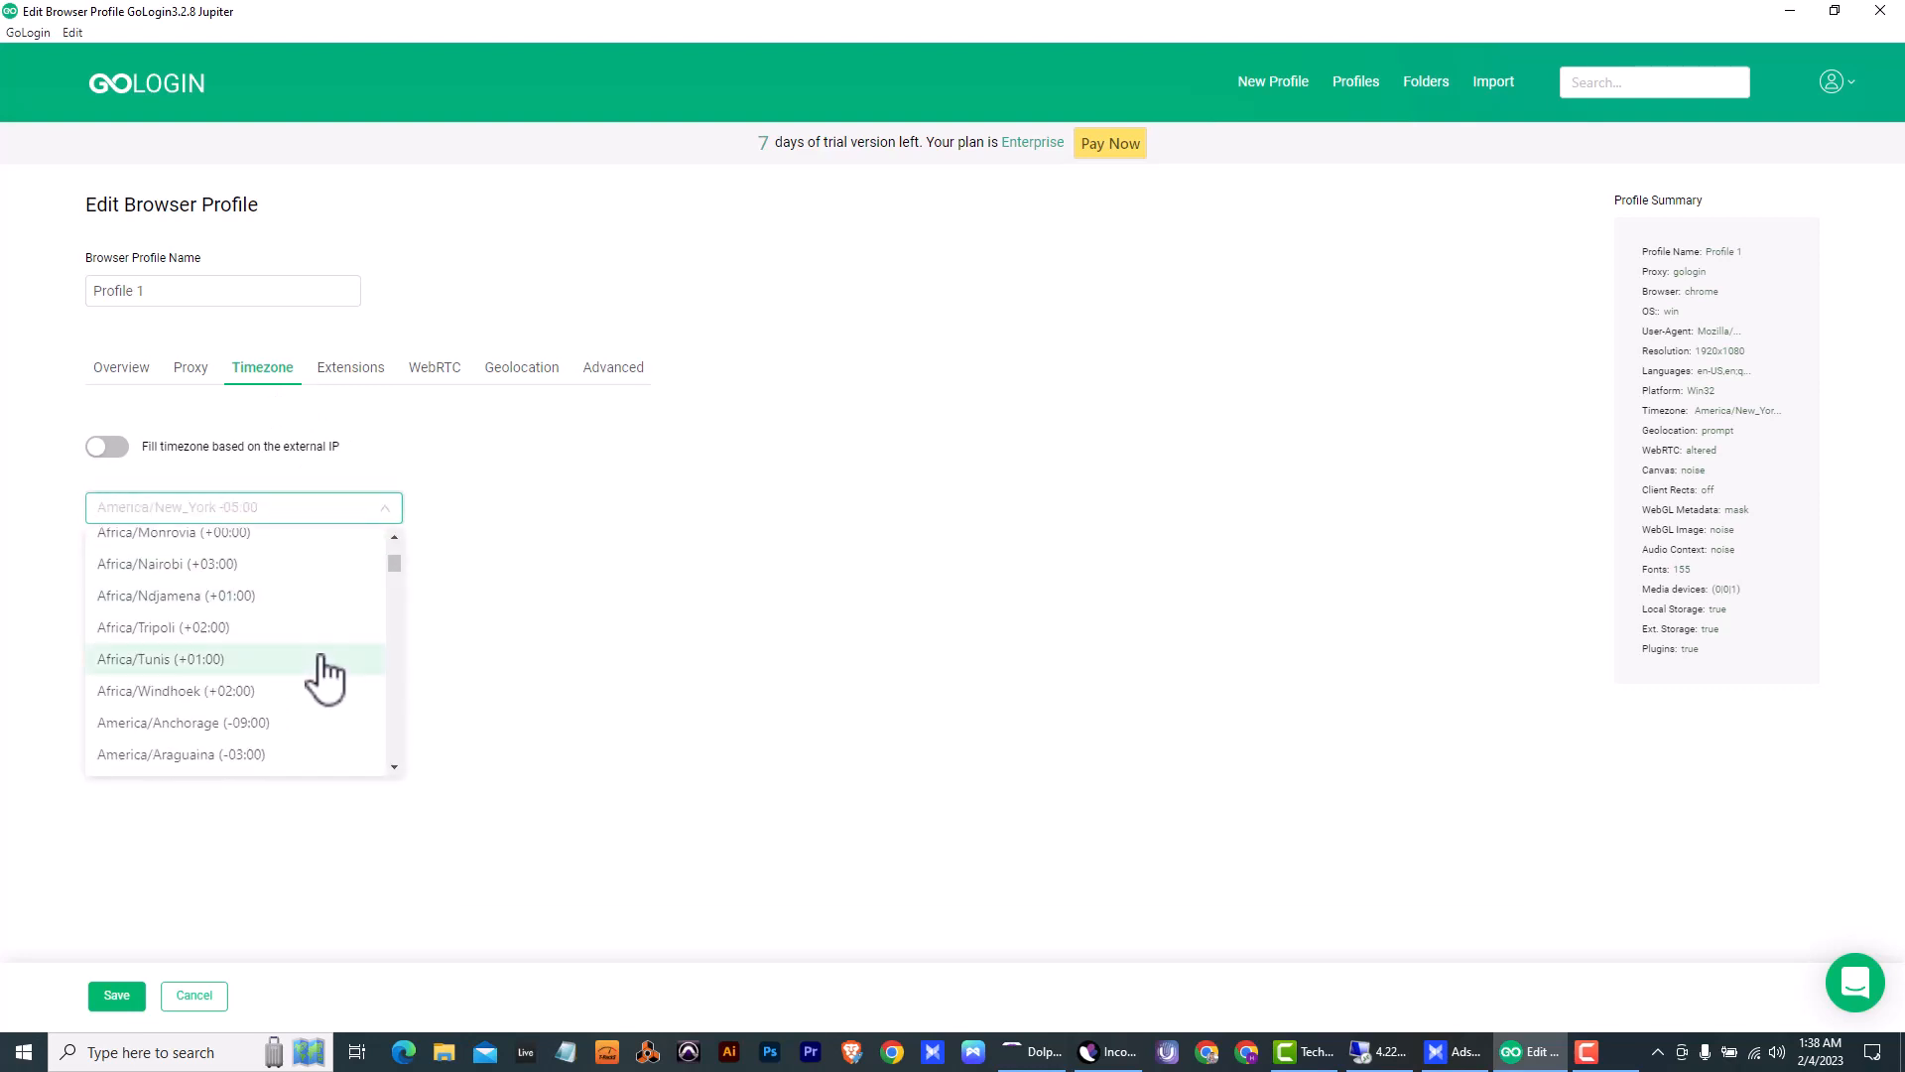
pyautogui.scroll(-2, 328, 678)
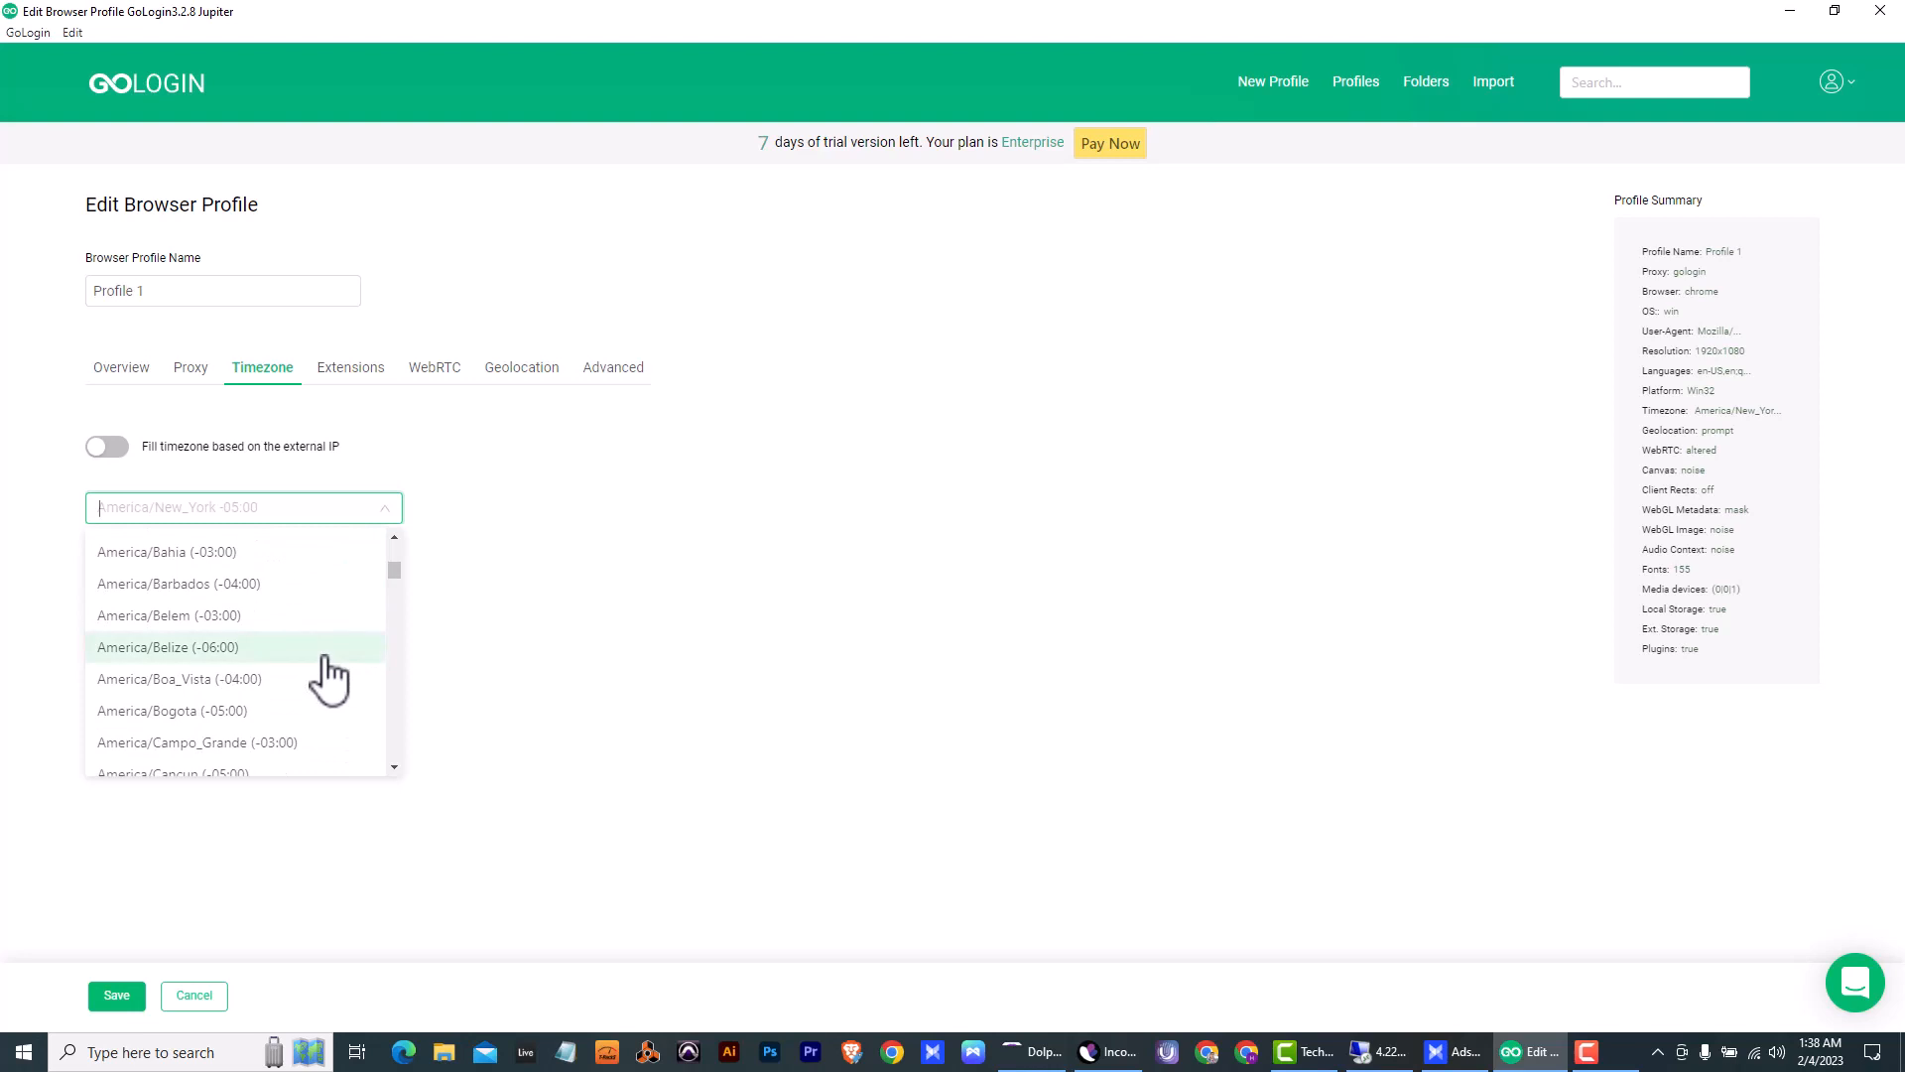
pyautogui.scroll(-2, 324, 655)
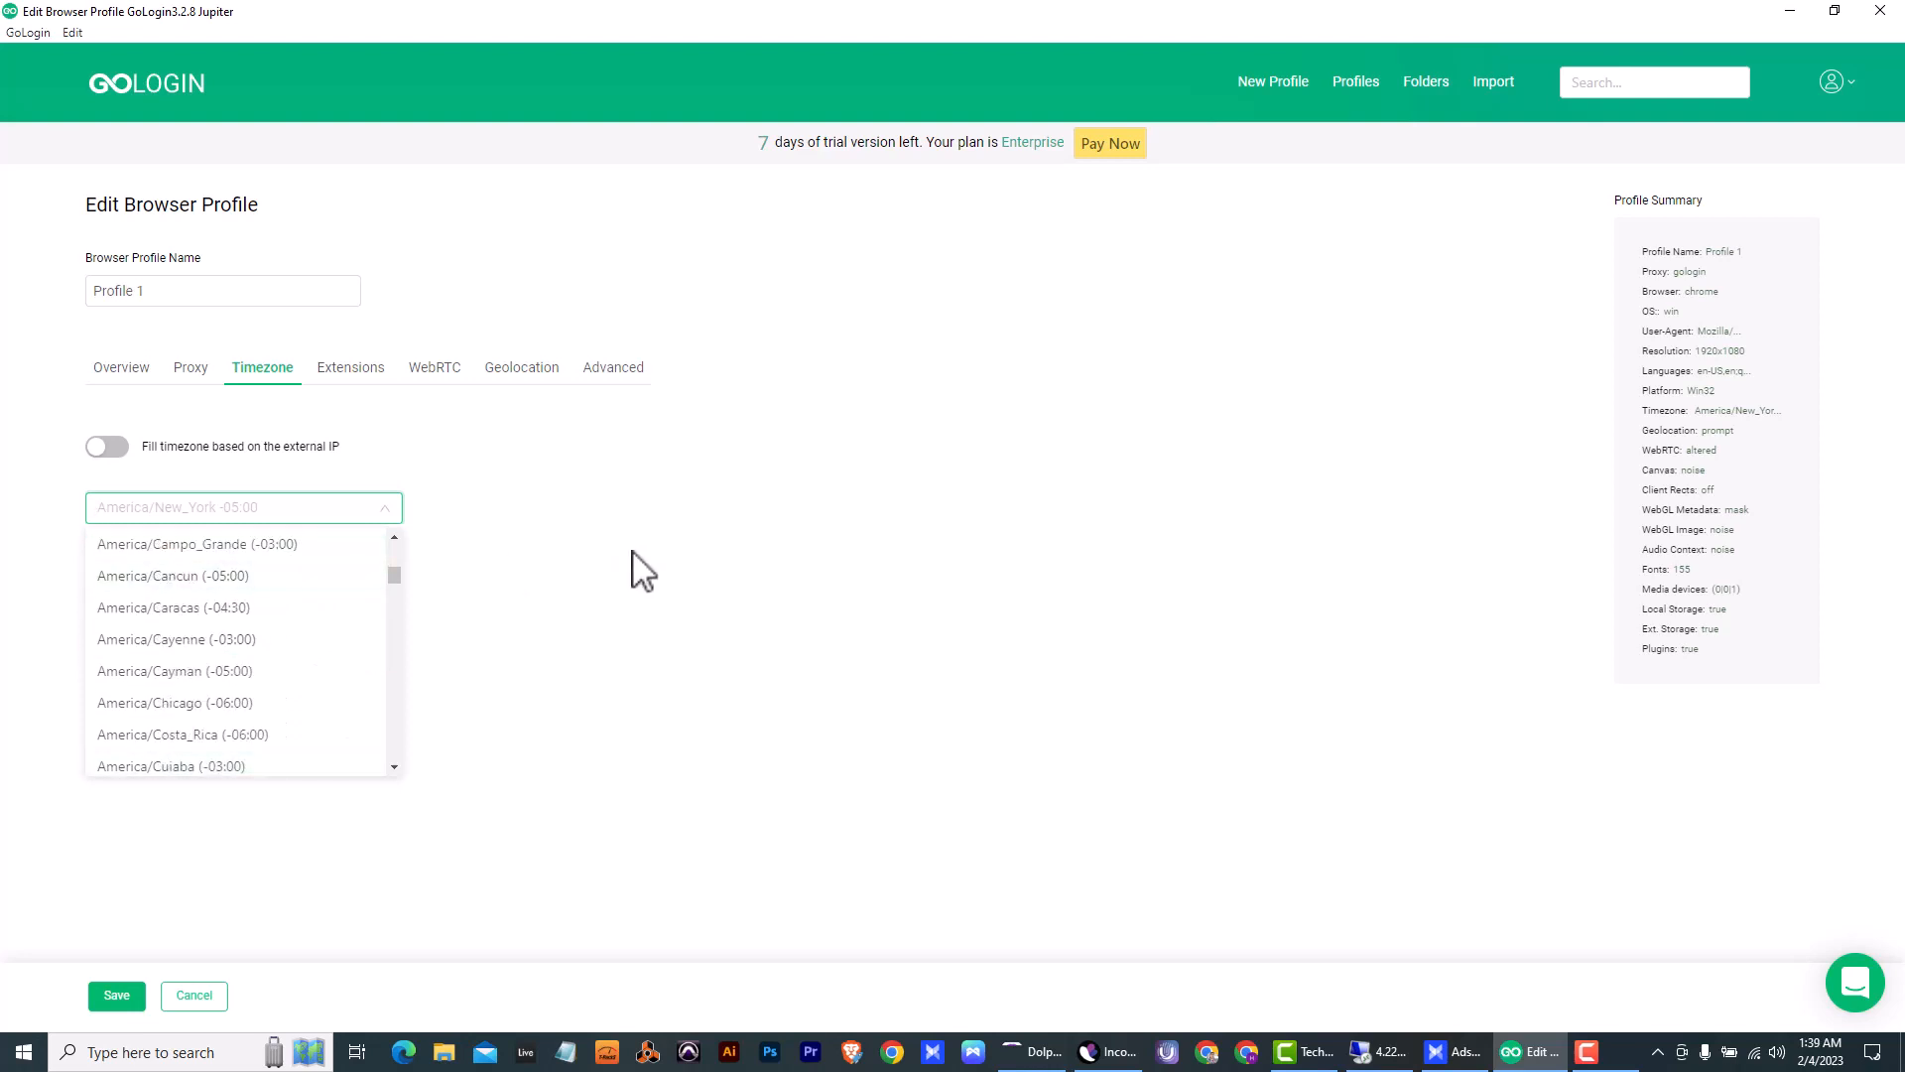
pyautogui.write('newo')
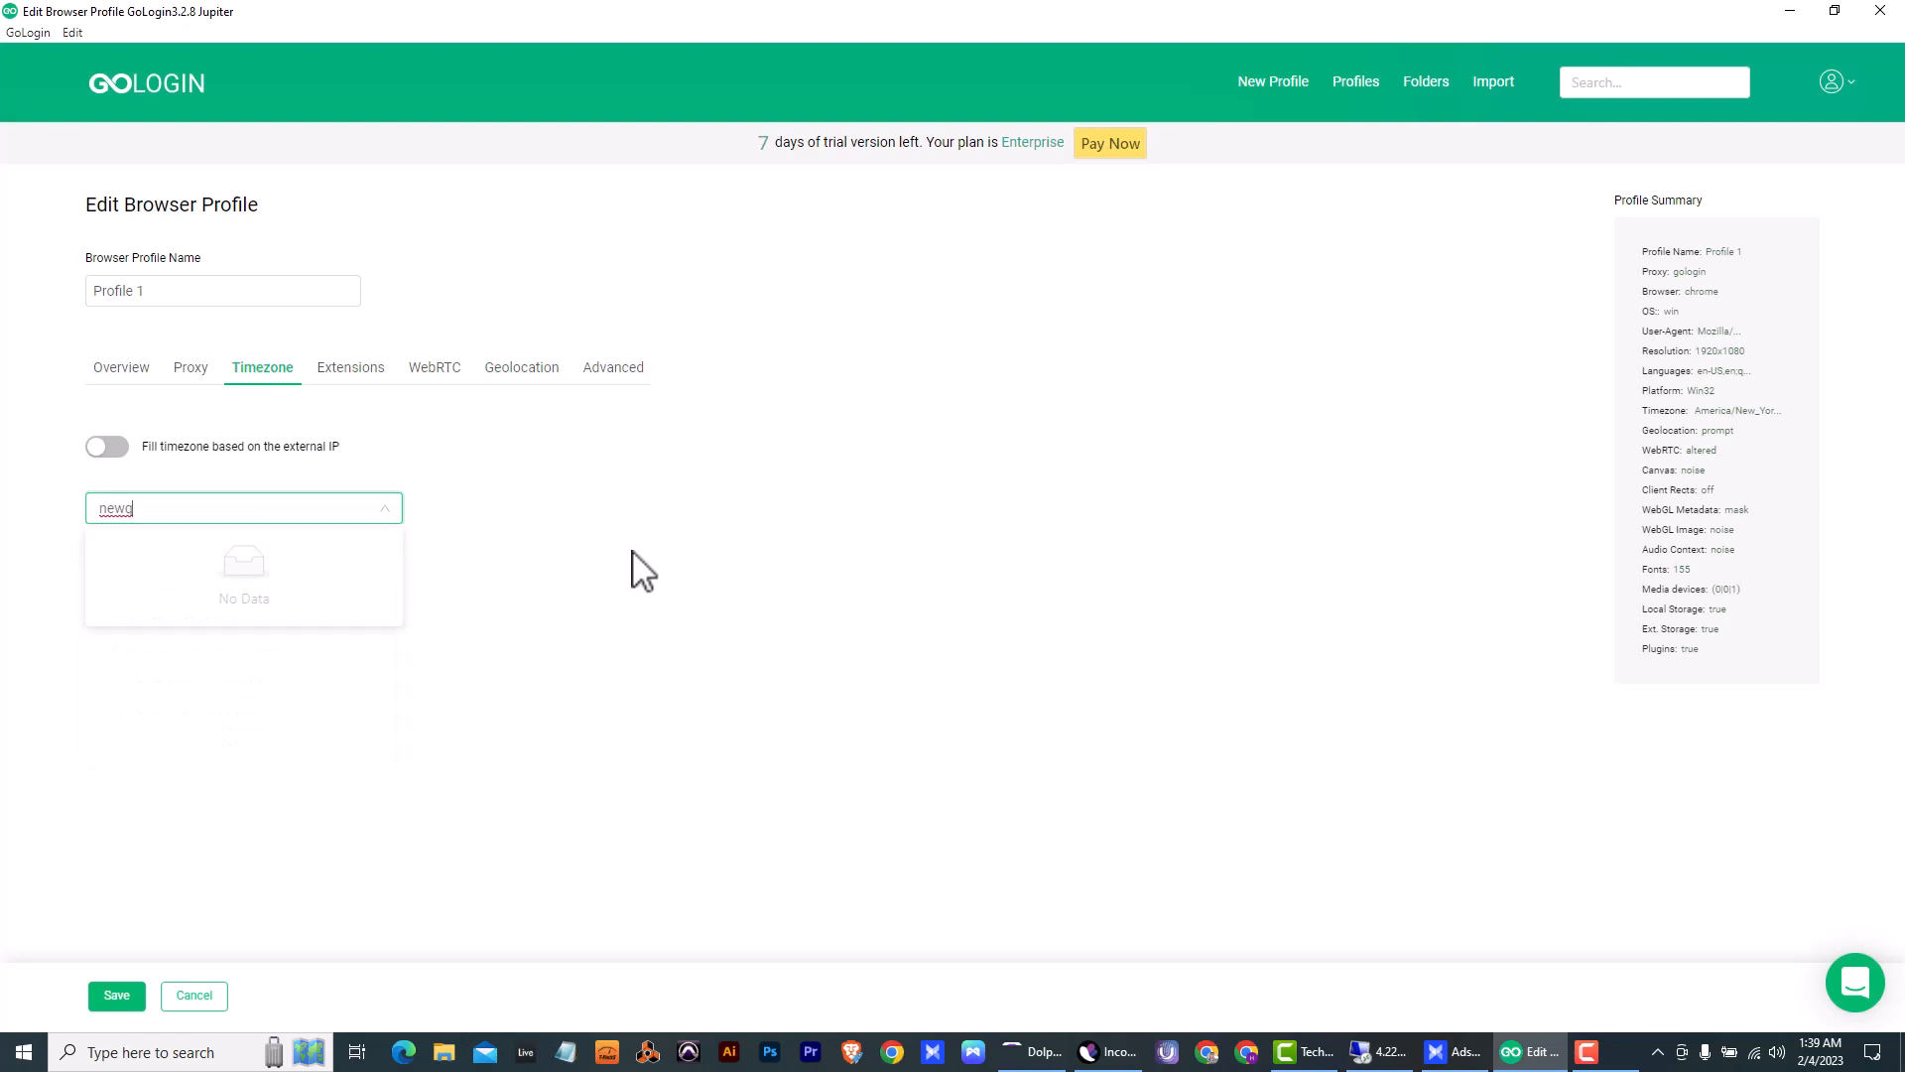
pyautogui.press('BackSpace')
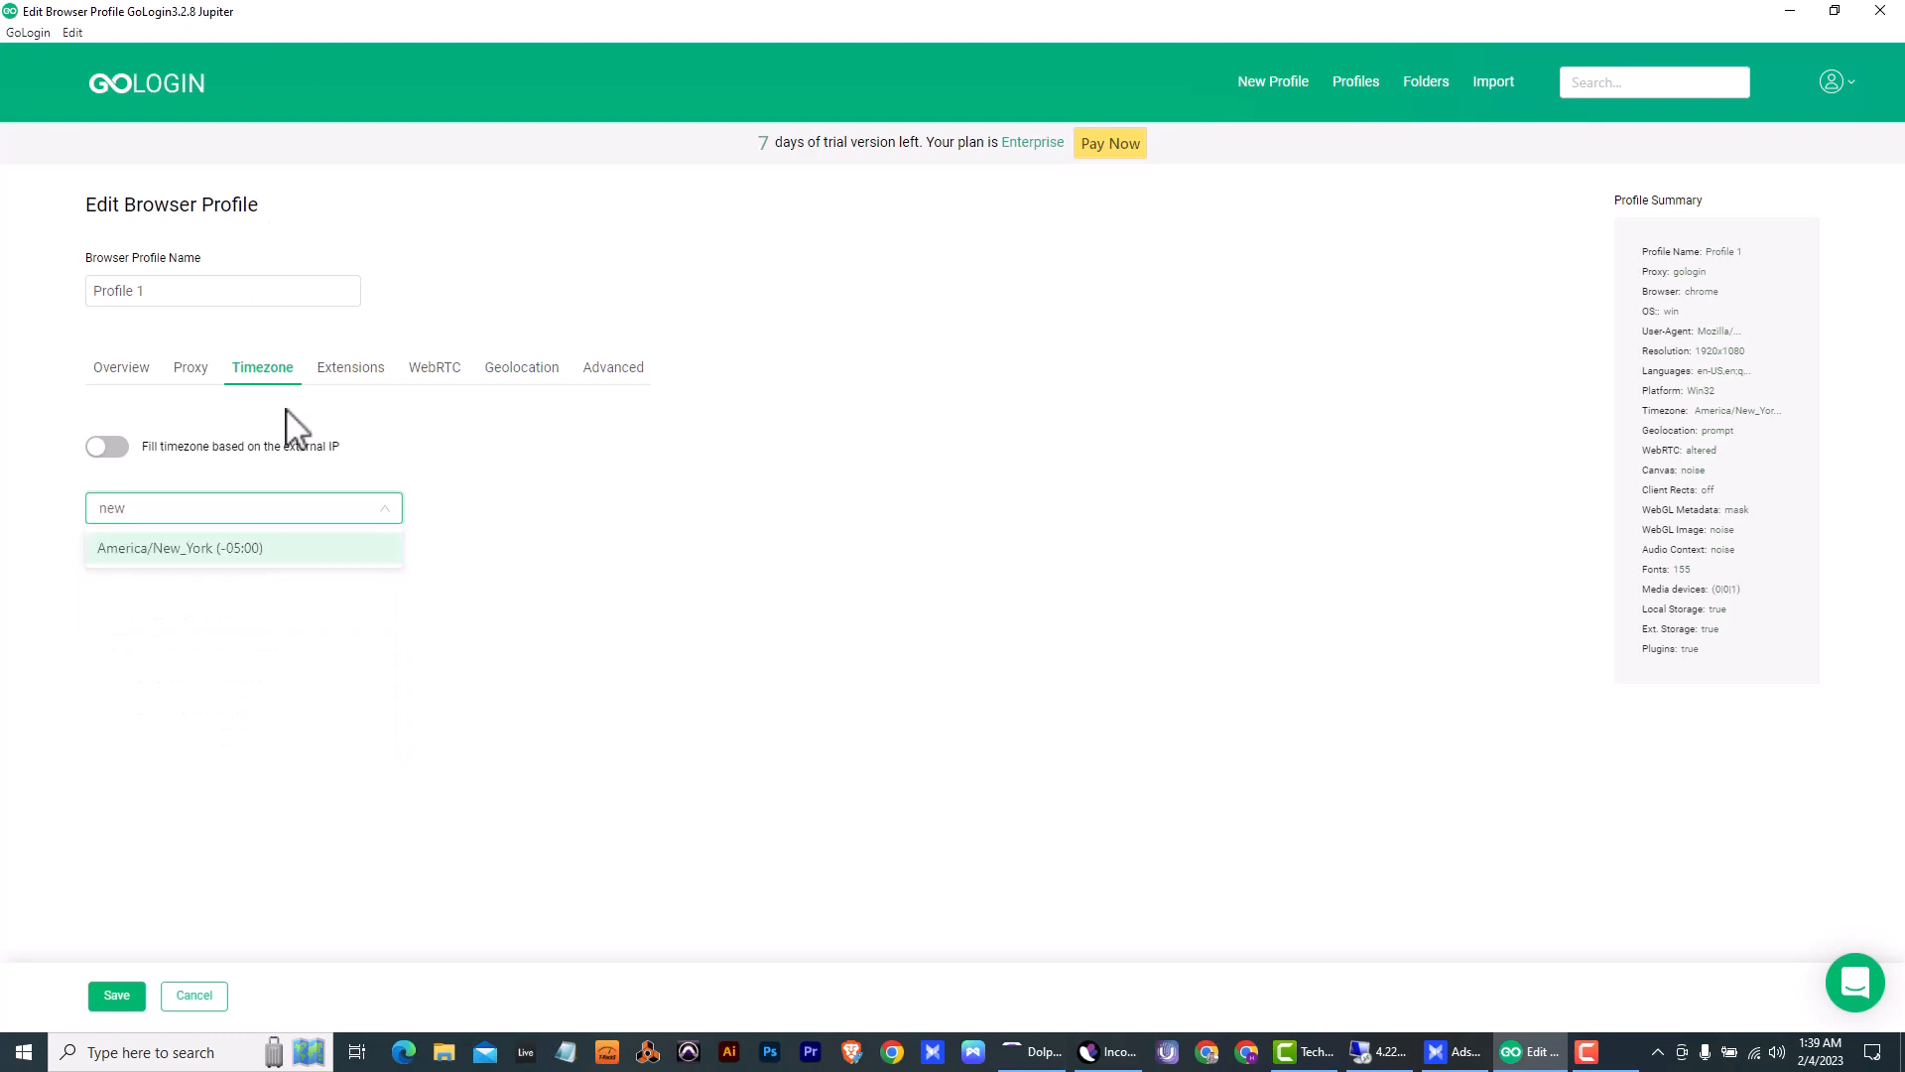
pyautogui.click(235, 550)
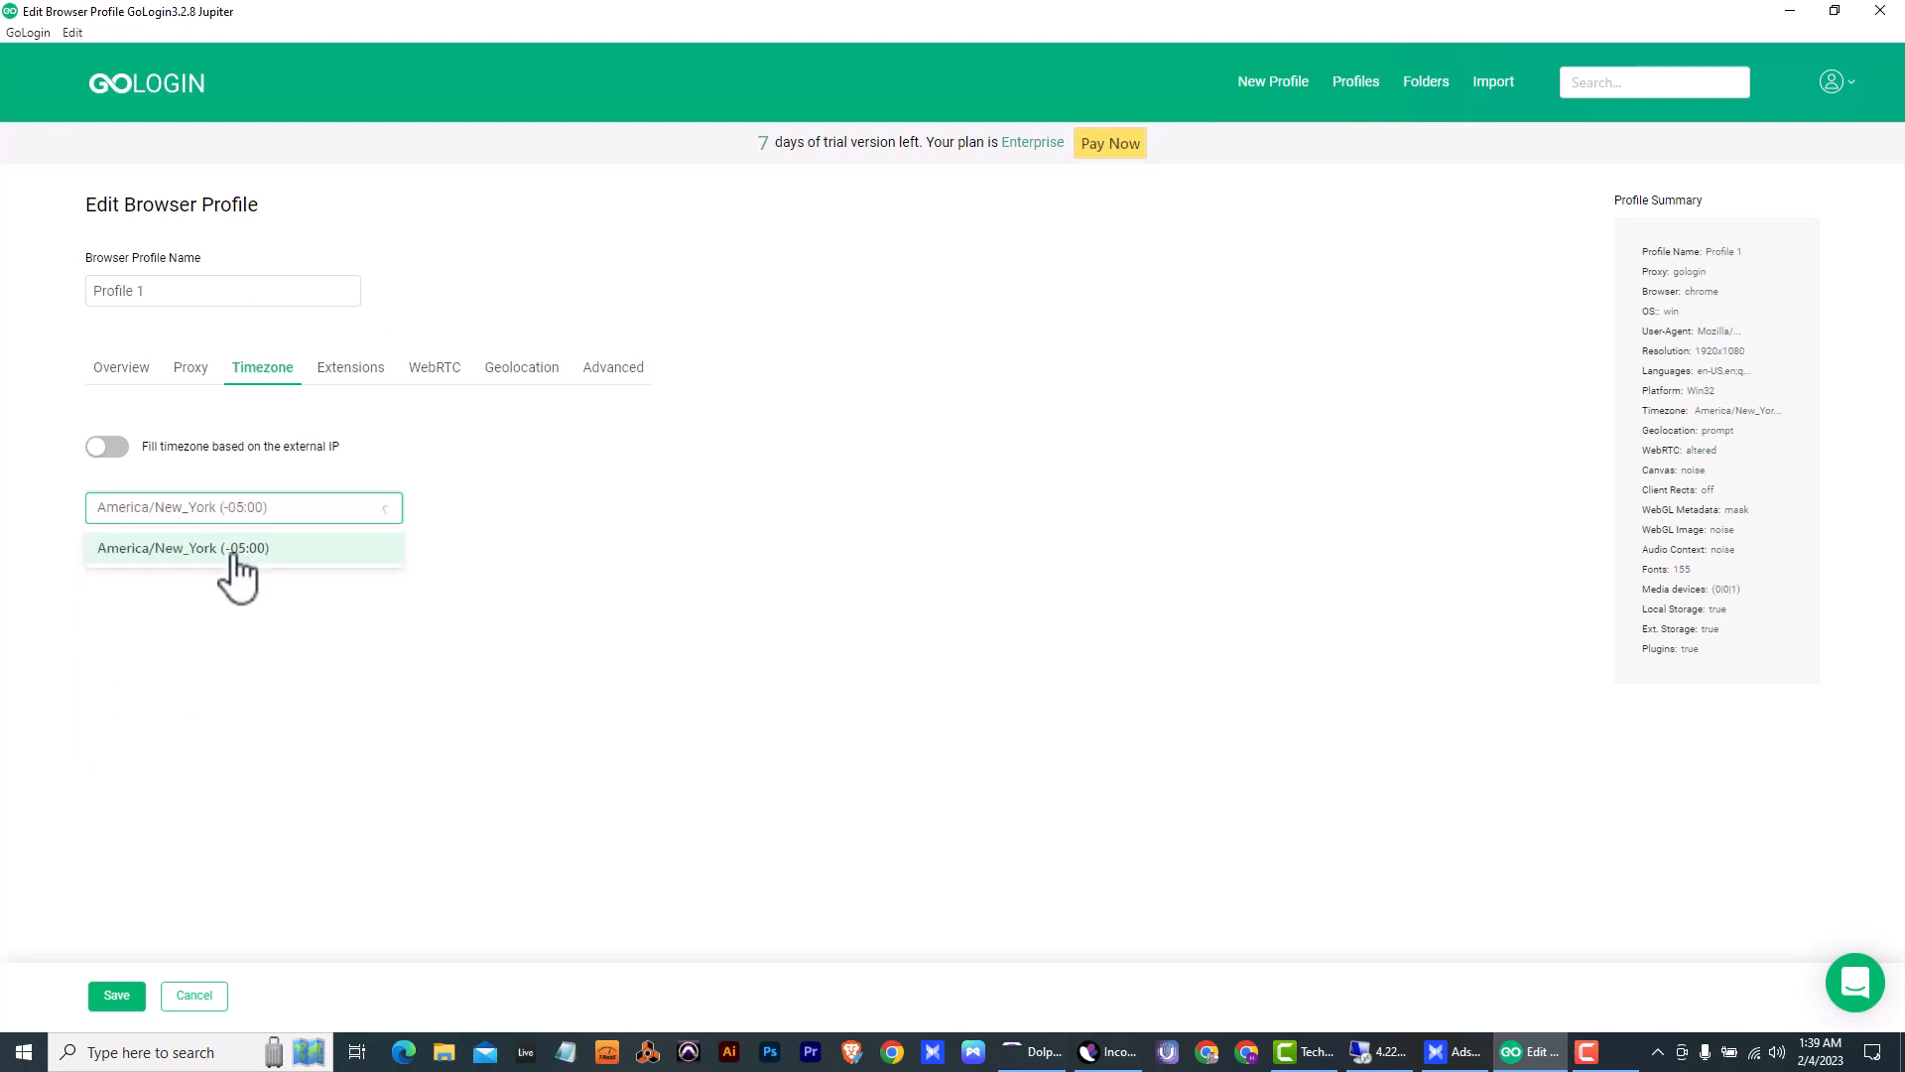
pyautogui.click(123, 995)
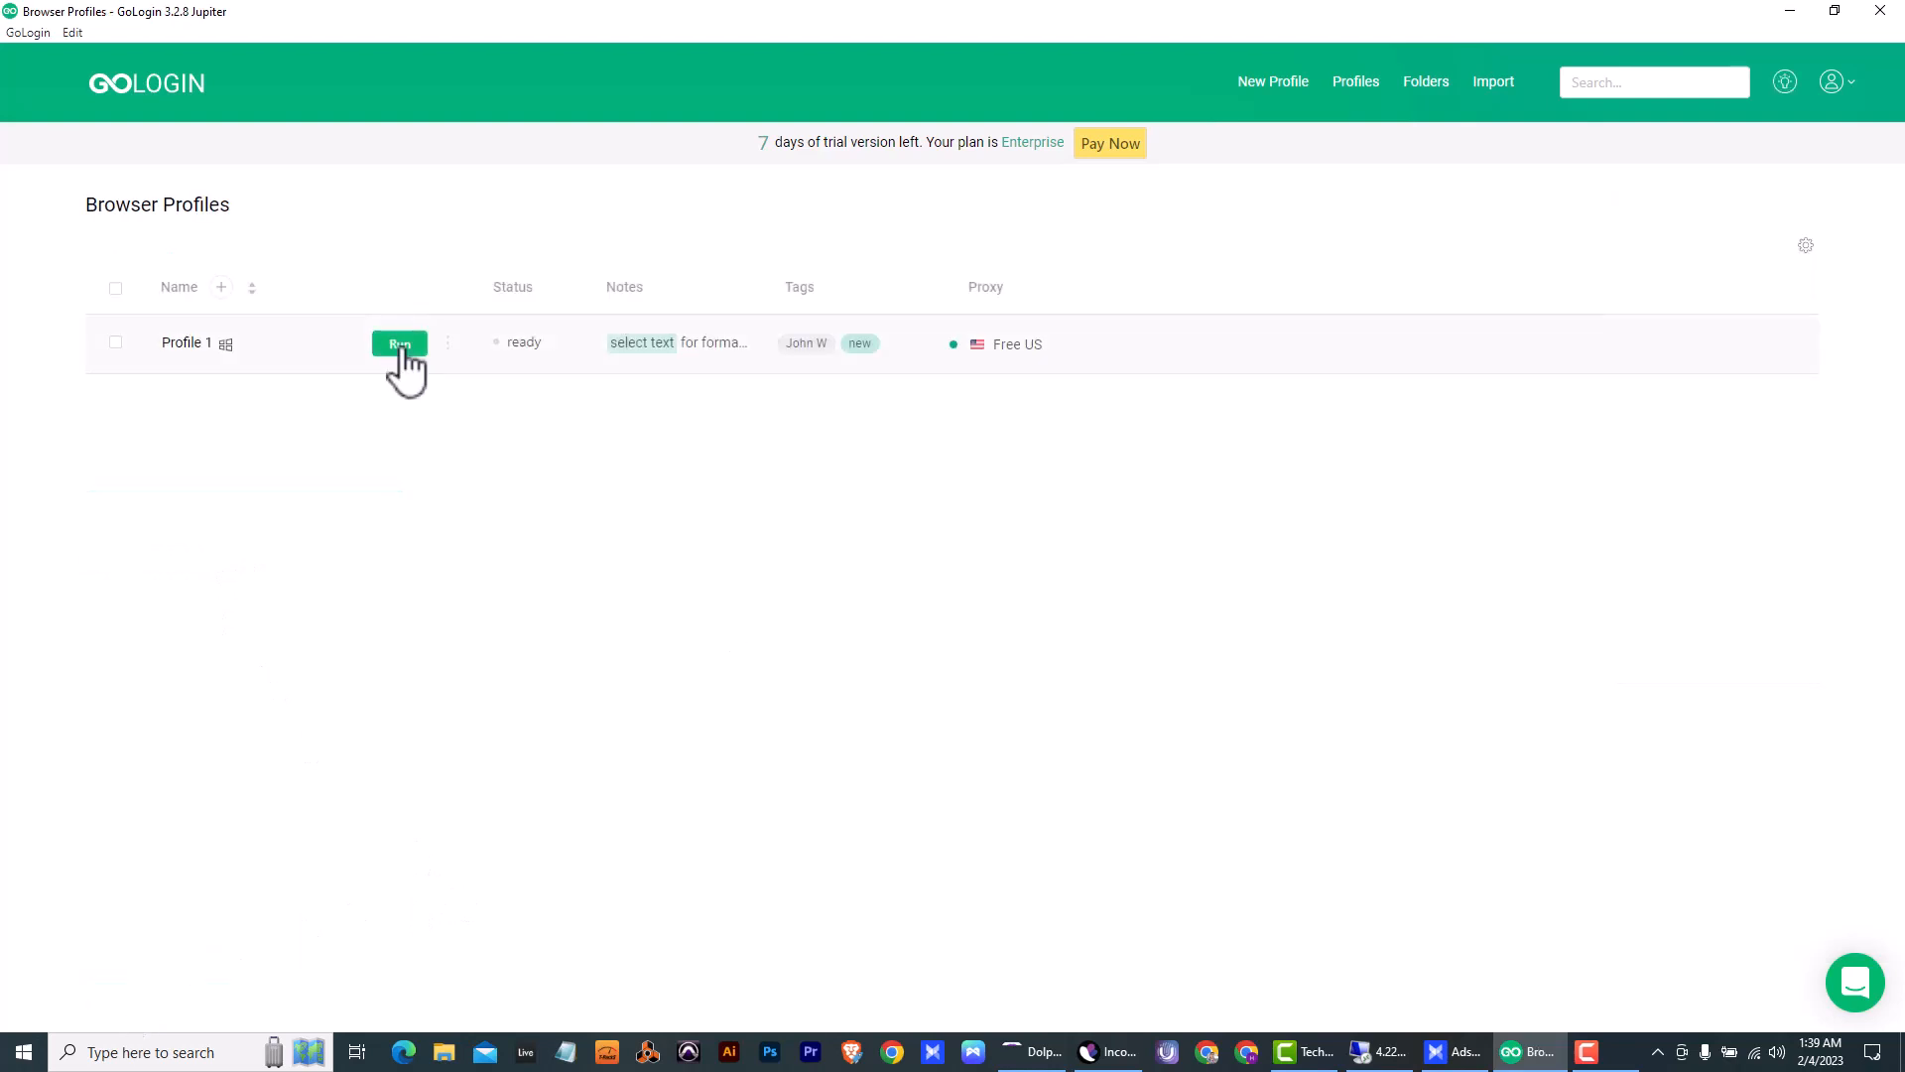
# - Run Profile 1 again, recheck its disguise rating on whoer.net, and open a new browser tab
pyautogui.click(400, 345)
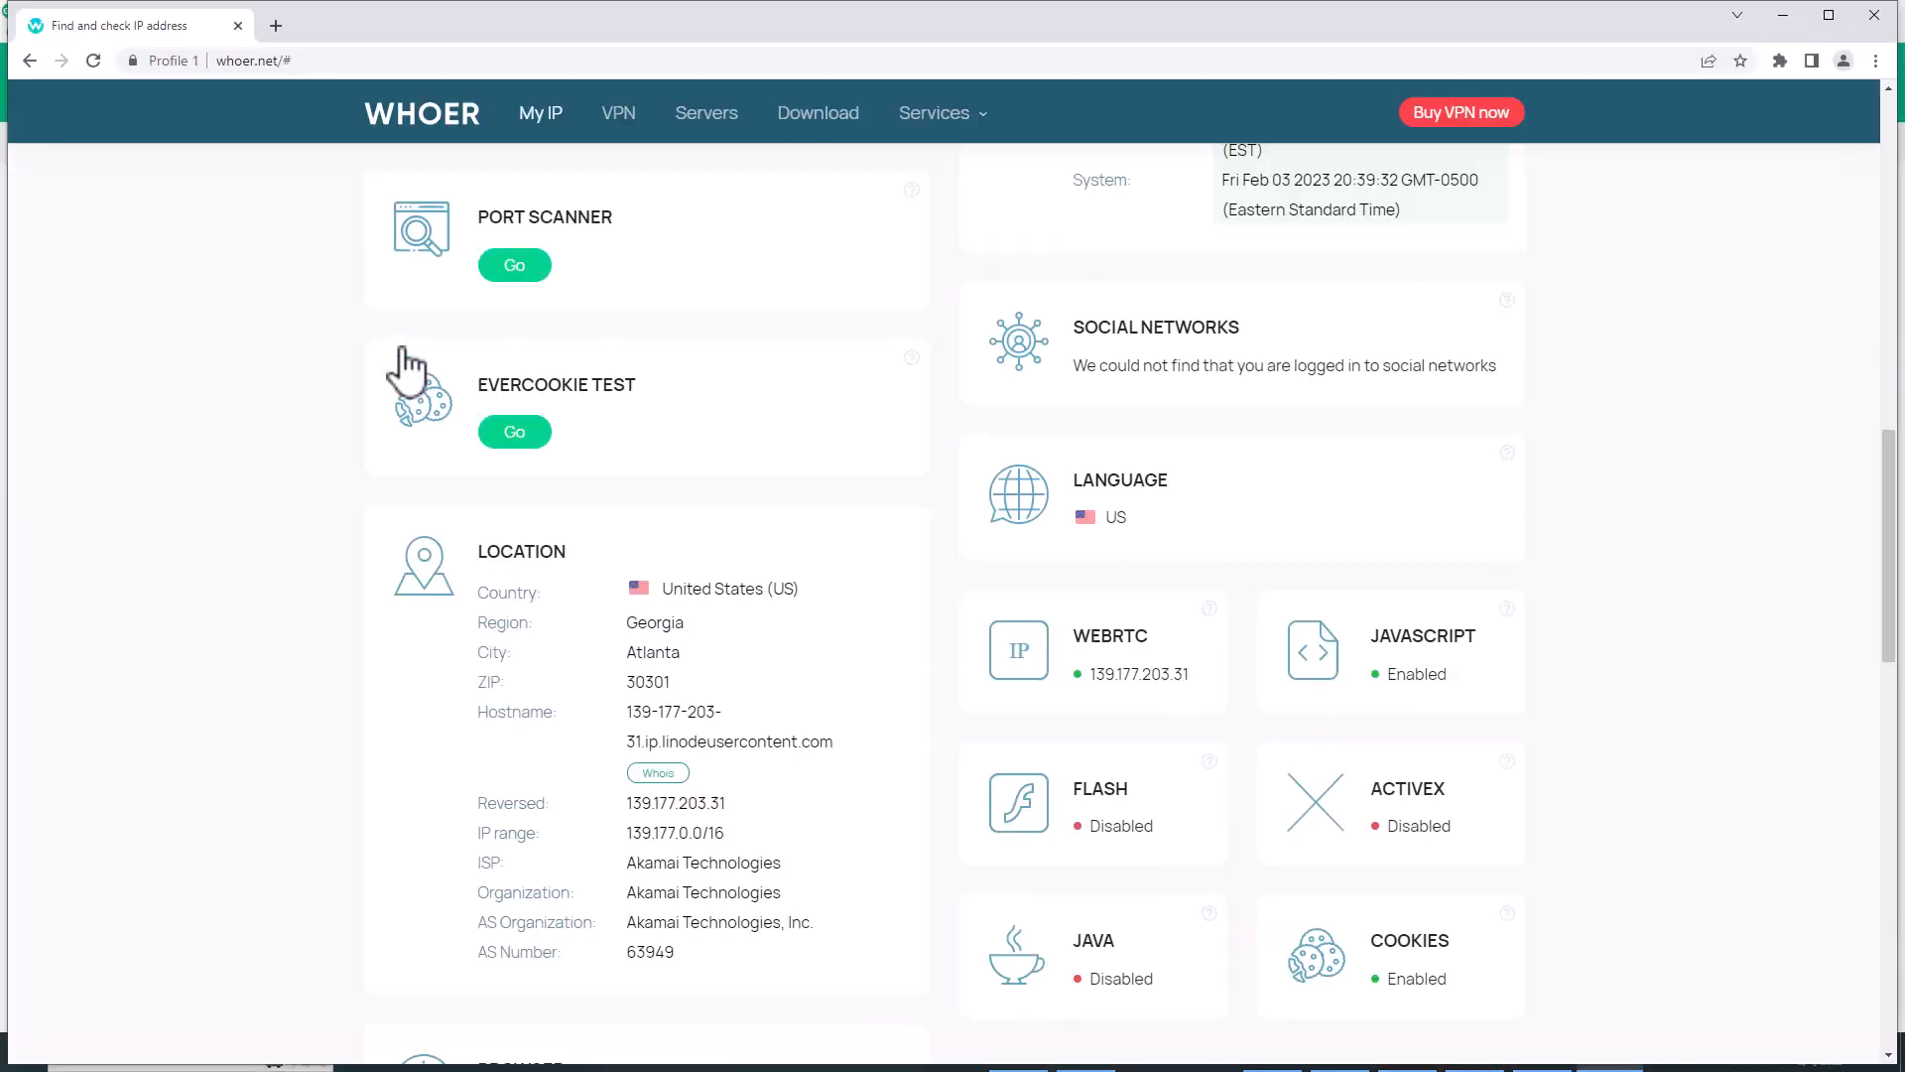
pyautogui.scroll(14, 417, 357)
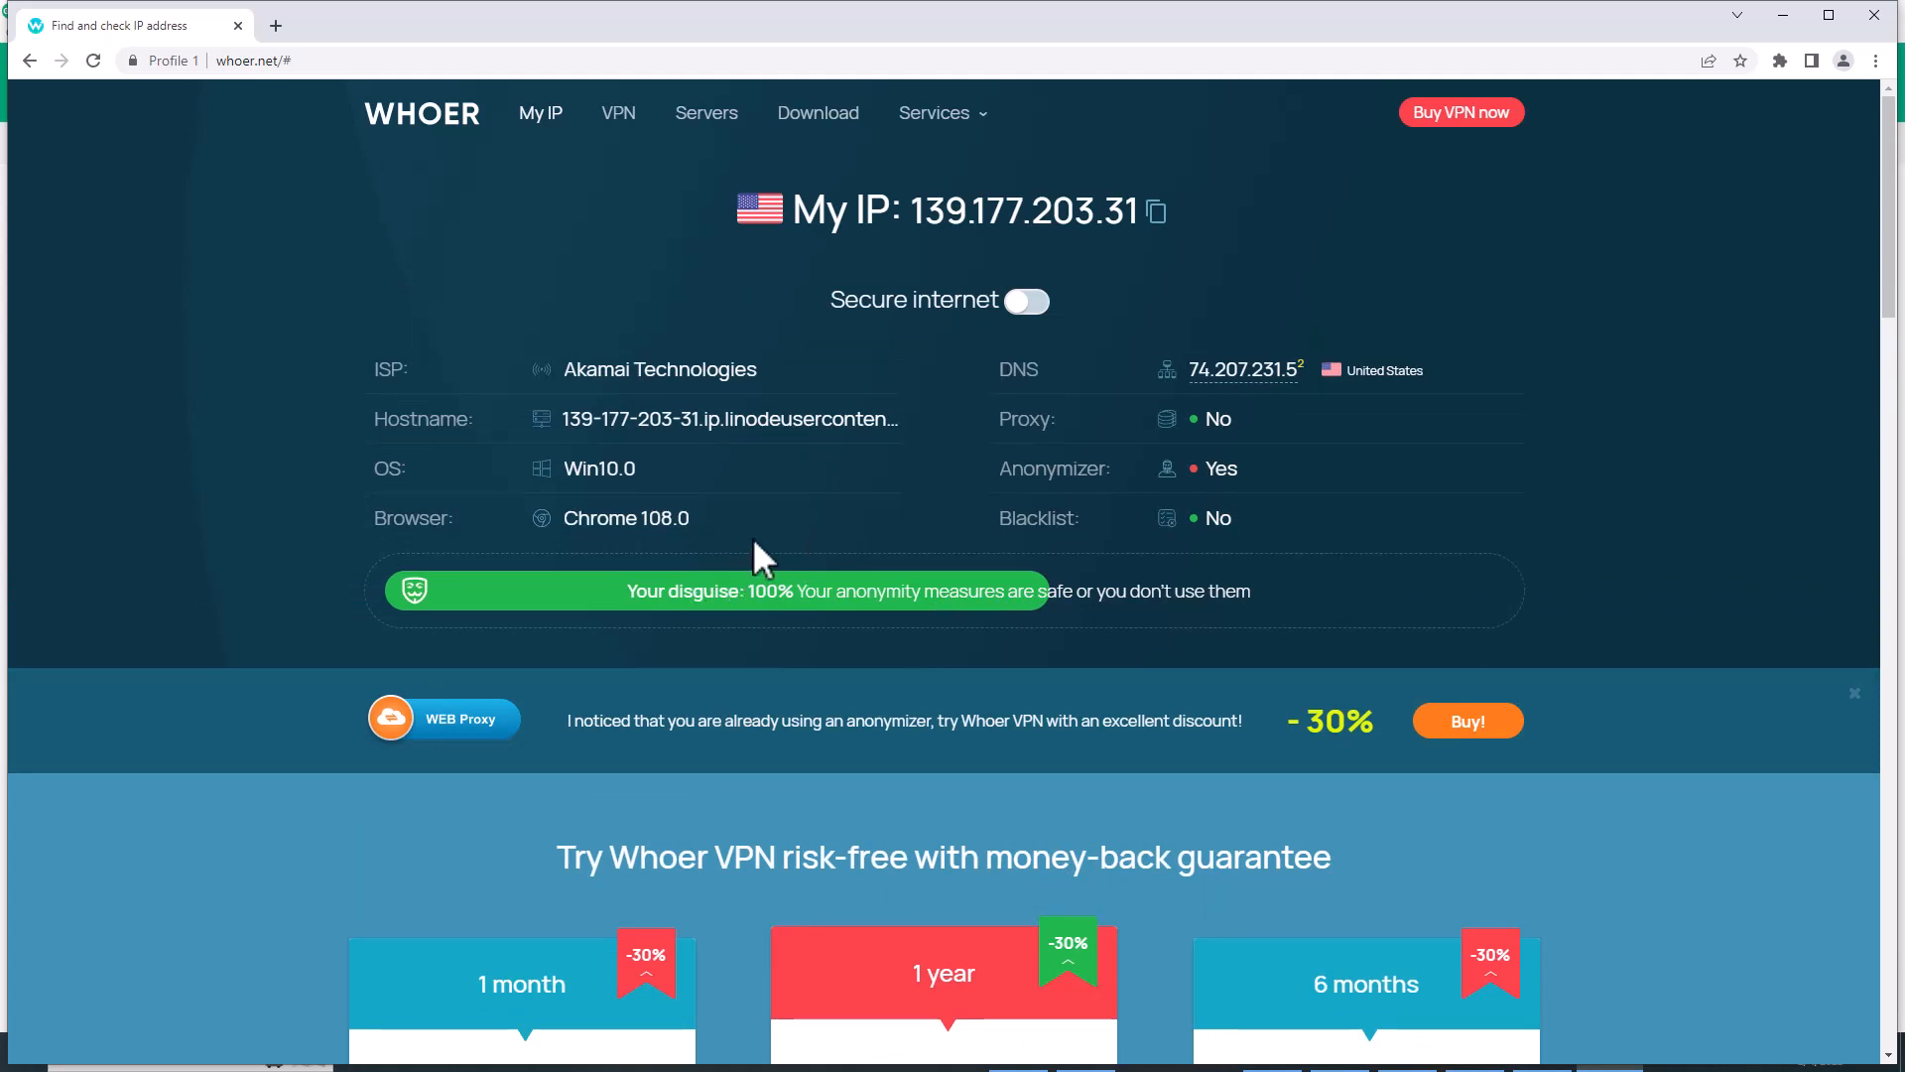
pyautogui.click(276, 26)
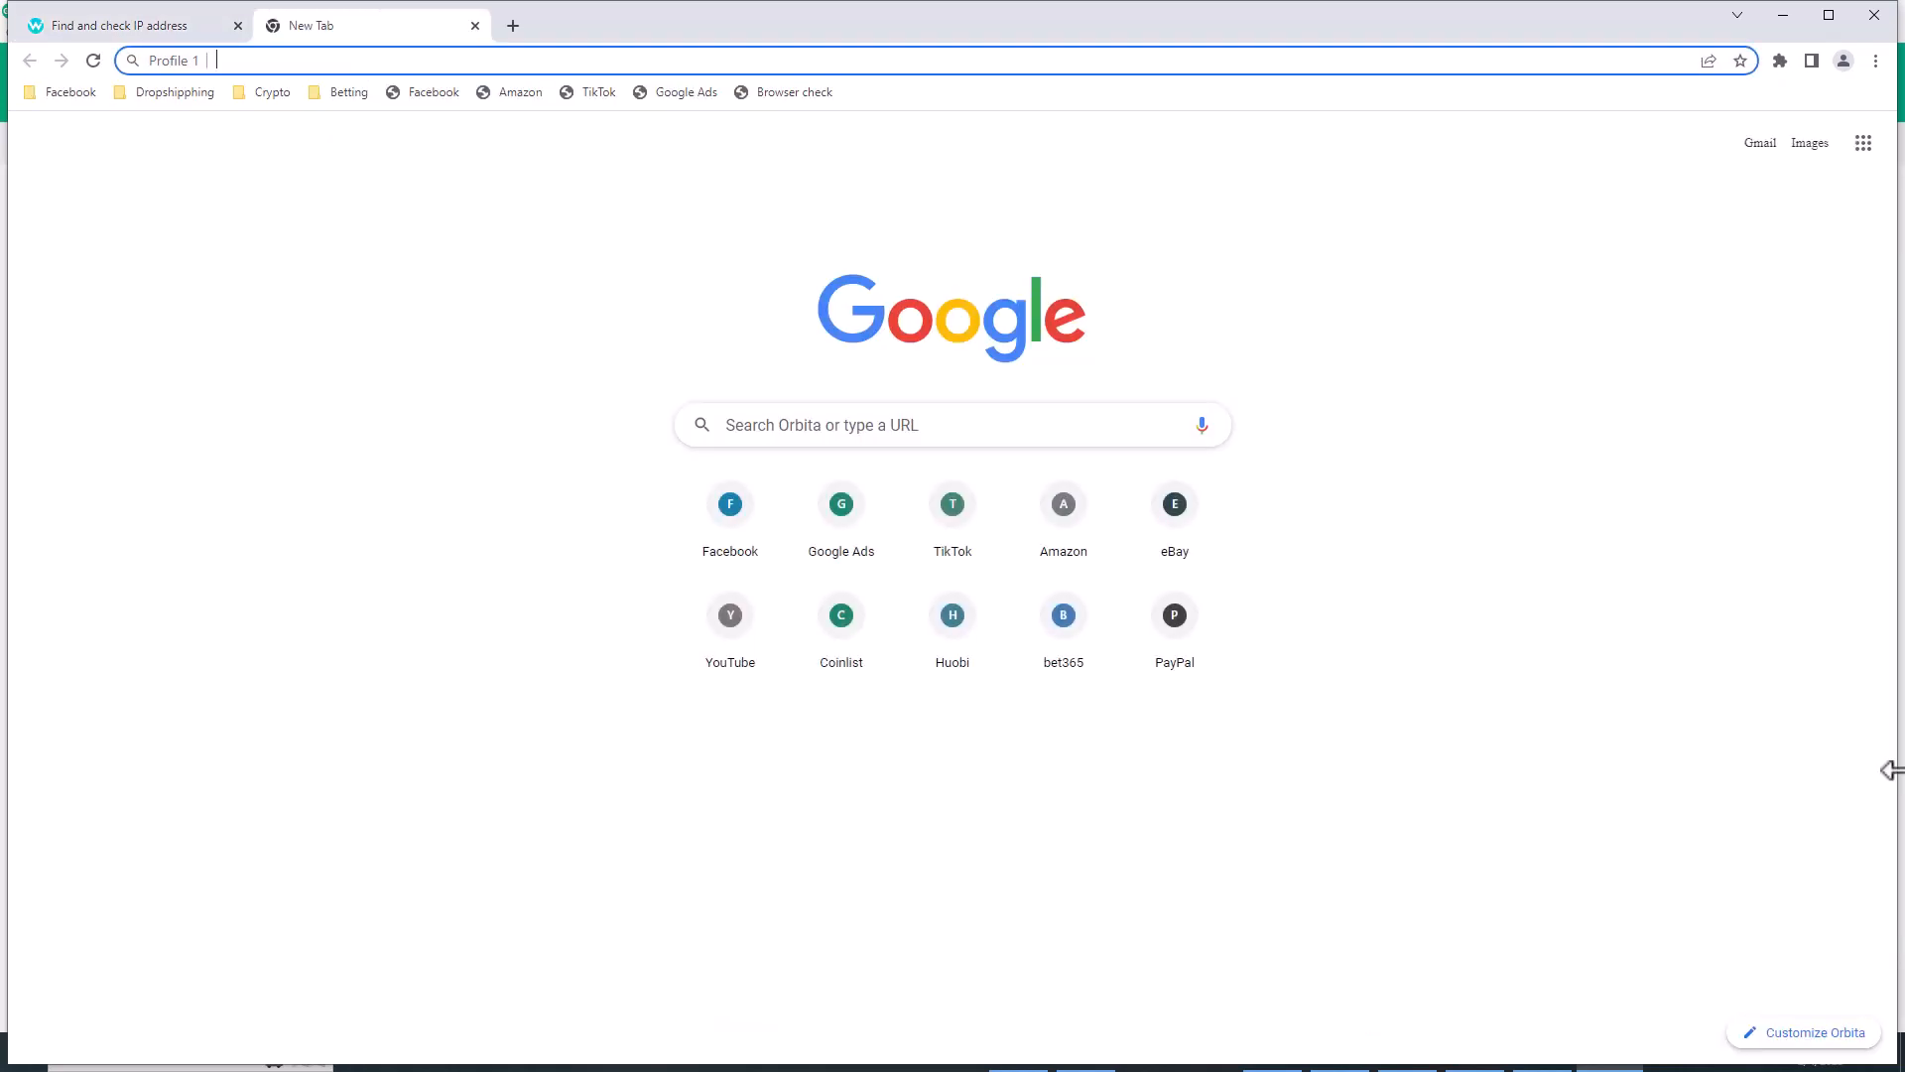
# - Load facebook.com in Profile 1's new tab and close the profile browser
pyautogui.write('face')
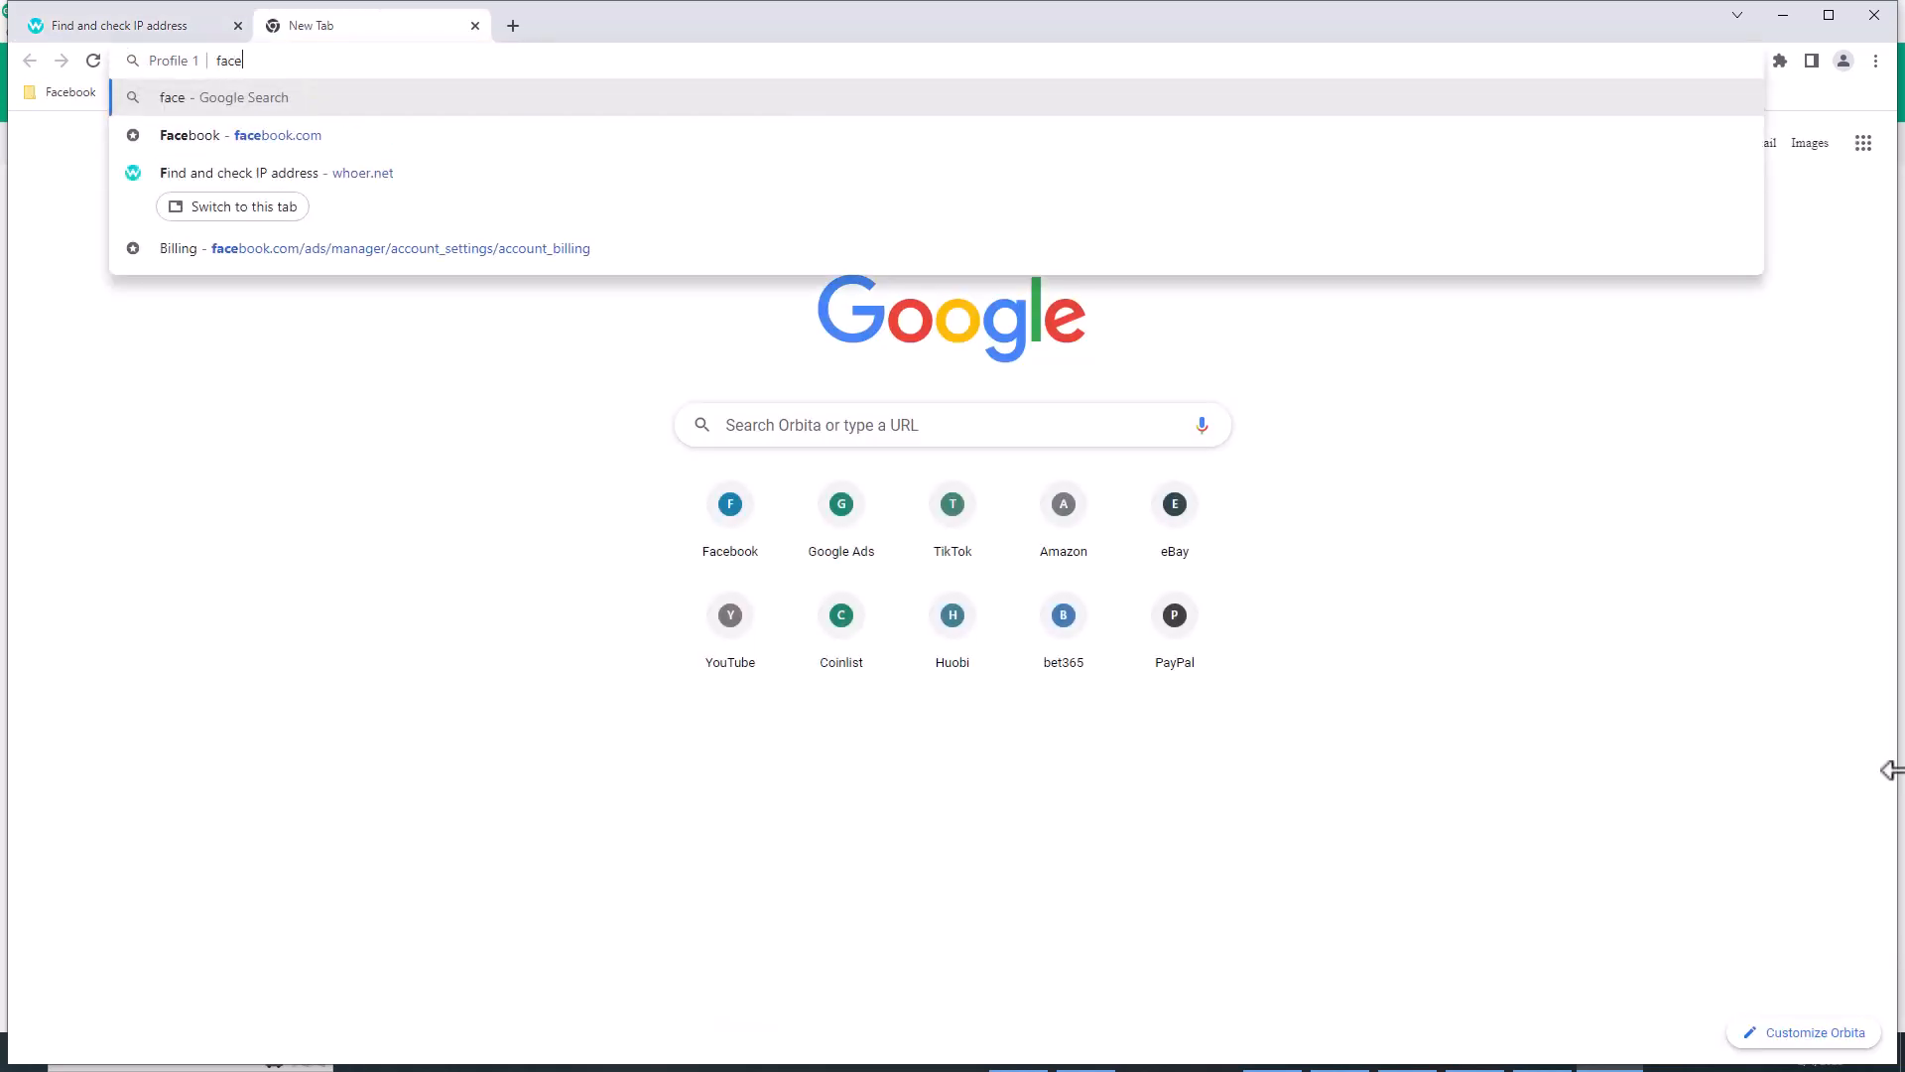
pyautogui.write('book.com')
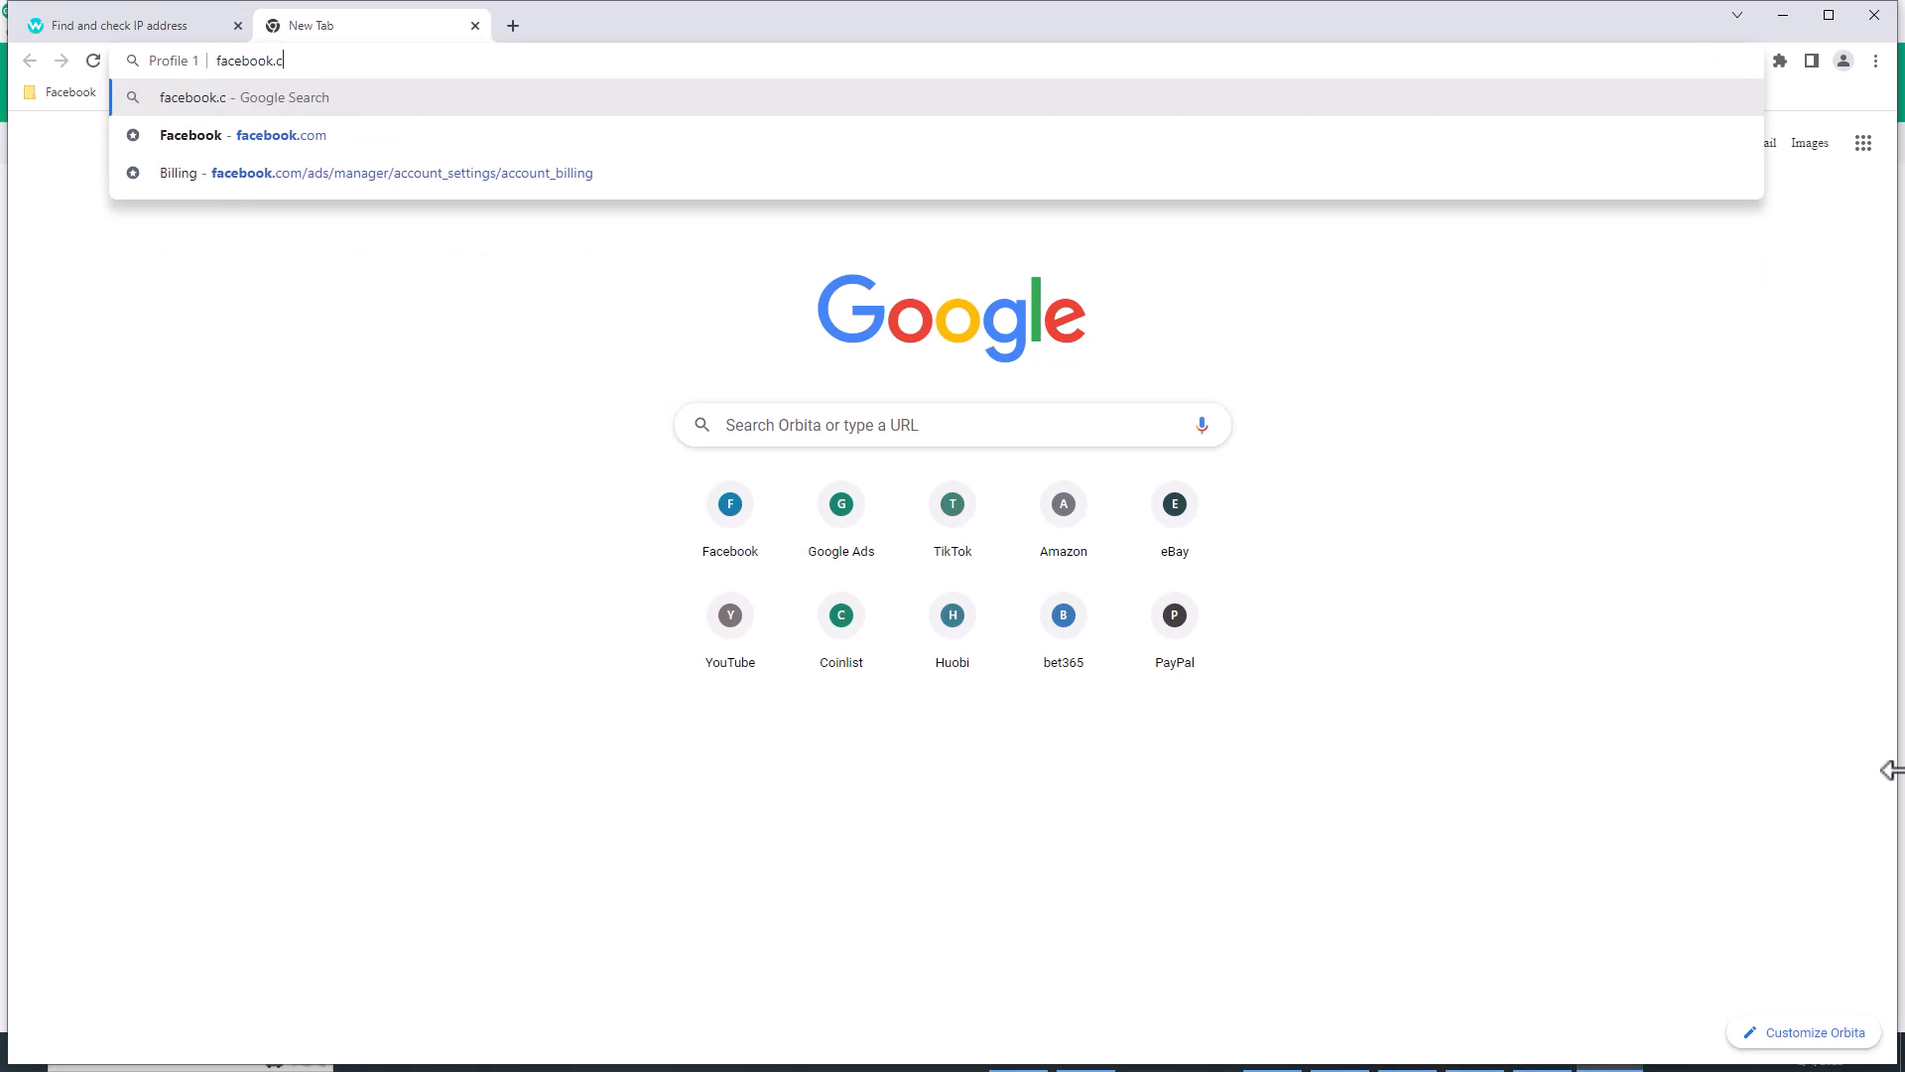
pyautogui.press('Return')
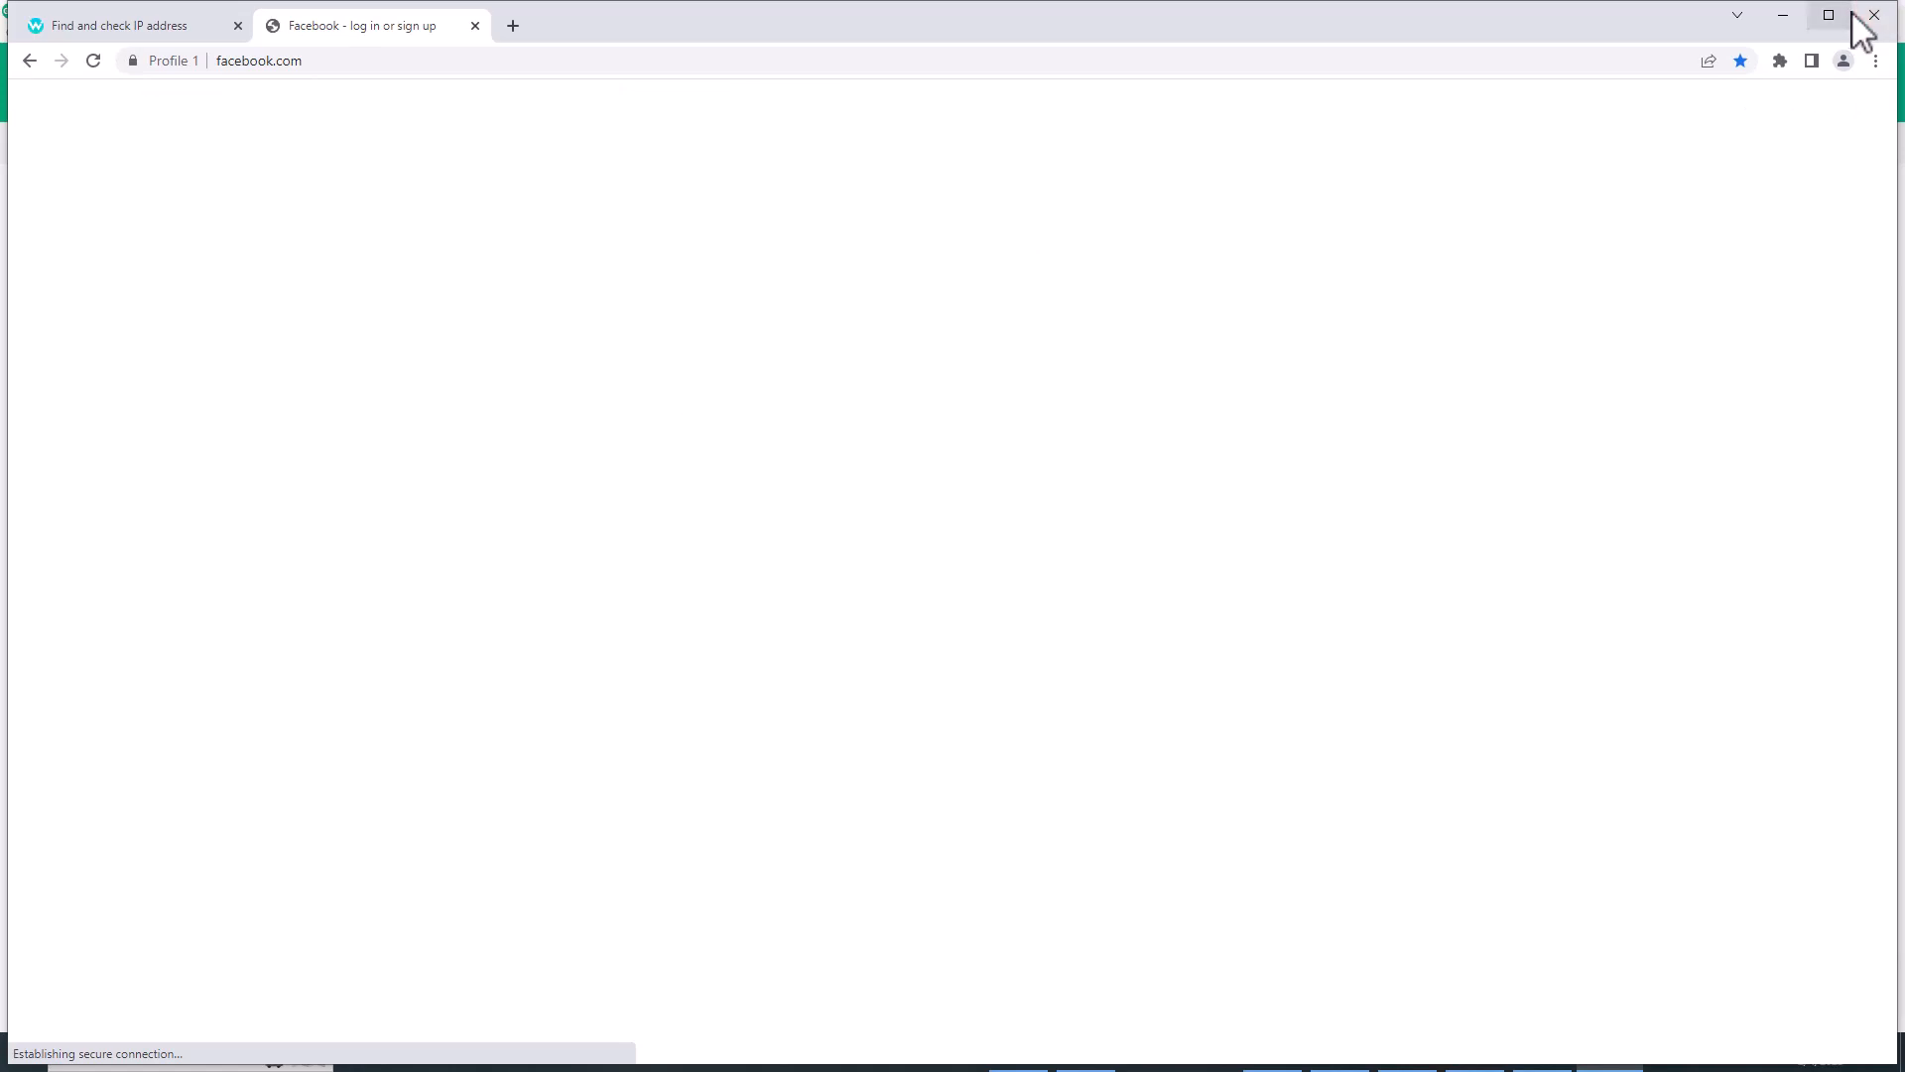
pyautogui.click(1888, 18)
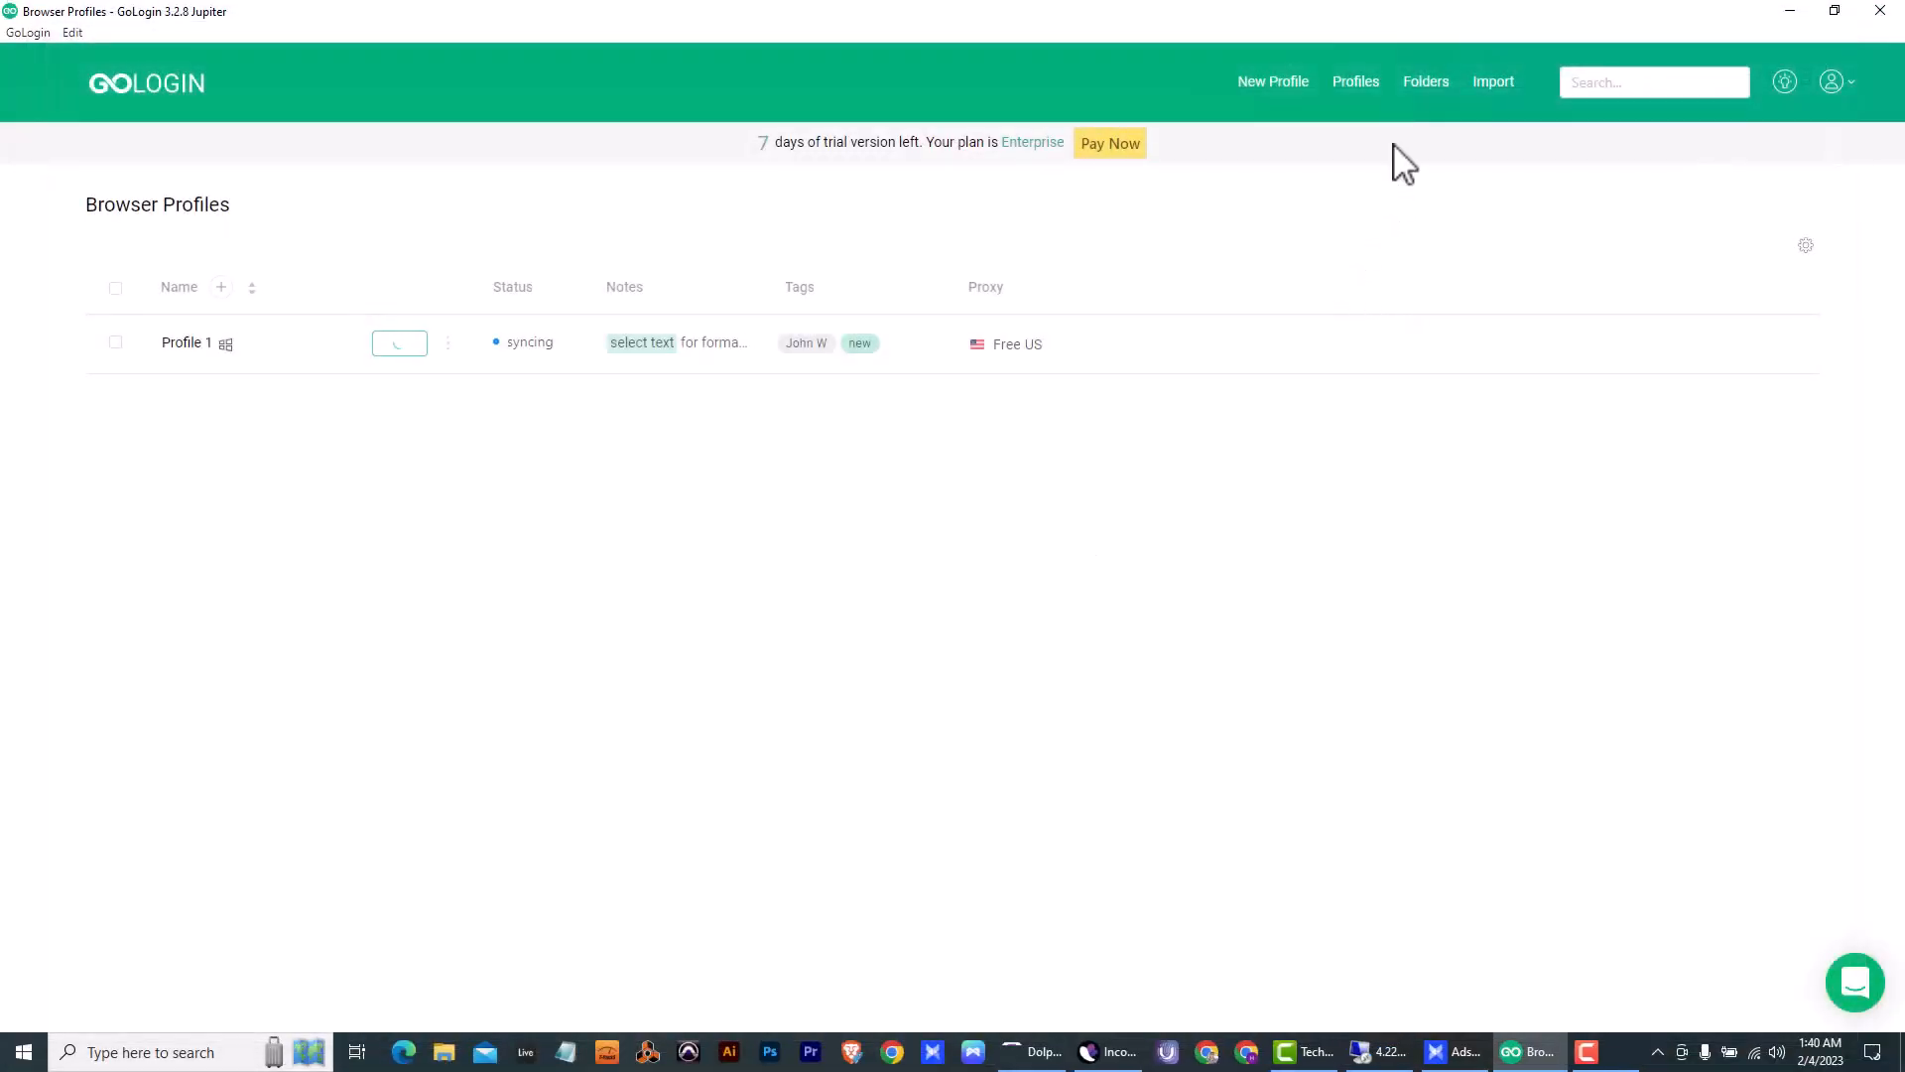
# - Start a new browser profile and name it "Profile"
pyautogui.click(1292, 85)
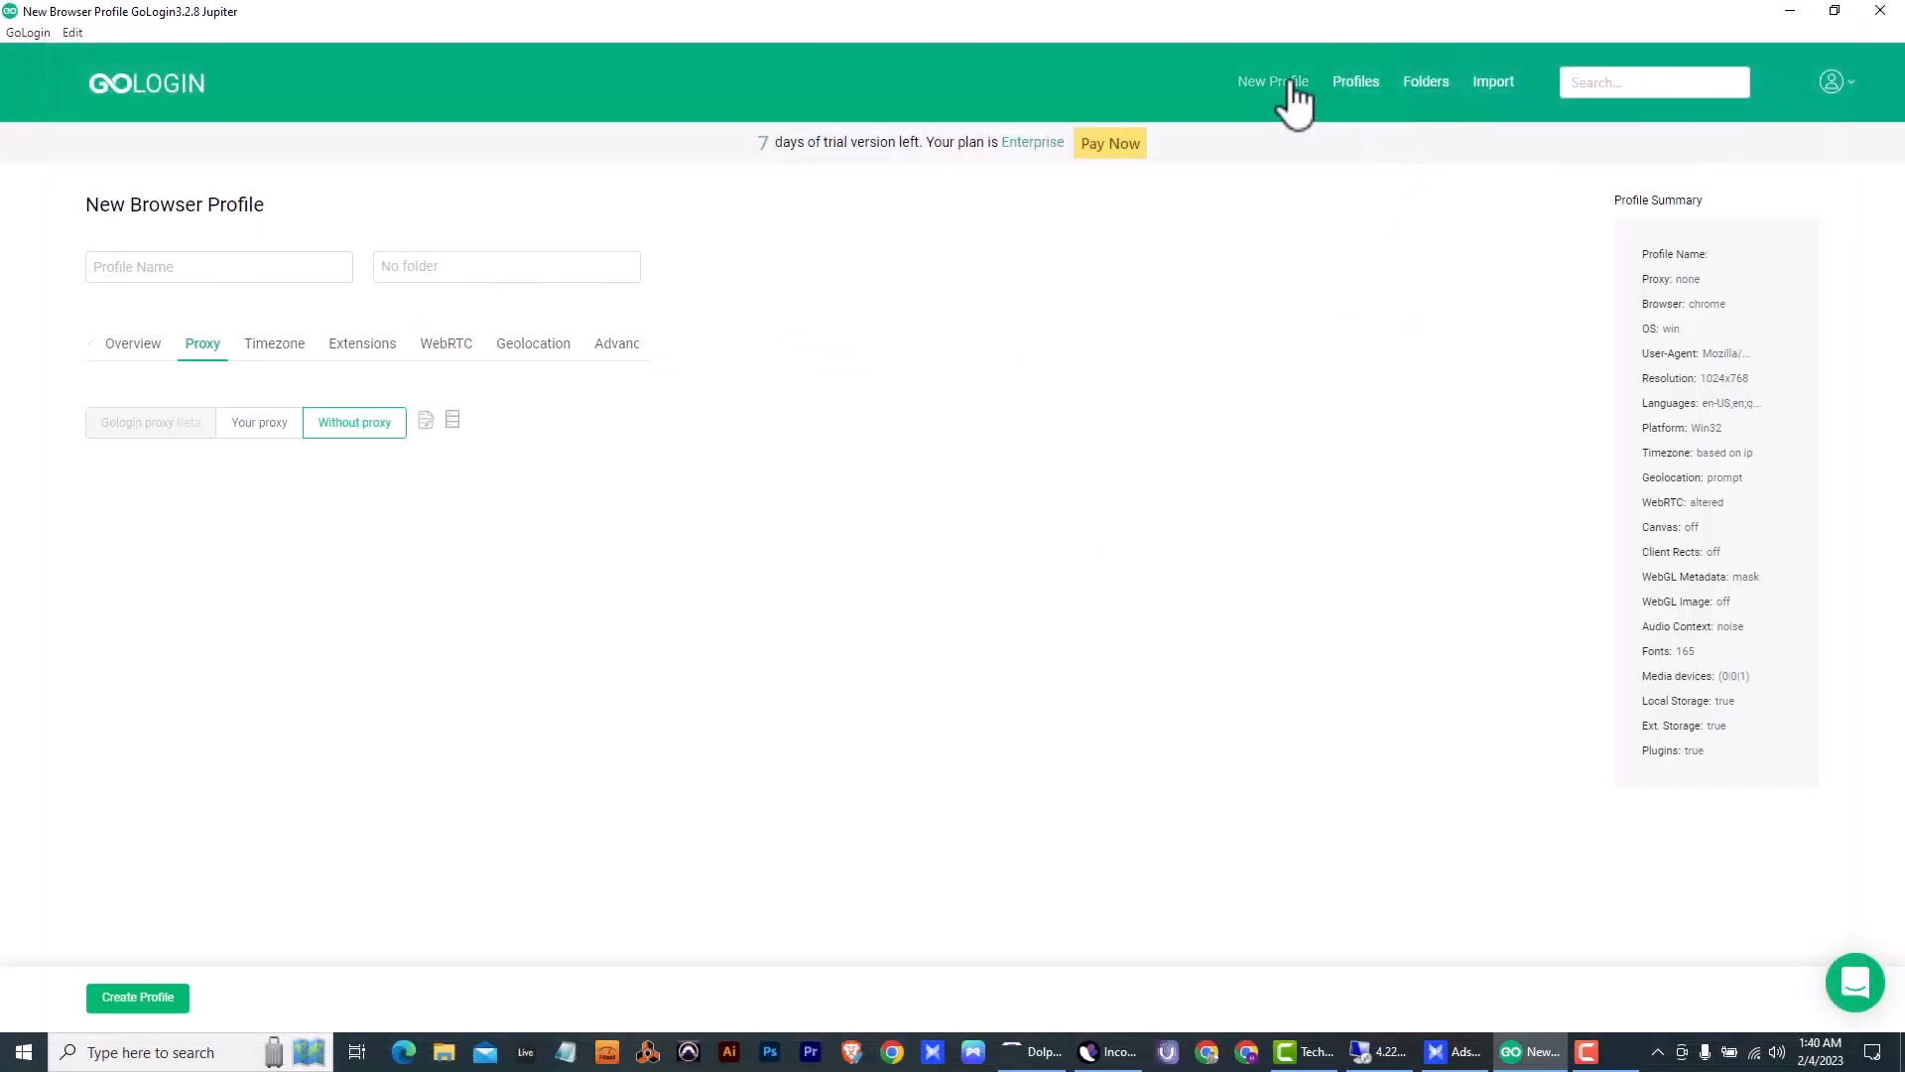
pyautogui.click(274, 268)
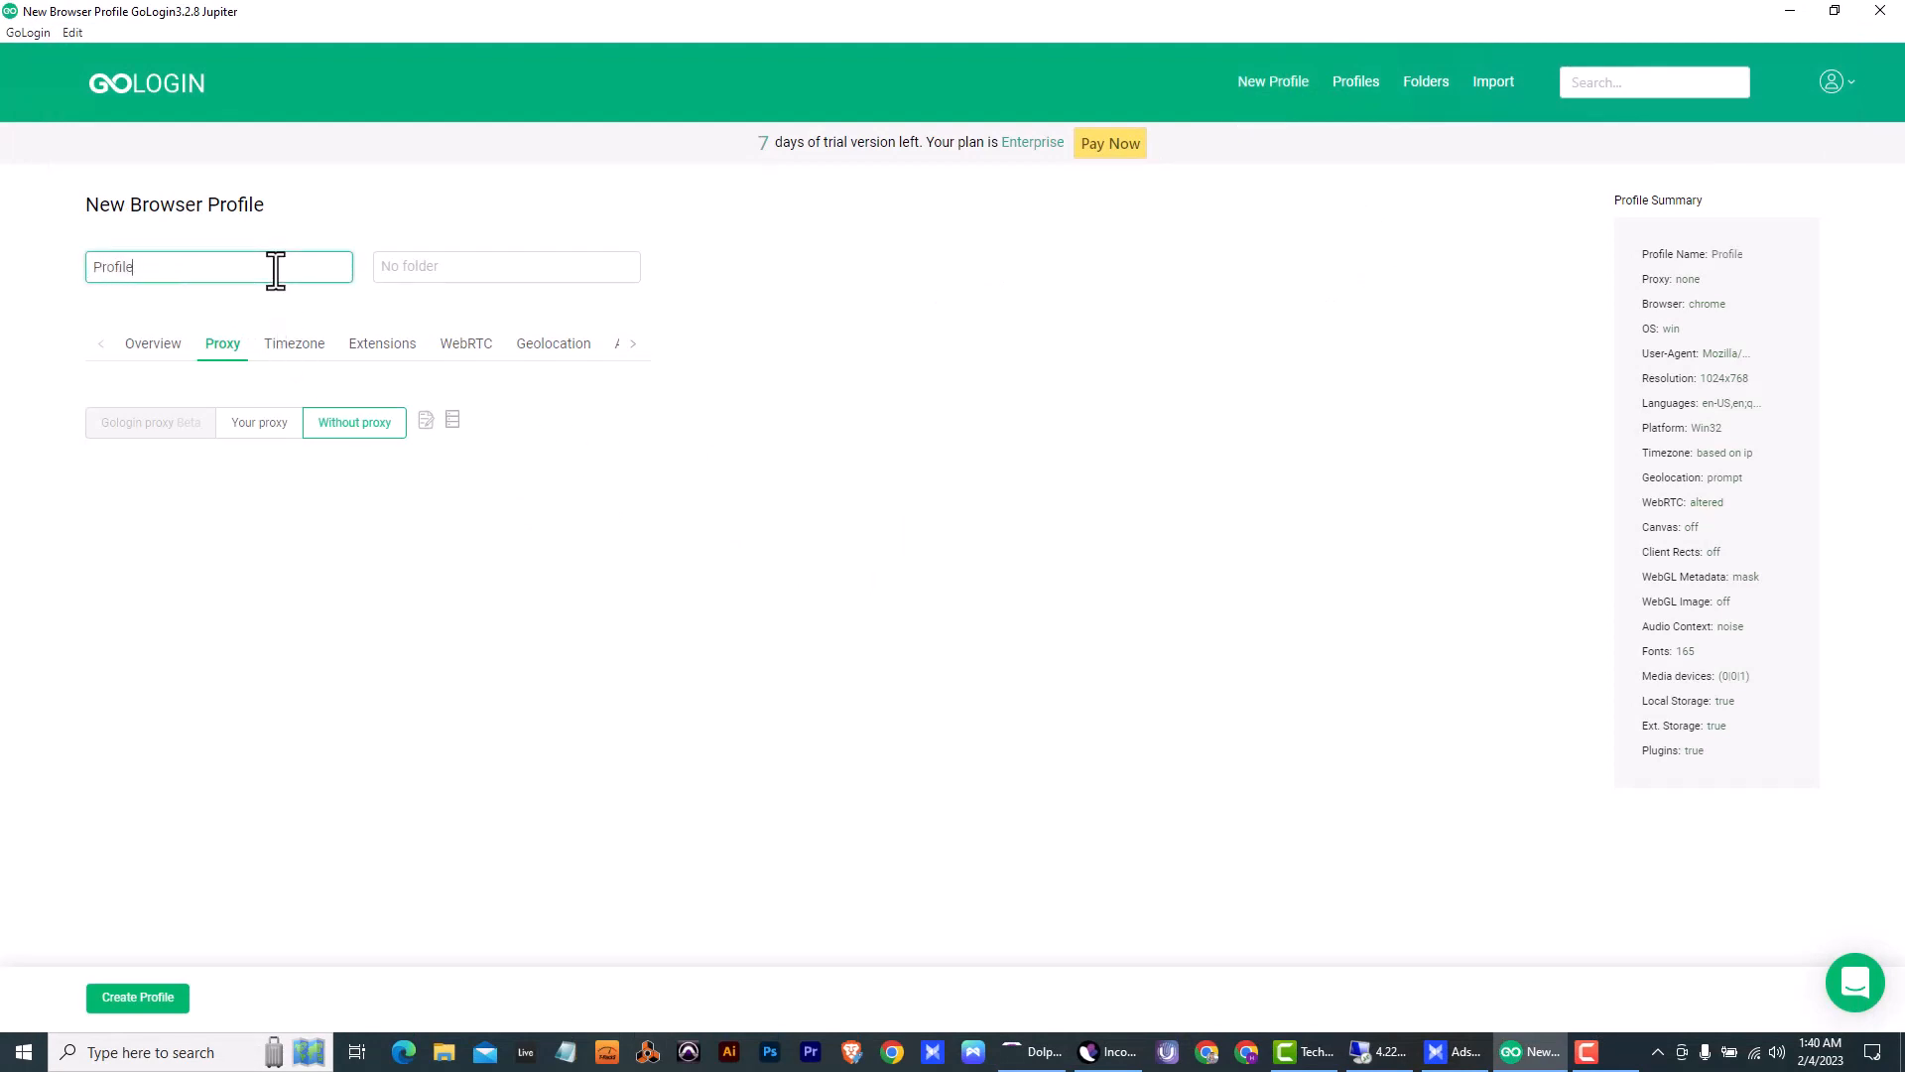
# - Look through the proxy types for an own proxy, revert to no proxy and try pasting a copied proxy
pyautogui.click(260, 424)
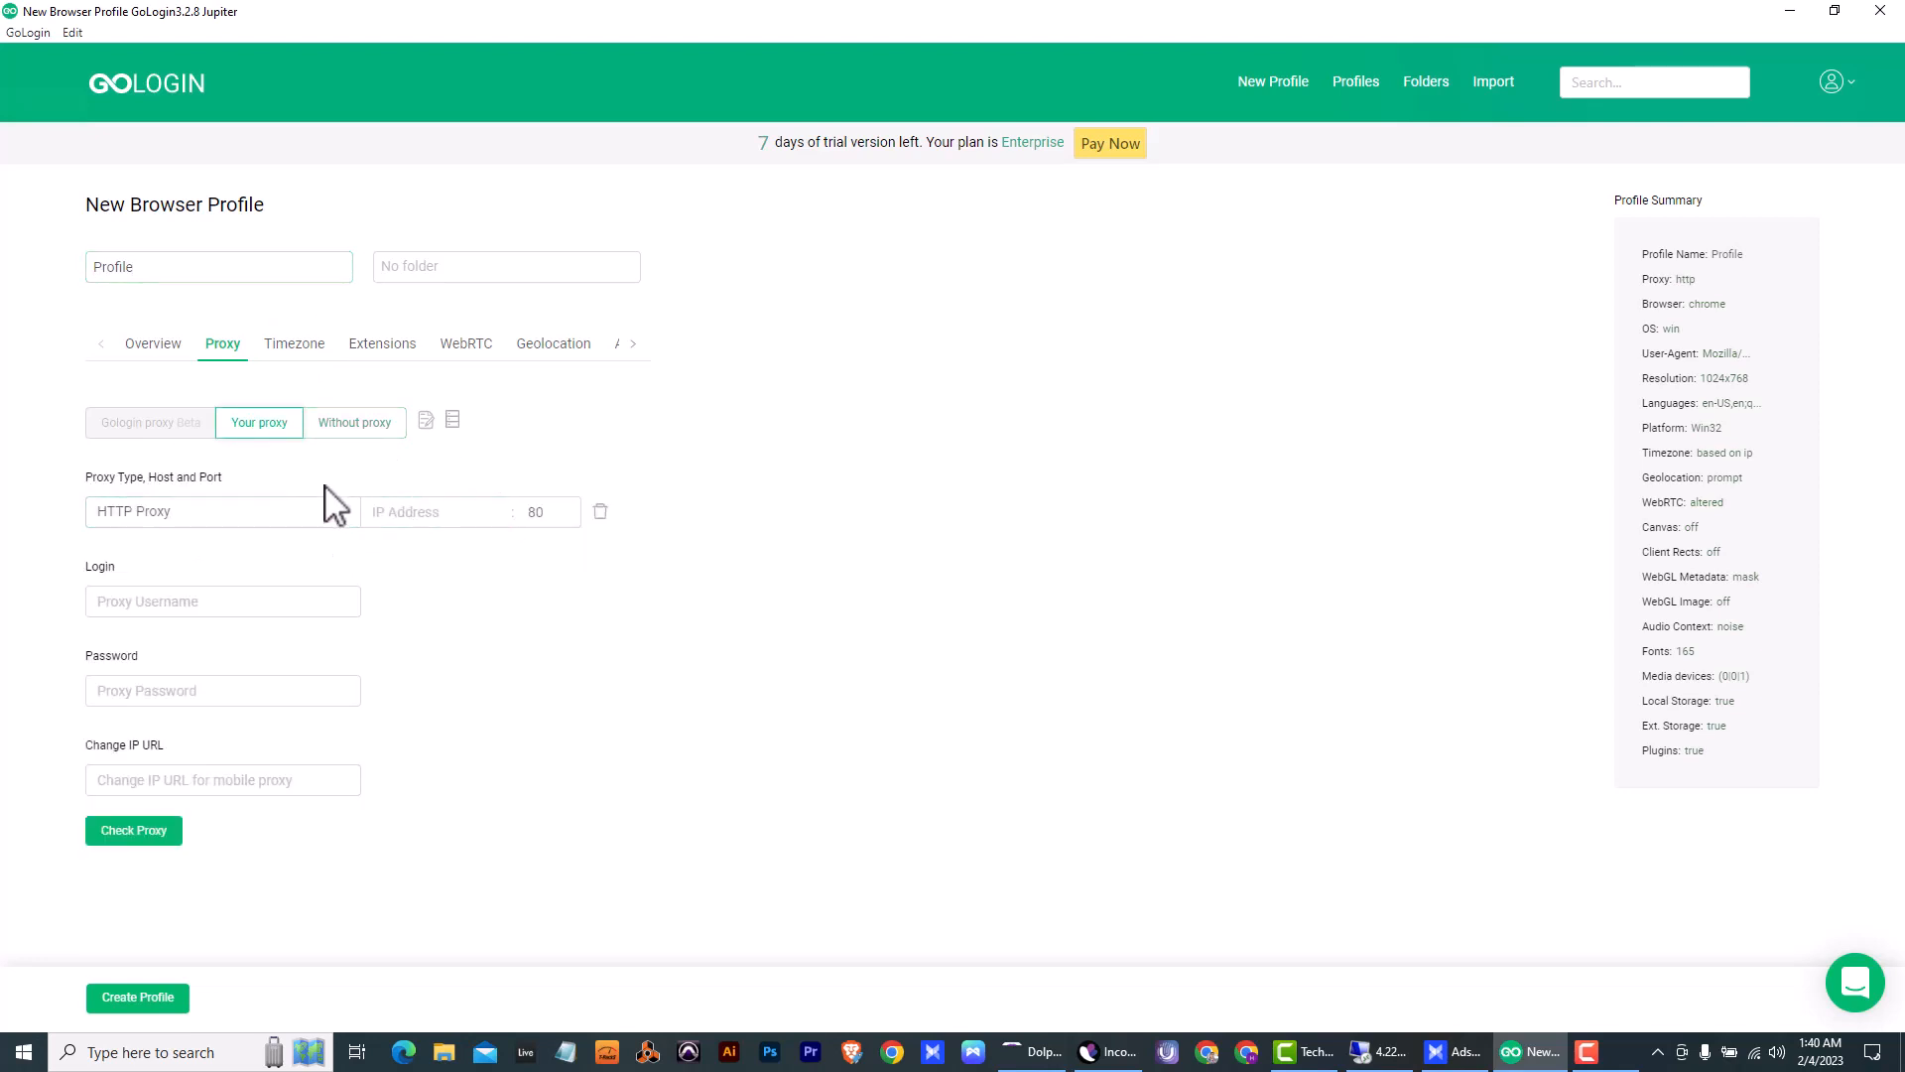
pyautogui.click(291, 516)
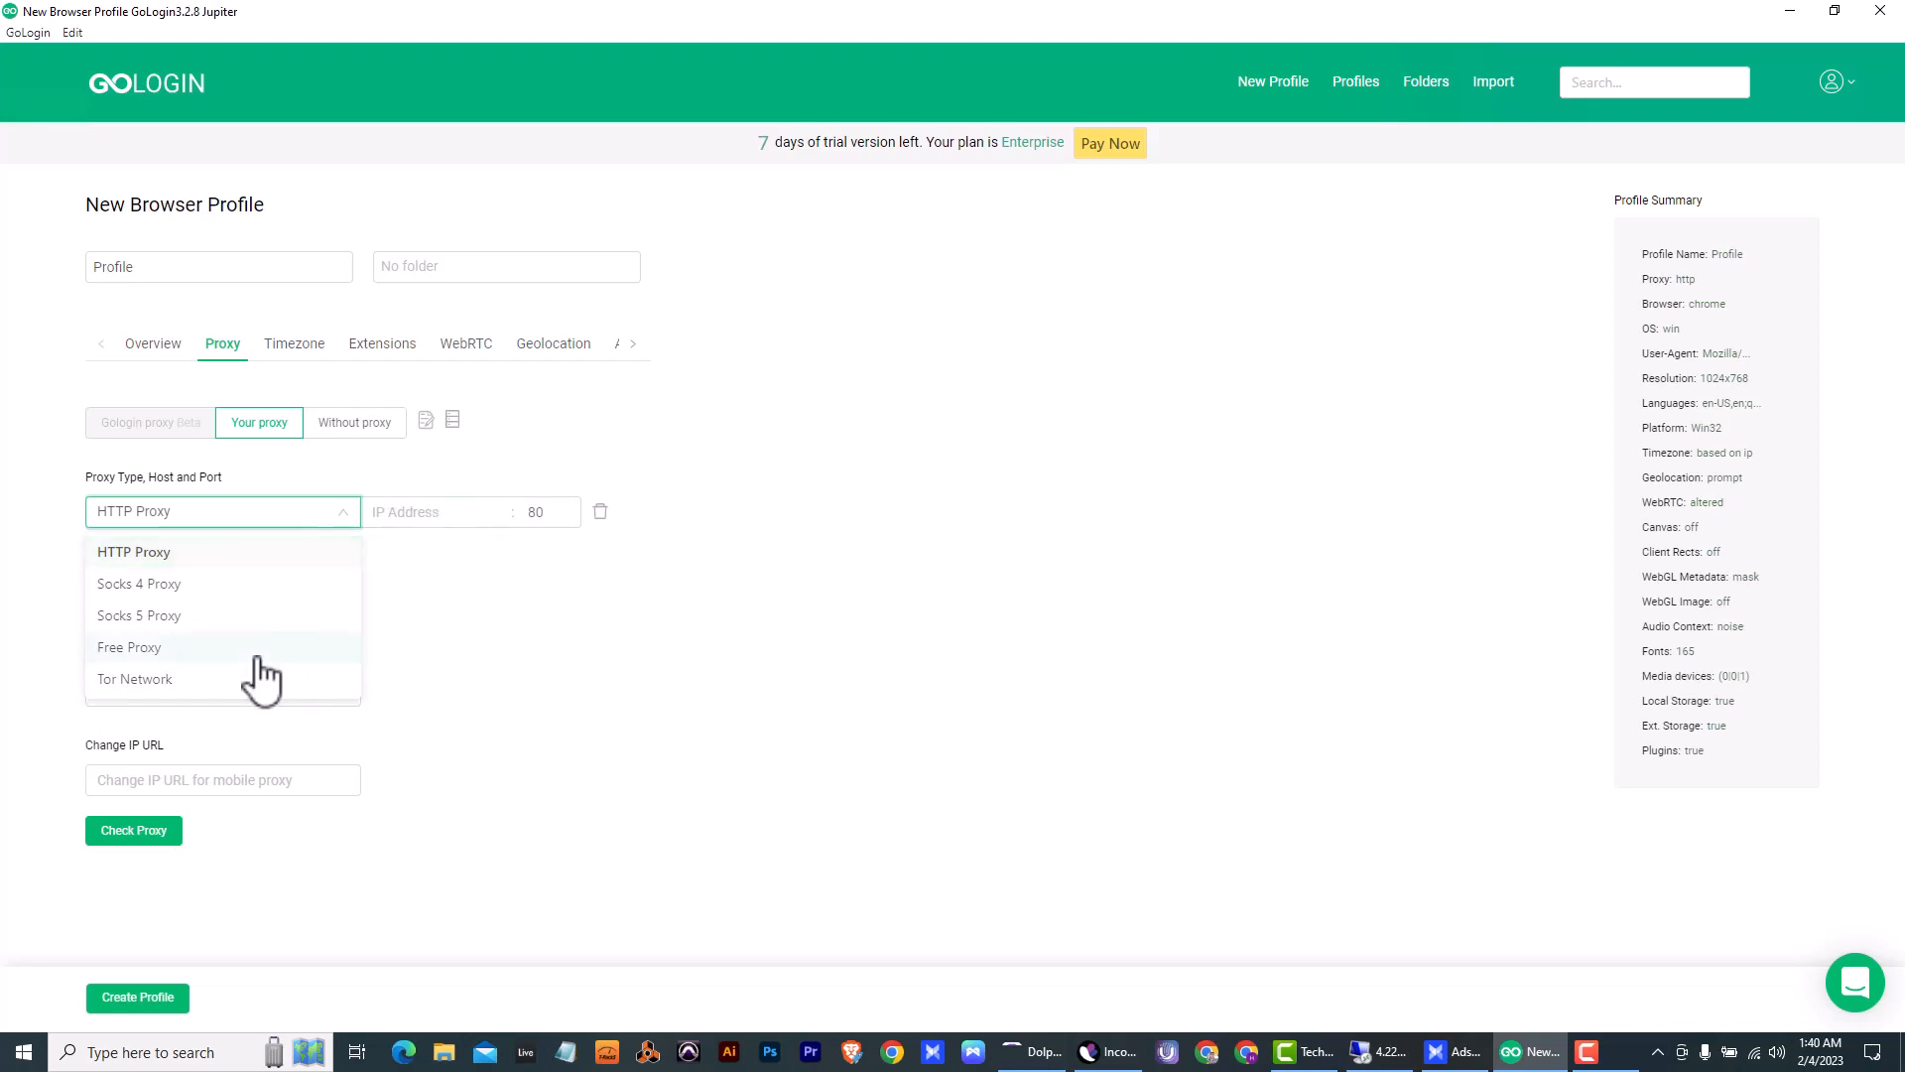
pyautogui.click(552, 701)
pyautogui.click(382, 435)
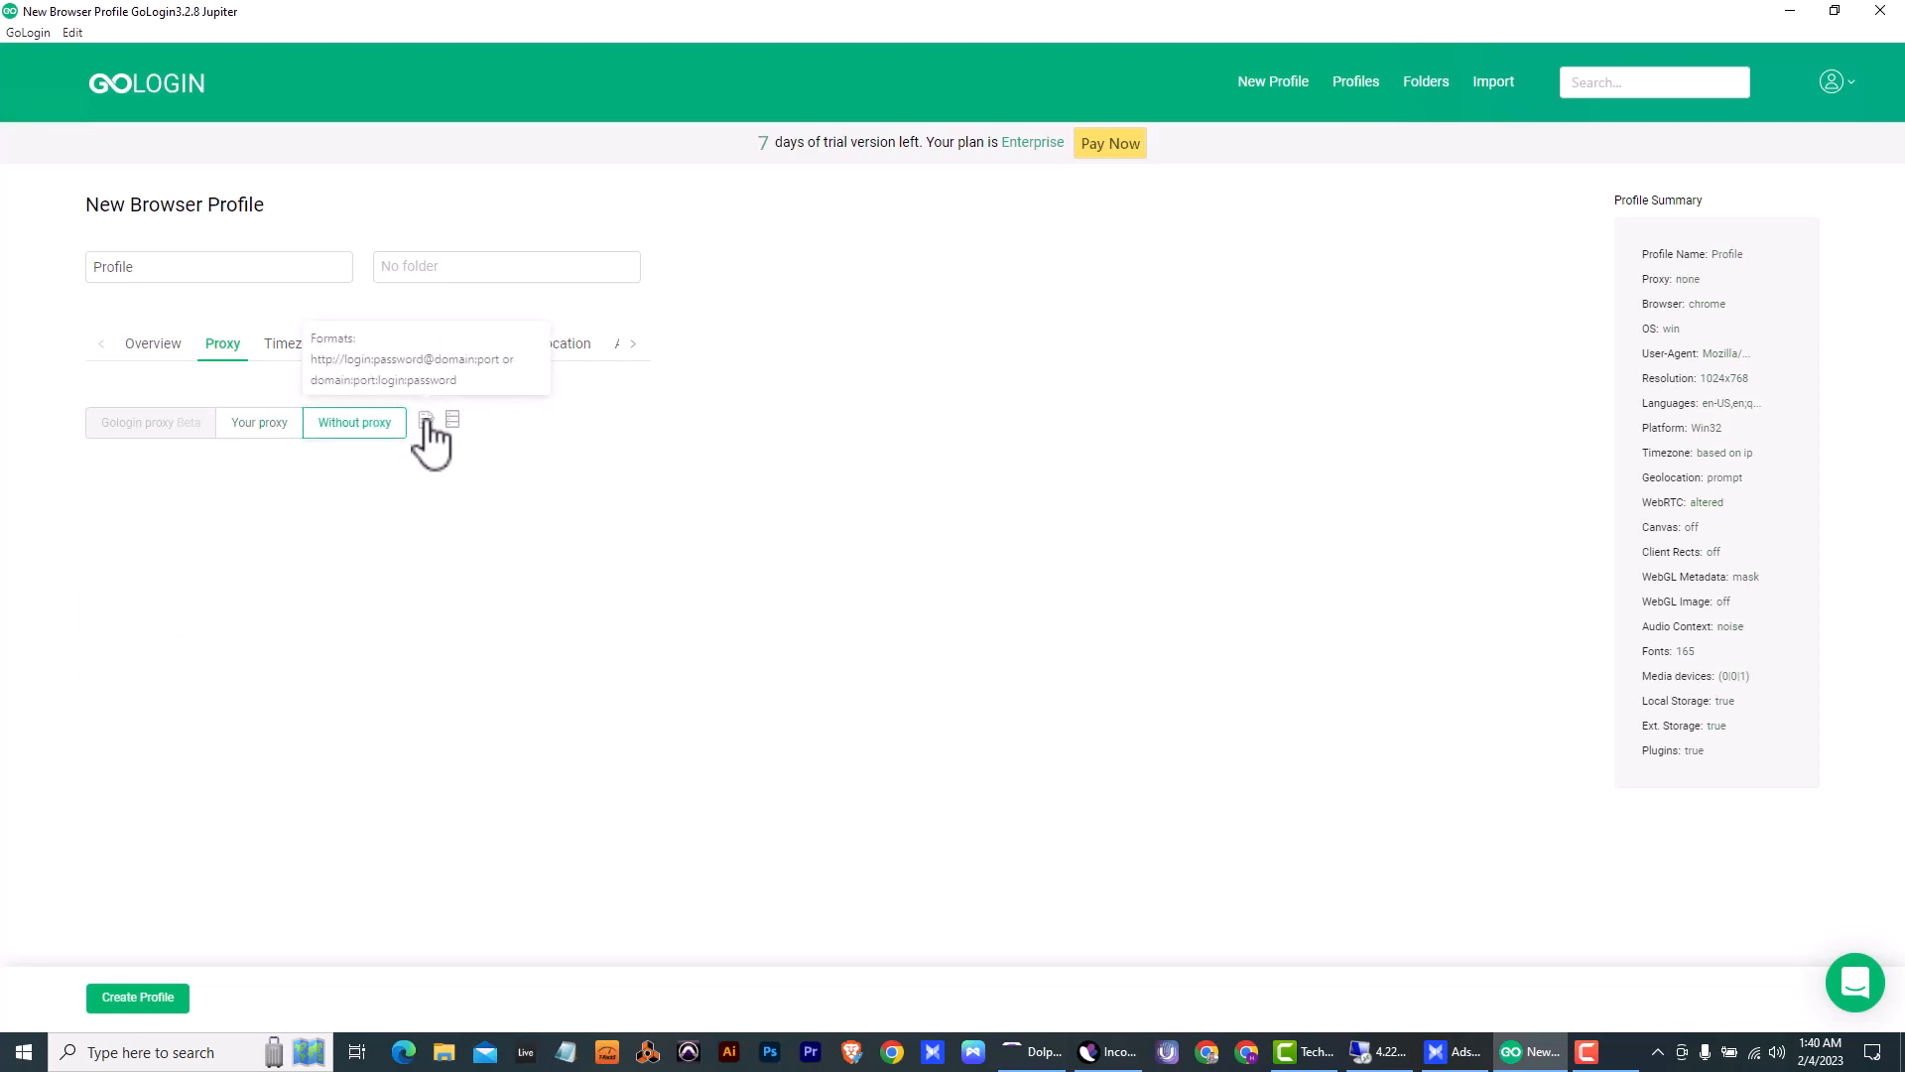
pyautogui.click(425, 418)
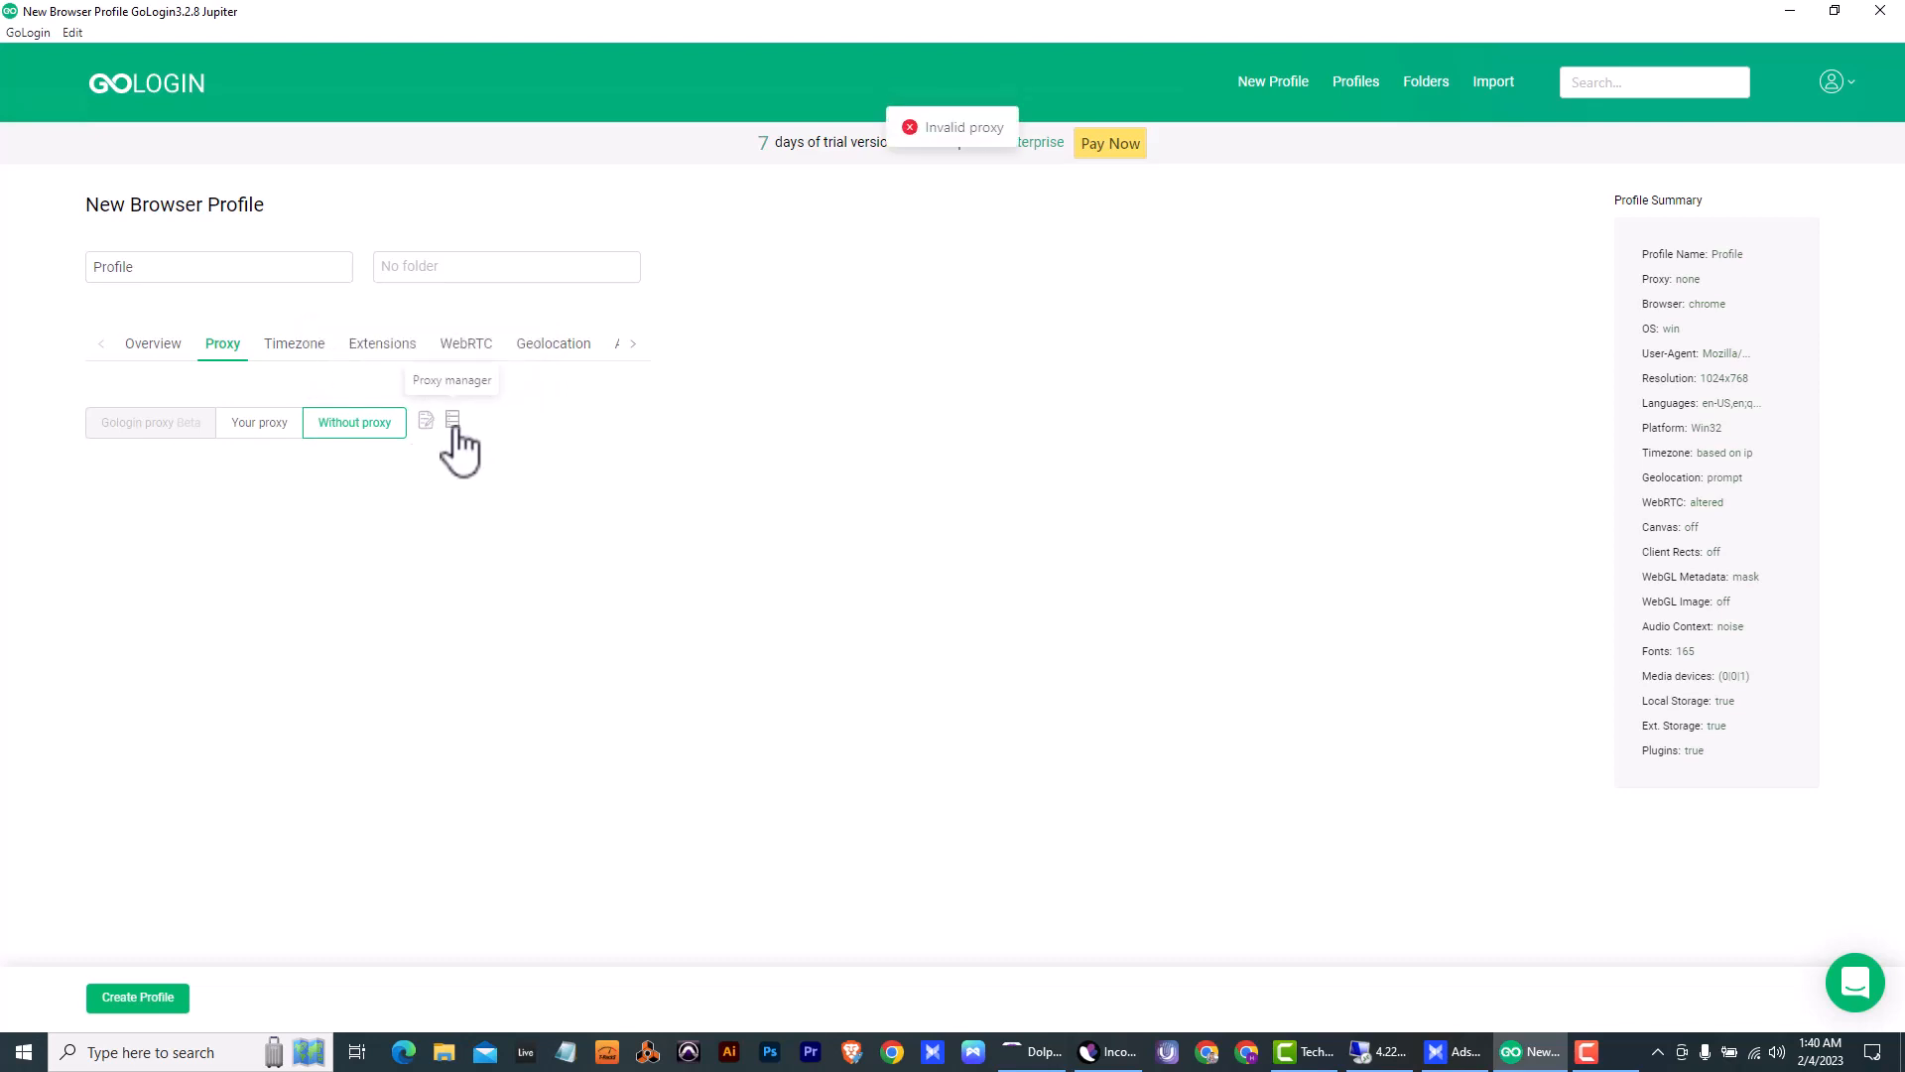
# - Choose a free GoLogin proxy from the proxy manager and set its country to UK (United Kingdom)
pyautogui.click(453, 421)
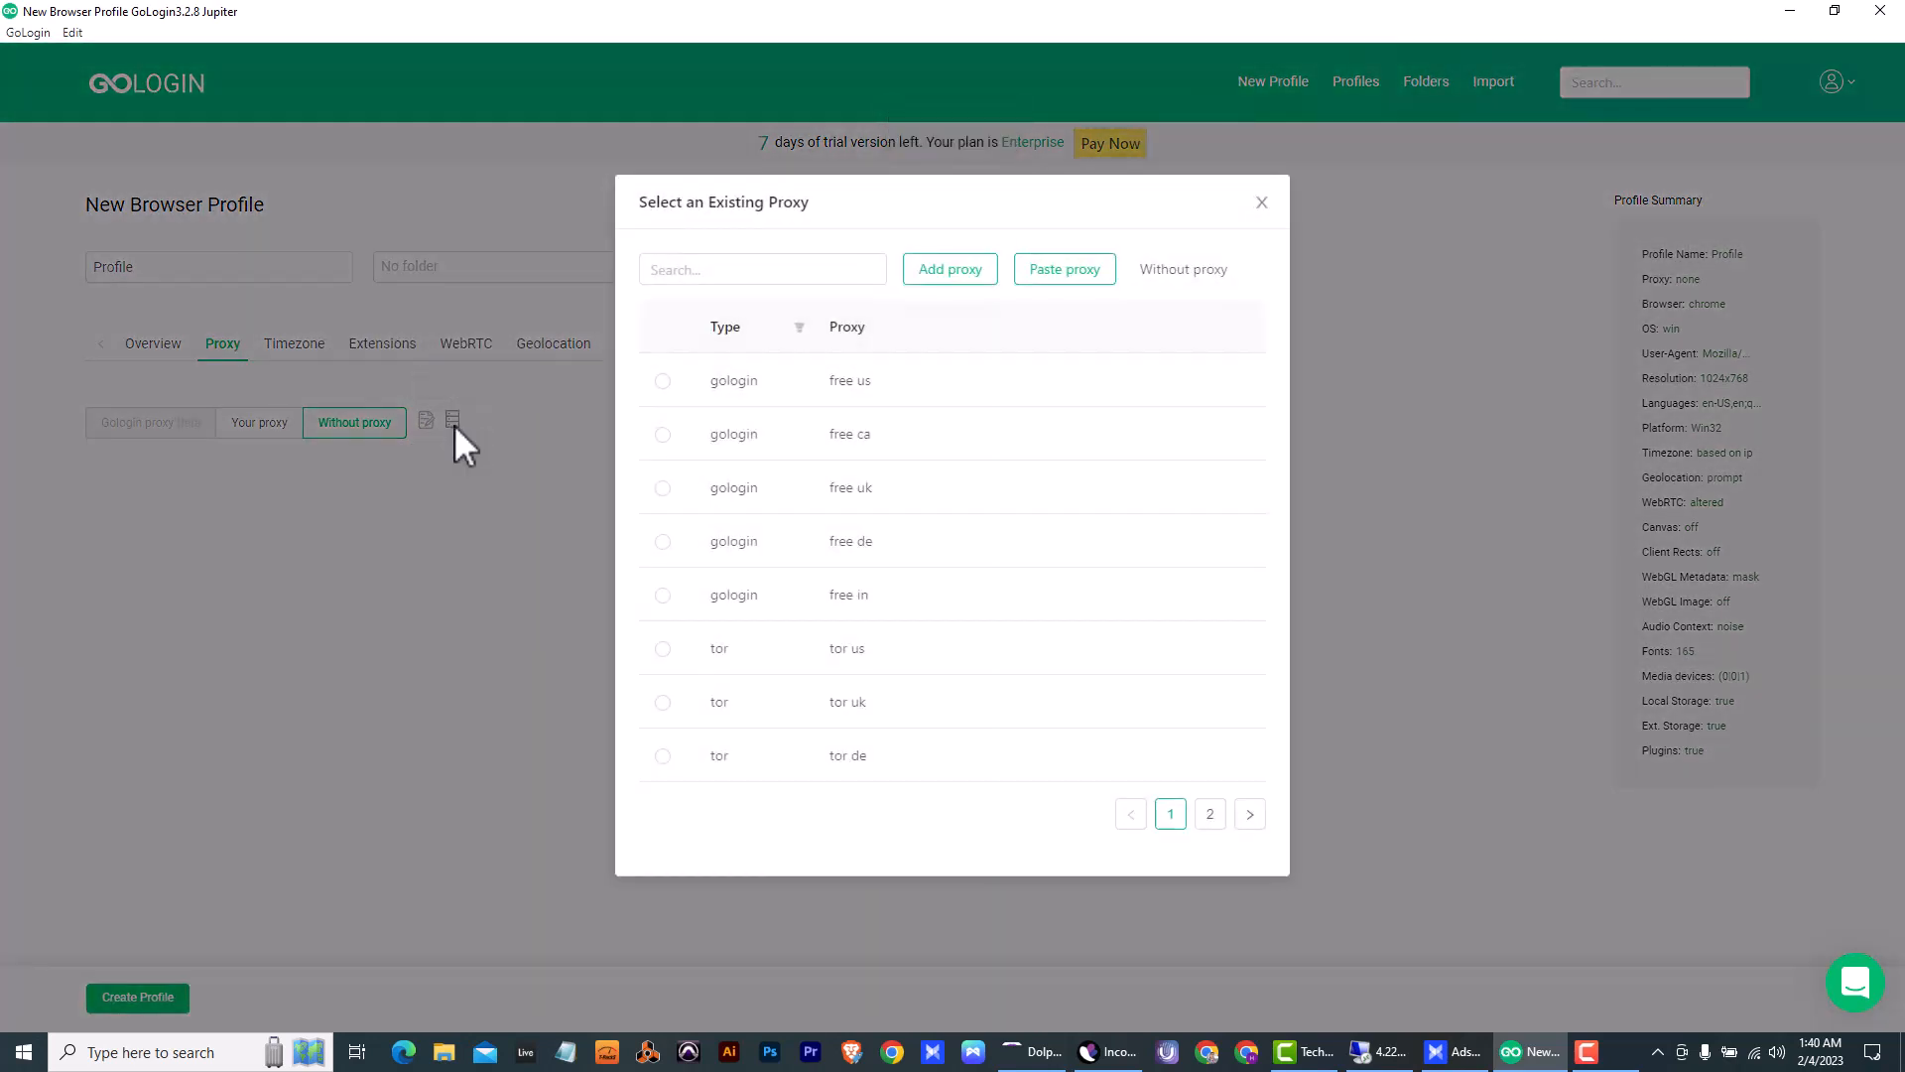
pyautogui.click(662, 488)
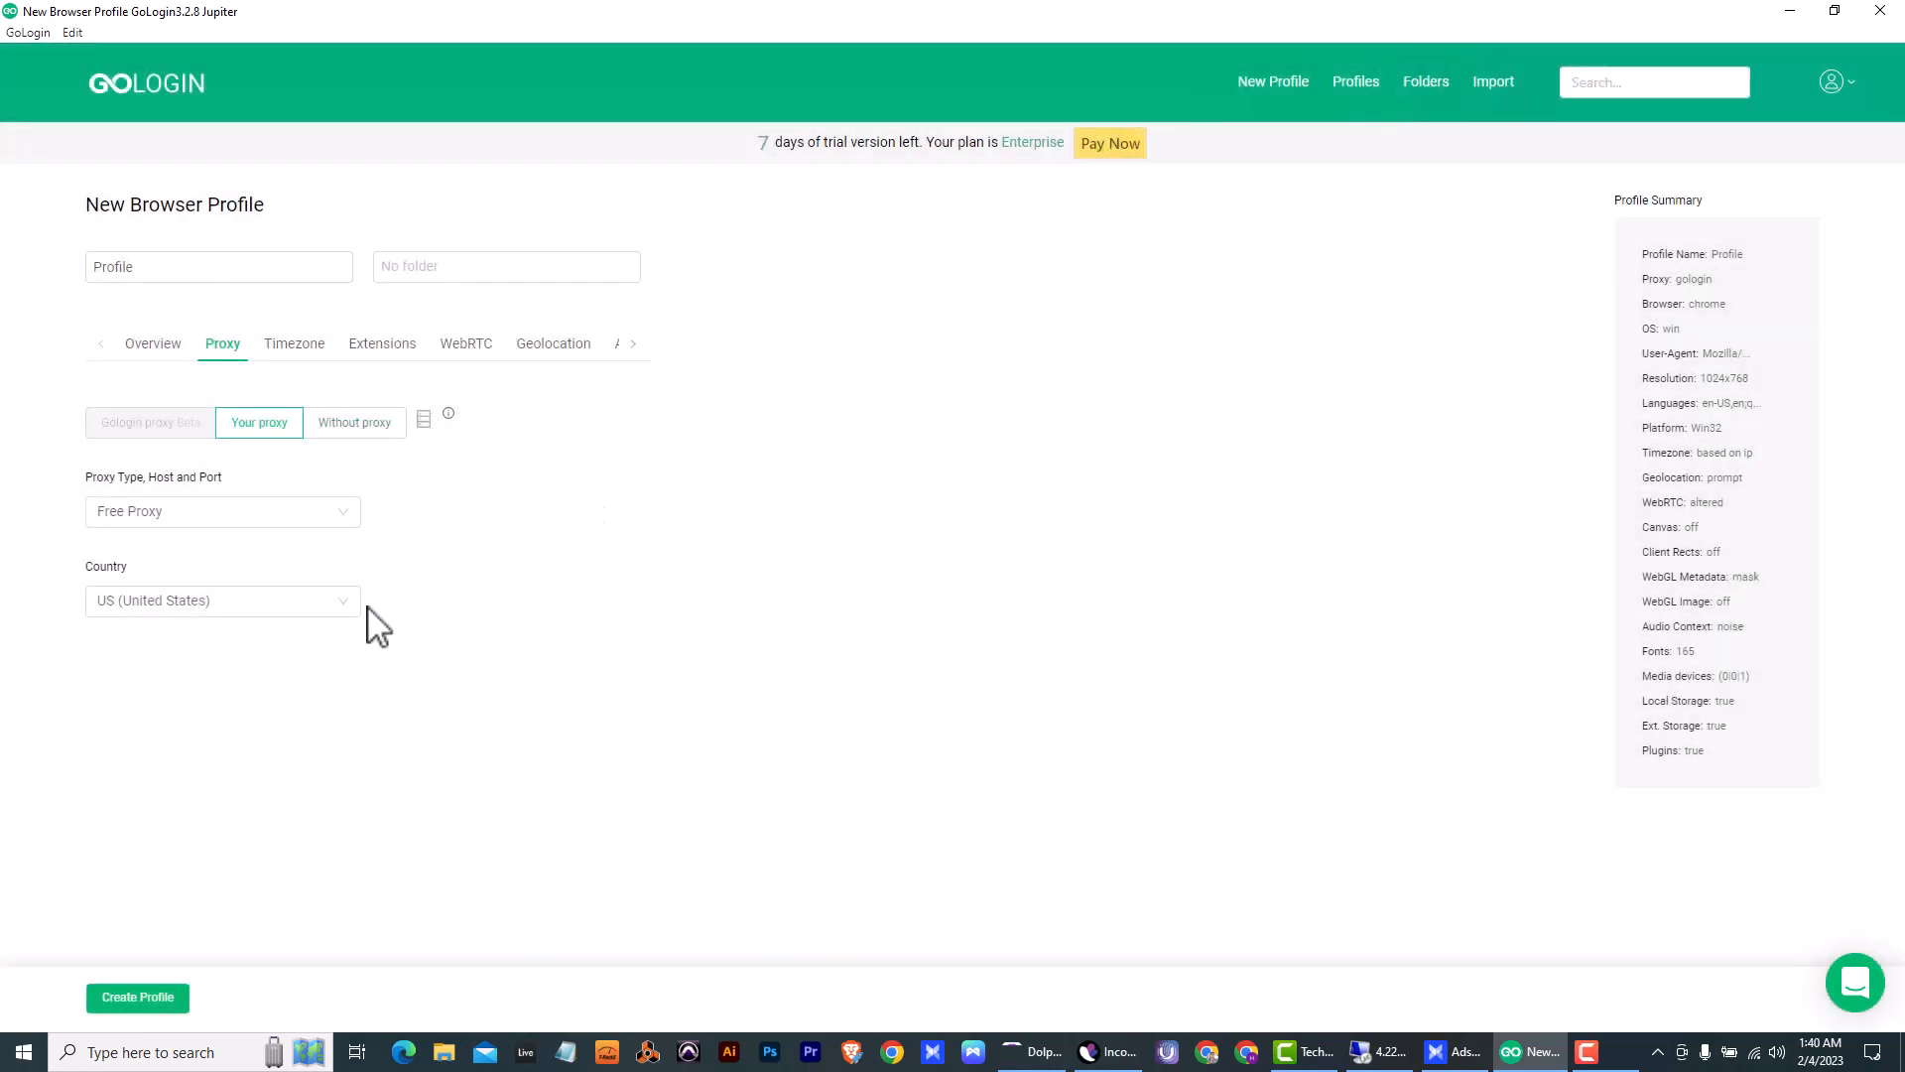
pyautogui.click(268, 605)
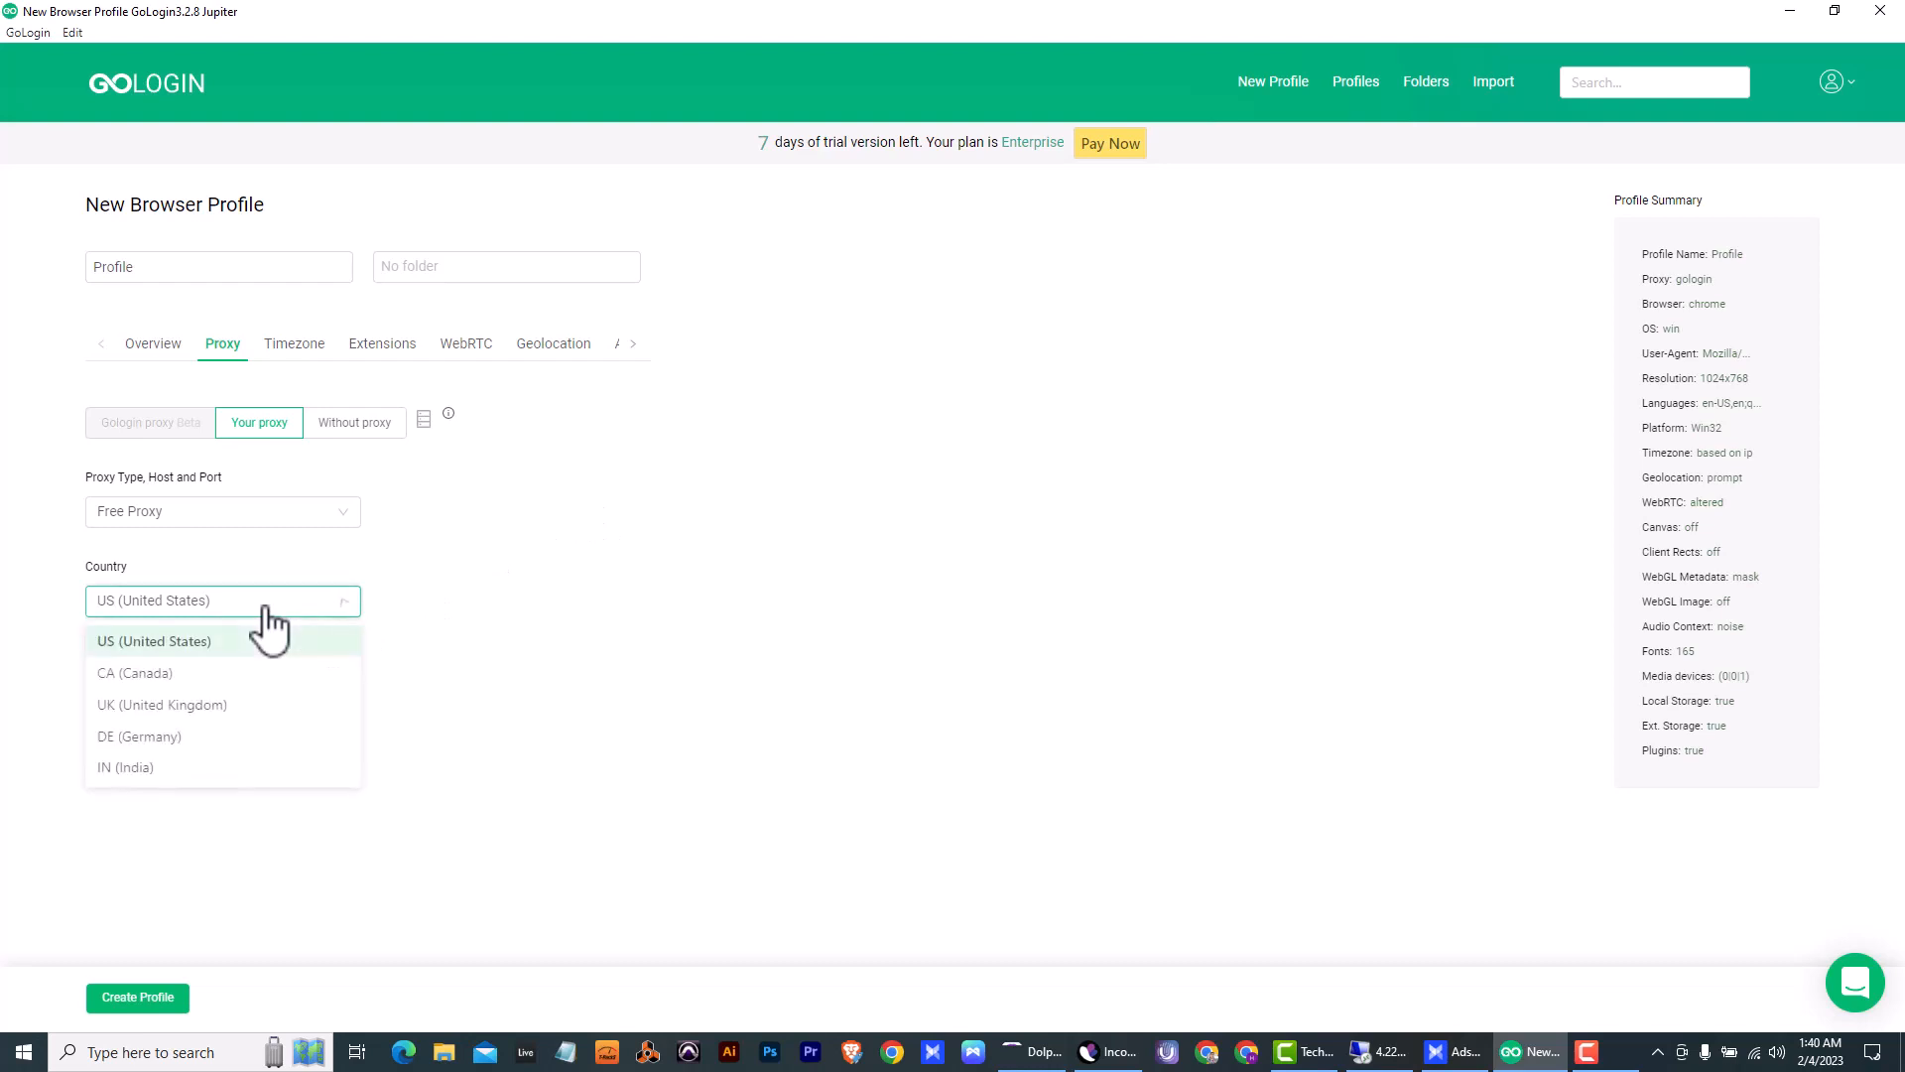
pyautogui.click(229, 711)
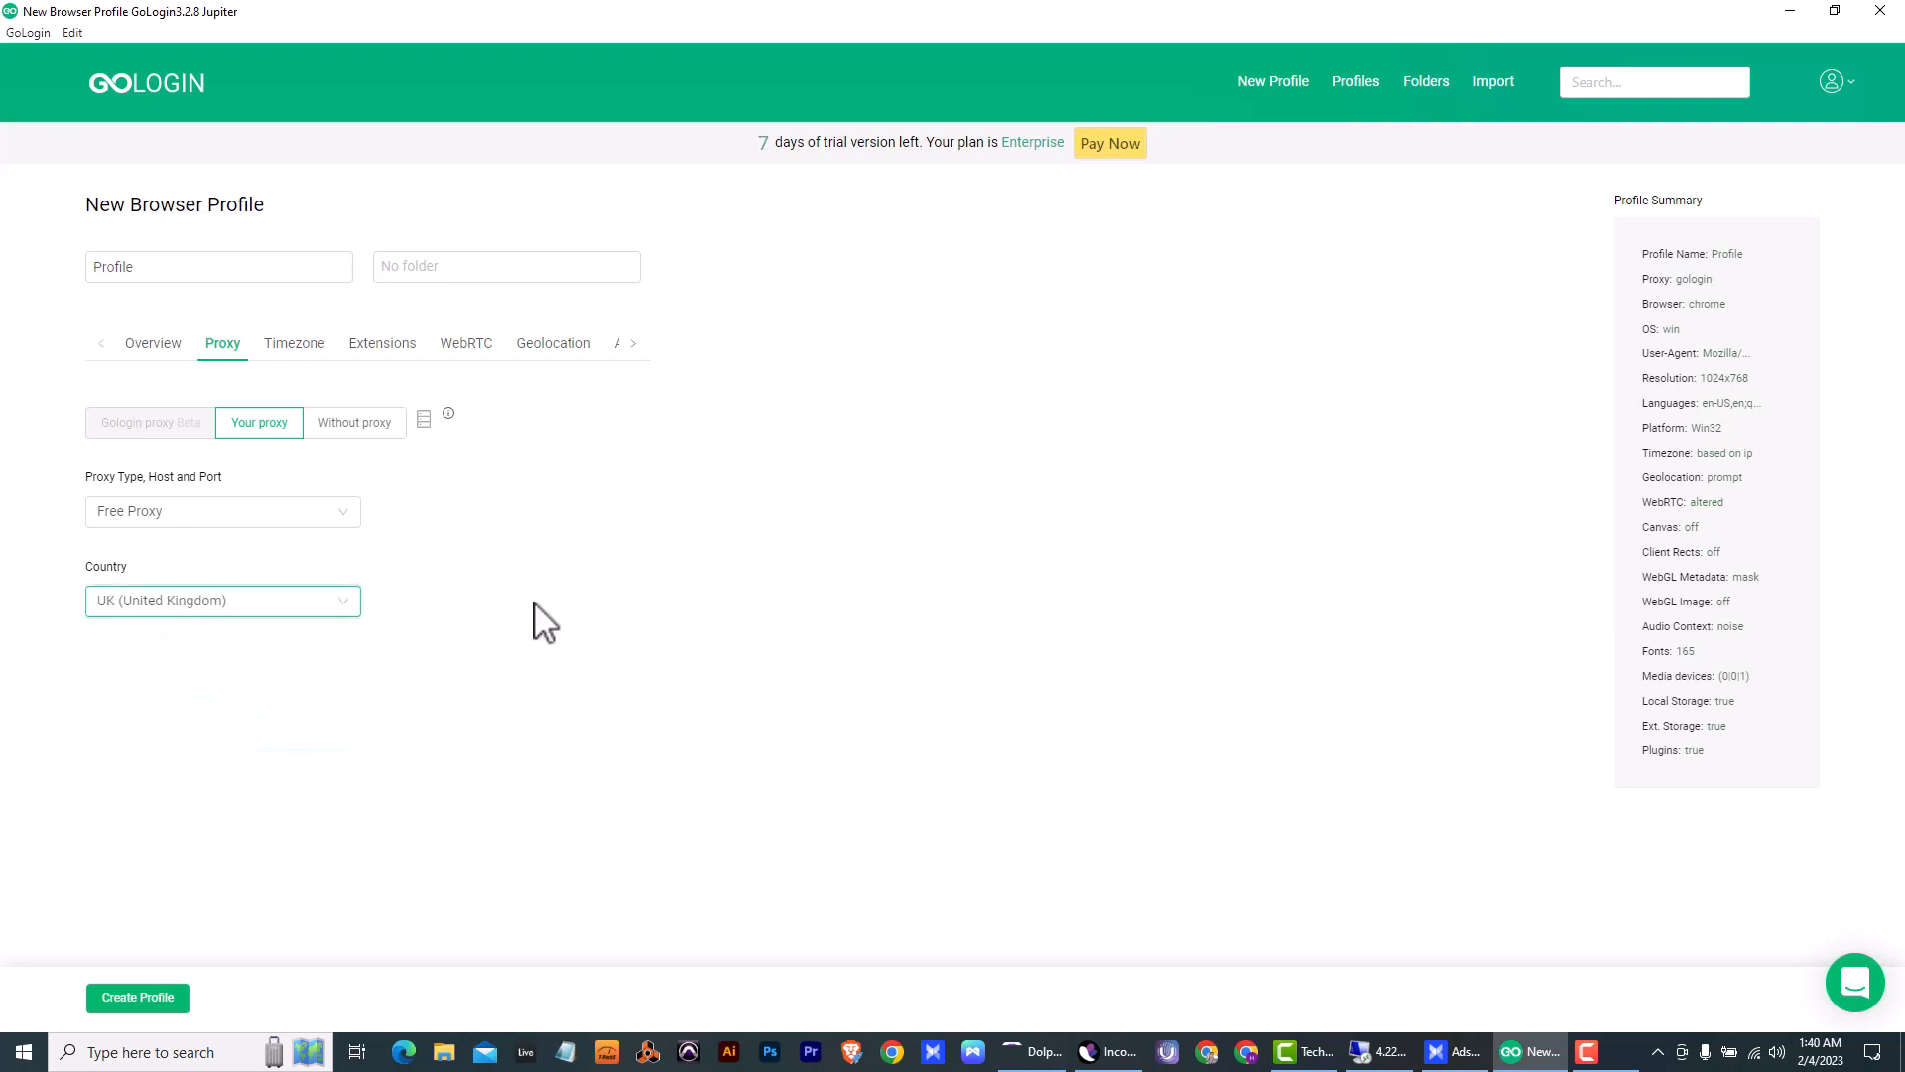
# - Turn off the timezone based on the external IP and set it to Europe/London (+00:00)
pyautogui.click(298, 355)
pyautogui.click(110, 421)
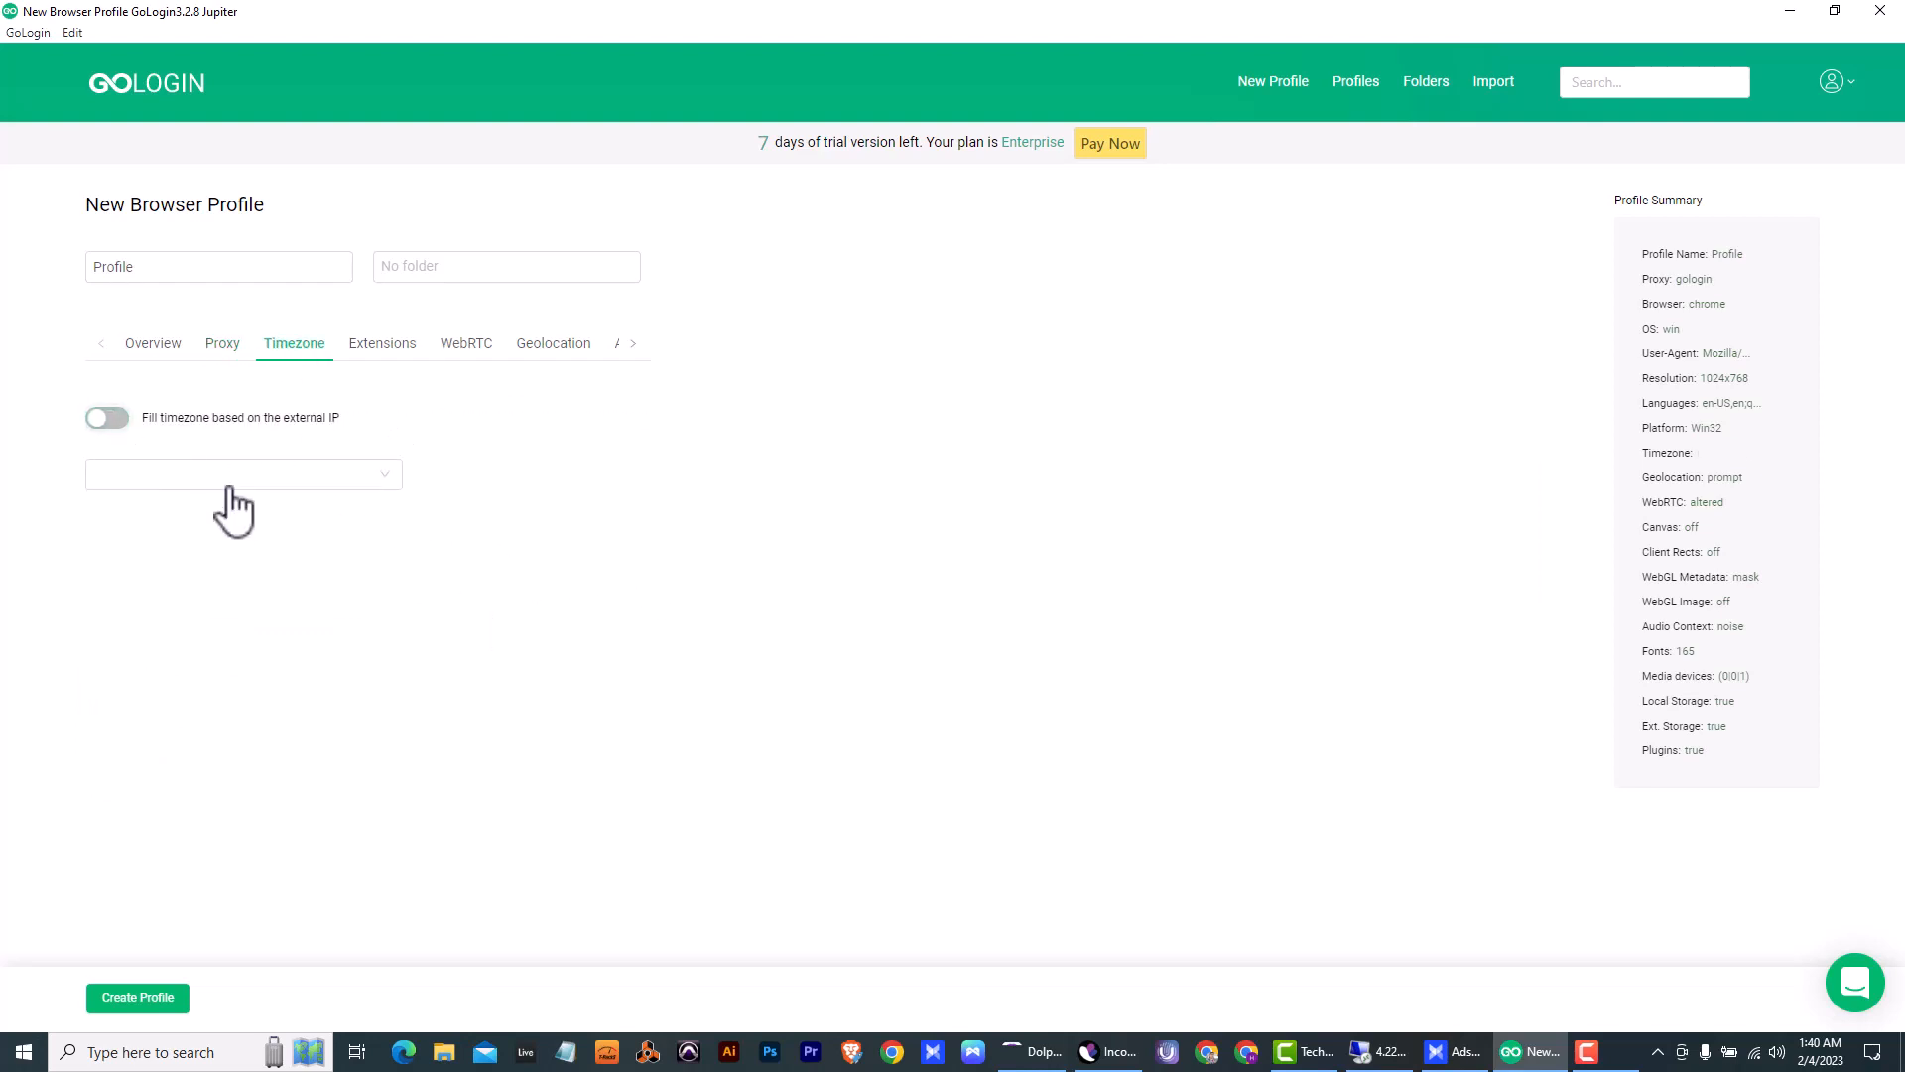
pyautogui.click(255, 481)
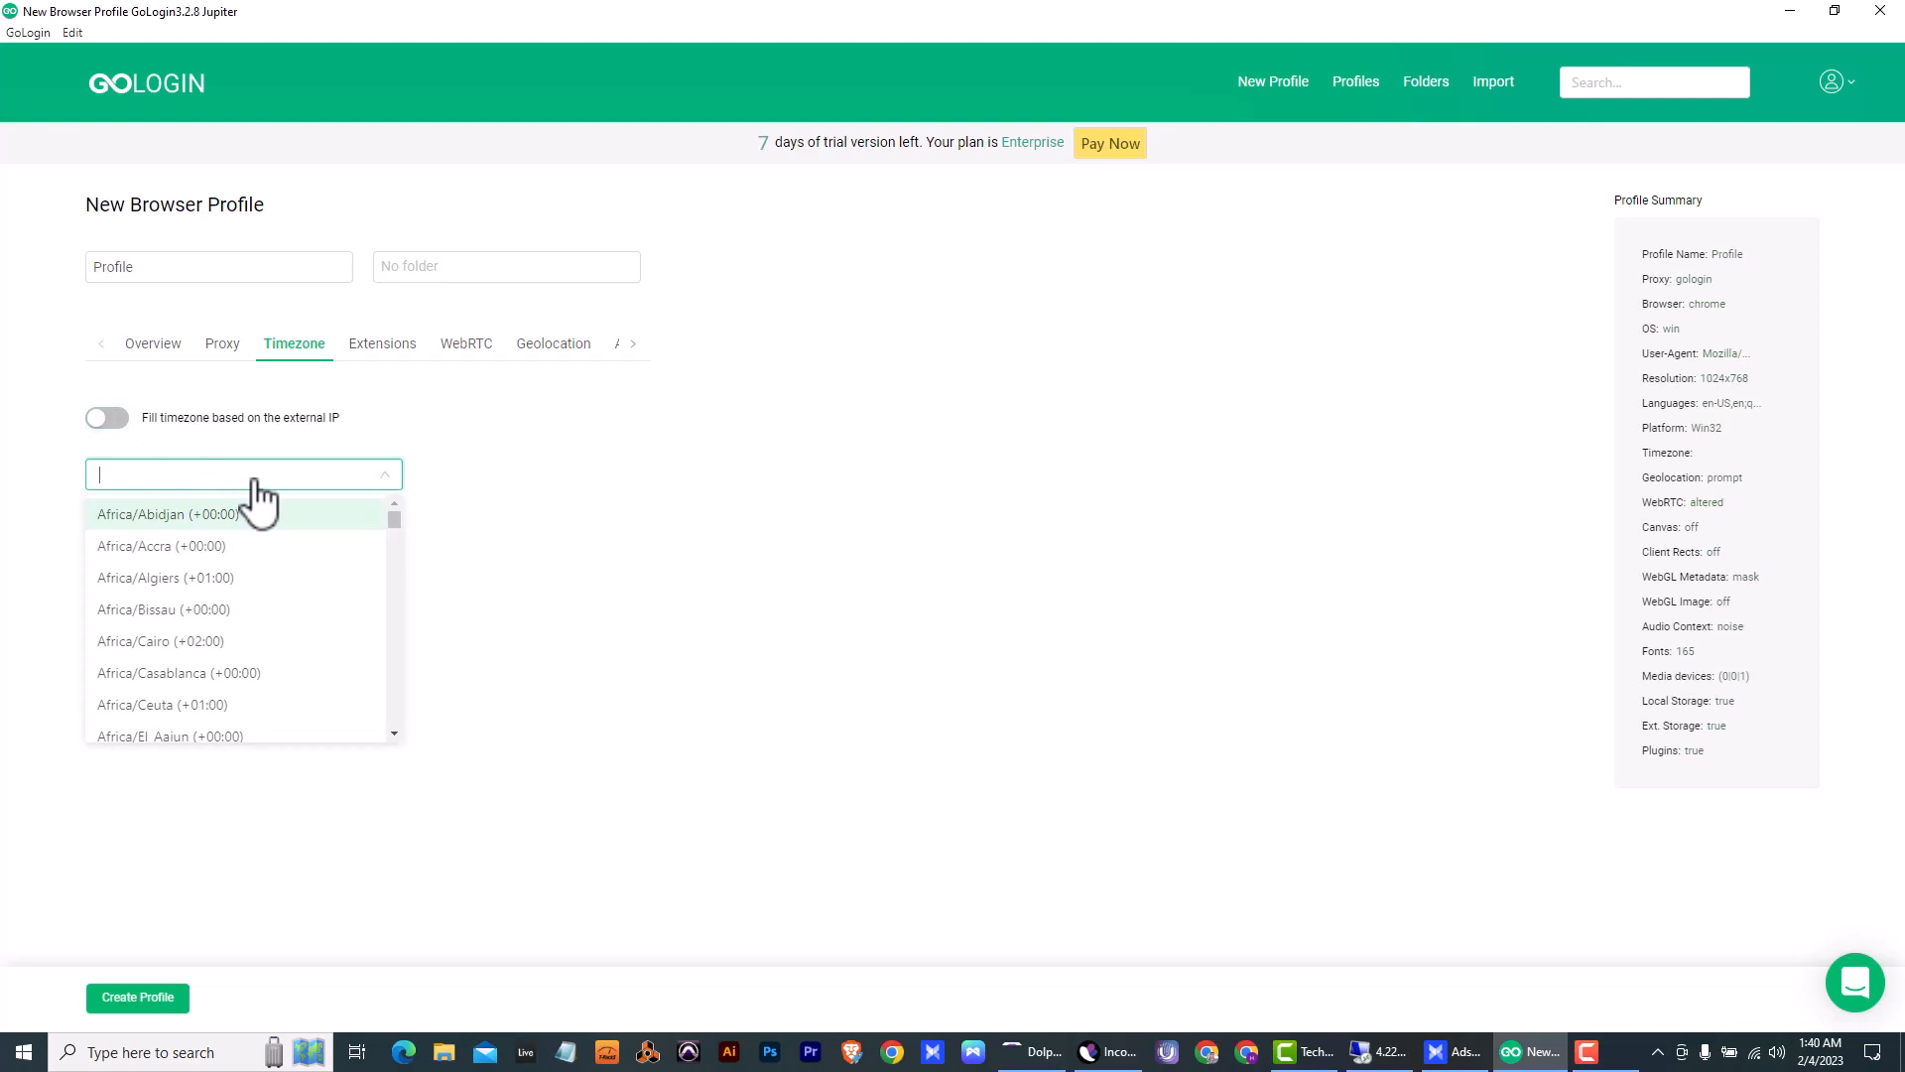
pyautogui.write('unit')
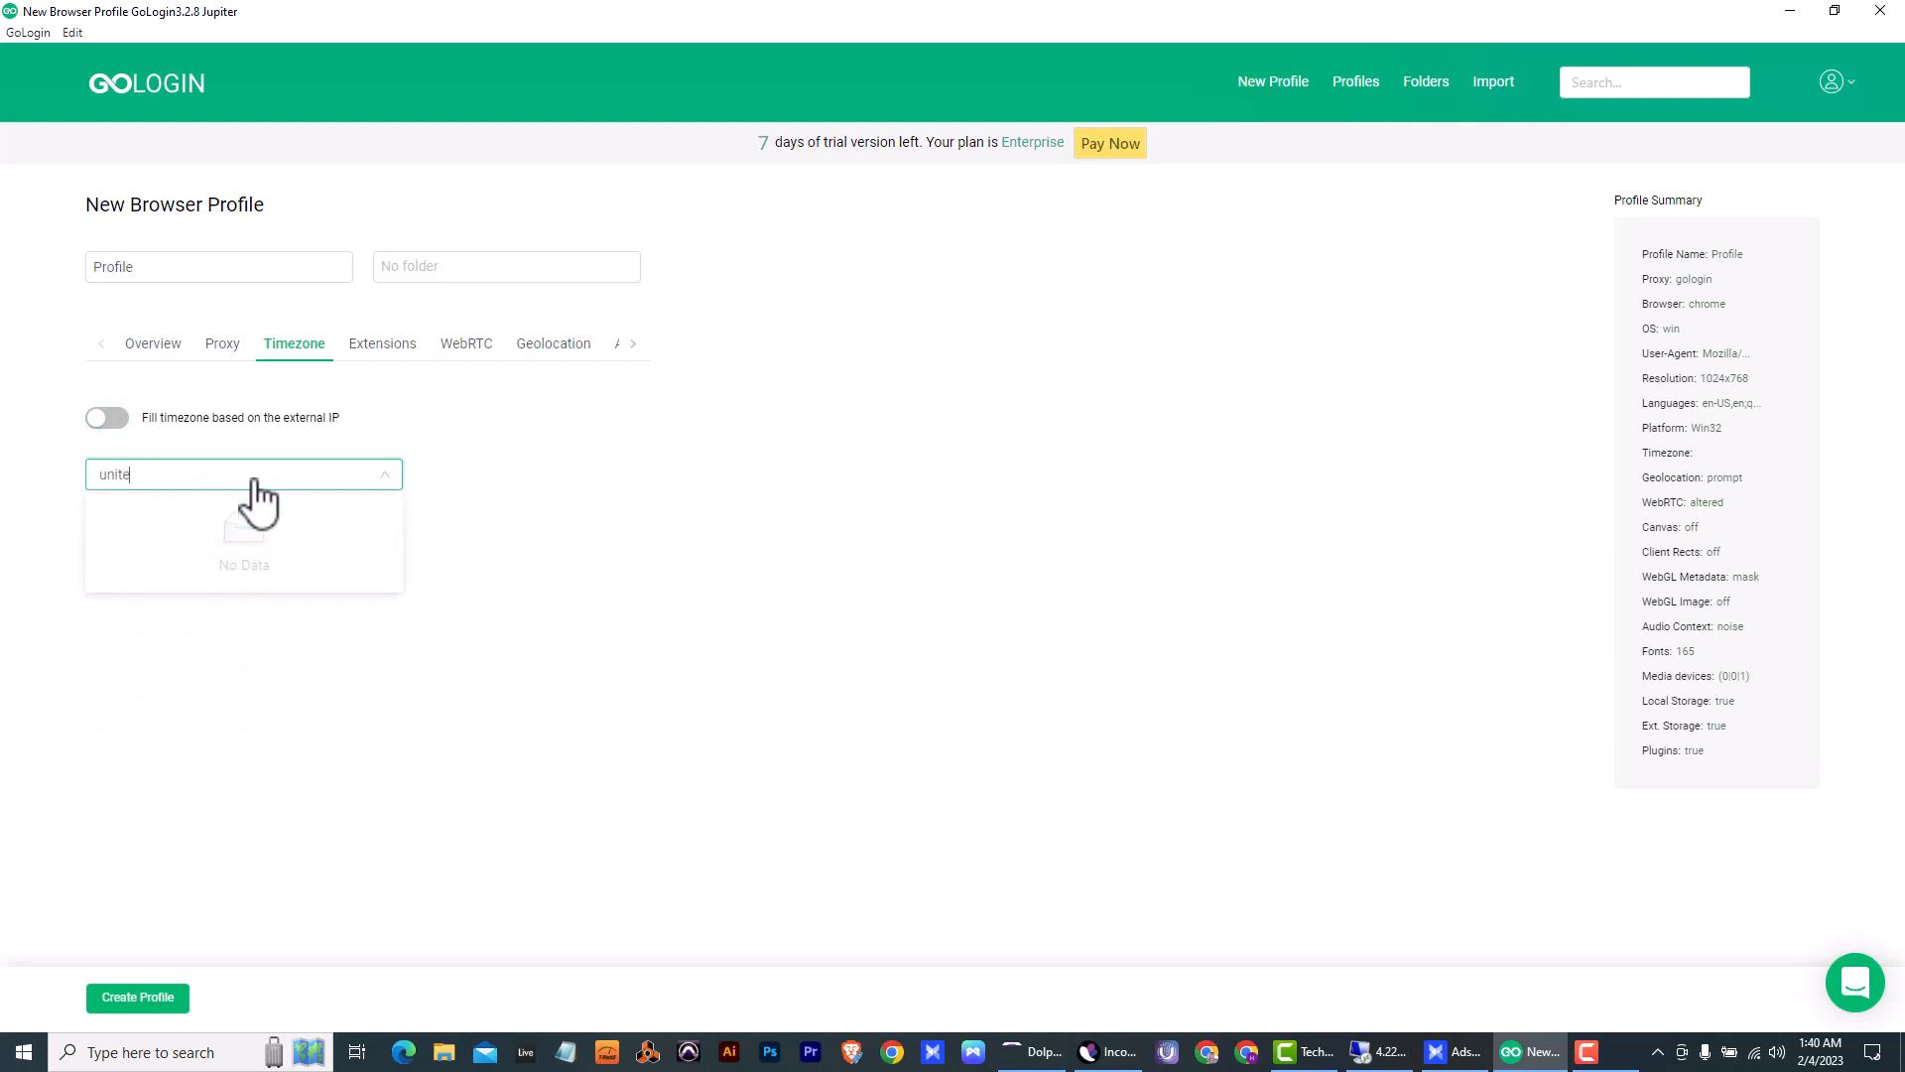
pyautogui.write('e')
pyautogui.press('BackSpace')
pyautogui.press('BackSpace')
pyautogui.press('BackSpace')
pyautogui.press('BackSpace')
pyautogui.press('BackSpace')
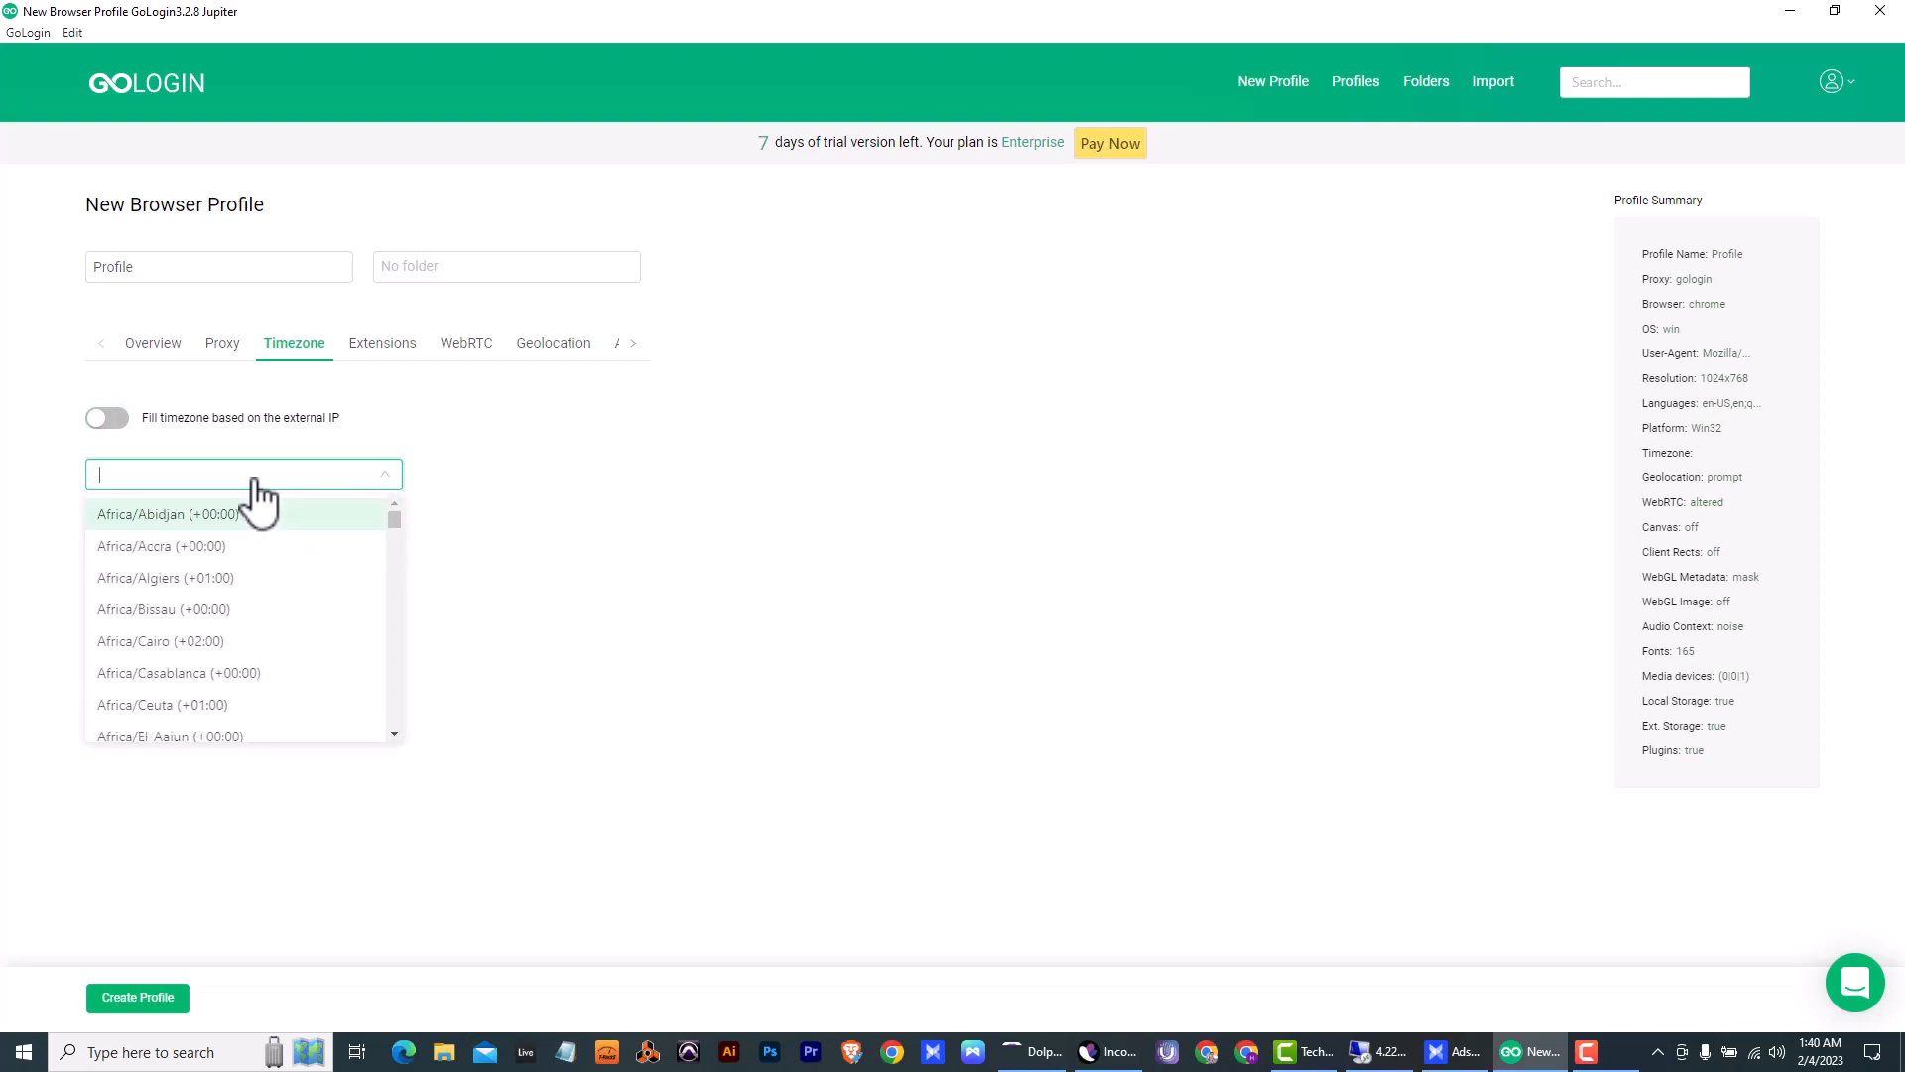
pyautogui.write('lond')
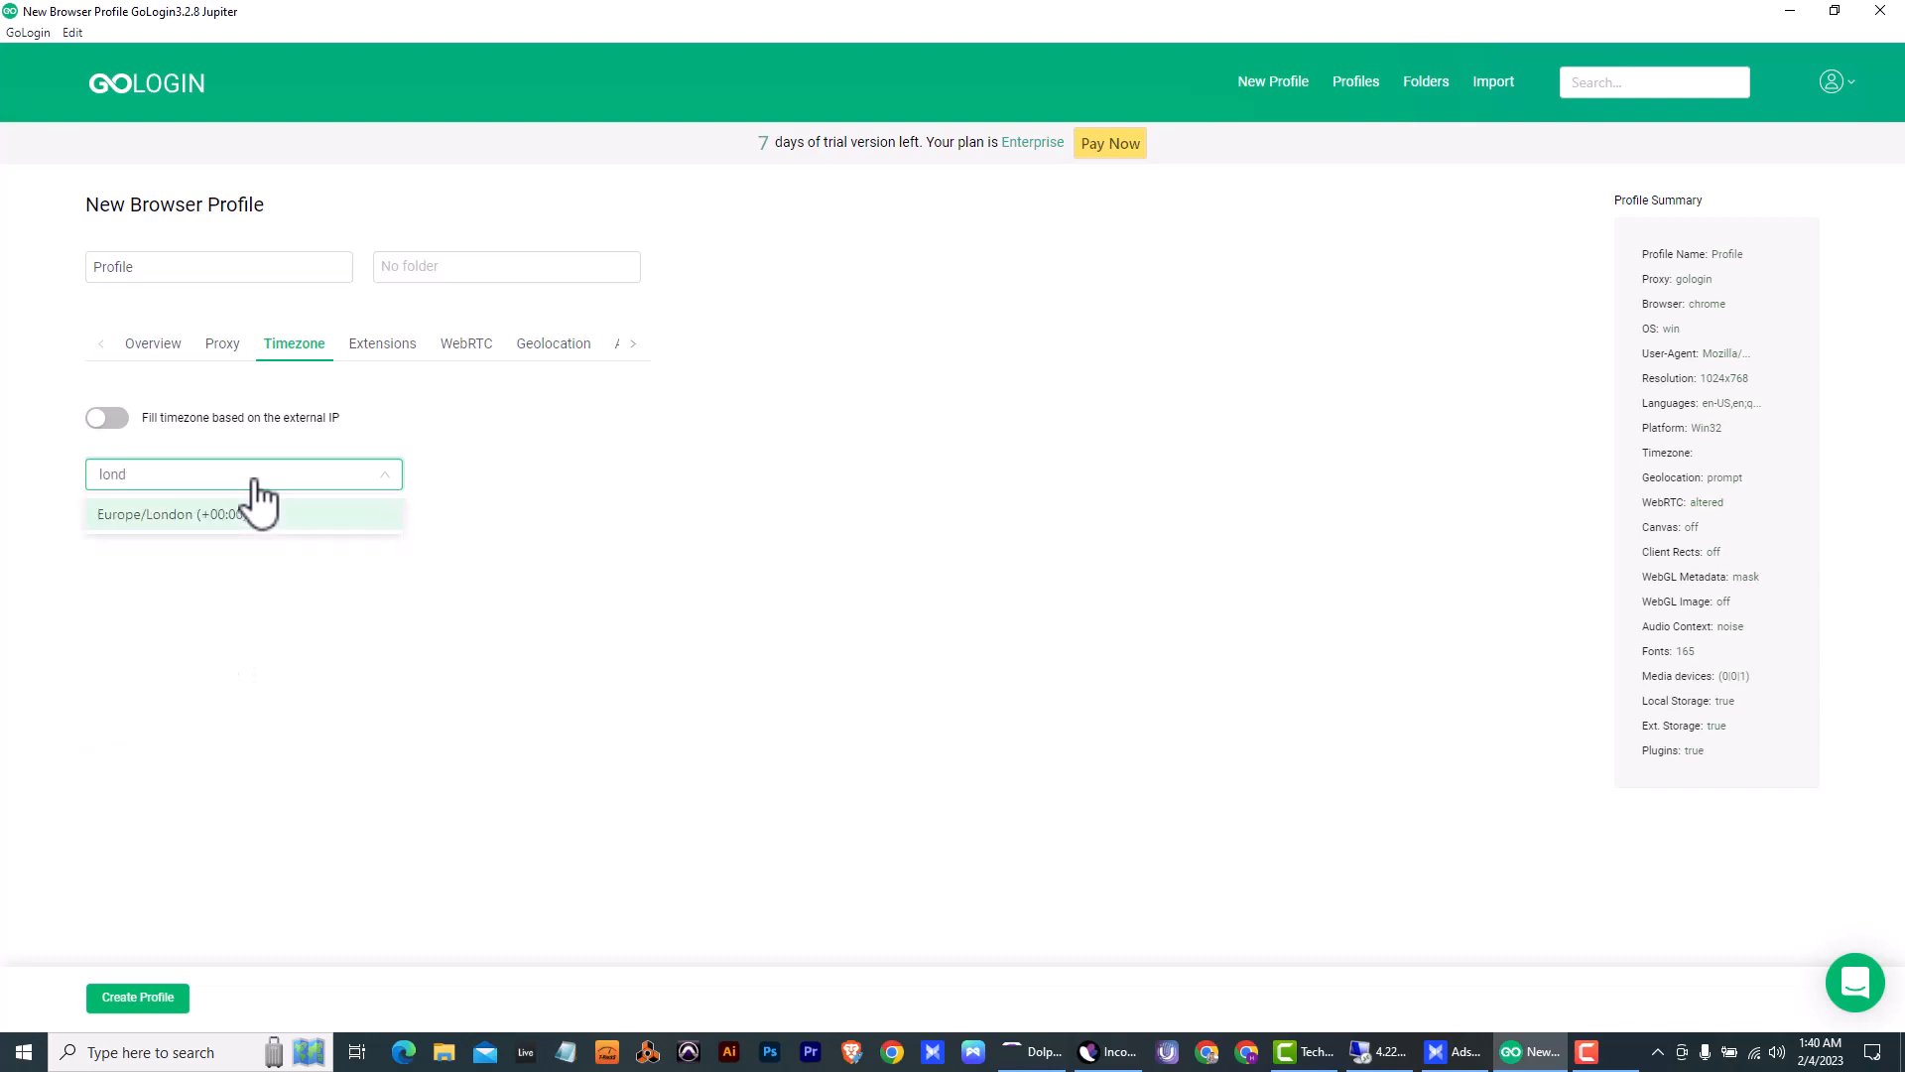
pyautogui.click(228, 514)
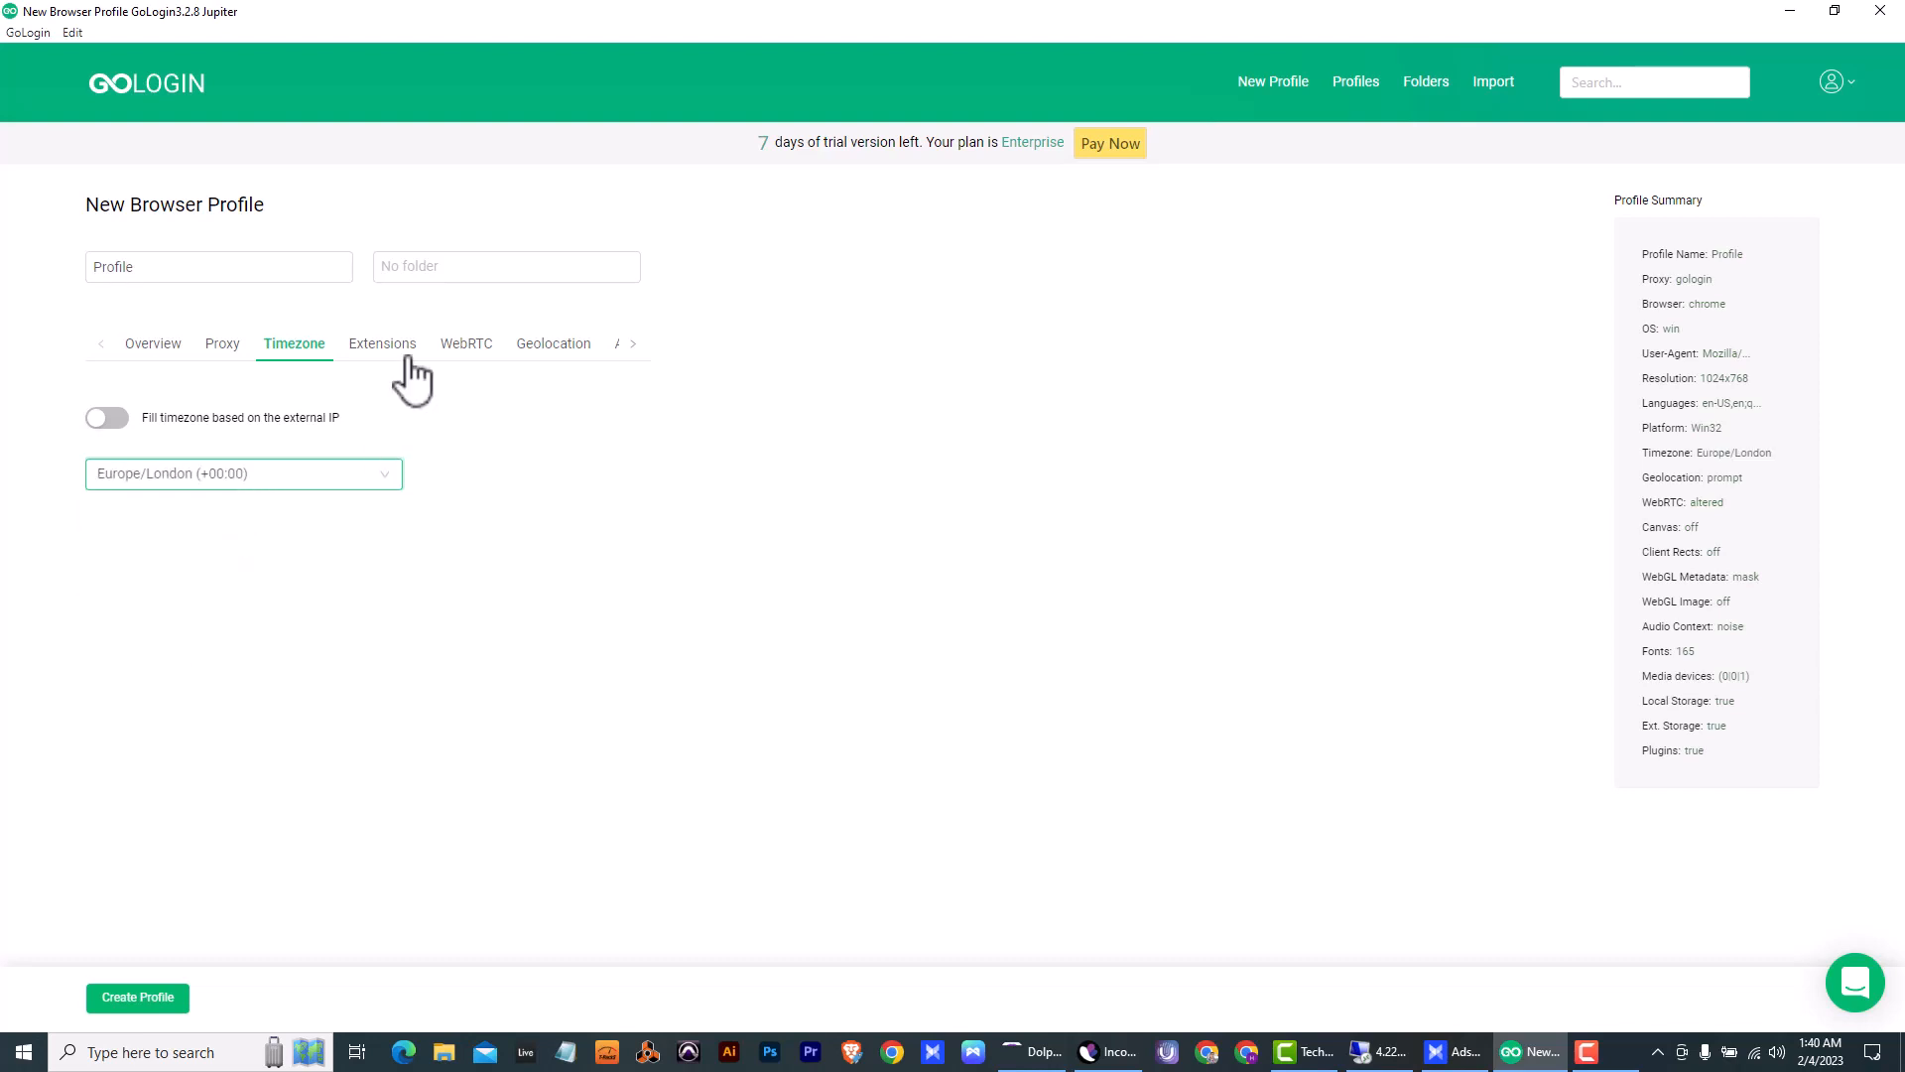
# - View the new profile's WebRTC settings and set geolocation requests to Block
pyautogui.click(468, 349)
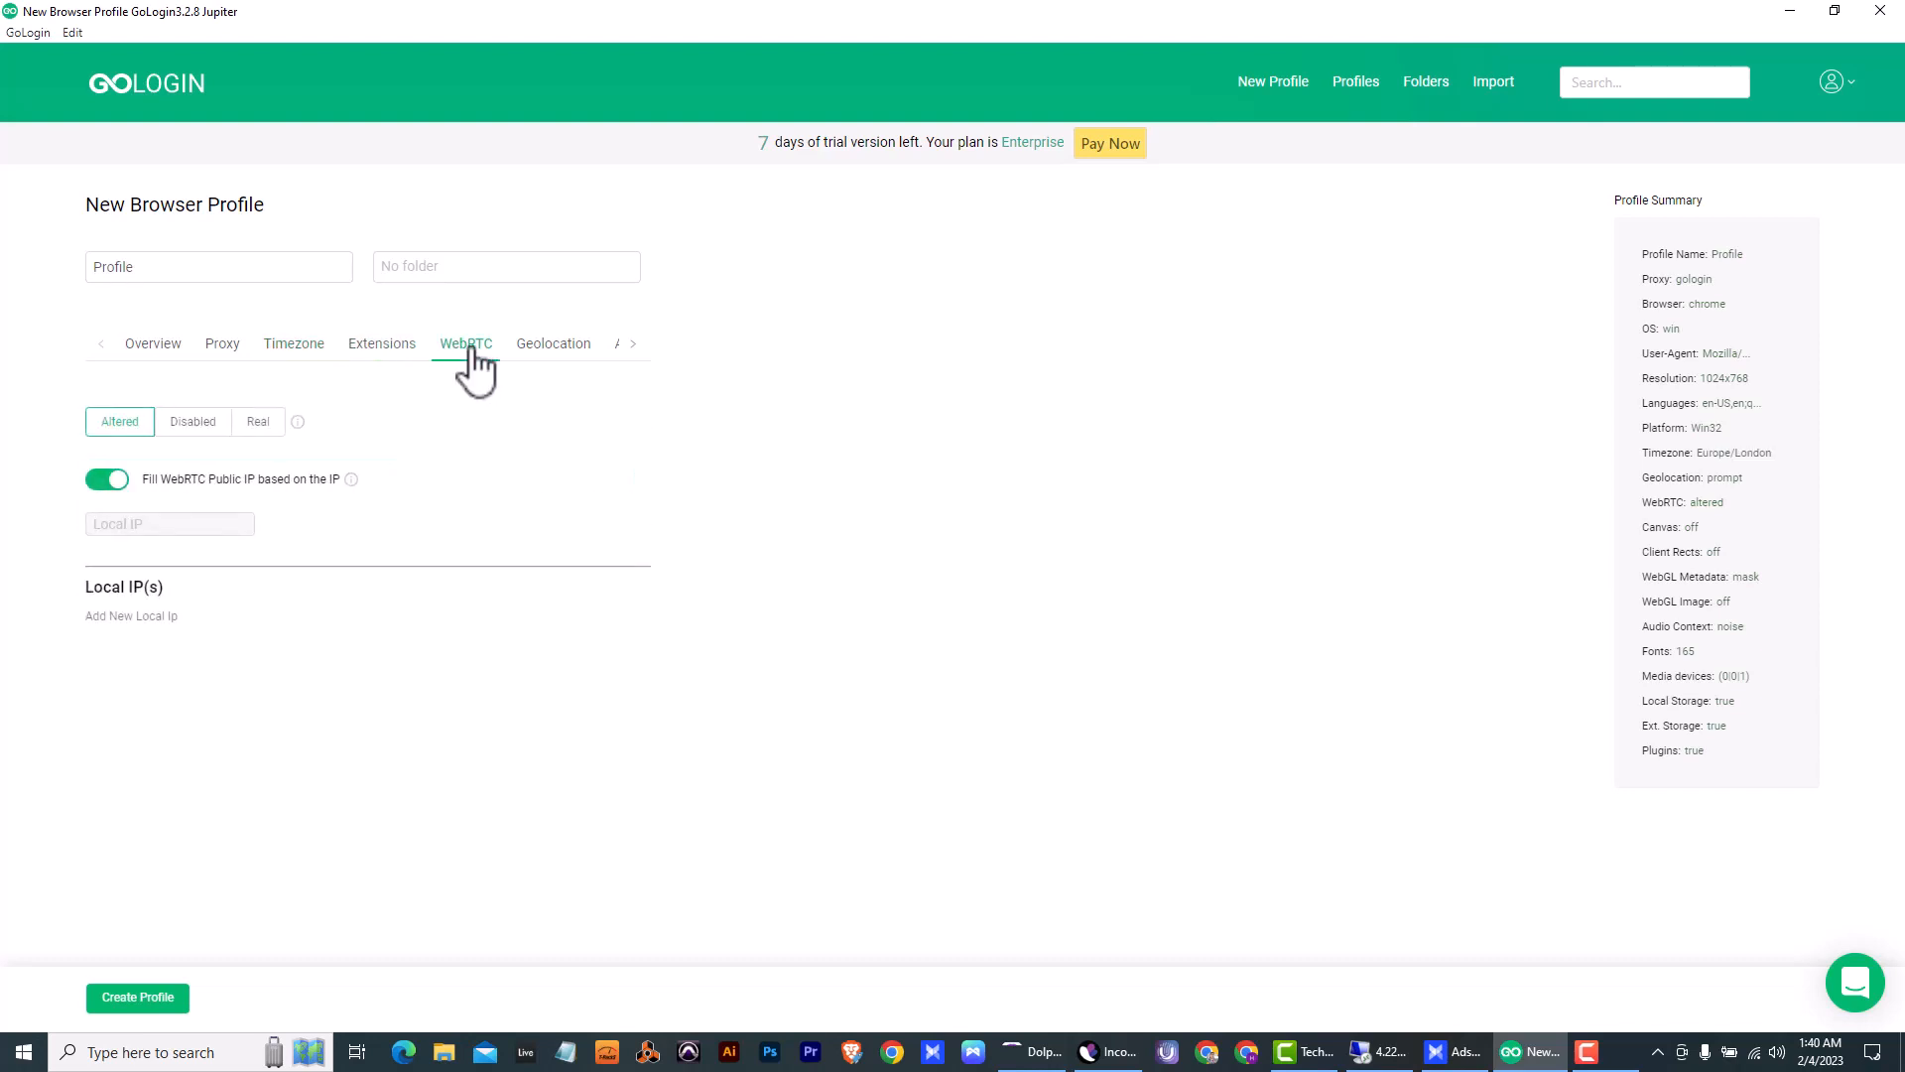
pyautogui.click(554, 348)
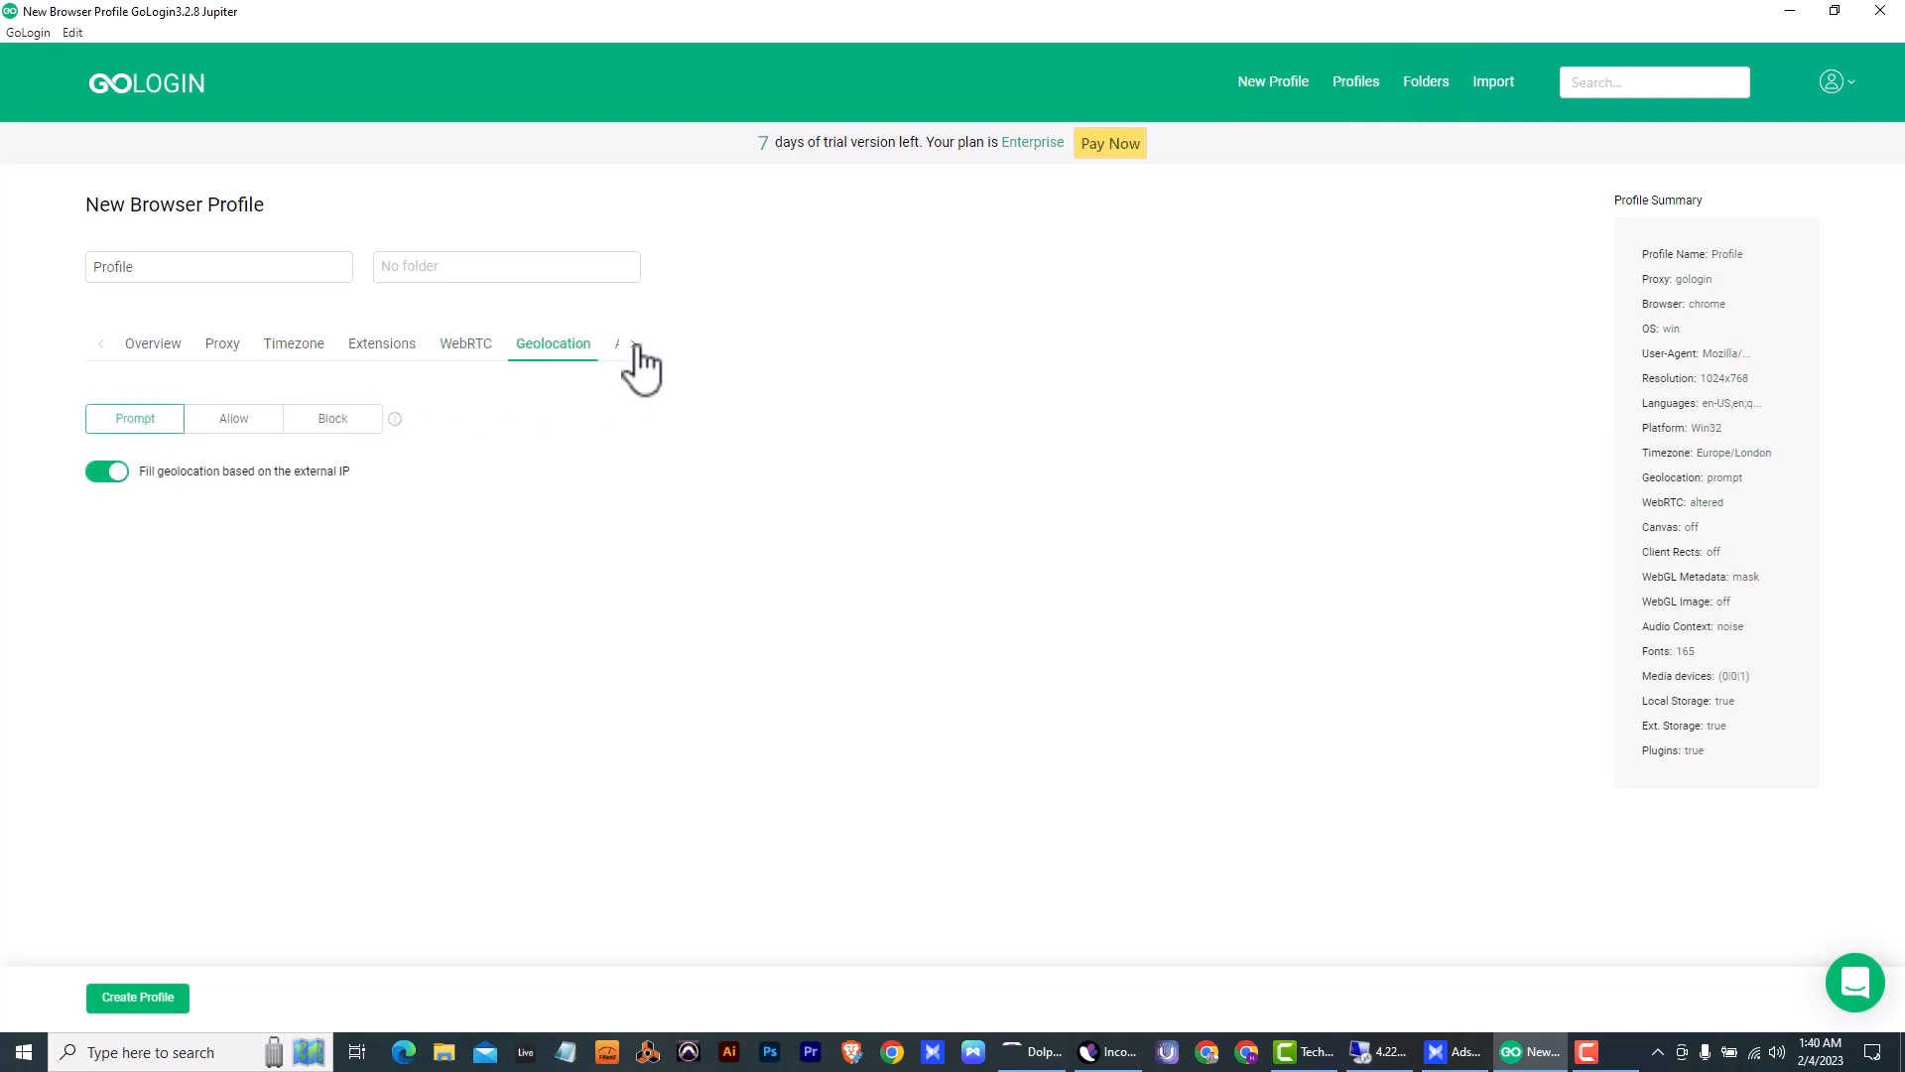
pyautogui.click(334, 419)
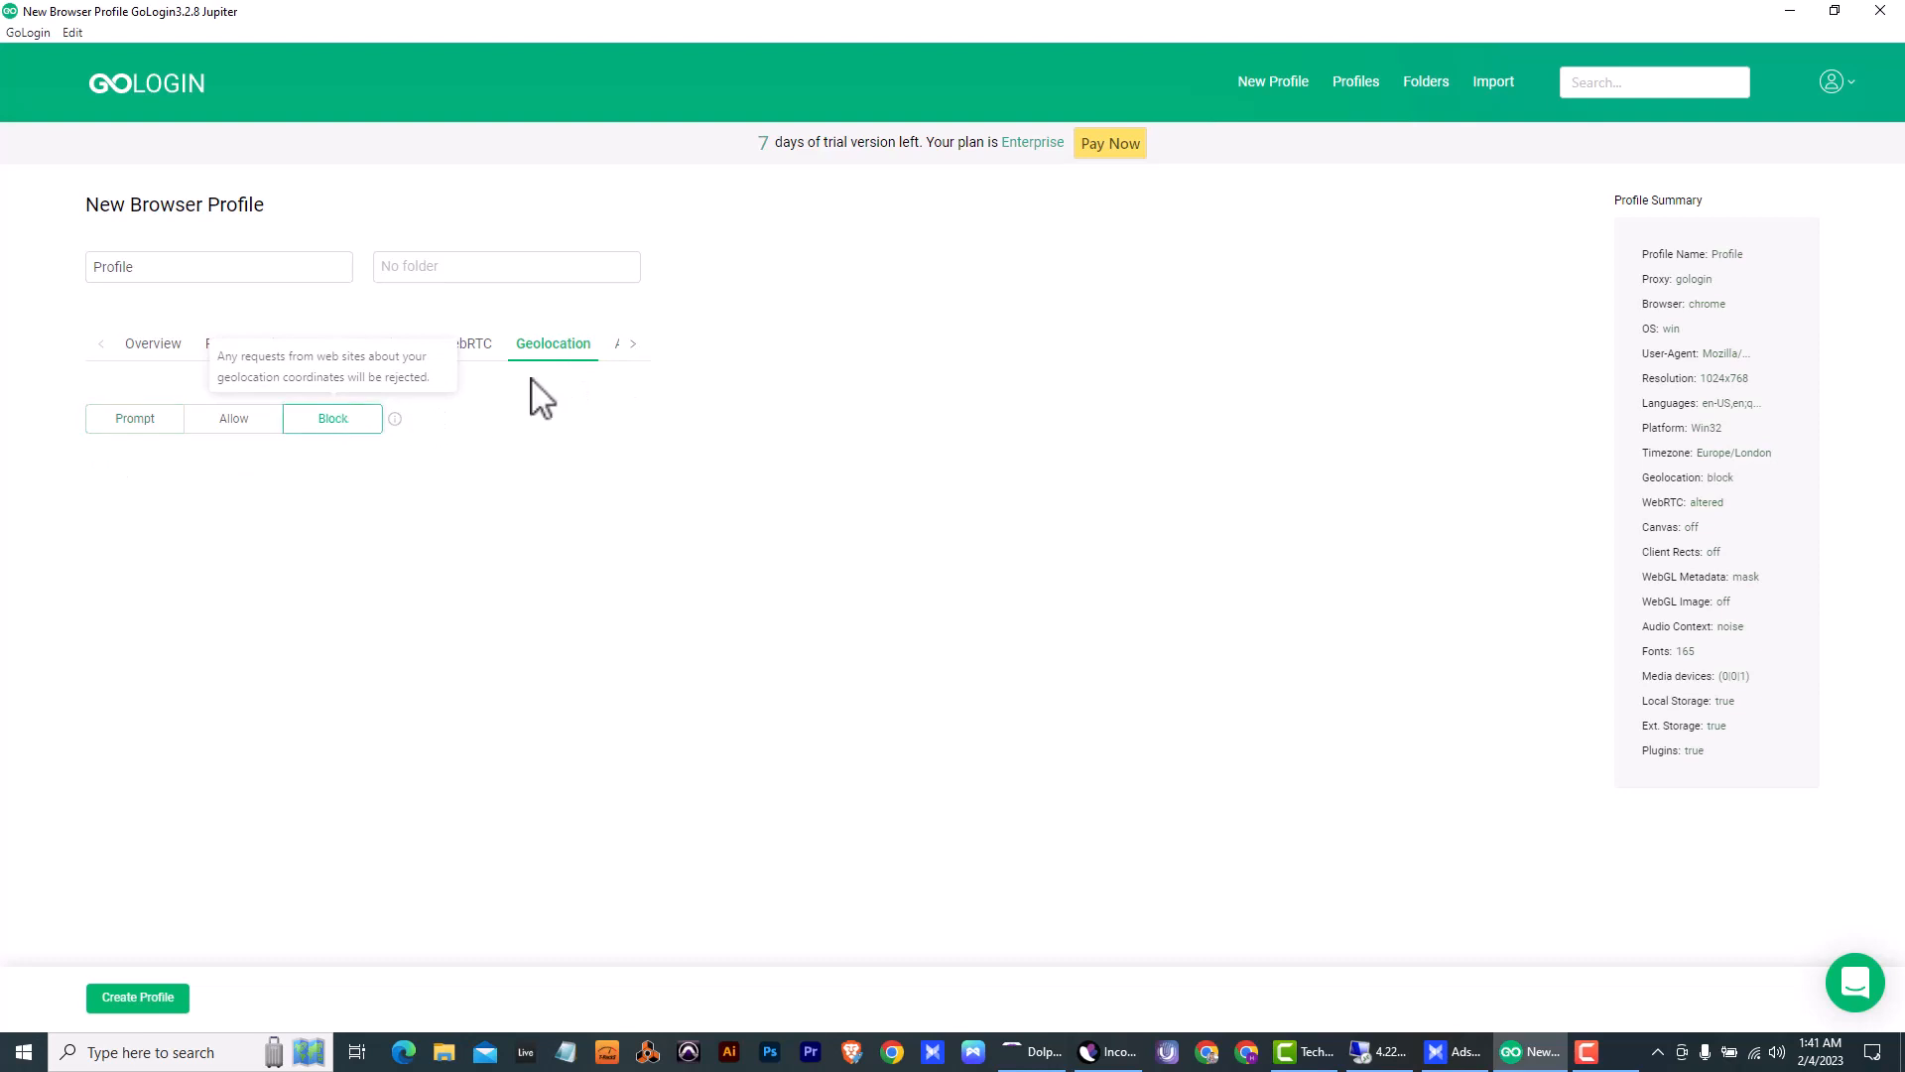
# - Enable DoNotTrack in the new profile's advanced settings and create the profile
pyautogui.click(636, 346)
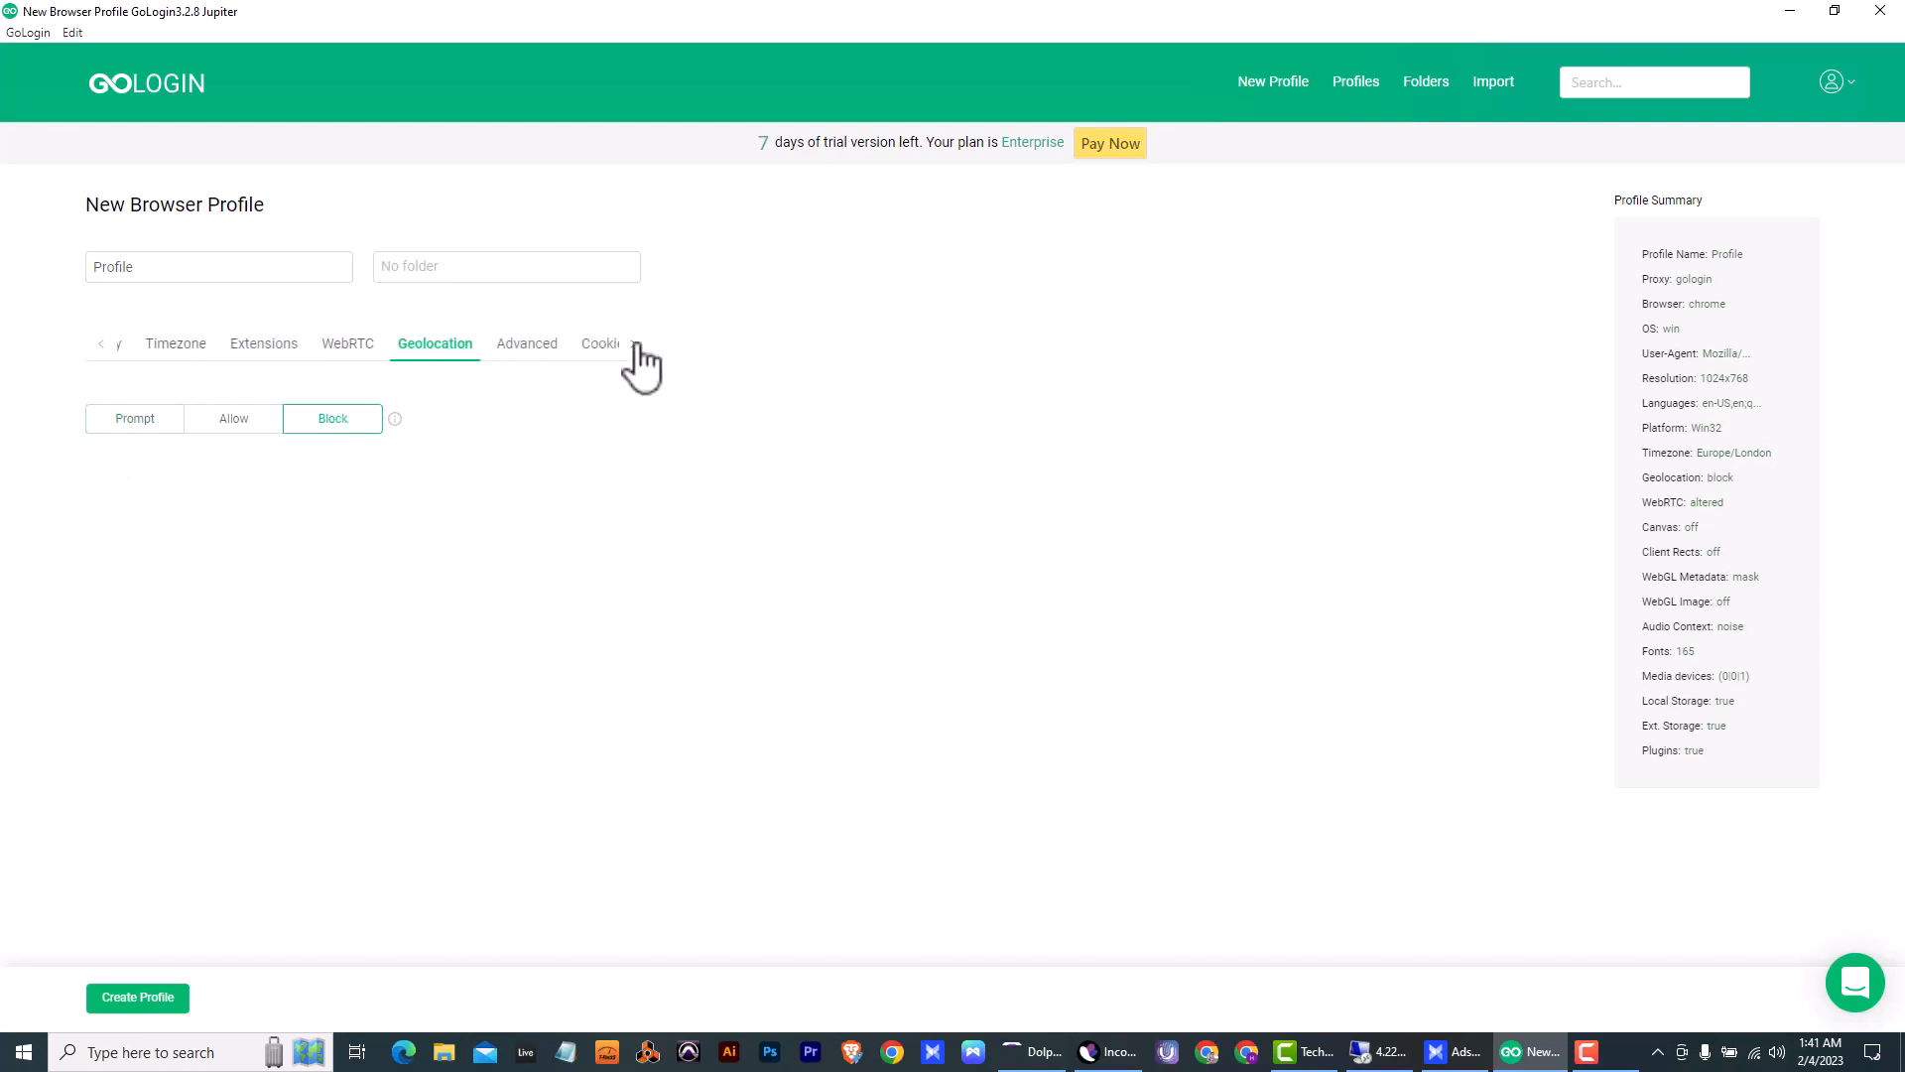
pyautogui.click(506, 347)
pyautogui.scroll(-3, 391, 638)
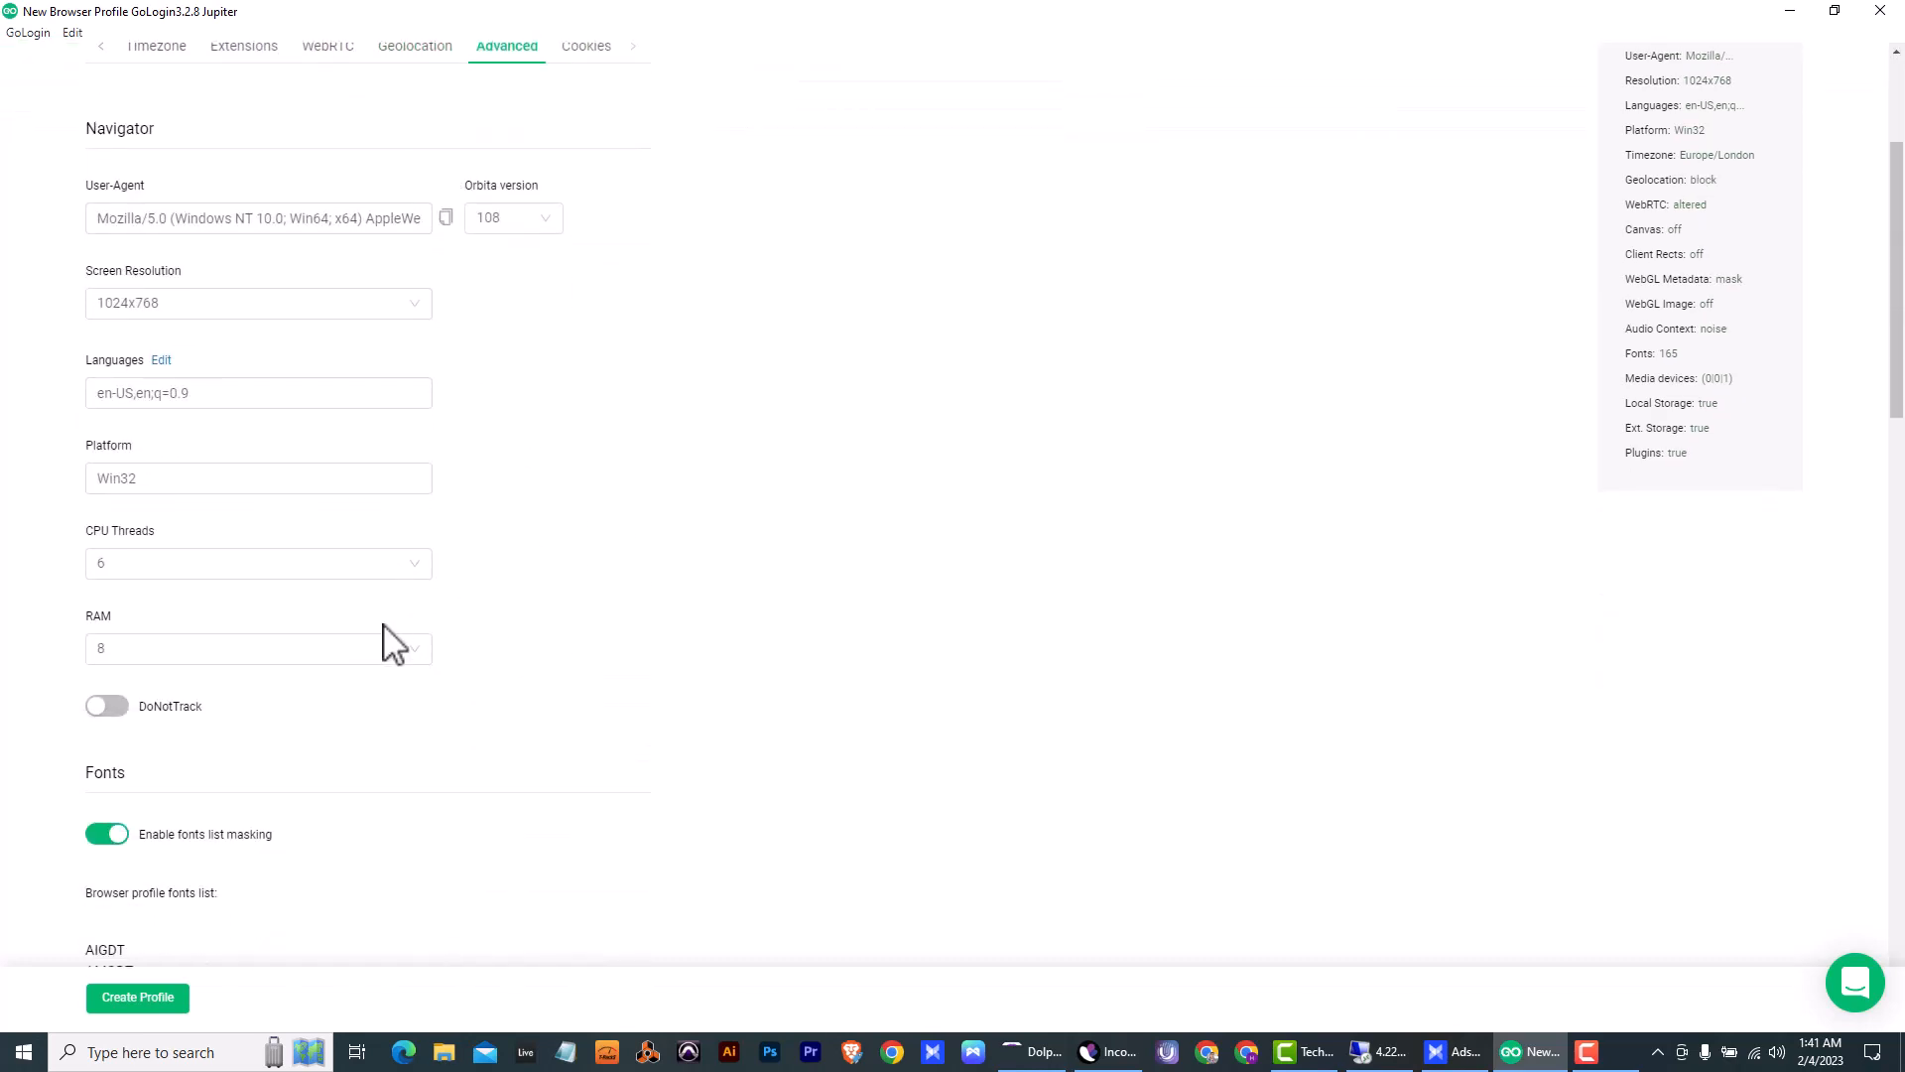
pyautogui.click(112, 709)
pyautogui.scroll(-15, 238, 746)
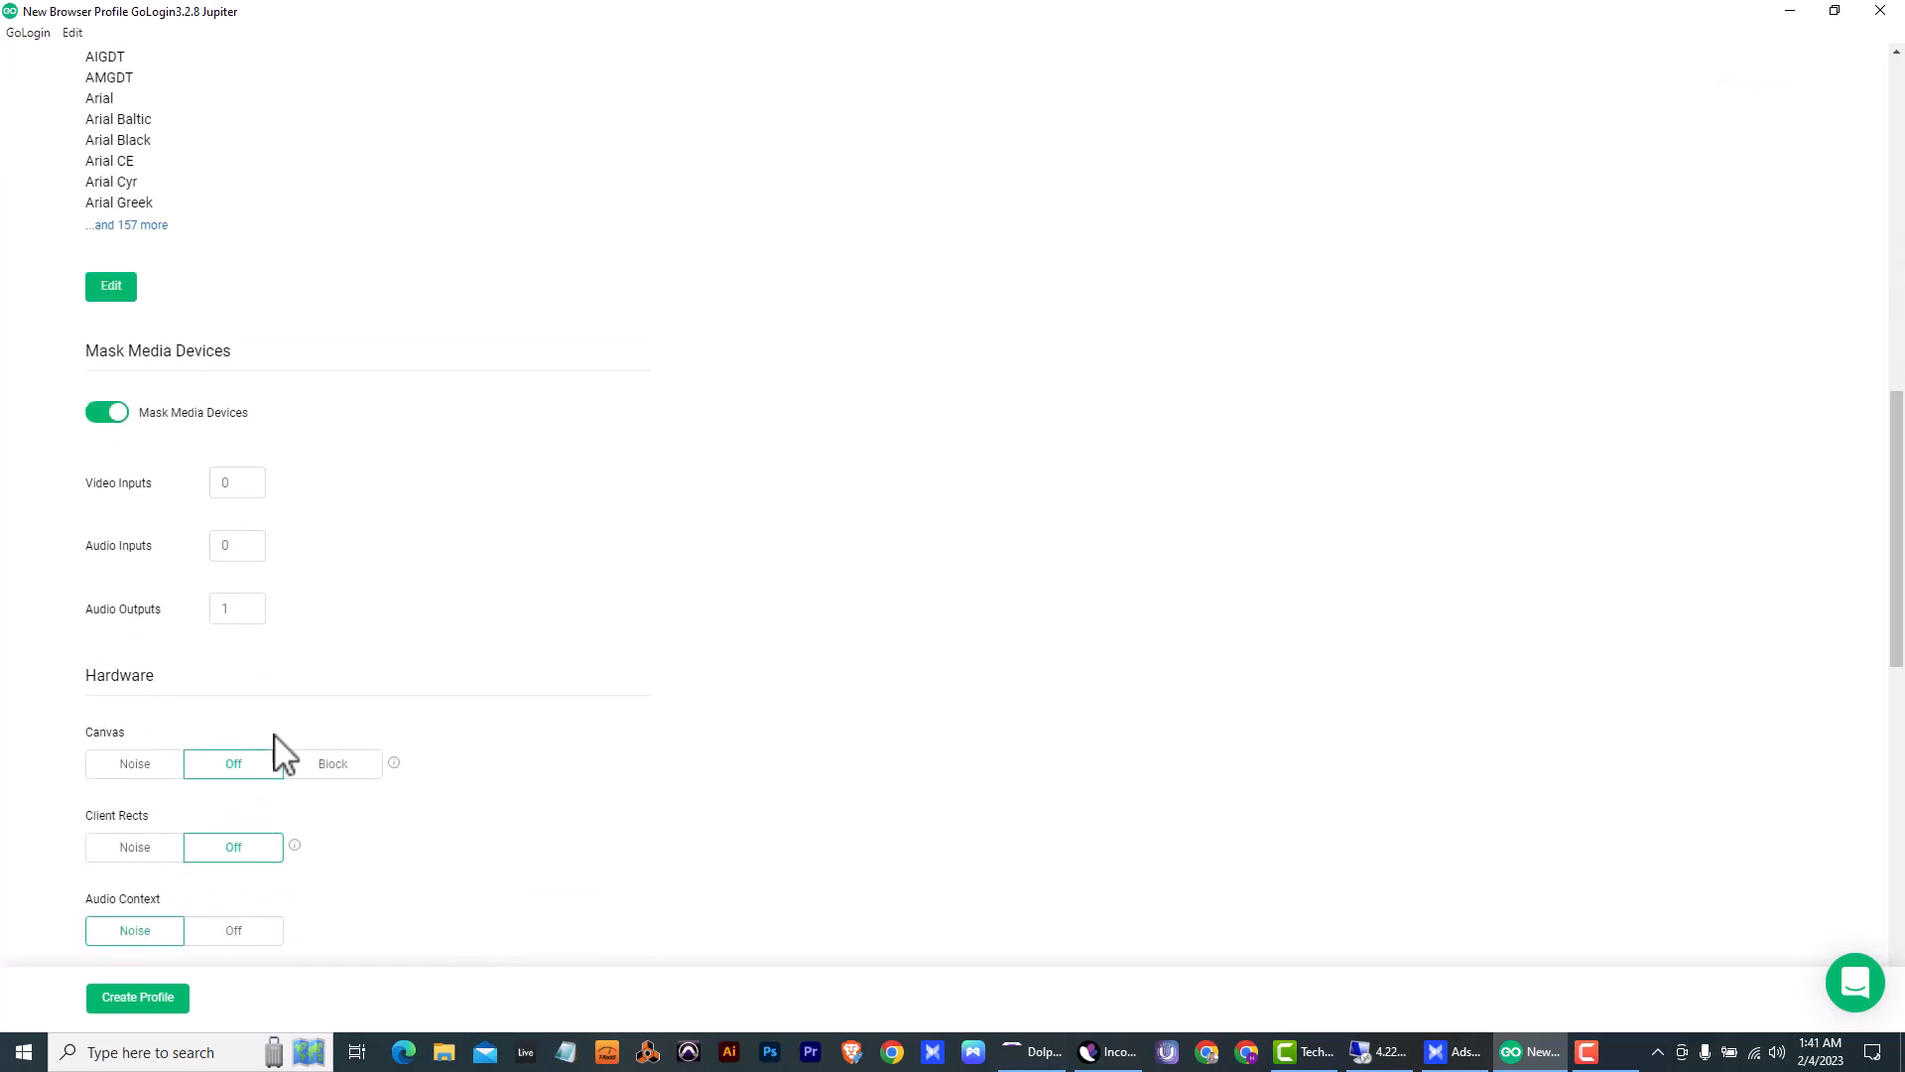
pyautogui.scroll(-5, 306, 740)
pyautogui.scroll(20, 332, 731)
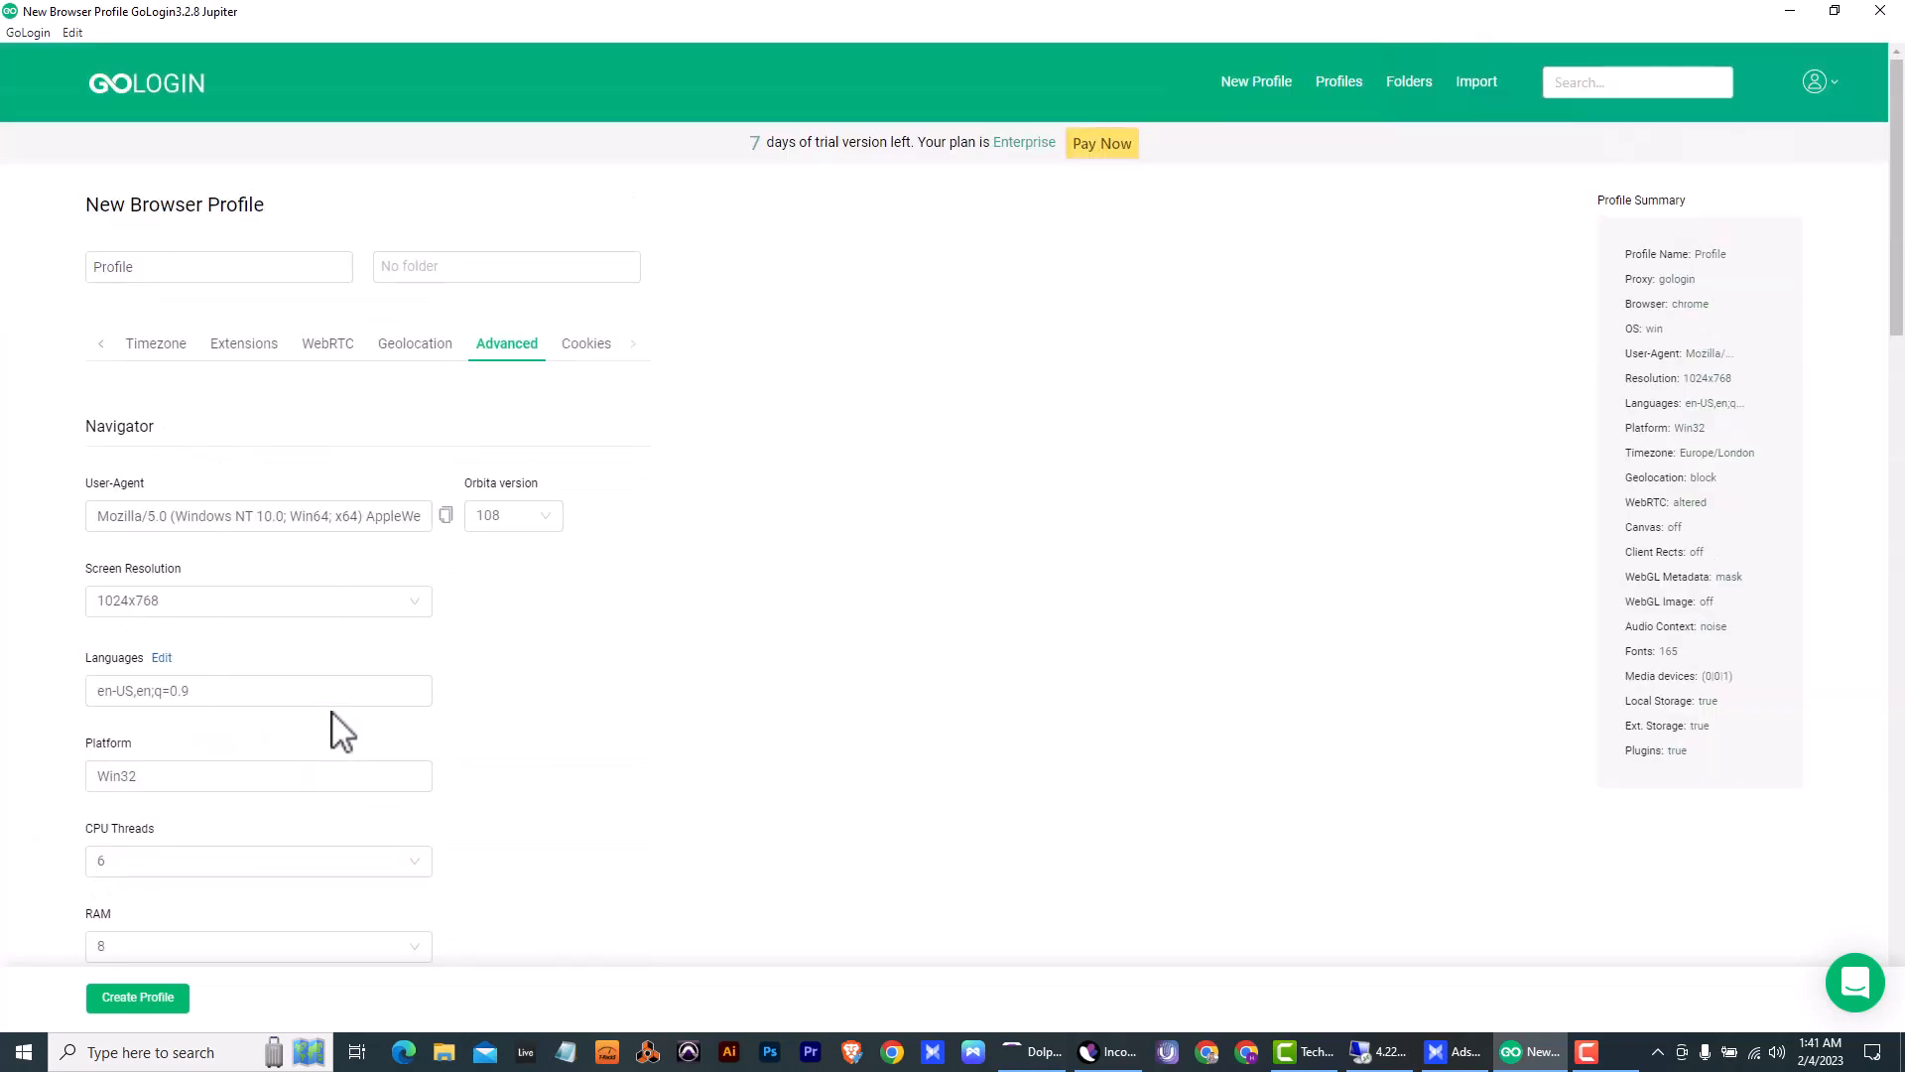
pyautogui.click(585, 343)
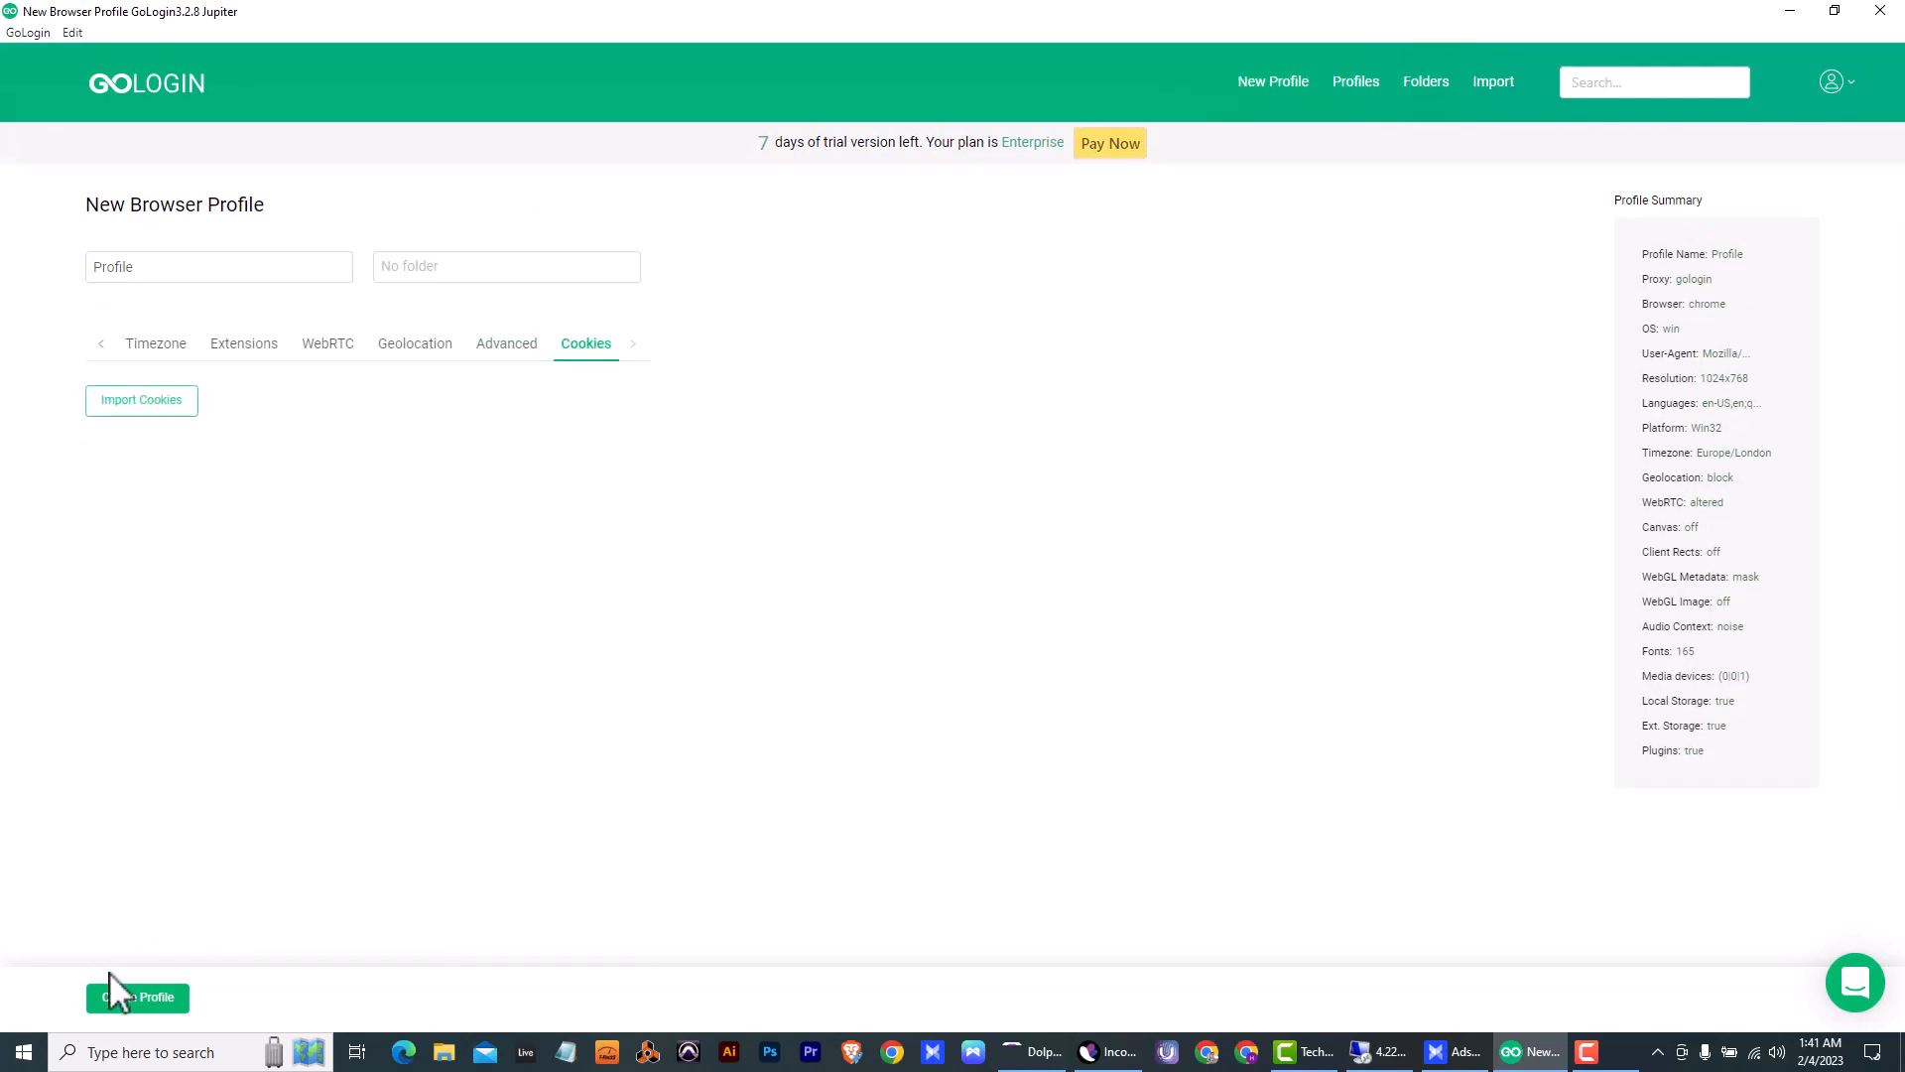
pyautogui.click(138, 998)
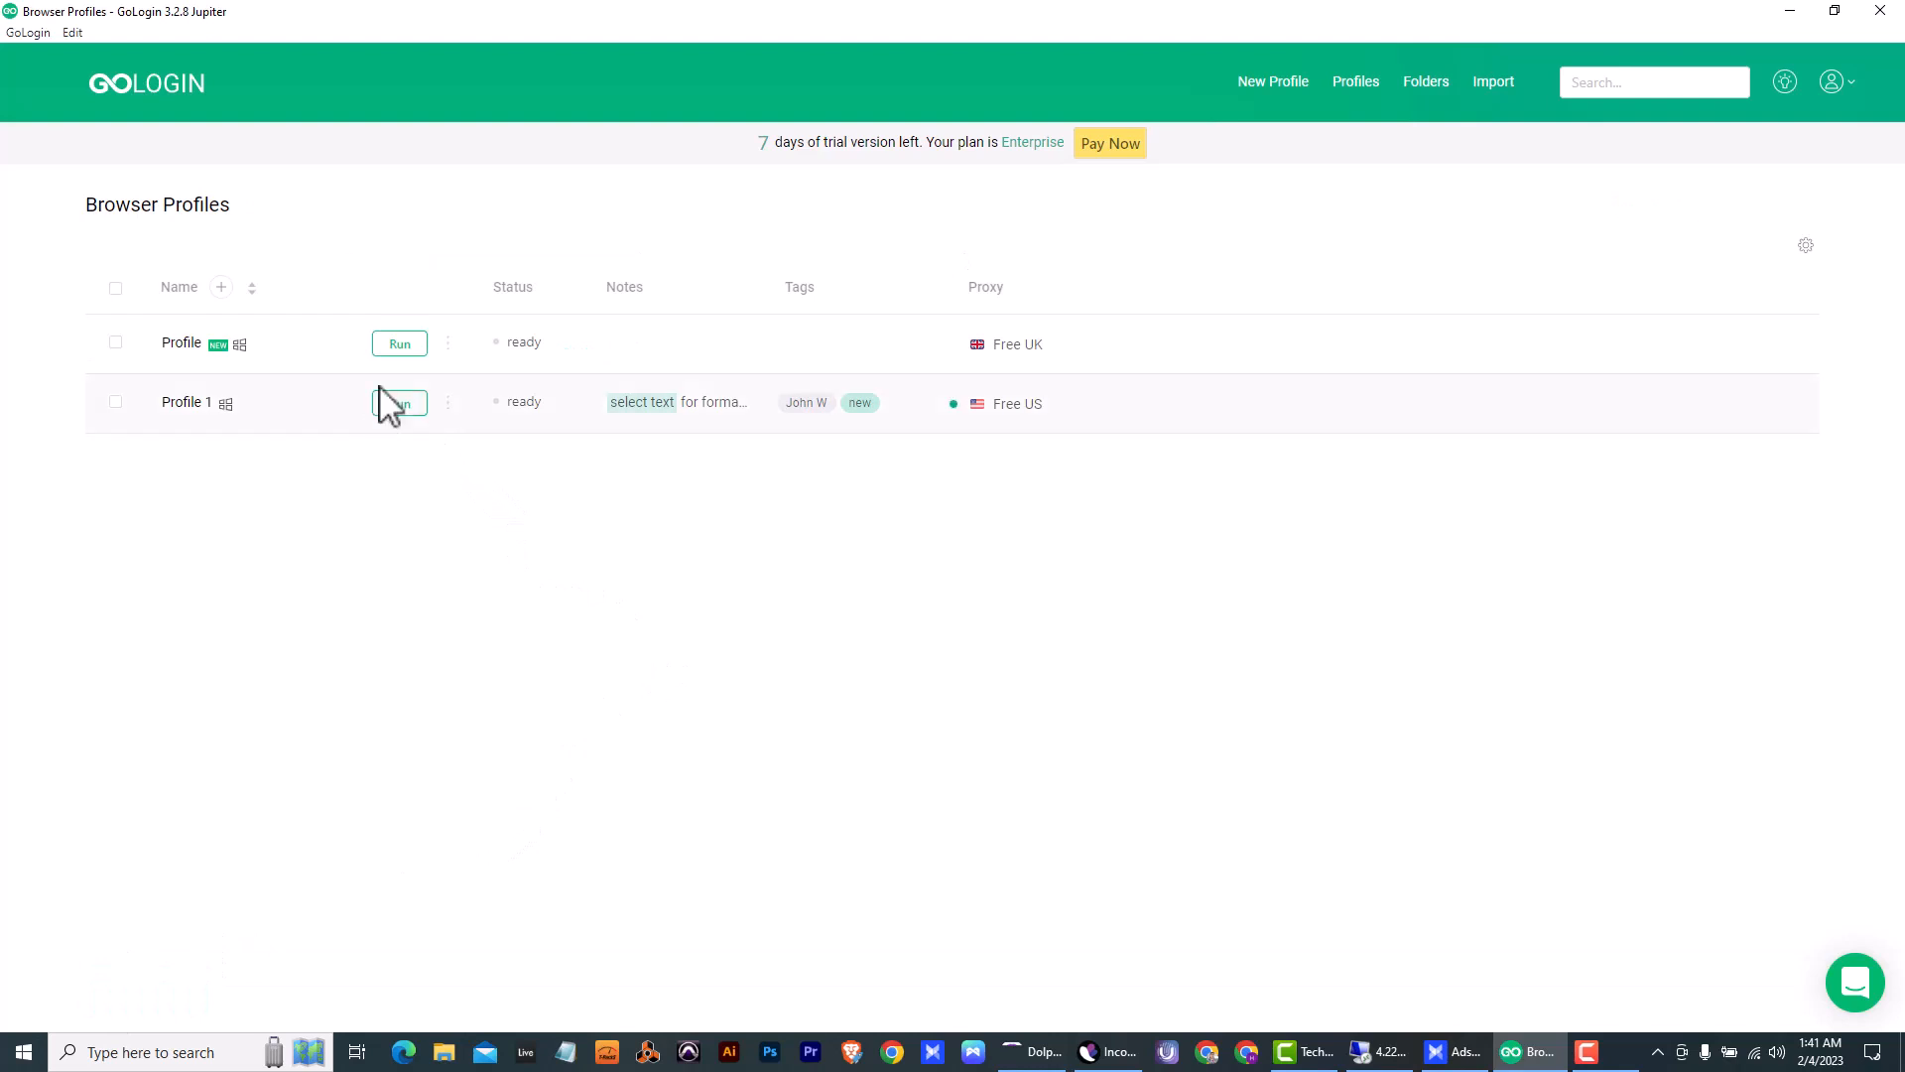
# - Run the new UK profile, enable the IDM Integration Module extension and close its welcome page
pyautogui.click(399, 344)
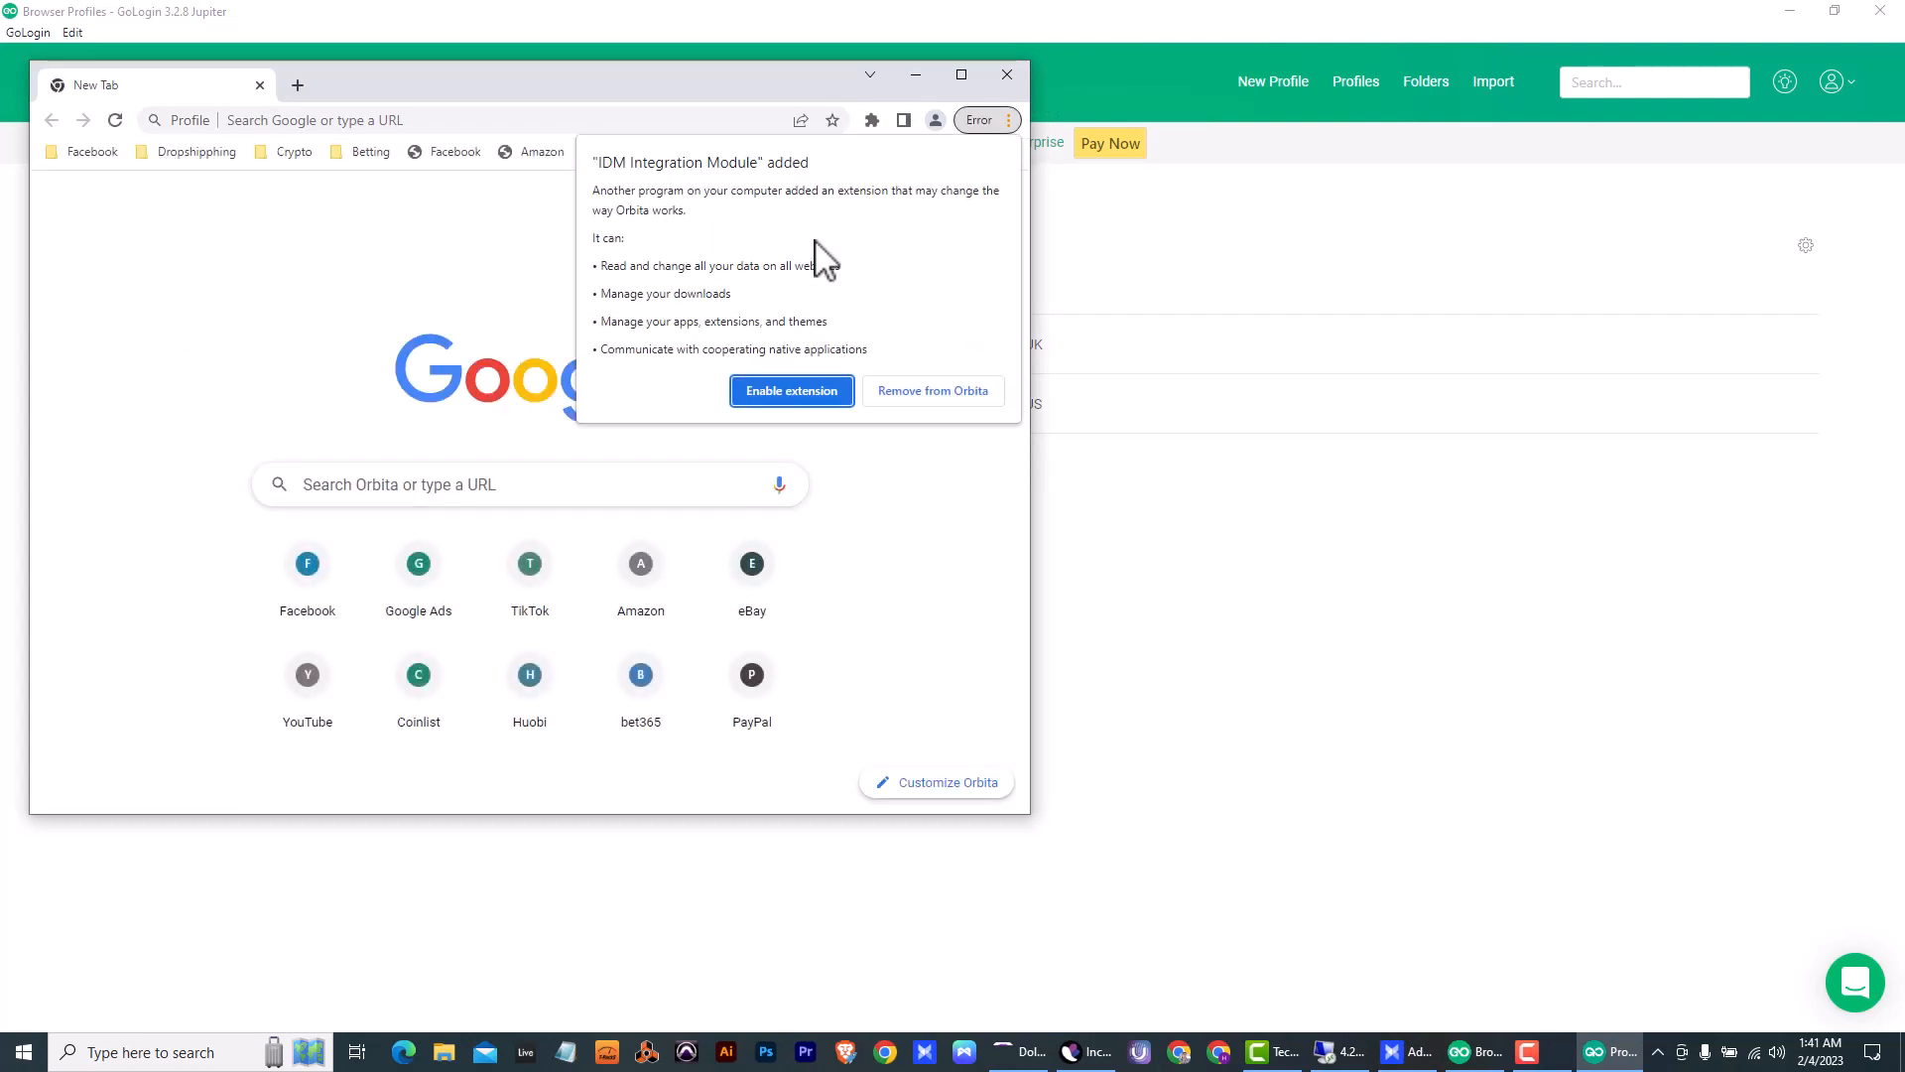
pyautogui.press('Escape')
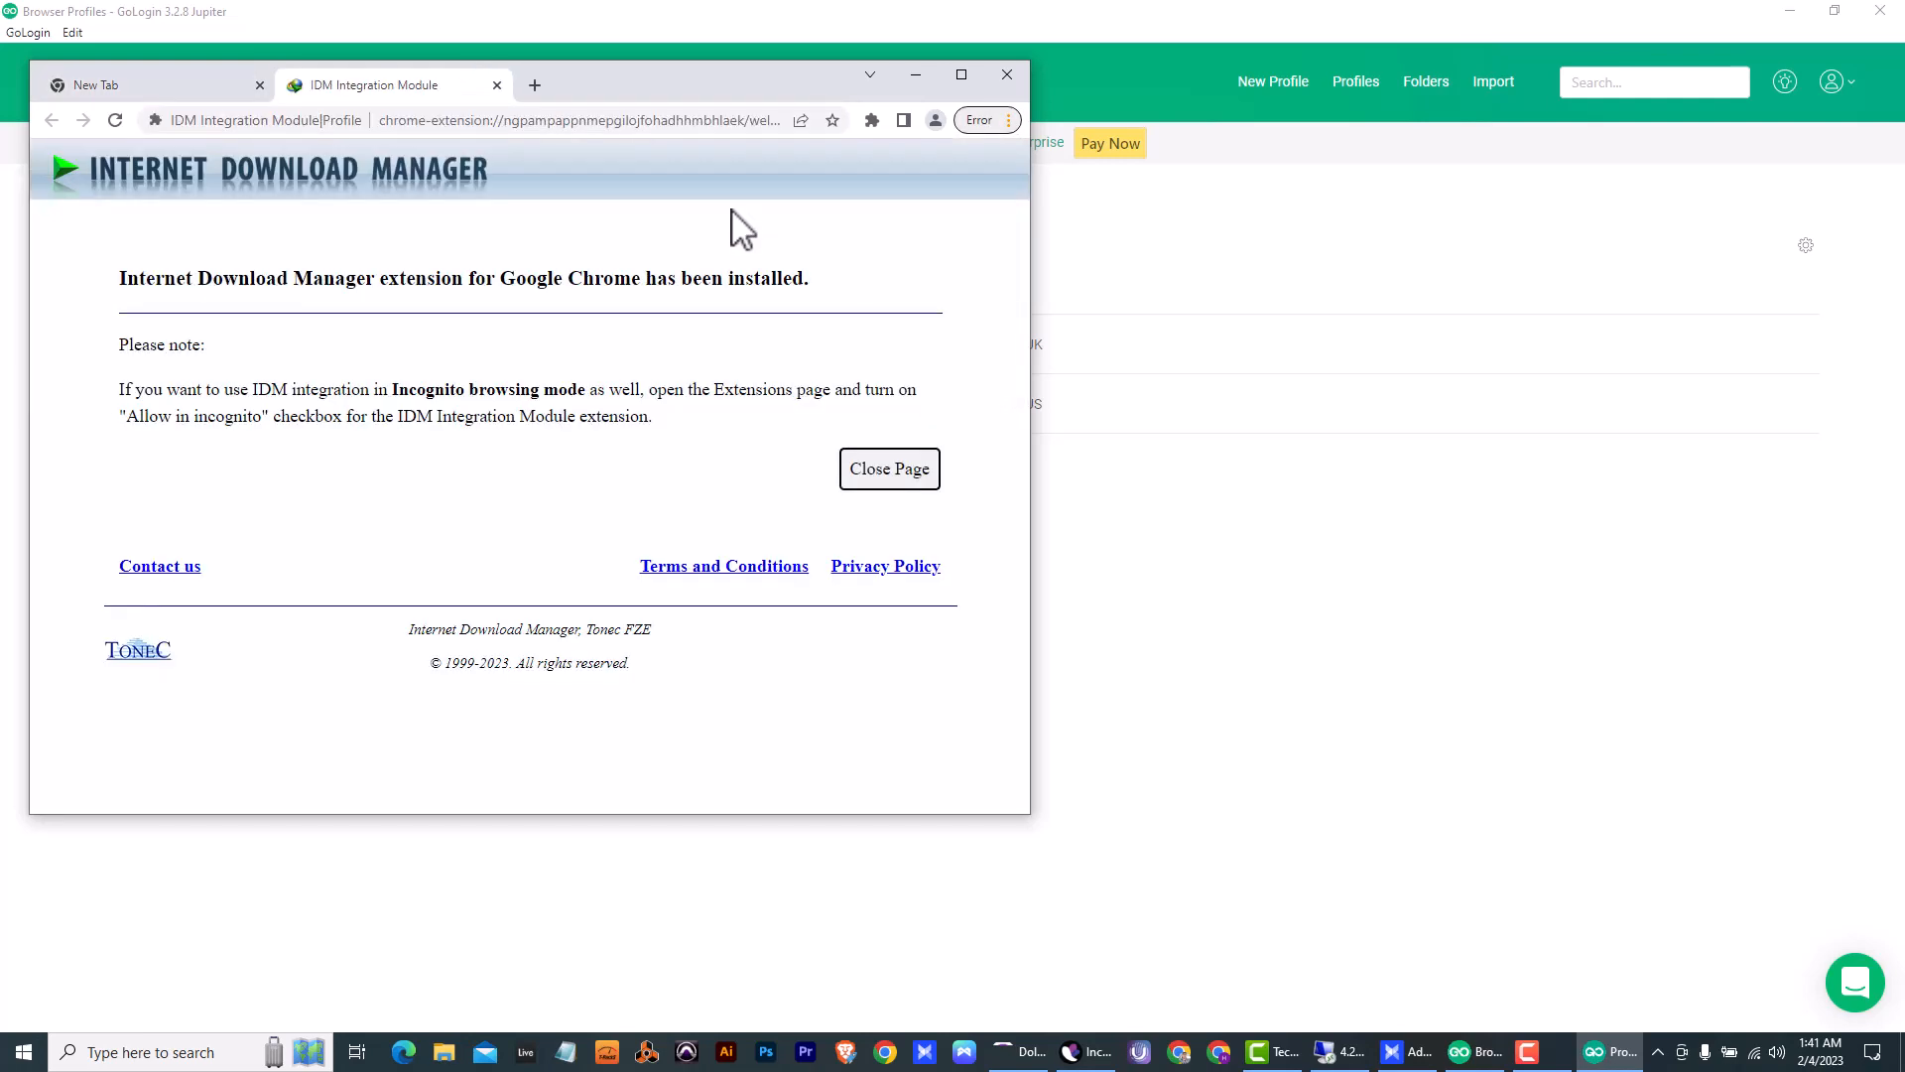
pyautogui.click(497, 85)
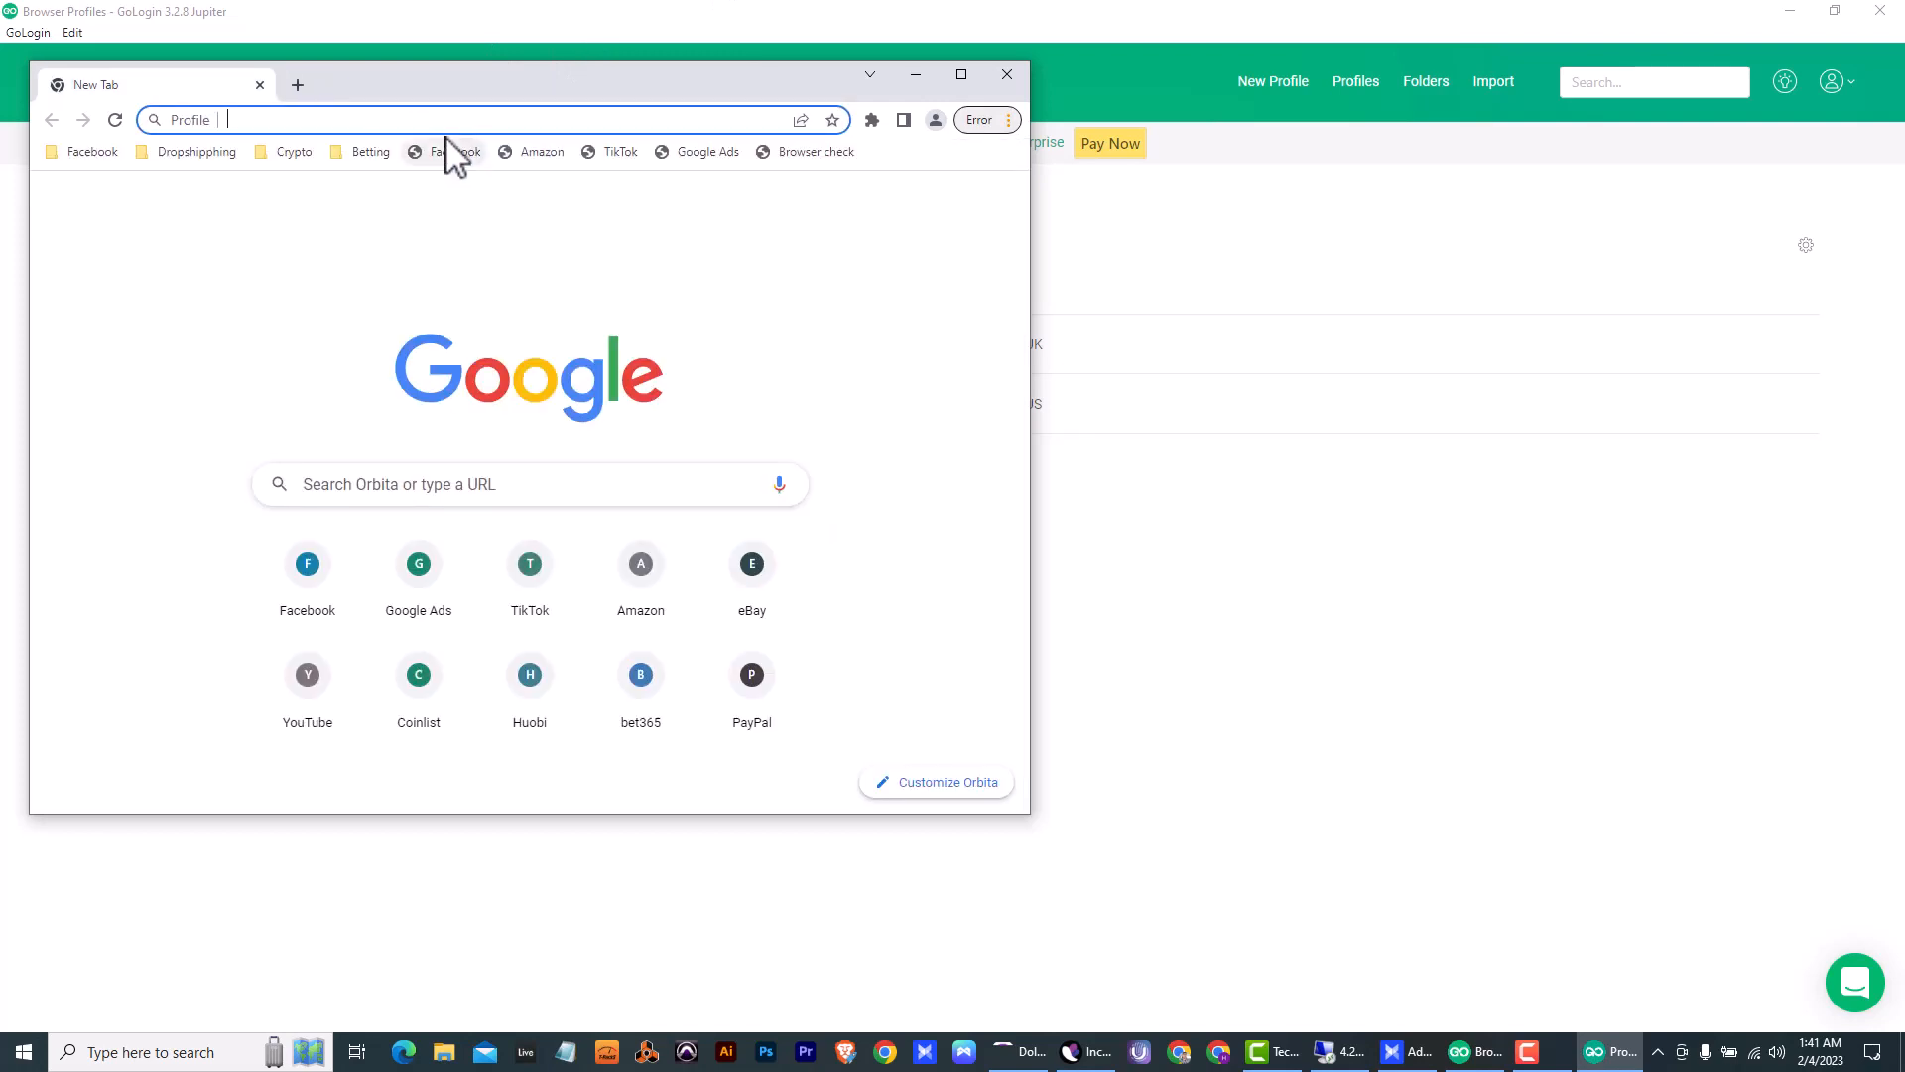
# - Open whoer.net in the UK profile's browser, maximize the window and check the IP and disguise rating
pyautogui.write('wh')
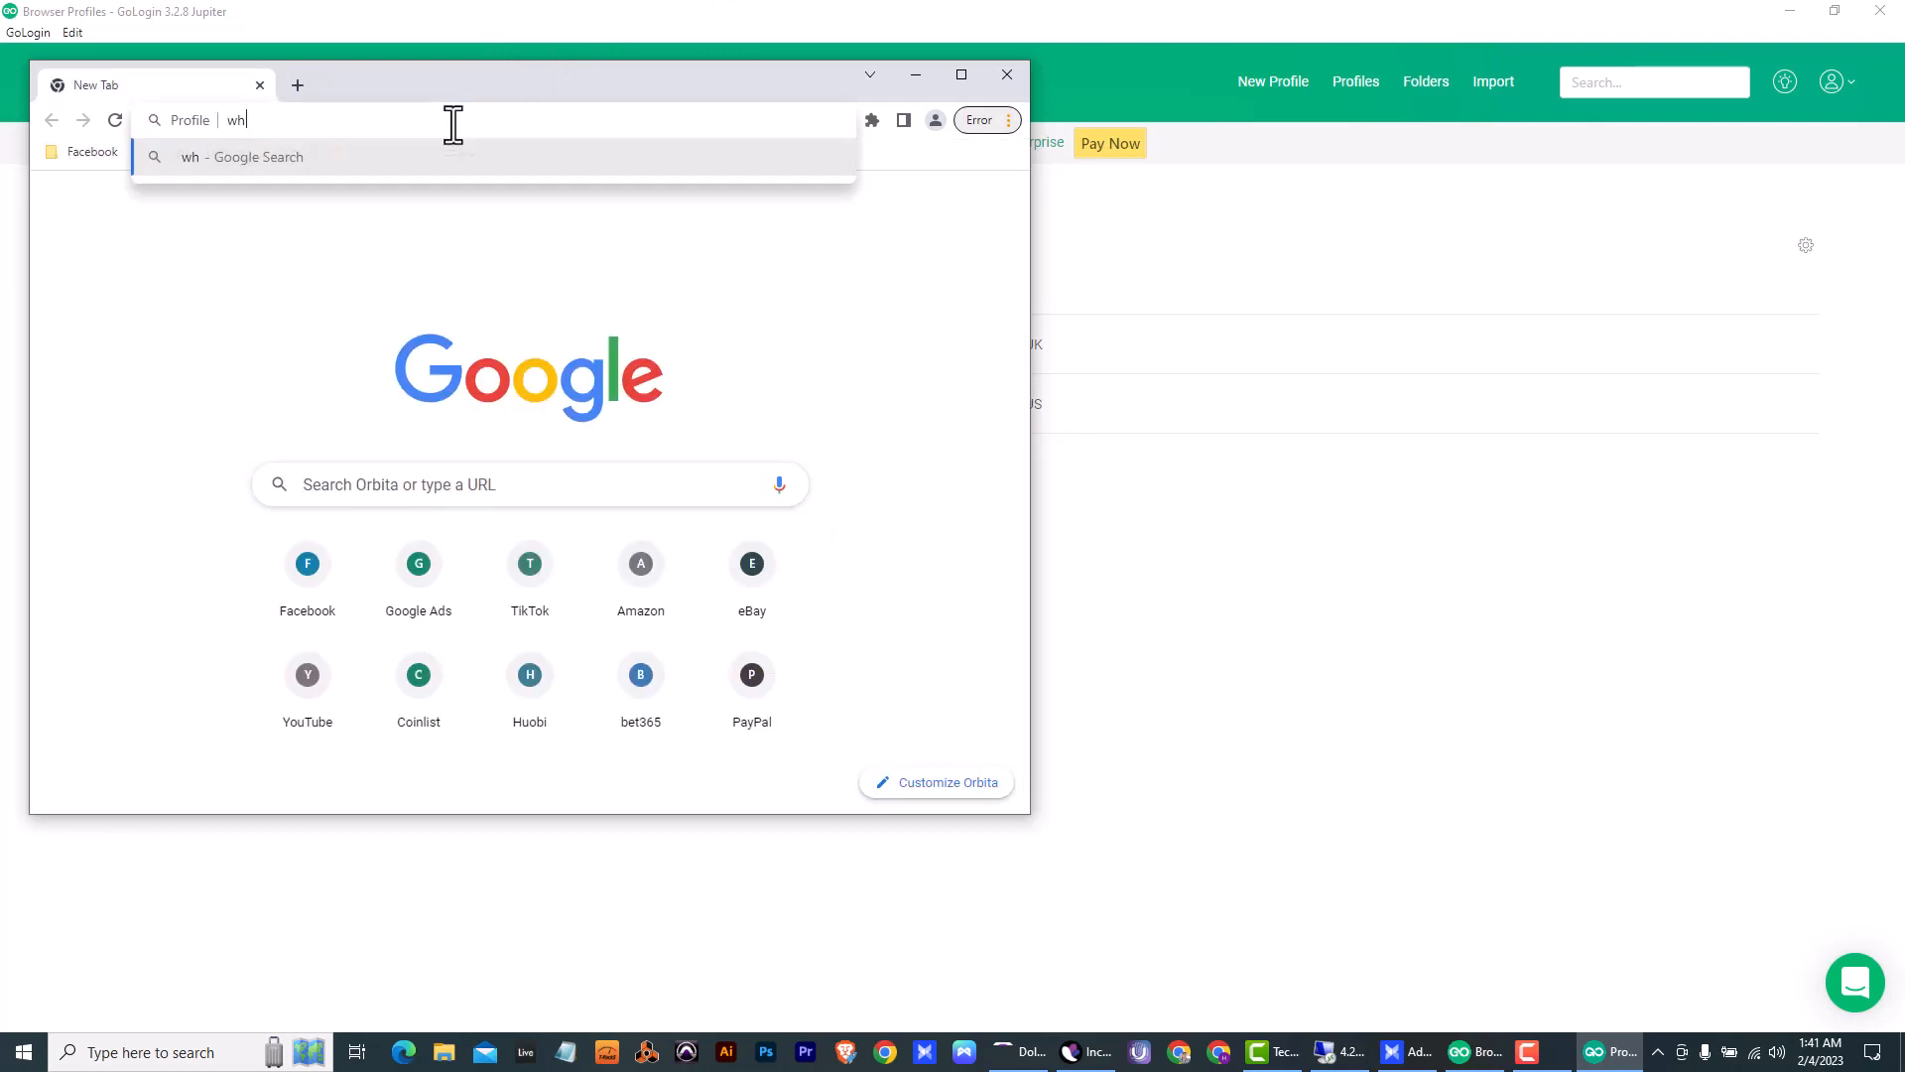
pyautogui.write('oer.net')
pyautogui.press('Return')
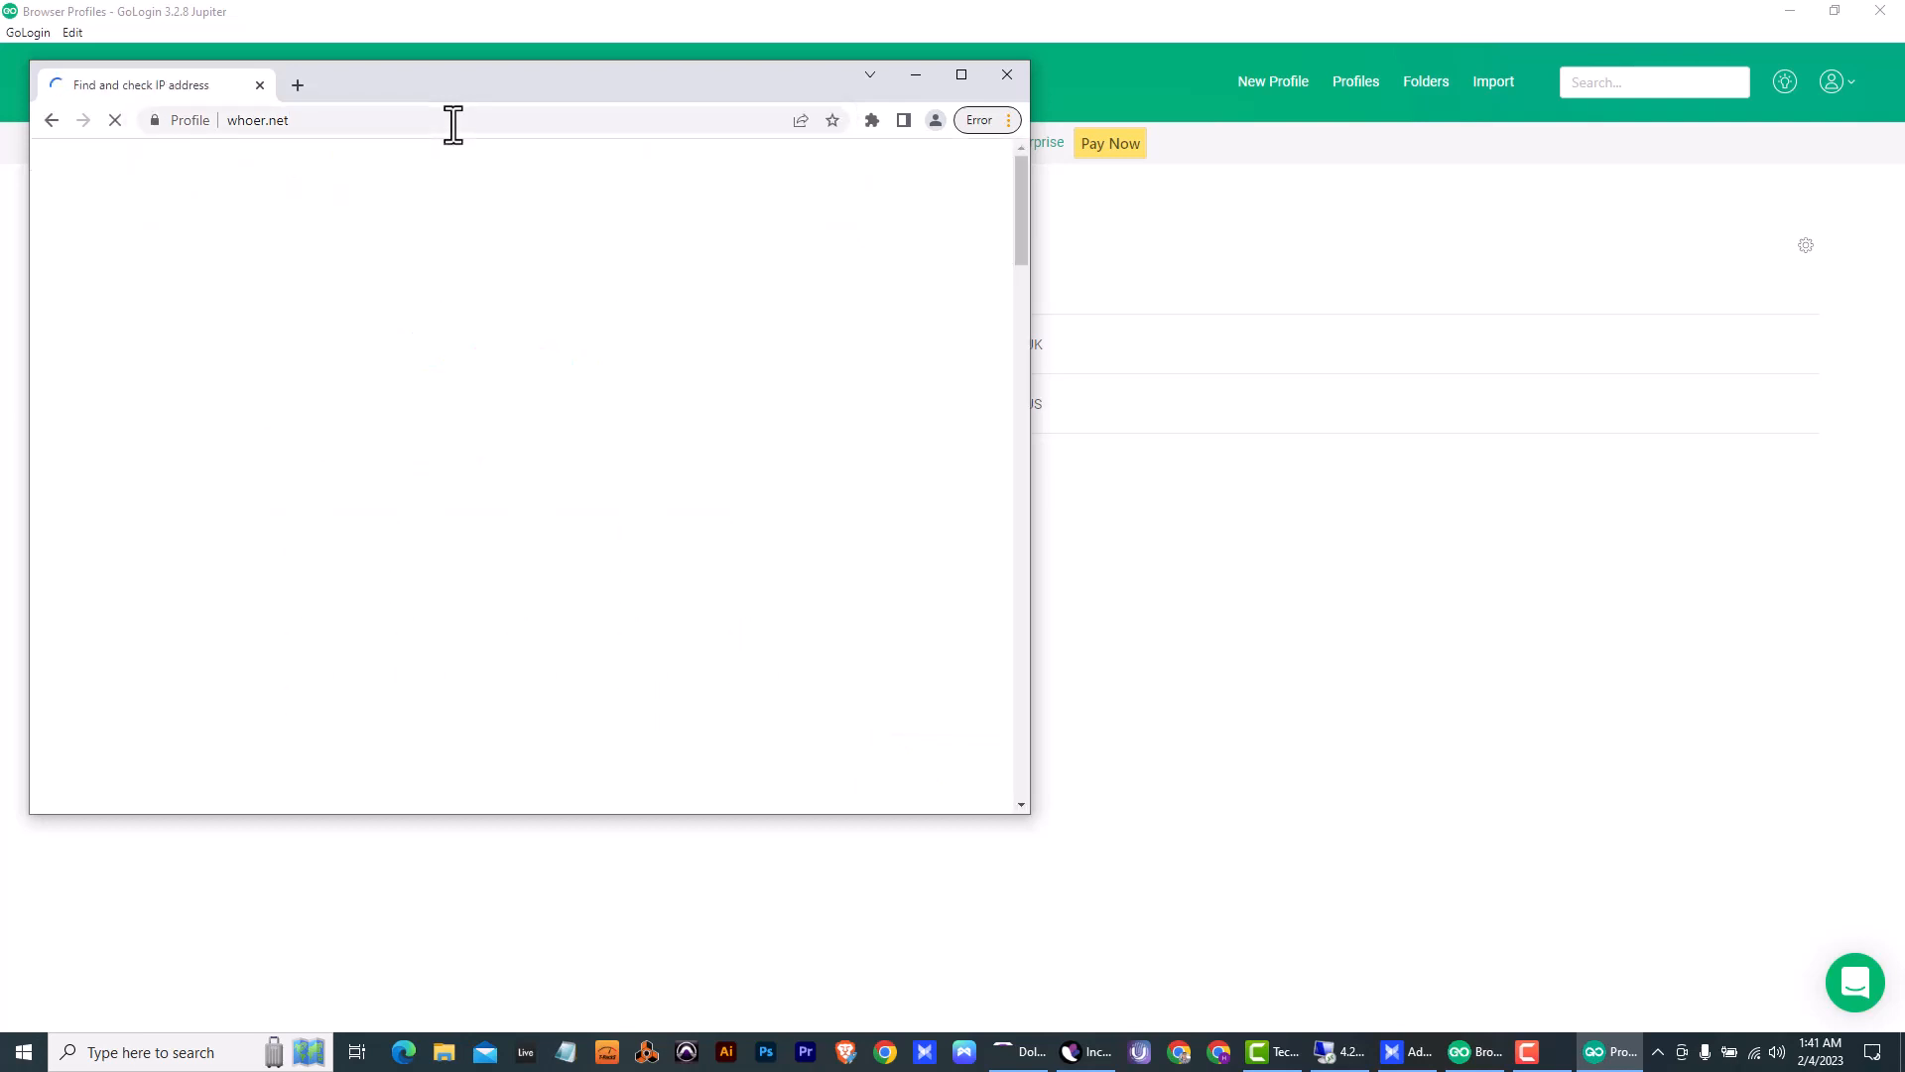
pyautogui.click(961, 75)
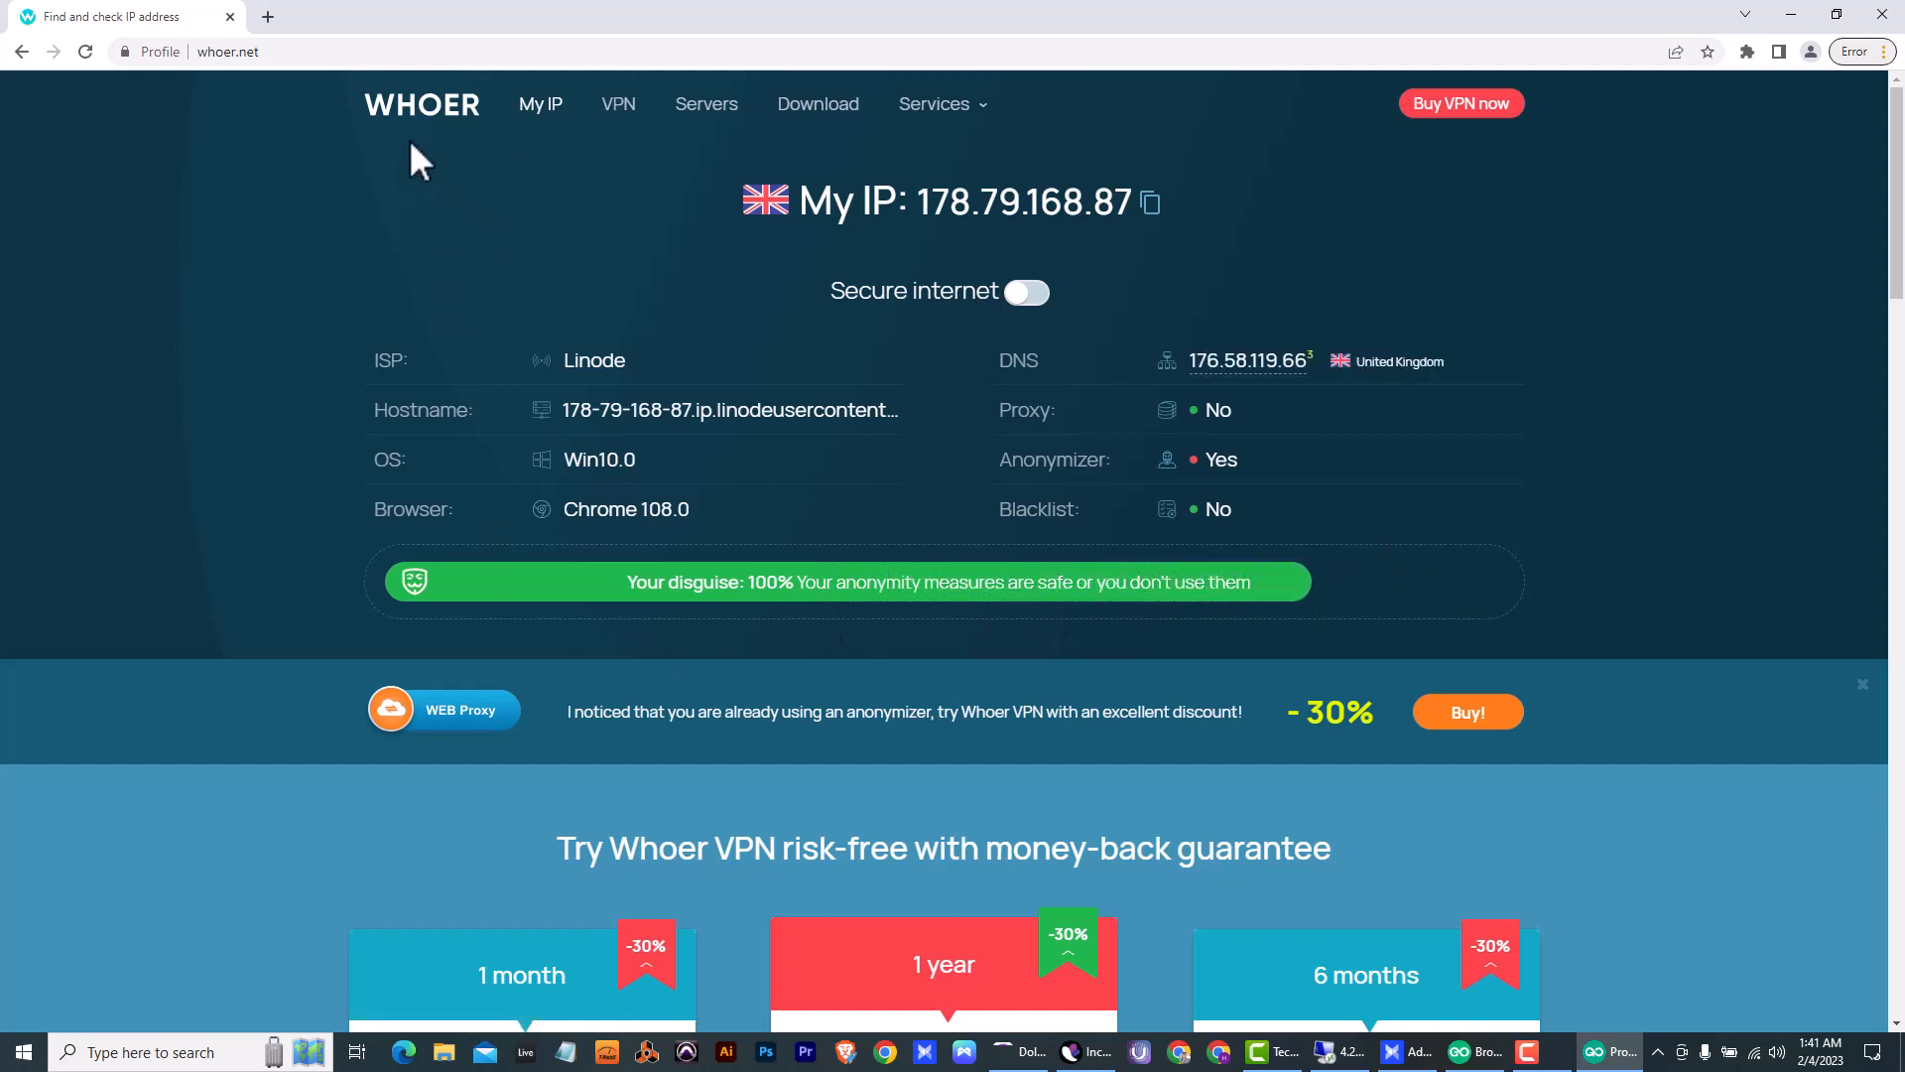
# - Open facebook.com in a new tab of the UK profile and allow only essential cookies
pyautogui.click(267, 16)
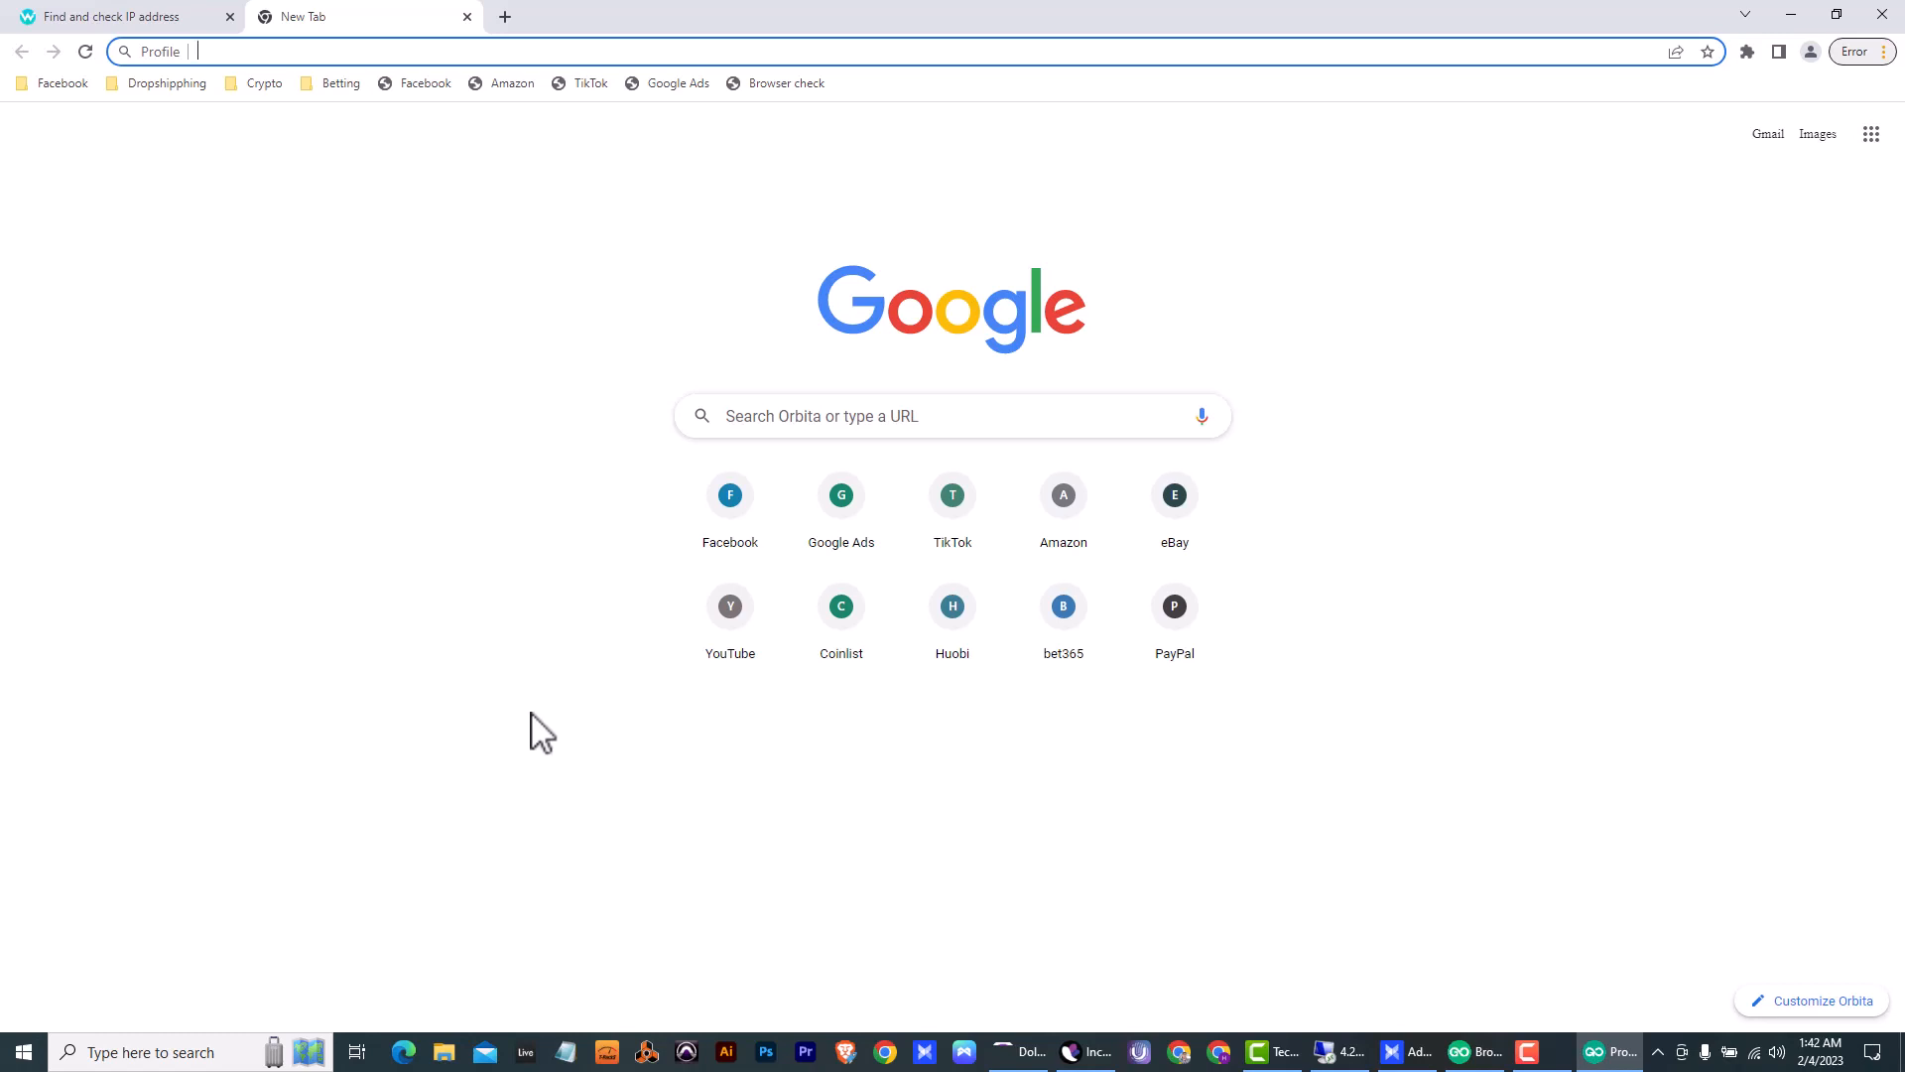
pyautogui.write('face')
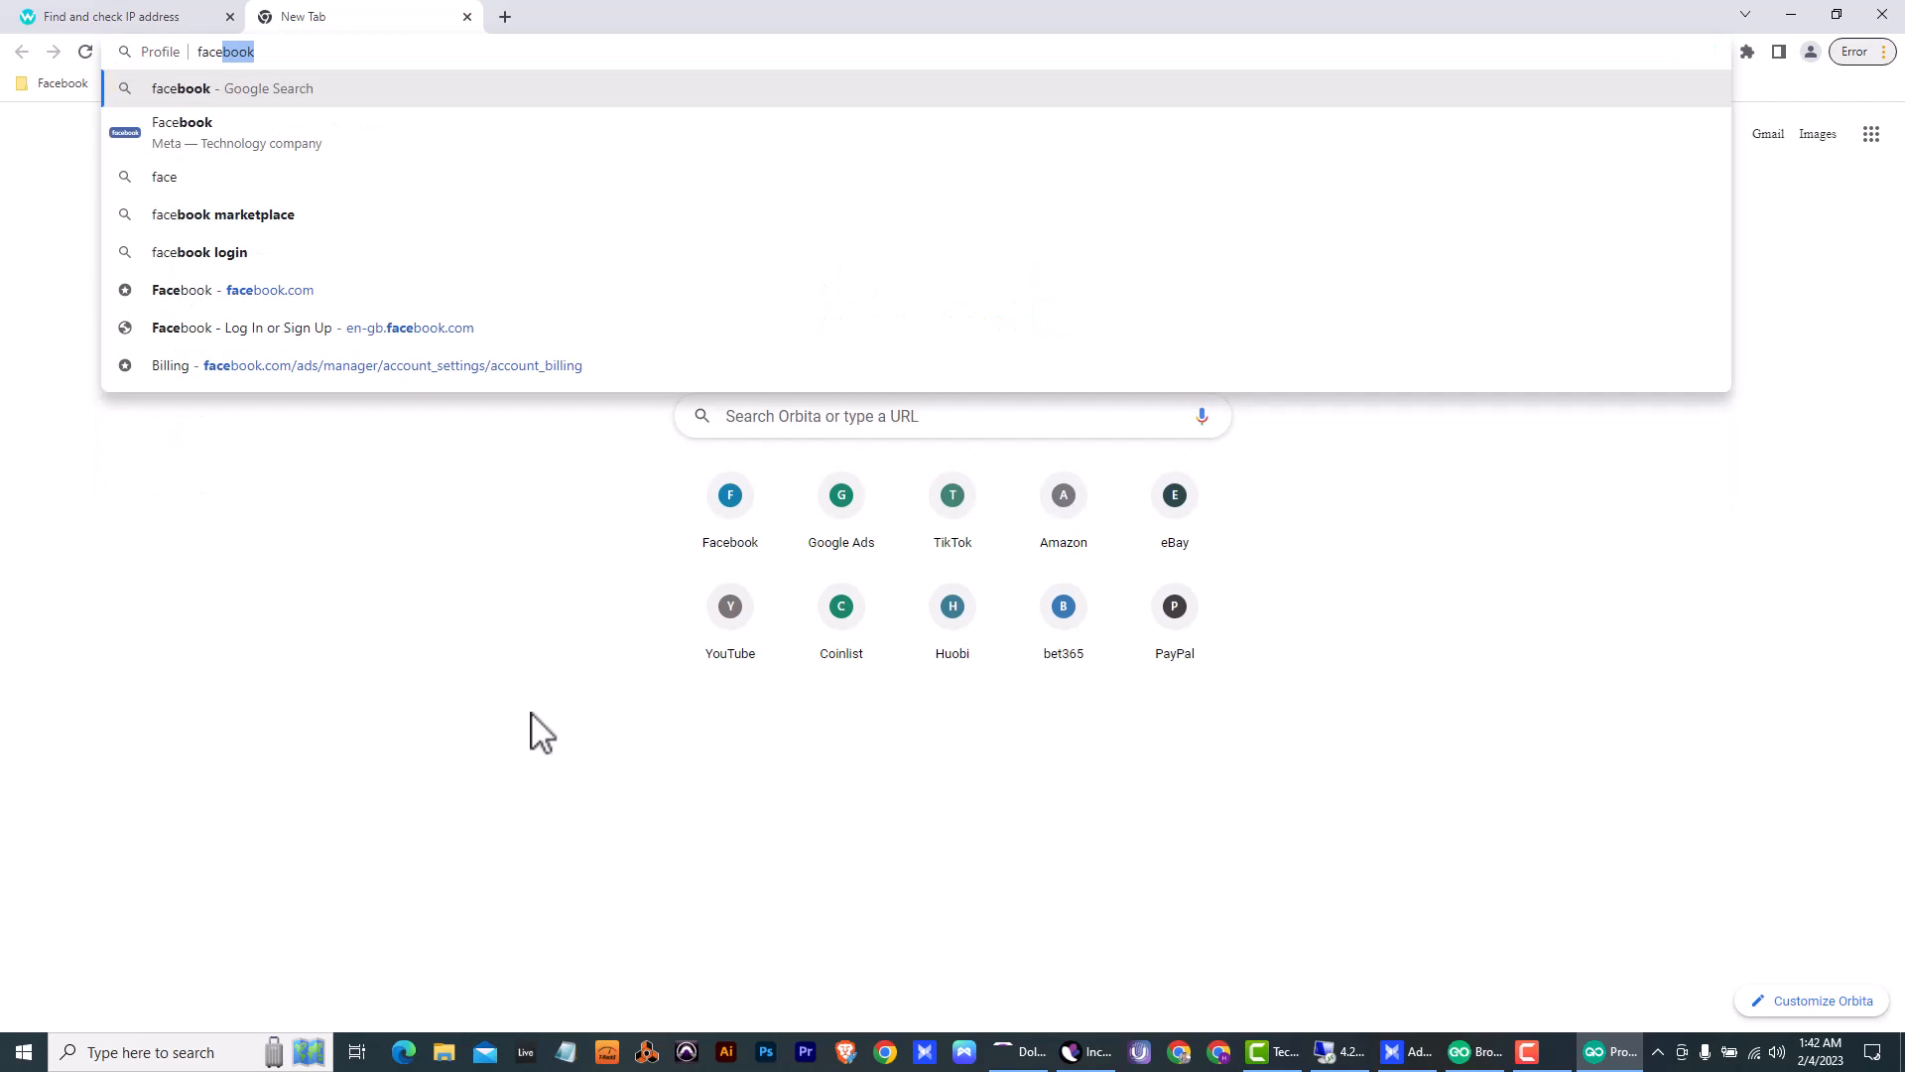
pyautogui.write('book.com')
pyautogui.press('Return')
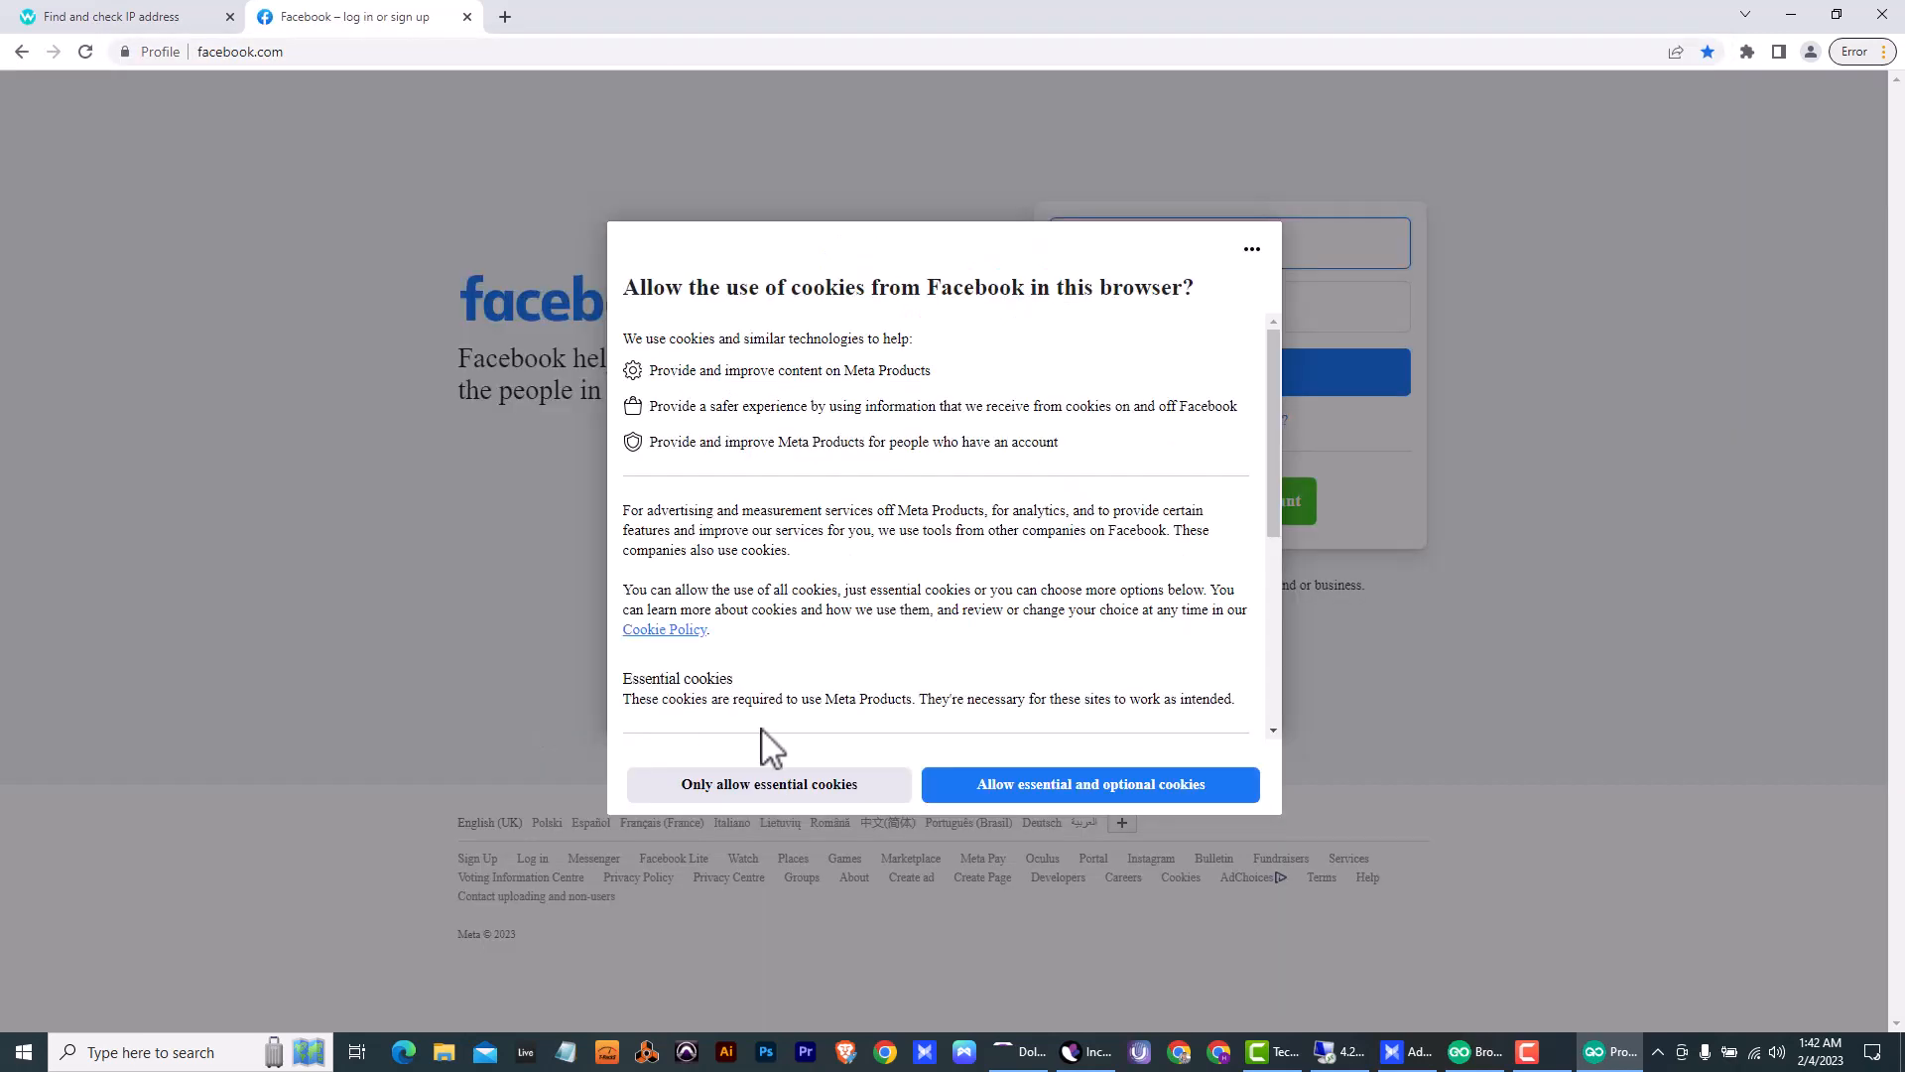
pyautogui.click(758, 786)
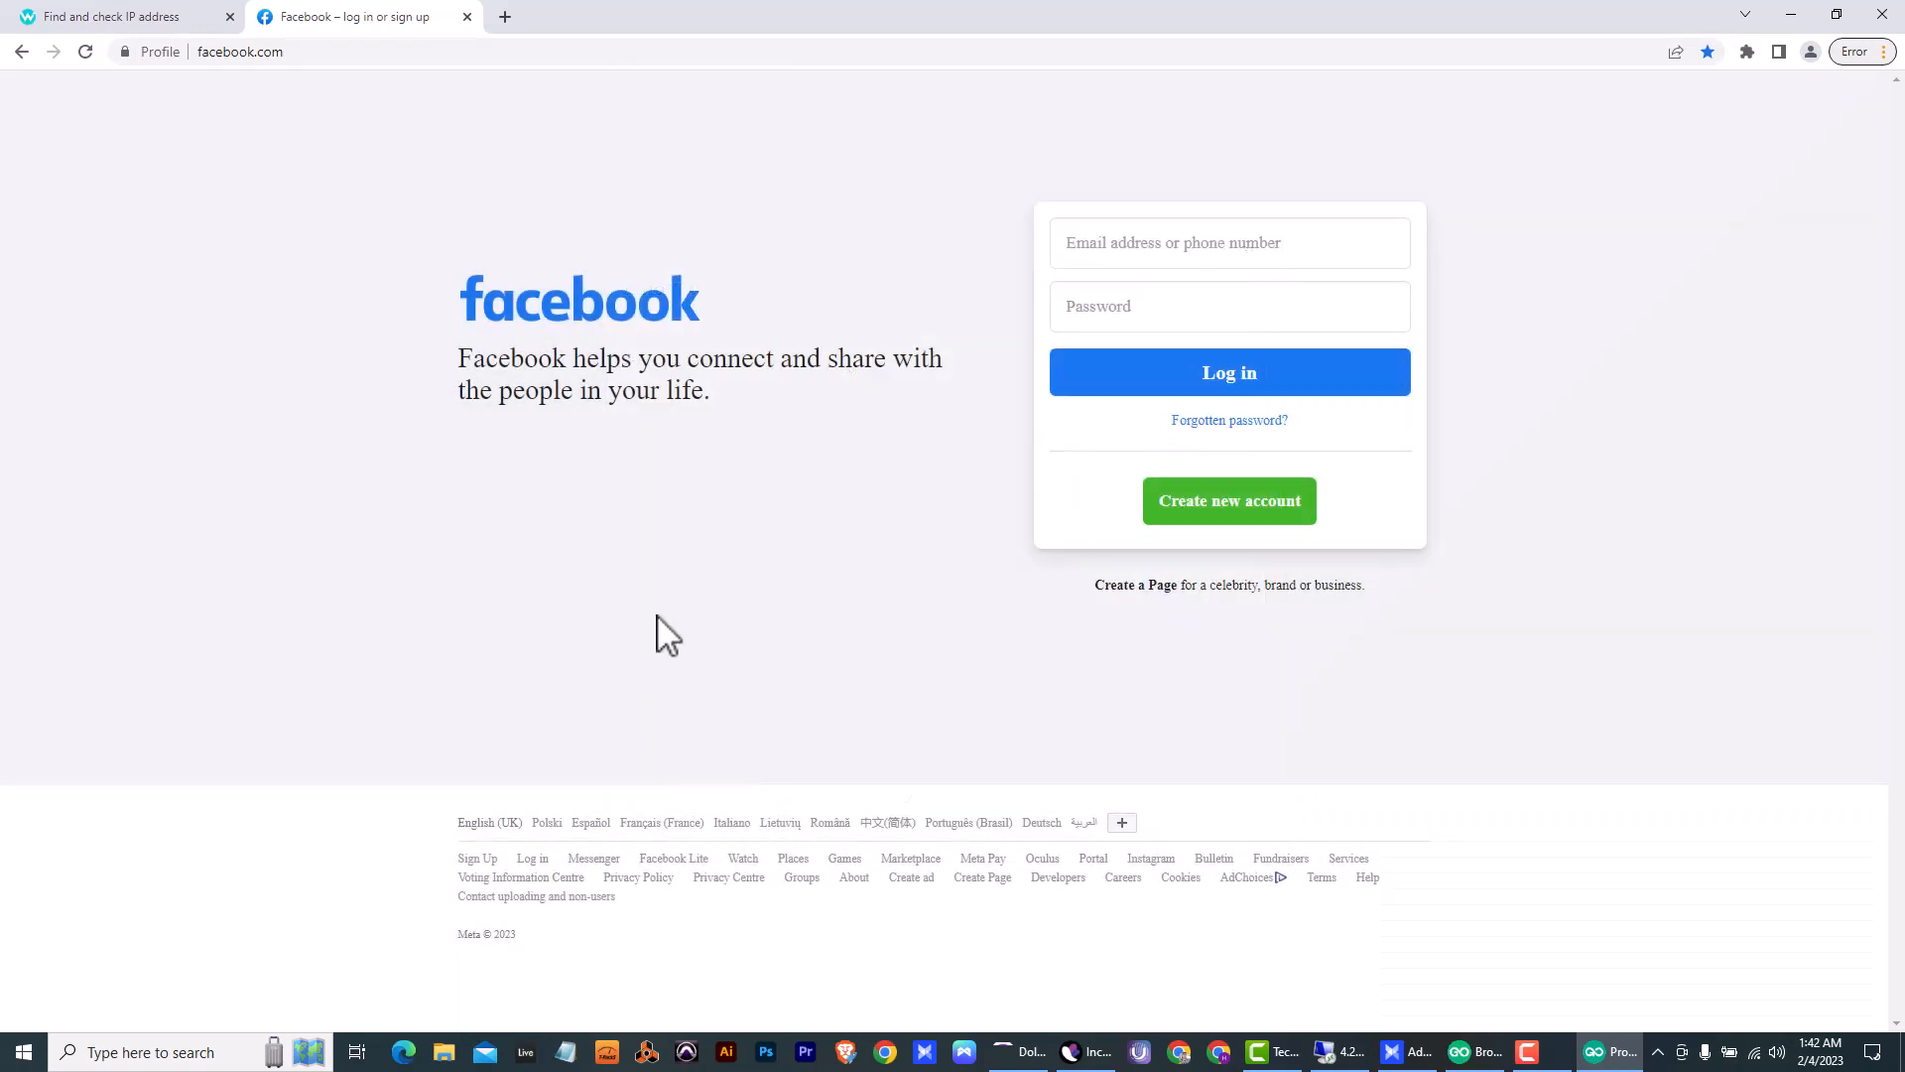